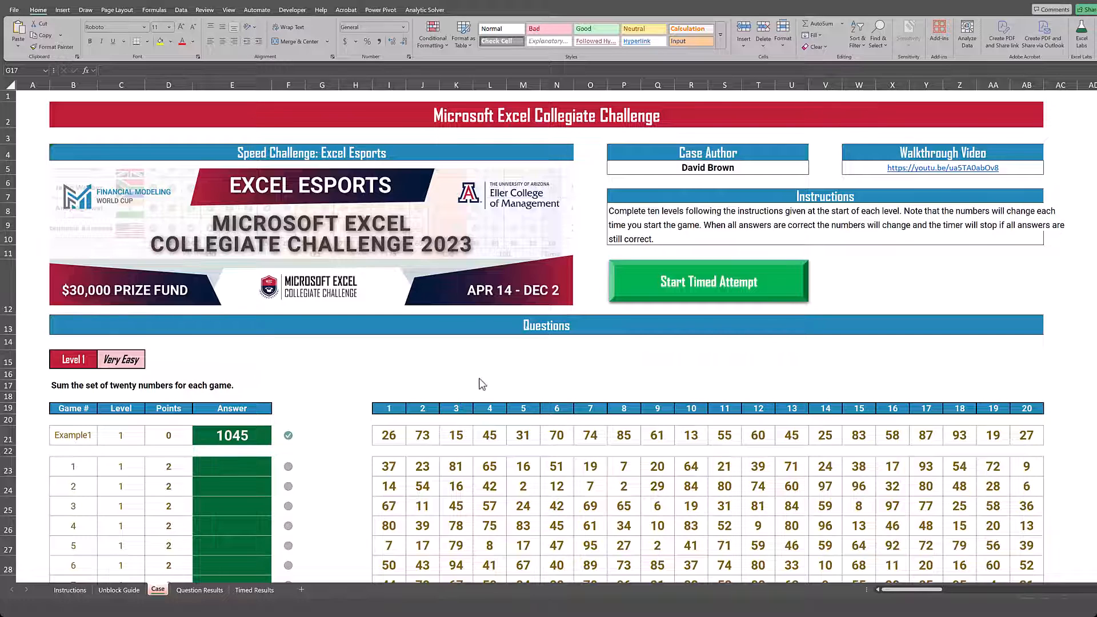
Look through the instructions and data tables of all ten challenge levels on the Case sheet
scroll(287, 364, "down", 3)
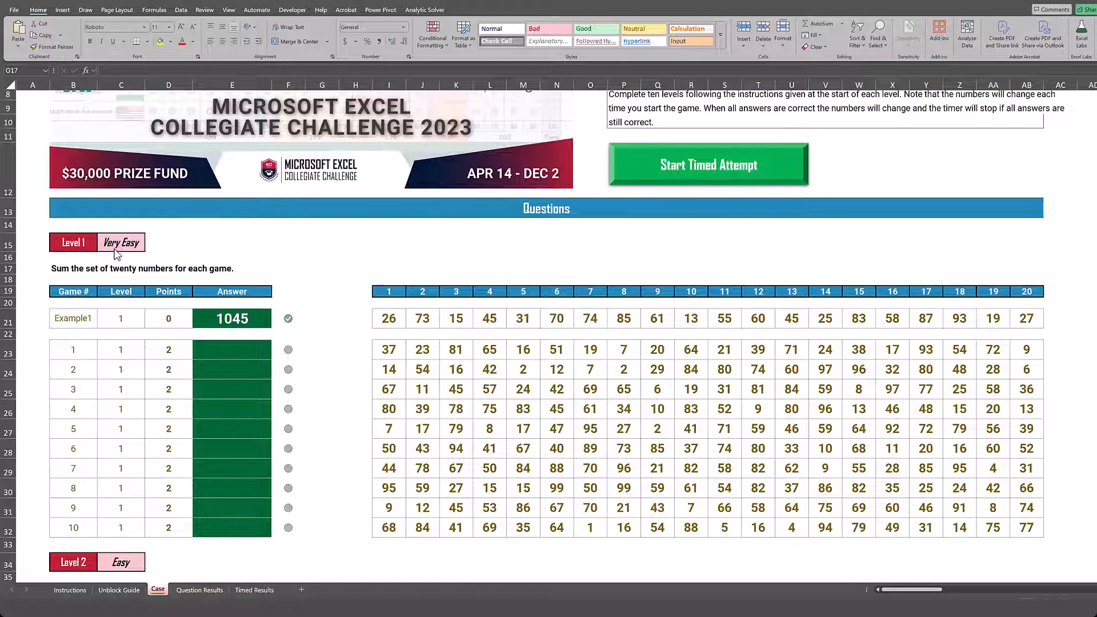
scroll(158, 261, "down", 4)
scroll(159, 261, "down", 20)
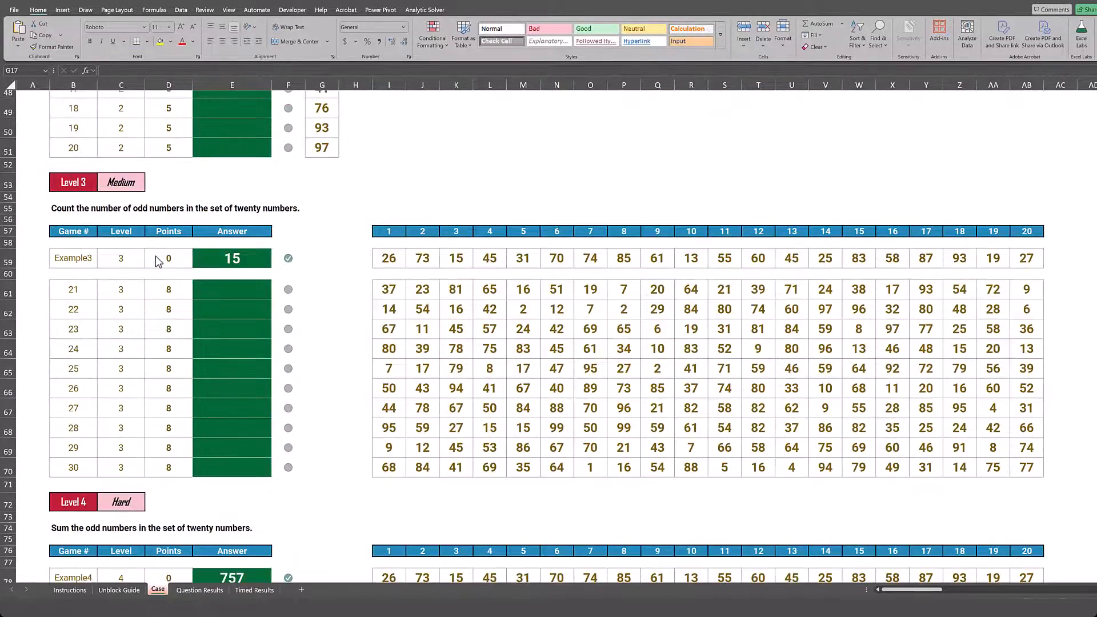
scroll(158, 261, "down", 20)
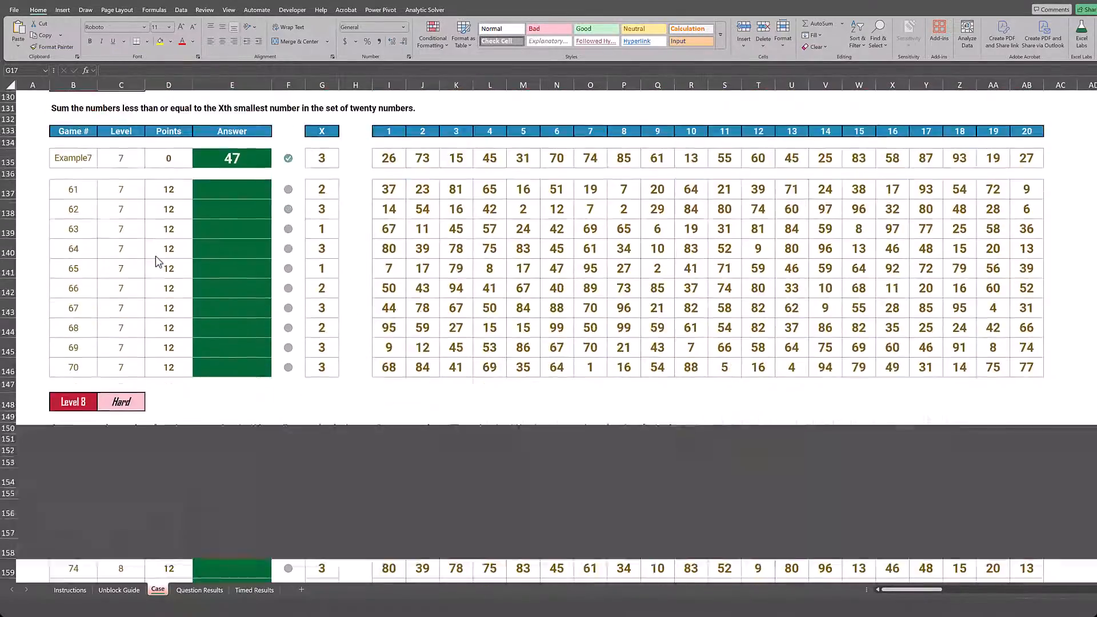
scroll(159, 261, "down", 7)
scroll(159, 261, "up", 3)
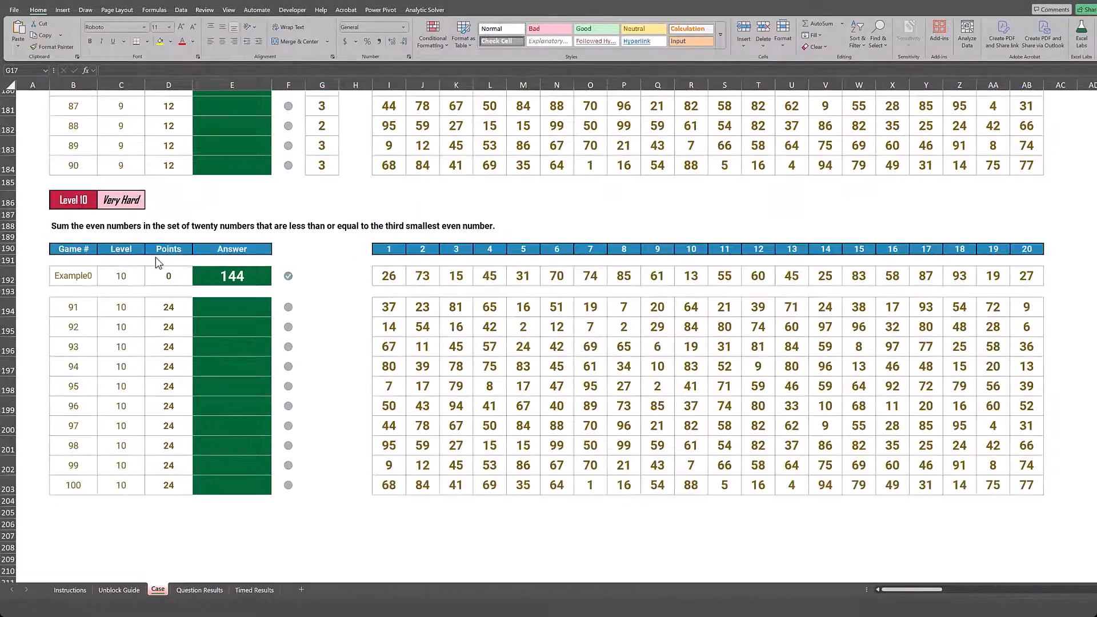
scroll(157, 257, "up", 18)
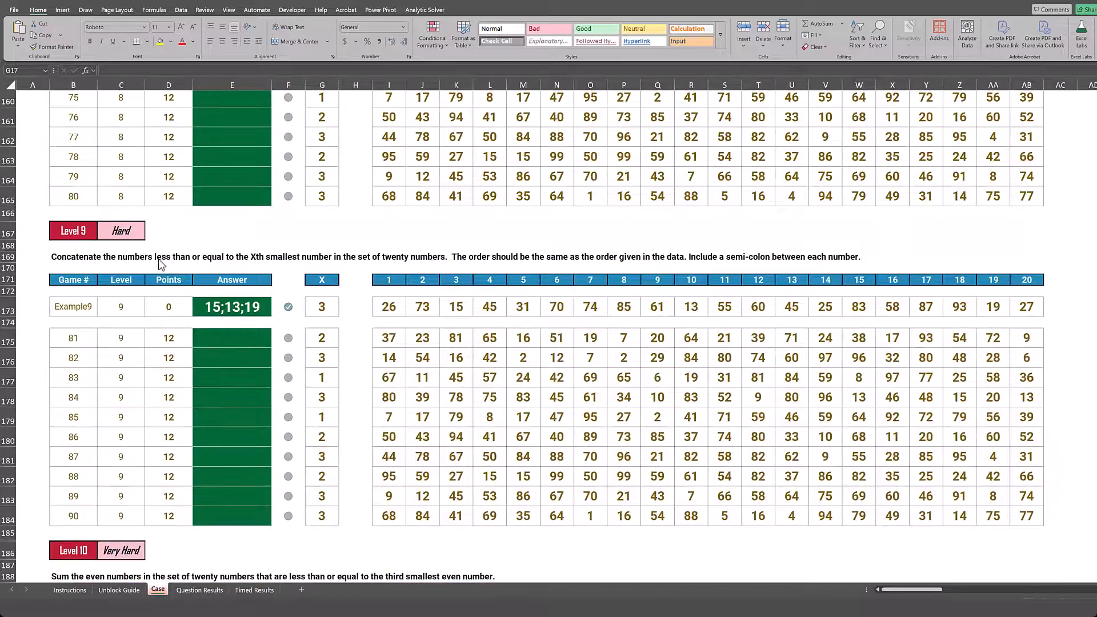
scroll(159, 262, "up", 20)
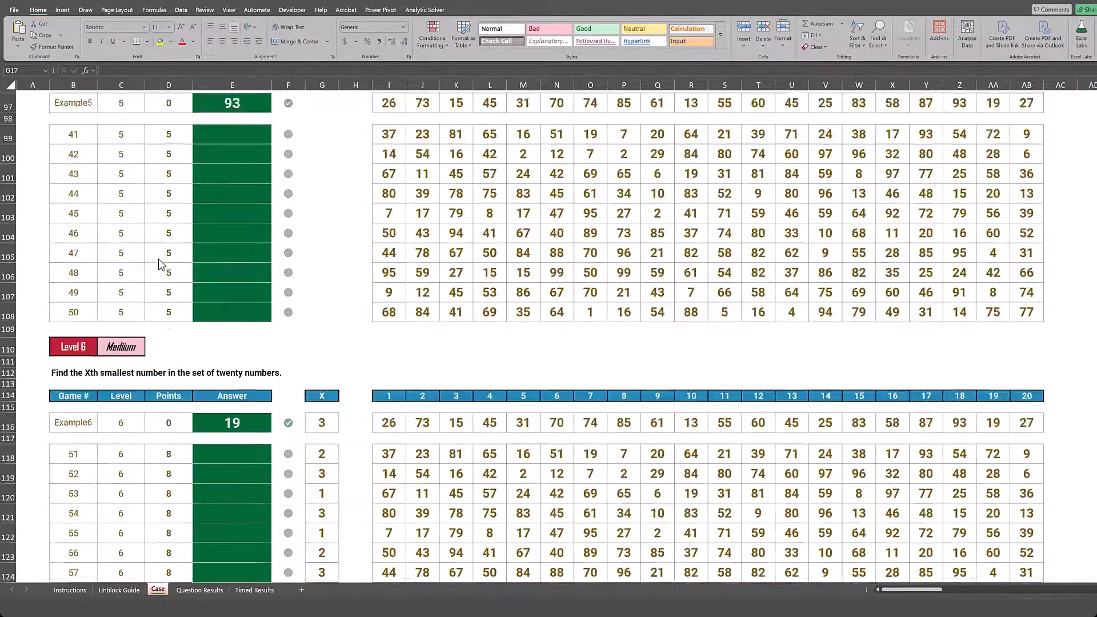
scroll(159, 262, "up", 15)
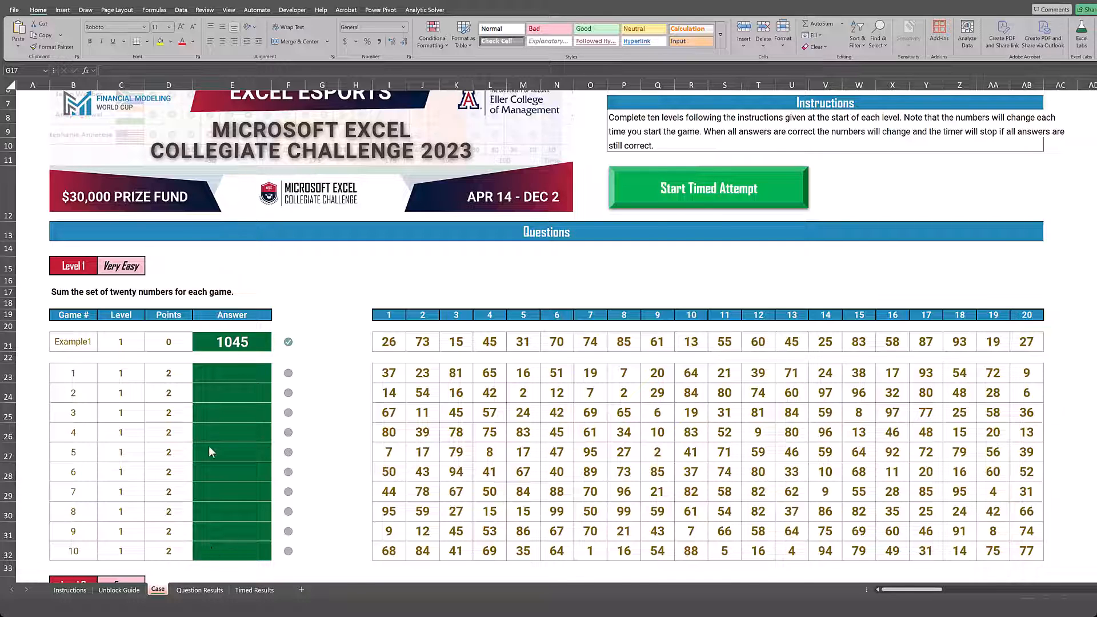
Examine how the Level 1 and Level 2 sections are laid out, with their example rows and ten numbered games each
scroll(139, 406, "down", 1)
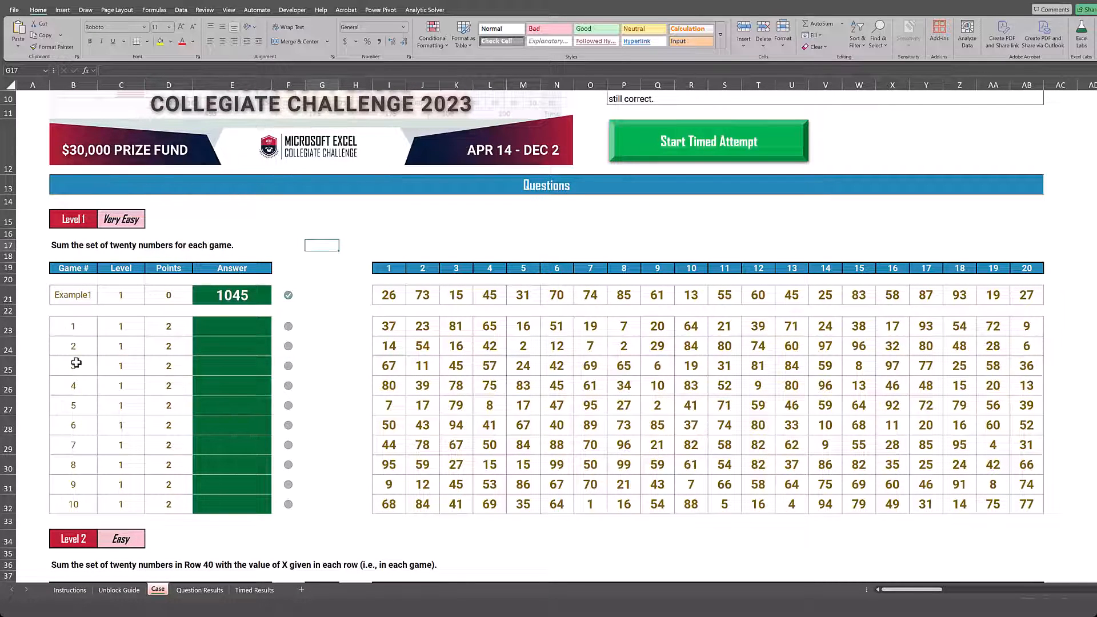
left_click(74, 220)
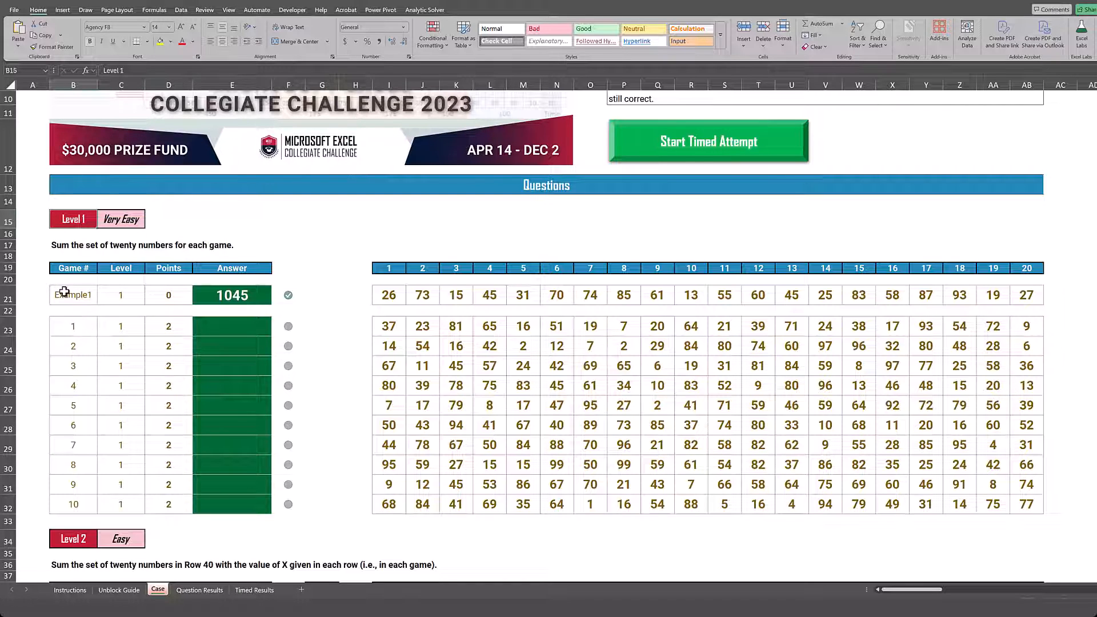
left_click_drag(74, 323, 65, 502)
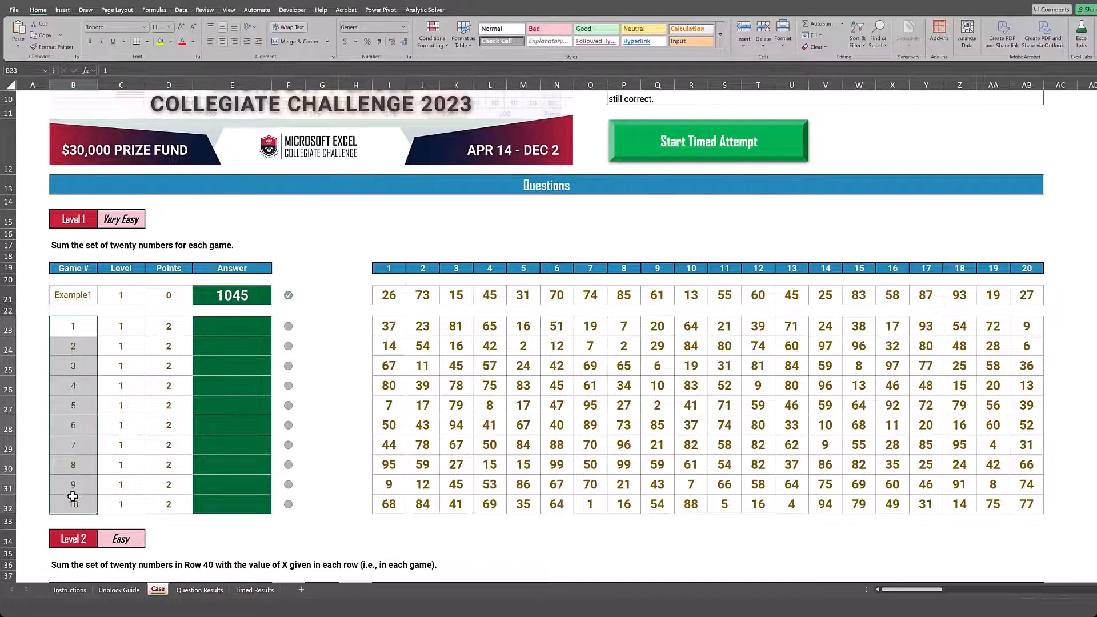
scroll(65, 502, "down", 2)
left_click(64, 421)
scroll(65, 420, "down", 2)
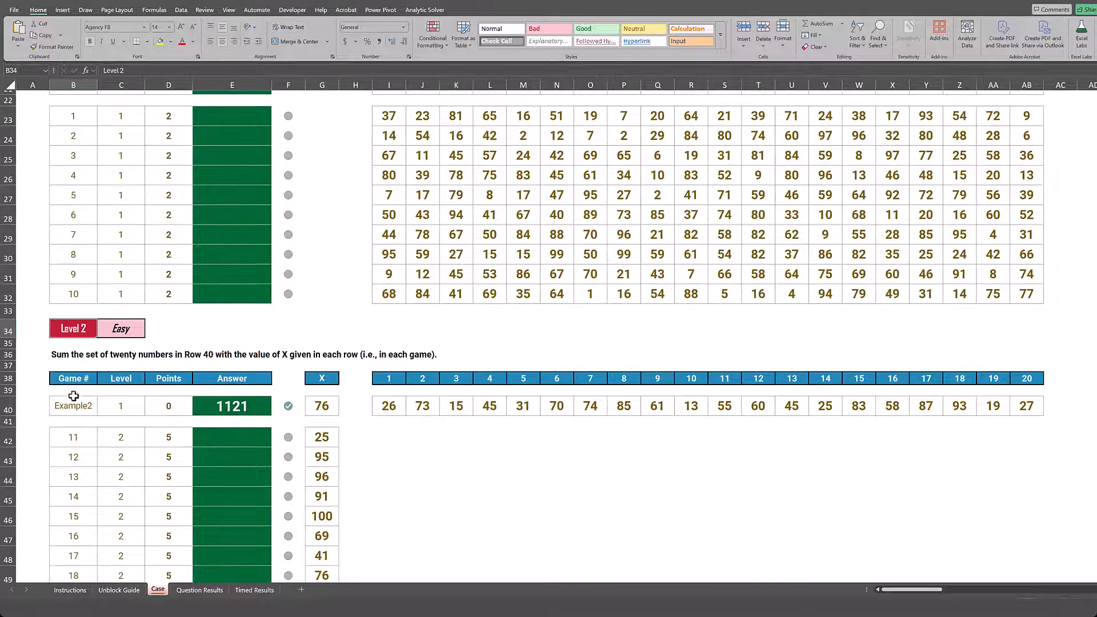
left_click(73, 400)
scroll(64, 408, "down", 1)
left_click_drag(66, 369, 57, 545)
scroll(90, 480, "up", 7)
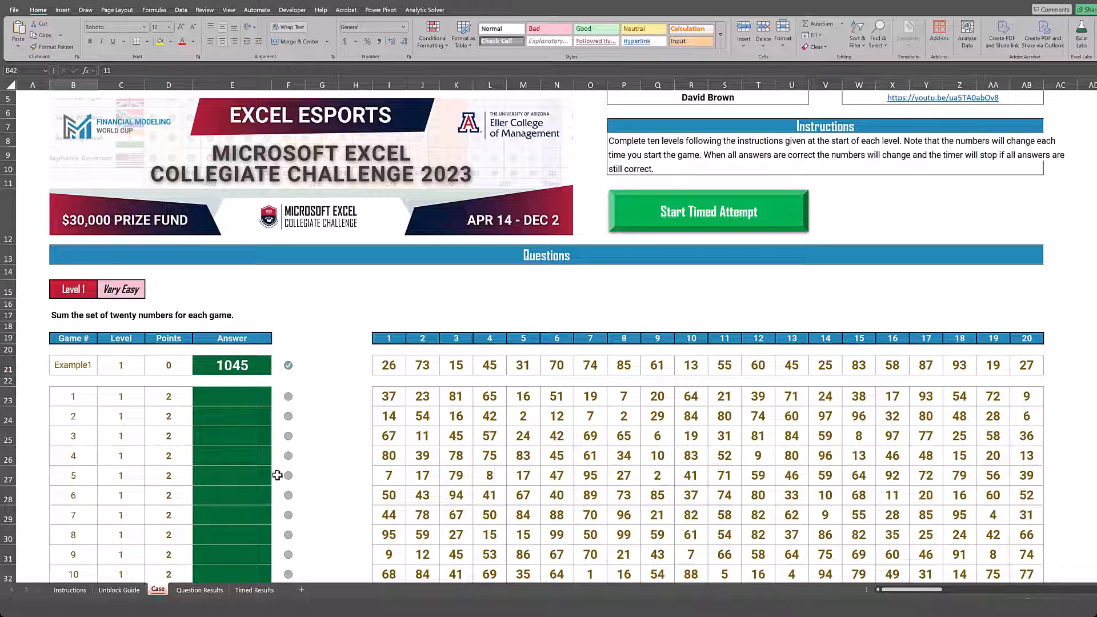
Examine Level 1's Example1 row, its twenty numbers and the answer cells for games 1 to 10
scroll(147, 373, "down", 2)
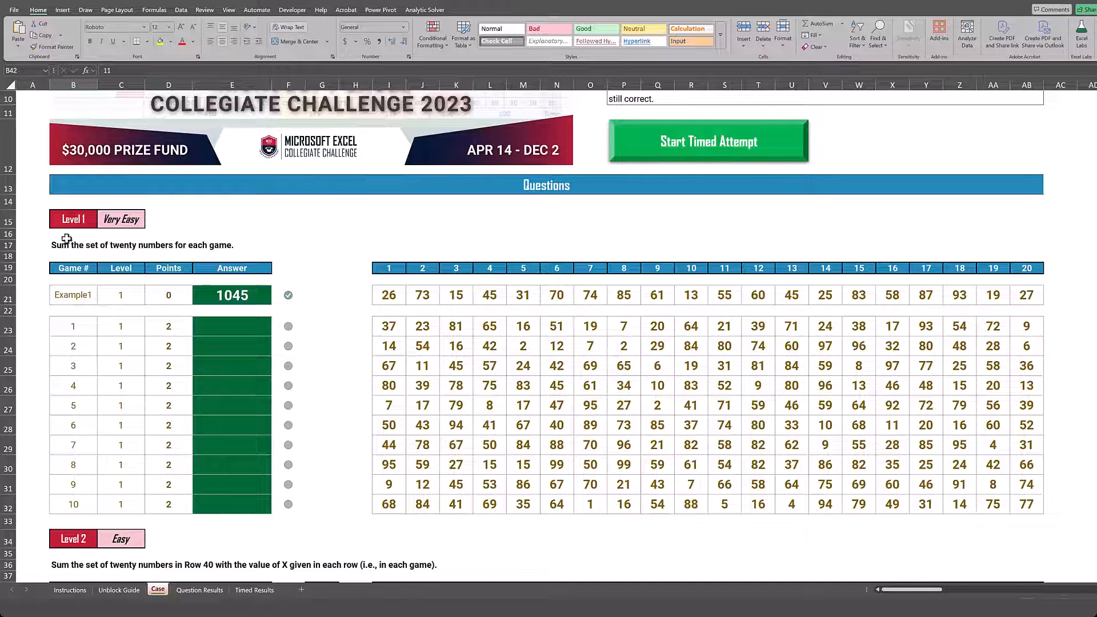
left_click(241, 298)
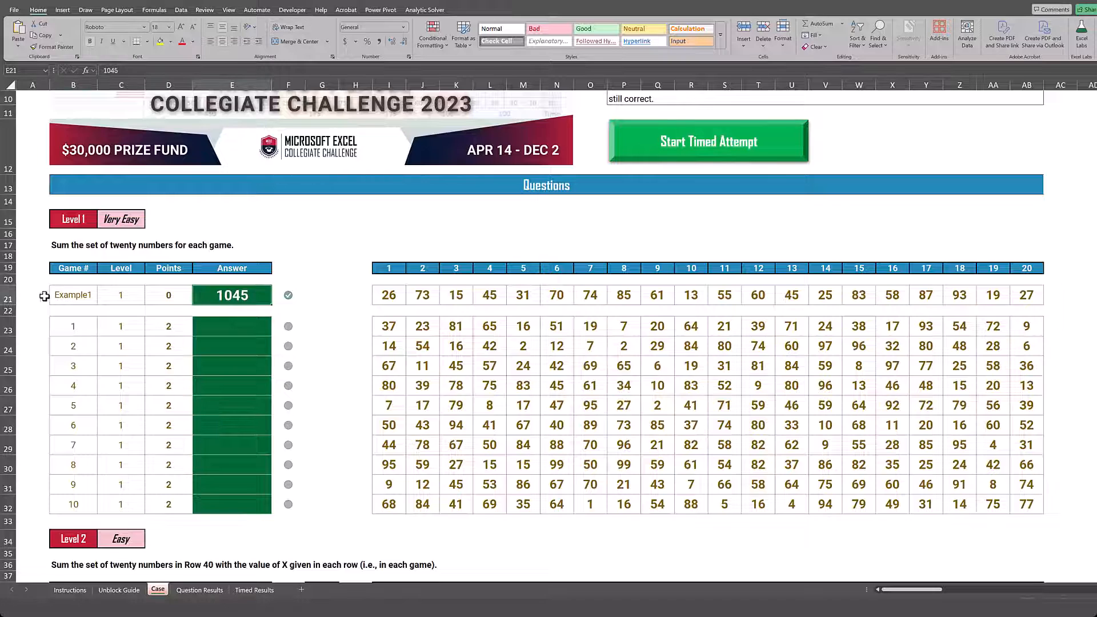
left_click_drag(74, 291, 248, 305)
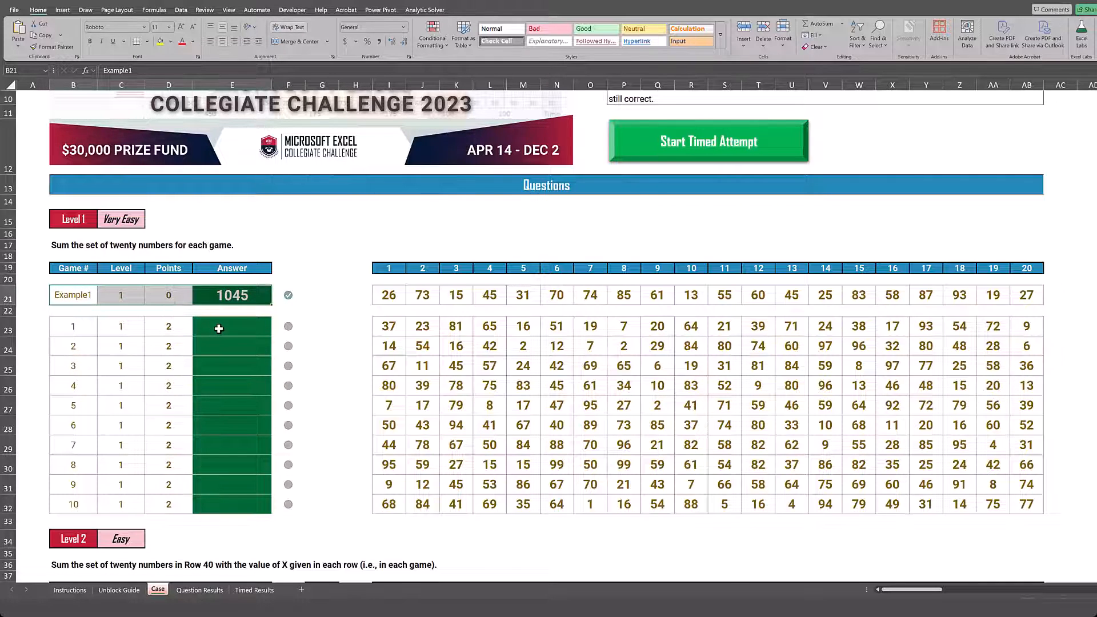
left_click_drag(217, 337, 255, 501)
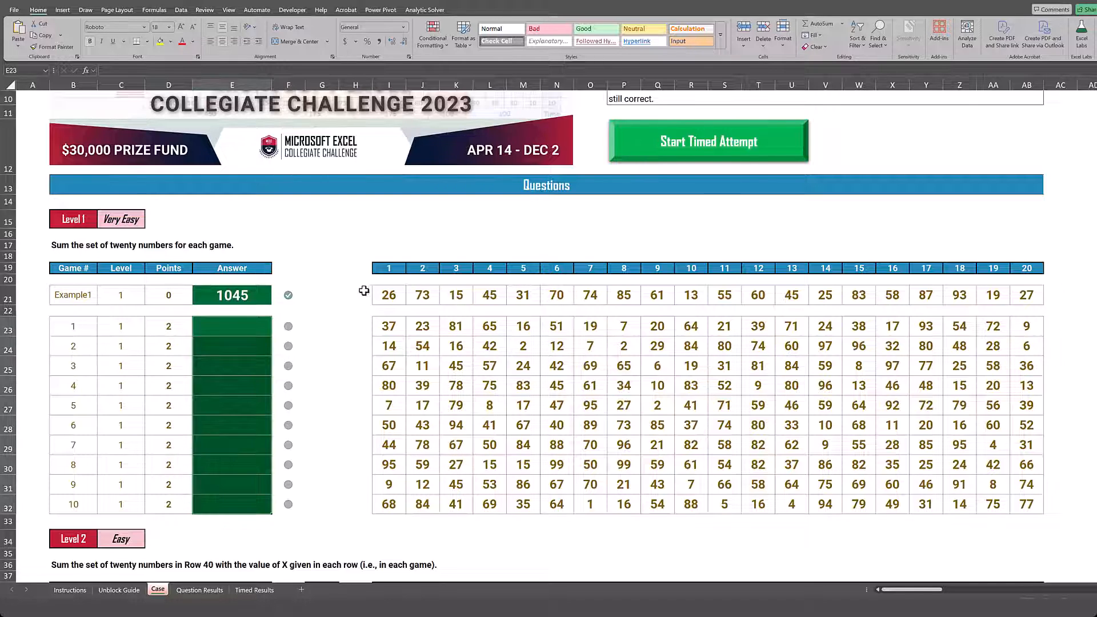
left_click_drag(383, 294, 1027, 297)
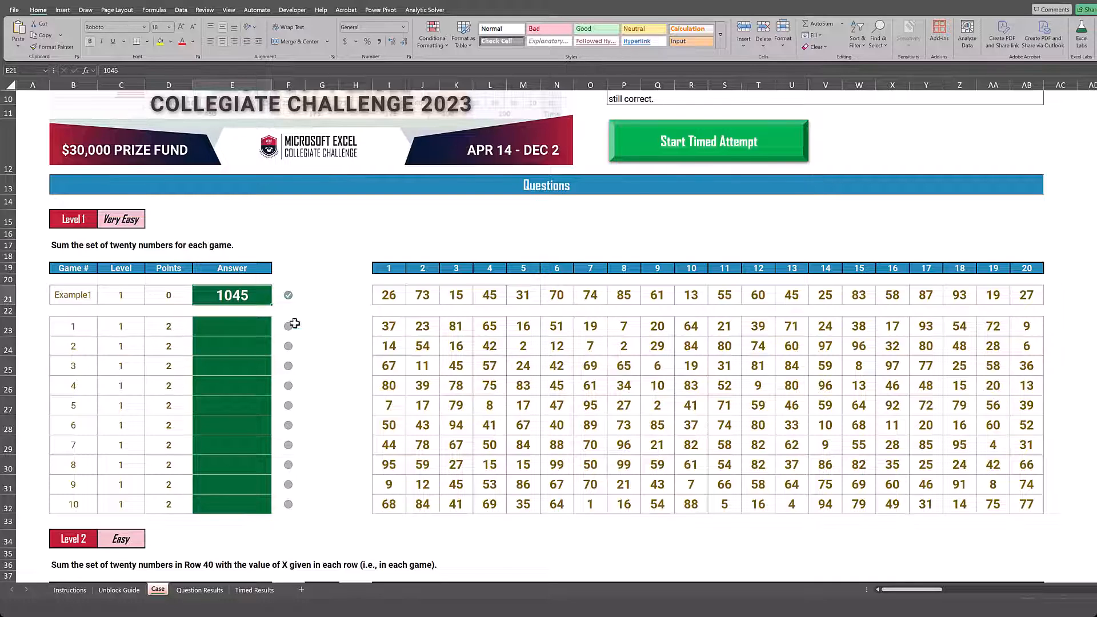
Enter =SUM(I23:AB23) in cell E23 as the Level 1 answer for game 1
left_click(219, 330)
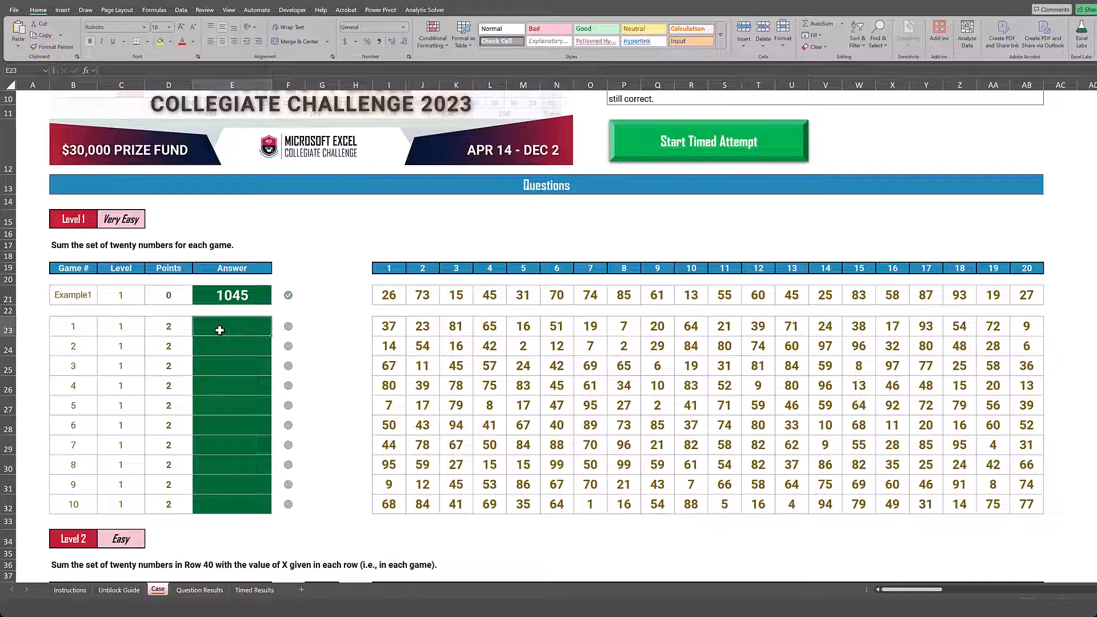
type("=sum(")
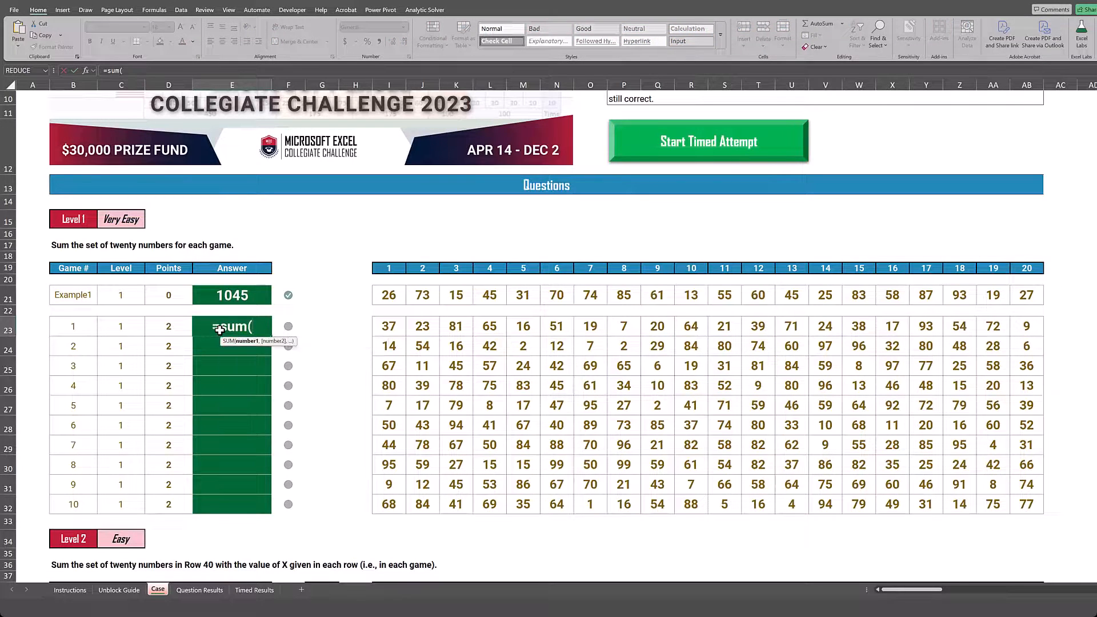
key("Right")
key("Right")
key("Right")
key("Right")
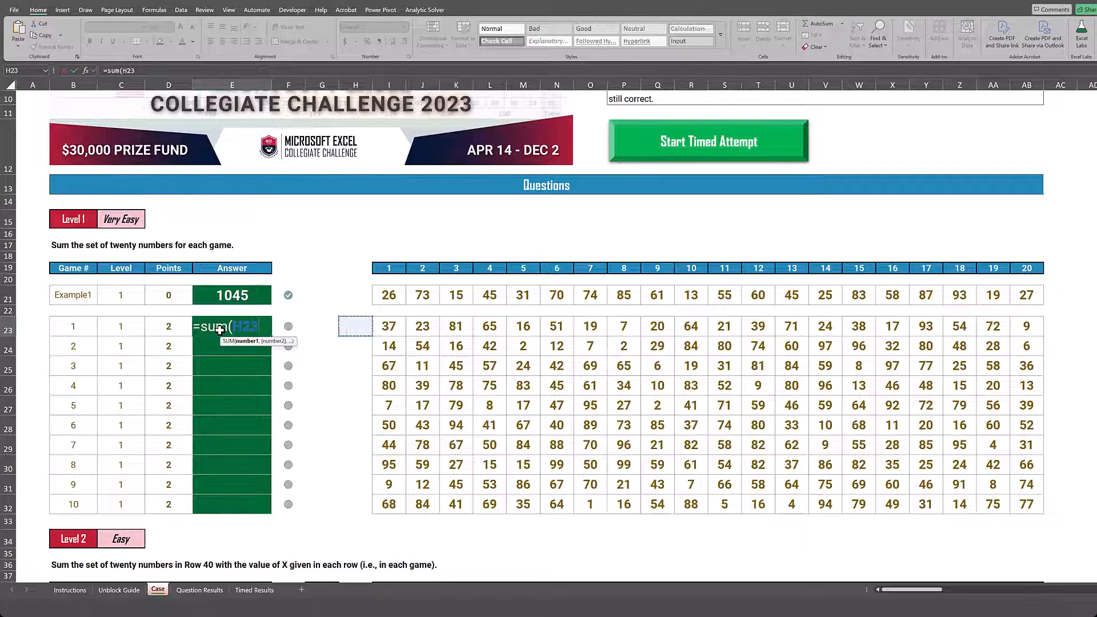
key("ctrl+shift+Right")
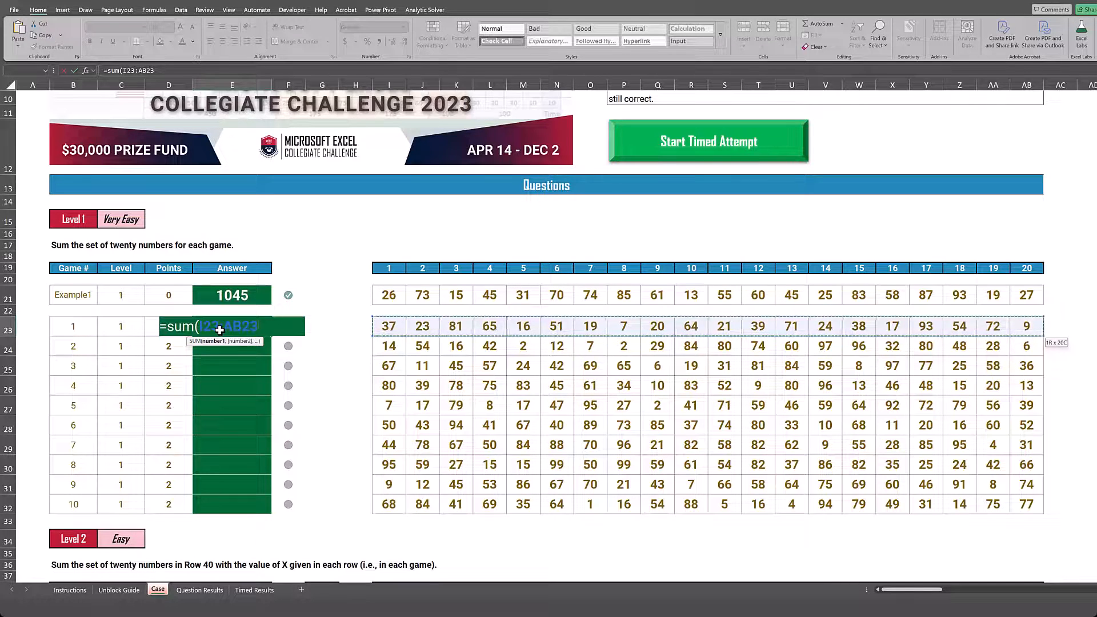
type(")")
key("BackSpace")
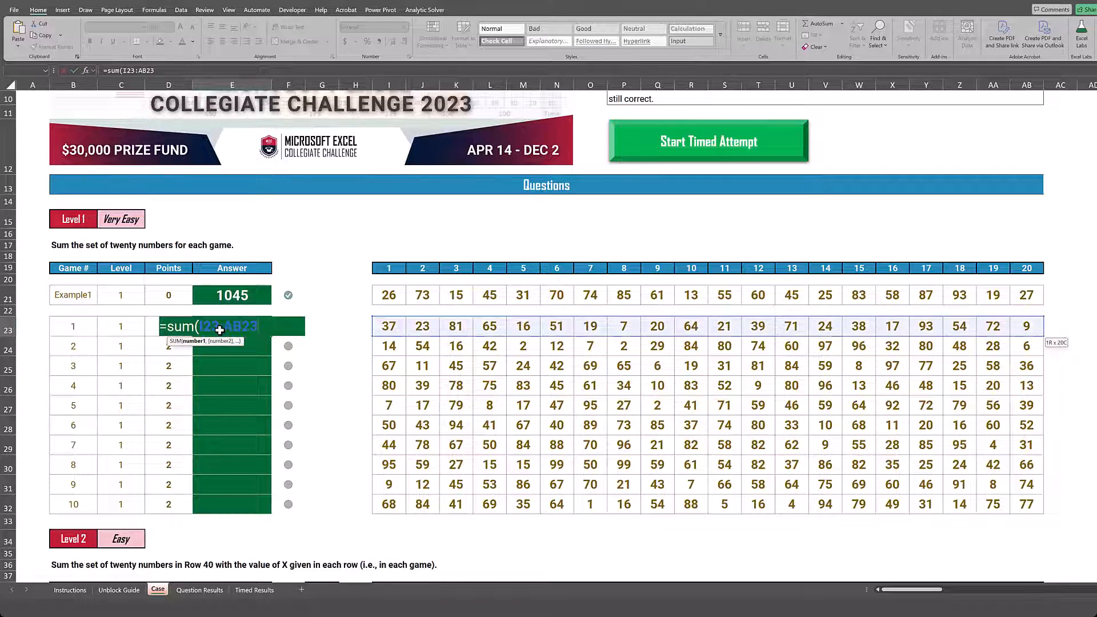
type(")")
key("ctrl+Return")
Fill the game 1 SUM formula down through E32 to answer games 2 to 10
key("shift+Down")
key("shift+Down")
key("shift+Down")
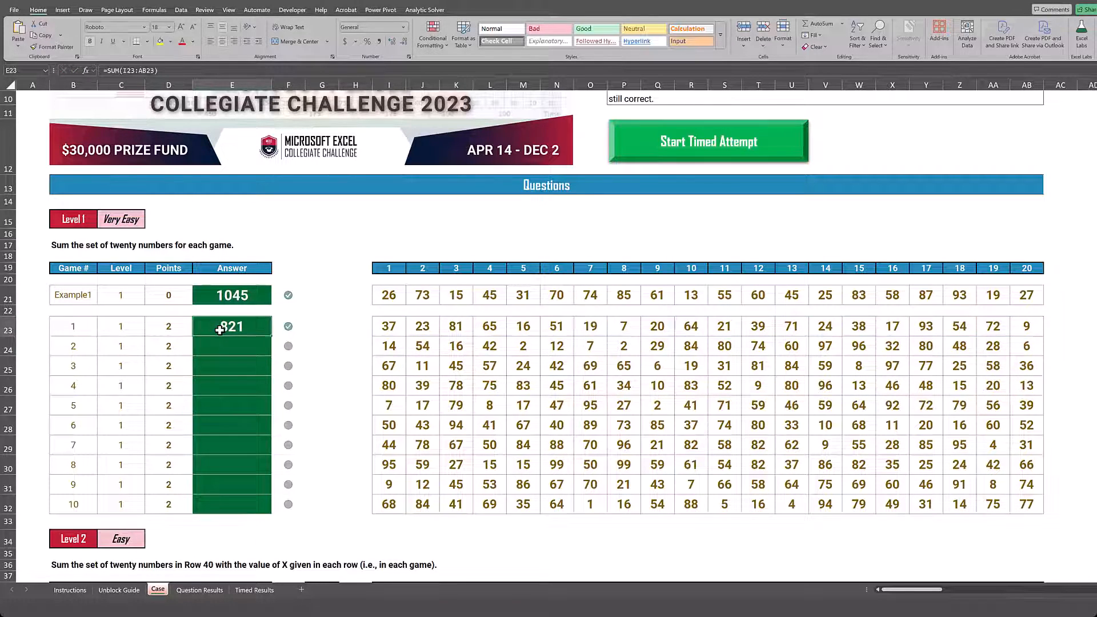
key("shift+Down")
key("shift+Down")
key("shift+Down")
key("shift+Down")
key("shift+Down")
key("shift+Down")
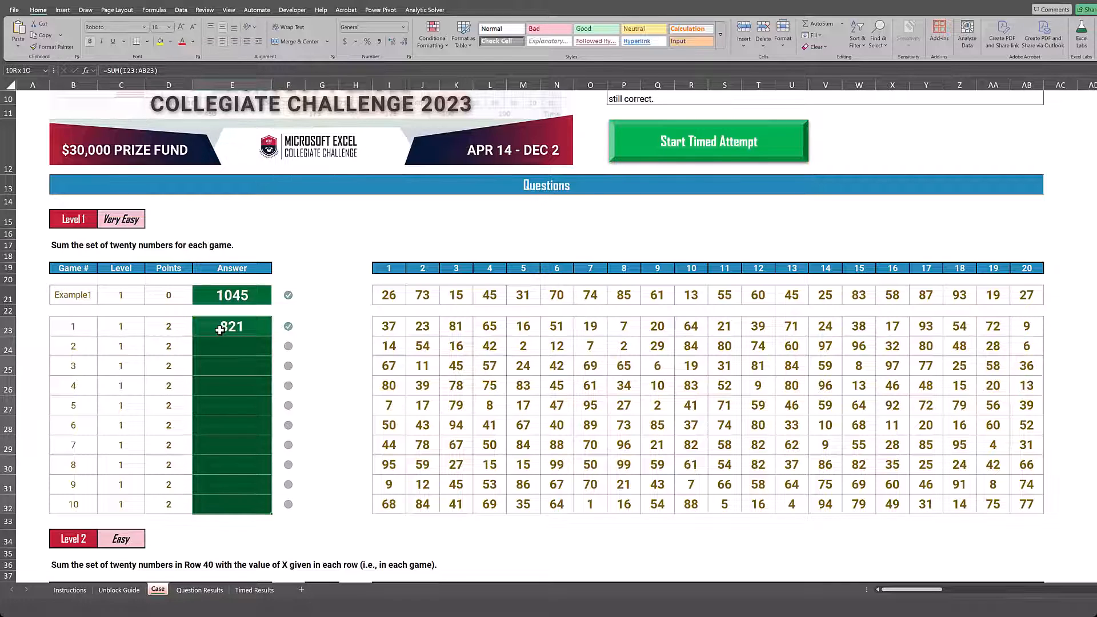
key("ctrl+d")
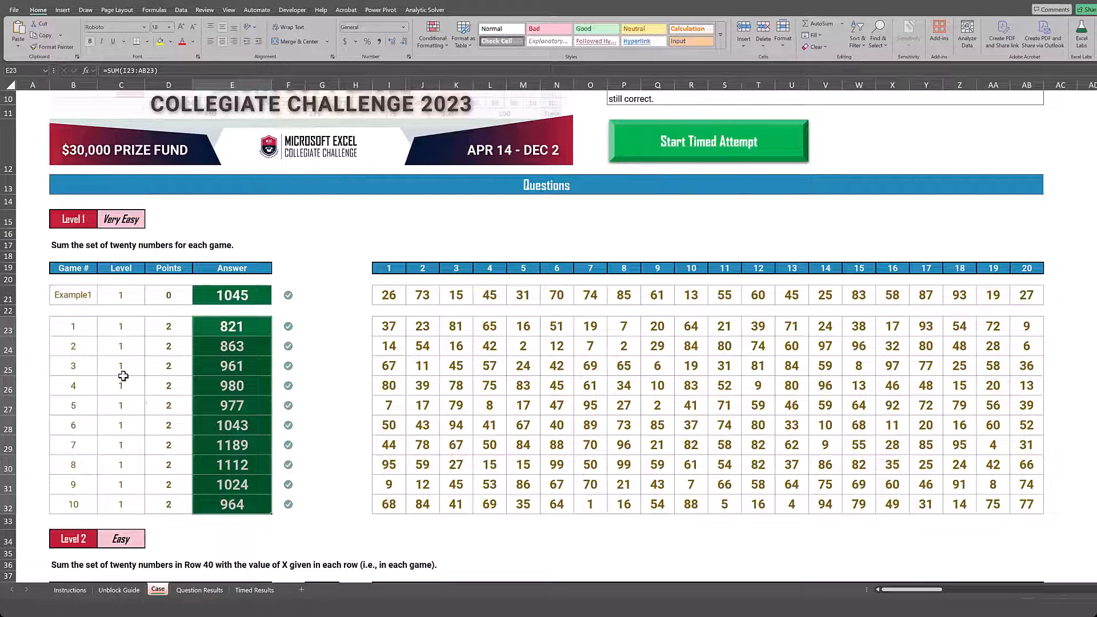
left_click(234, 336)
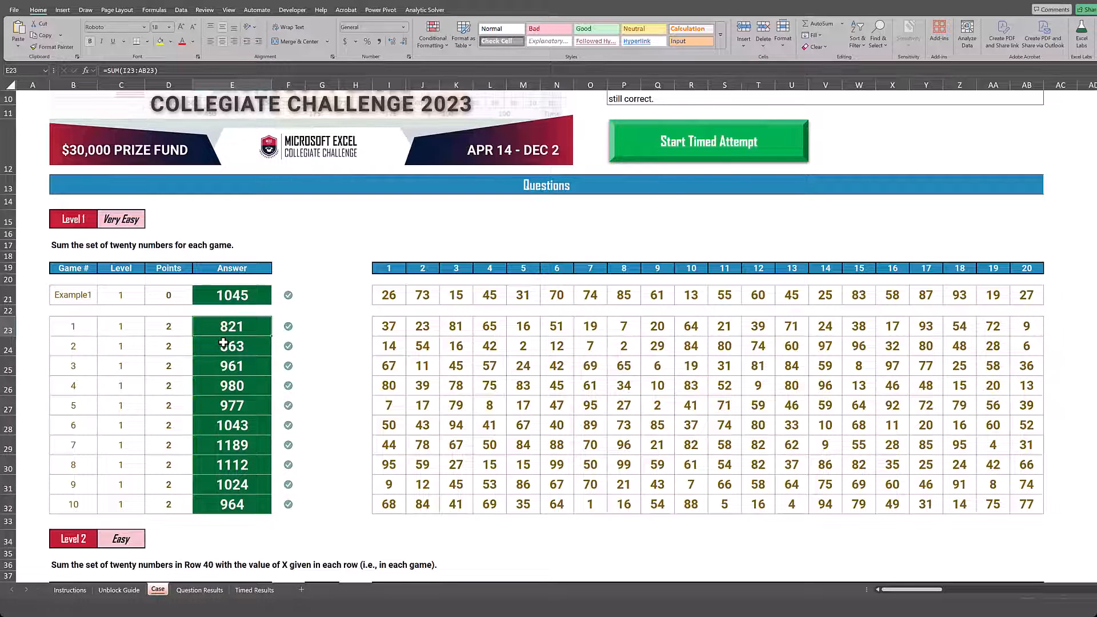
Examine Level 2's task, comparing the twenty numbers in row 40 with the X value in G40
scroll(235, 431, "down", 1)
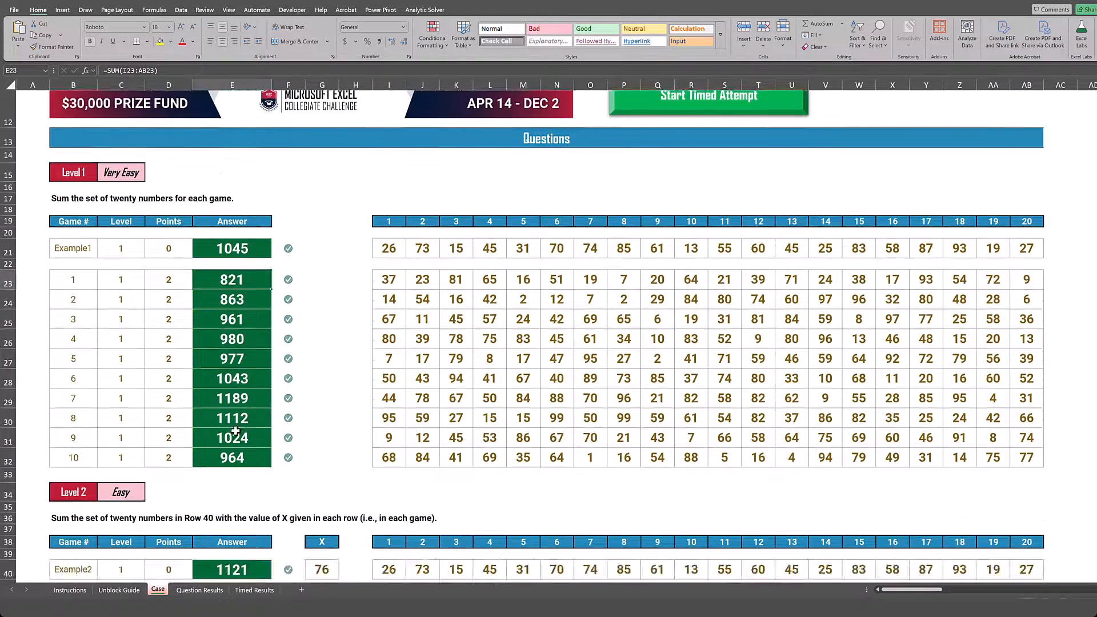
scroll(235, 432, "down", 6)
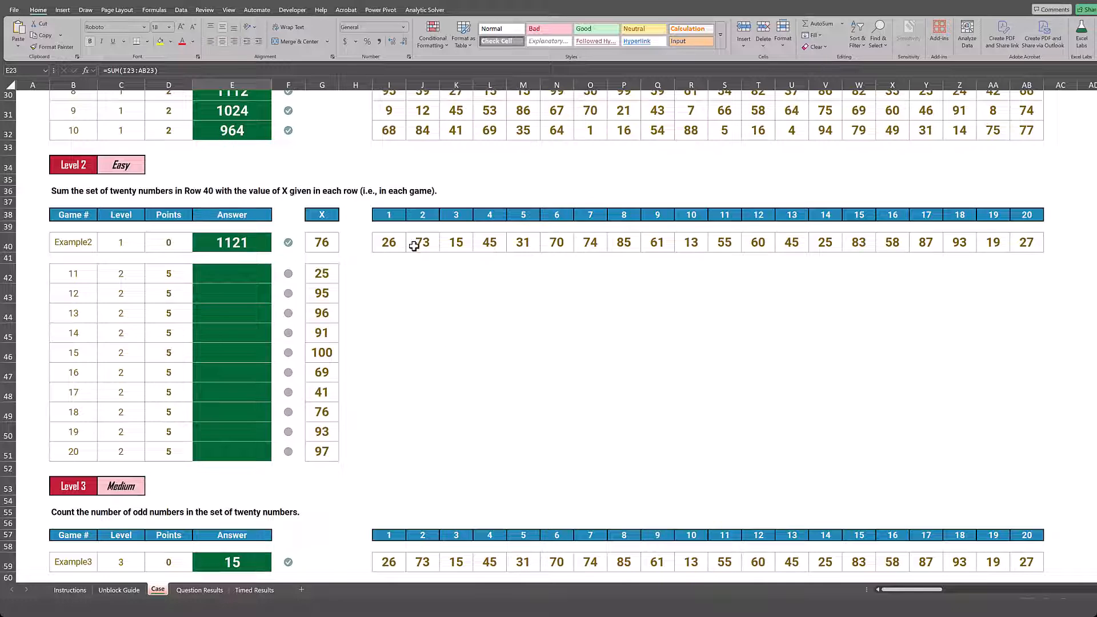
left_click_drag(389, 242, 1027, 241)
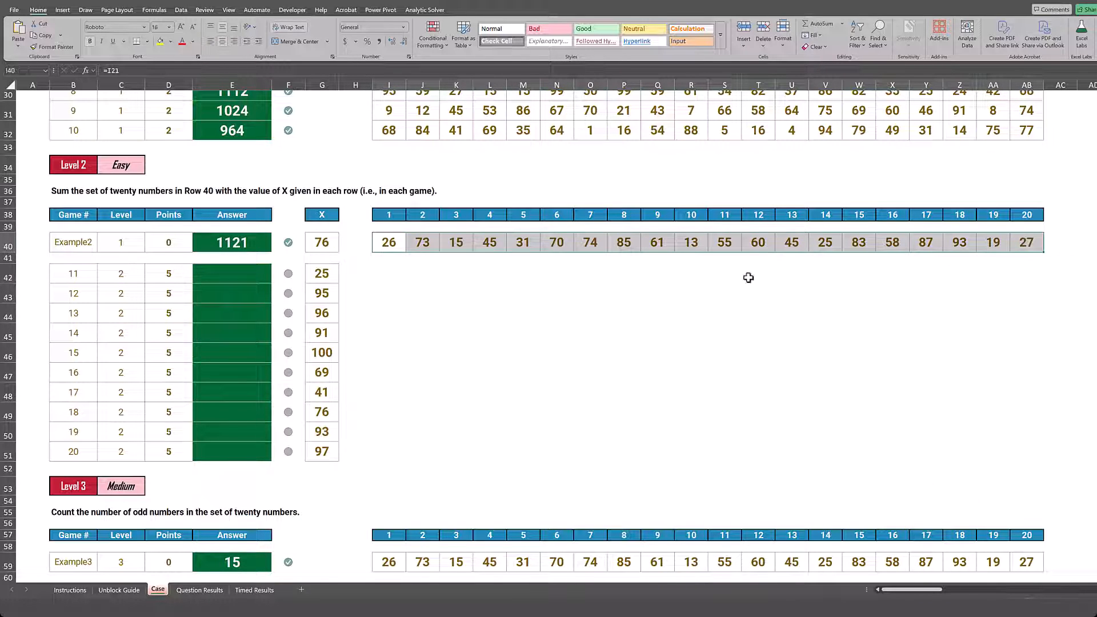
left_click(321, 245)
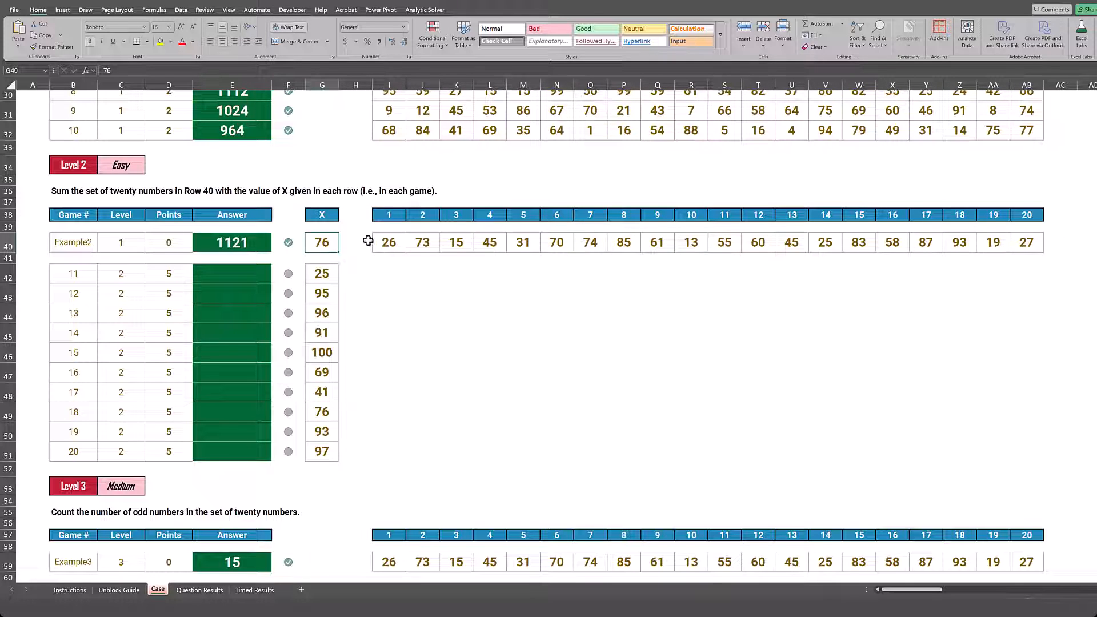
left_click(389, 244)
mouse_move(414, 246)
left_mouse_down()
mouse_move(766, 258)
mouse_move(1035, 242)
left_mouse_up()
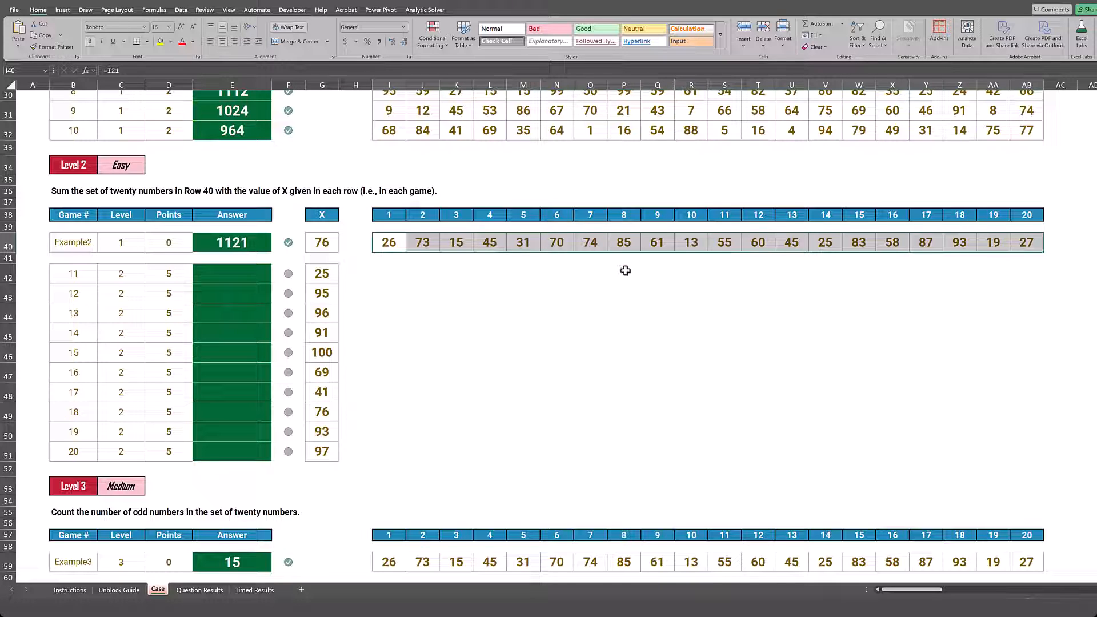
left_click(325, 242)
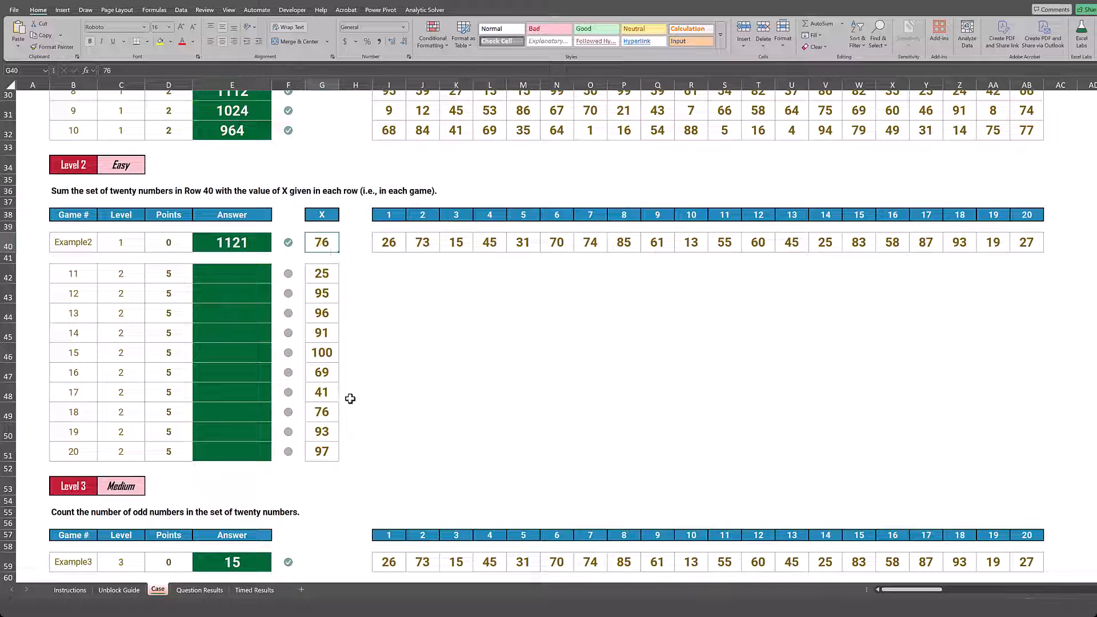
Enter =SUM($I$40:$AB$40)+G40 in cell E40 as Level 2's Example2 answer
left_click(245, 242)
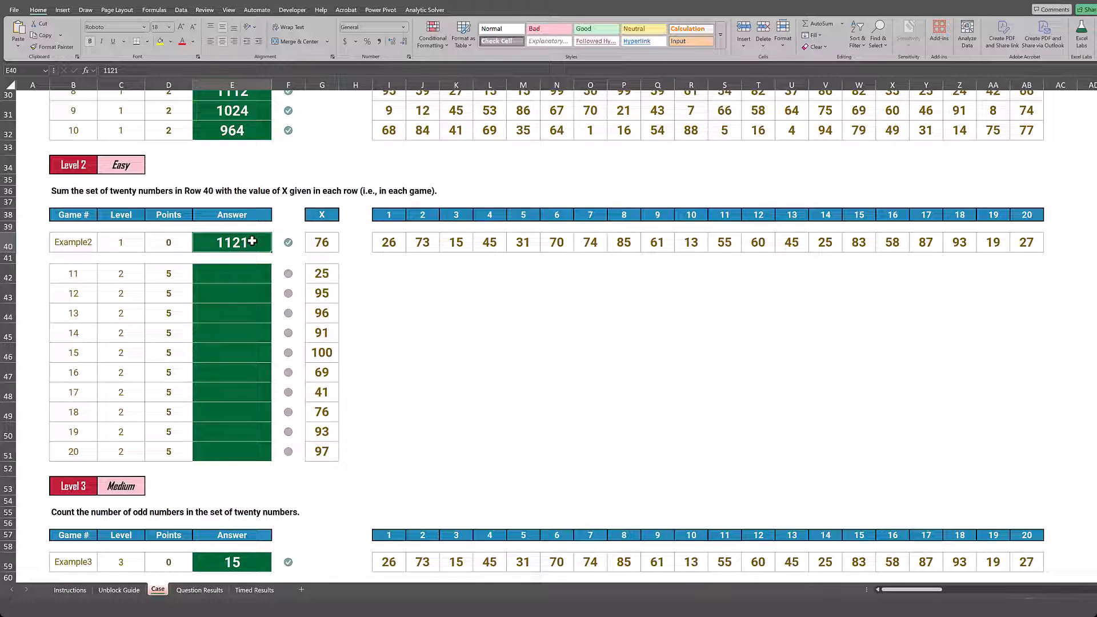
type("=sum(")
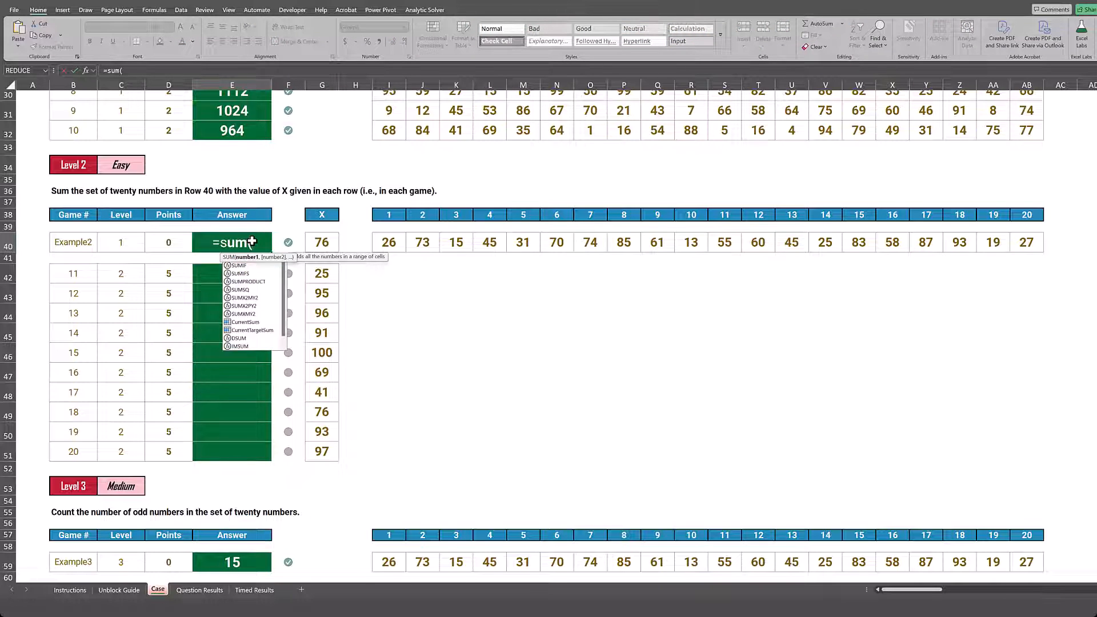
key("Right")
key("Right")
key("Right")
key("Right")
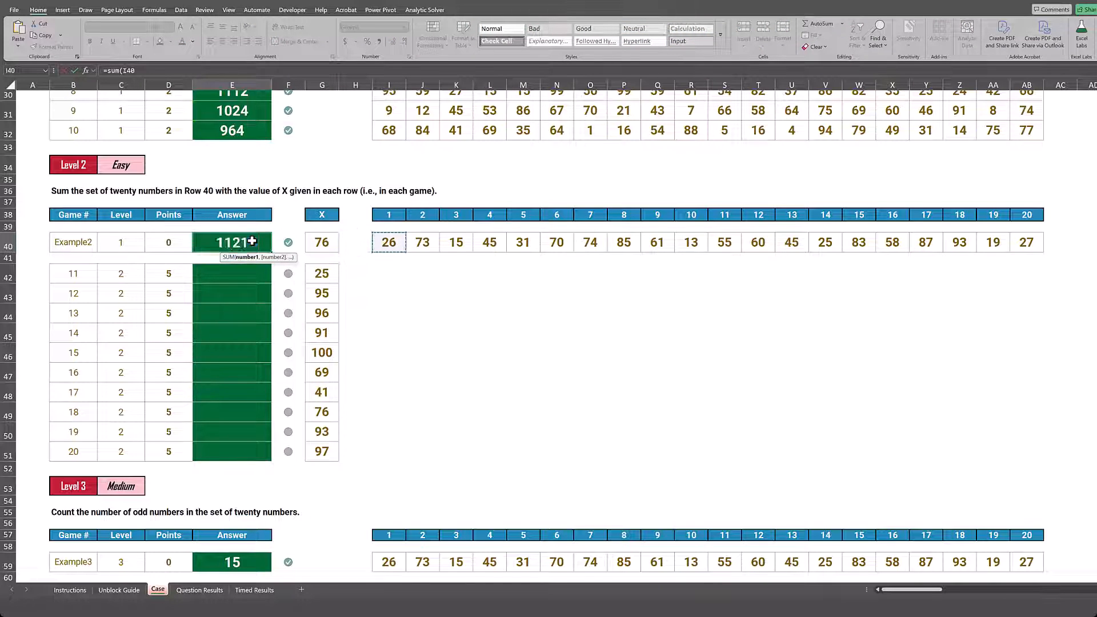
key("ctrl+shift+Right")
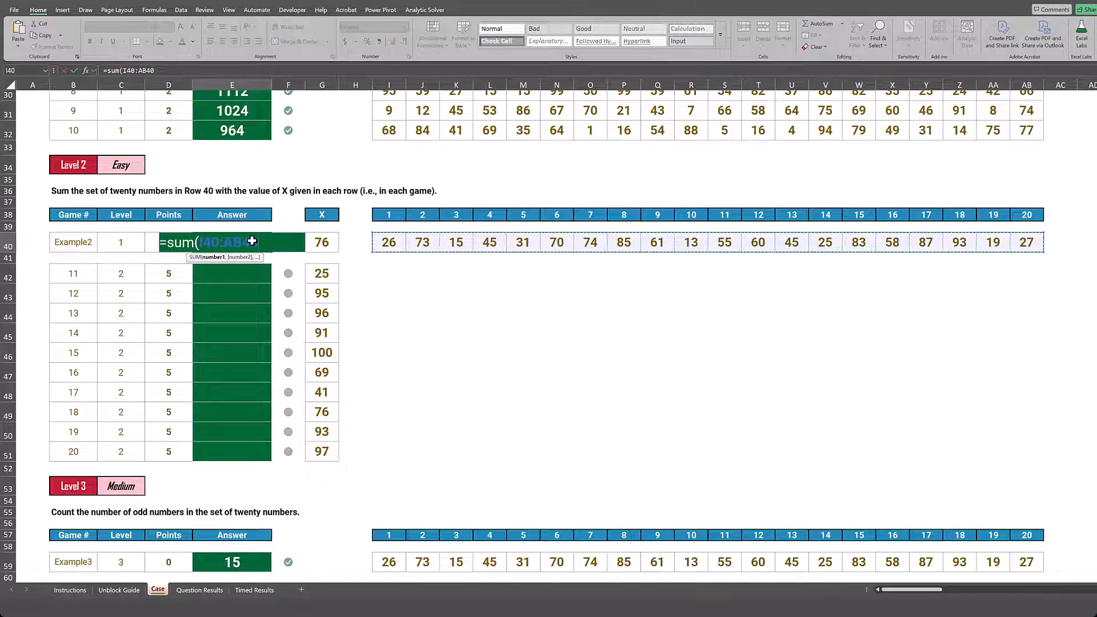
key("F4")
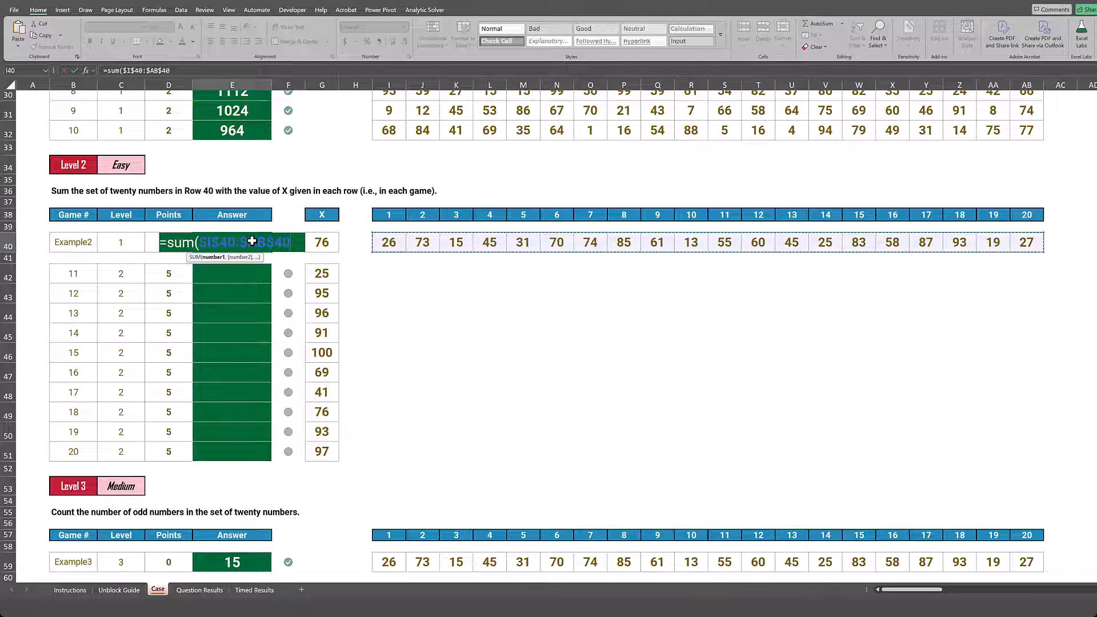
type(")")
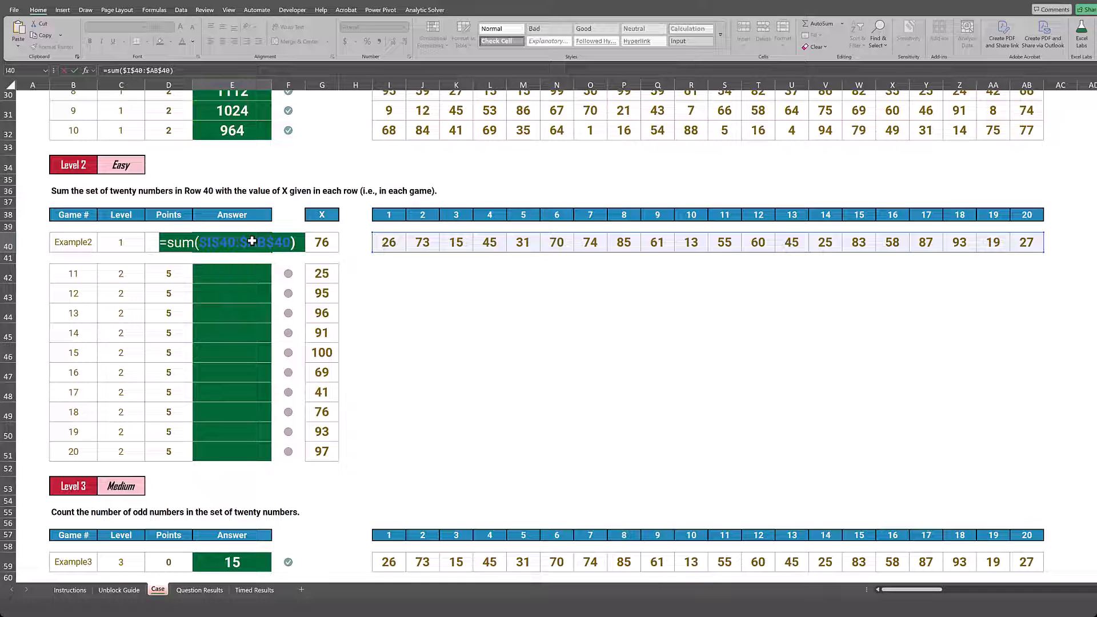
type("+")
key("Left")
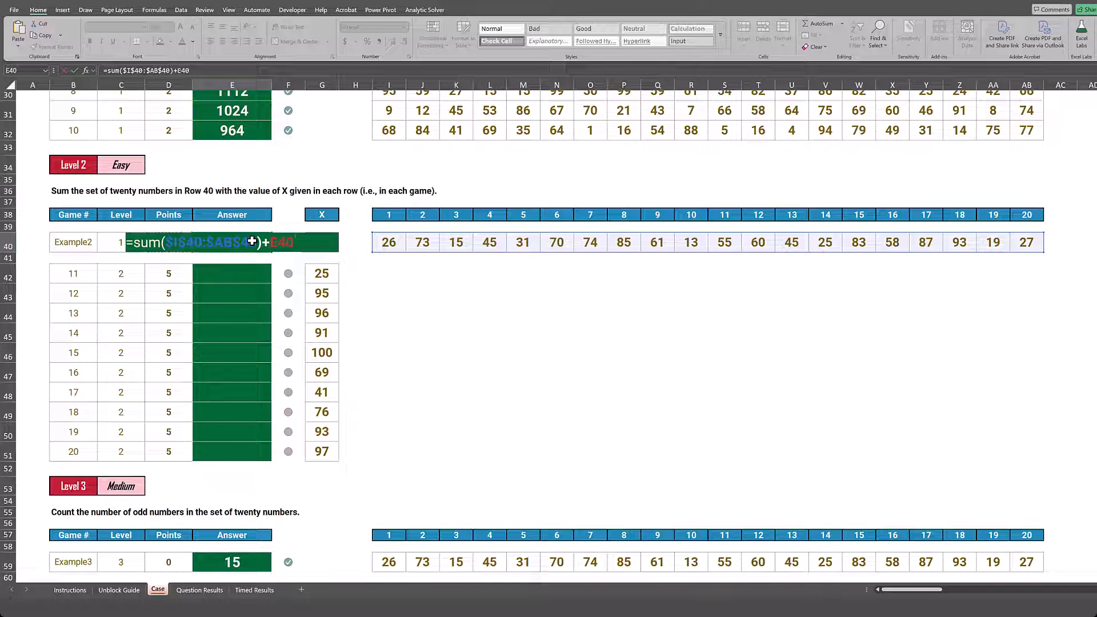
key("Right")
key("Return")
Copy the Example2 formula from E40 into E42:E51 to answer games 11 to 20
left_click(252, 241)
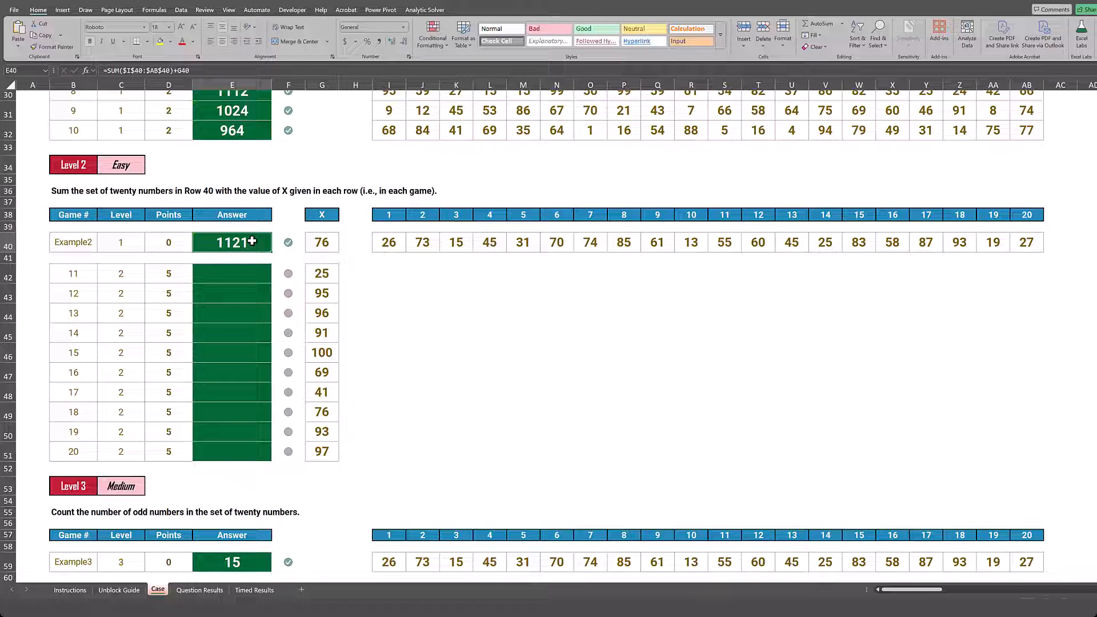
key("ctrl+c")
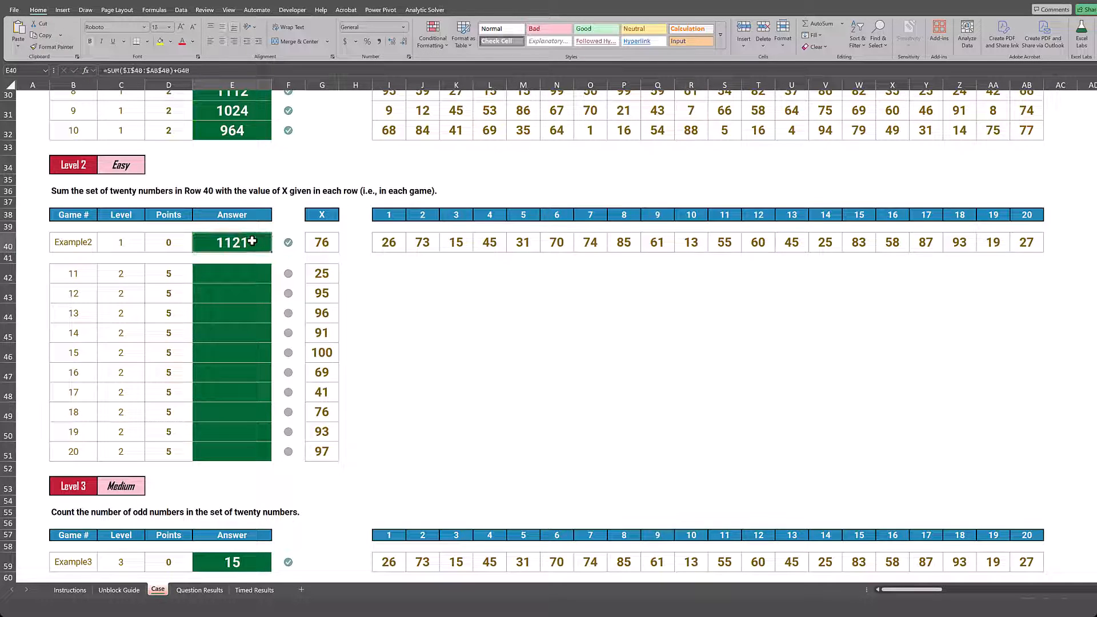
key("Down")
key("Down")
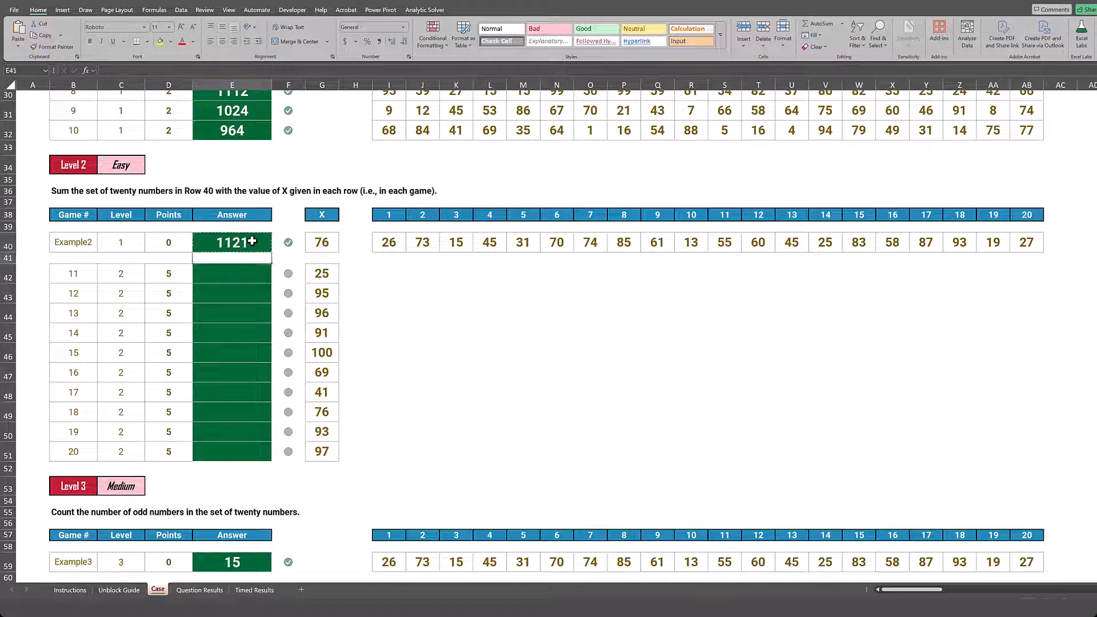
key("shift+Down")
key("shift+Down")
key("shift+Down")
key("shift+Down")
key("shift+Down")
key("shift+Down")
key("shift+Down")
key("shift+Down")
key("shift+Down")
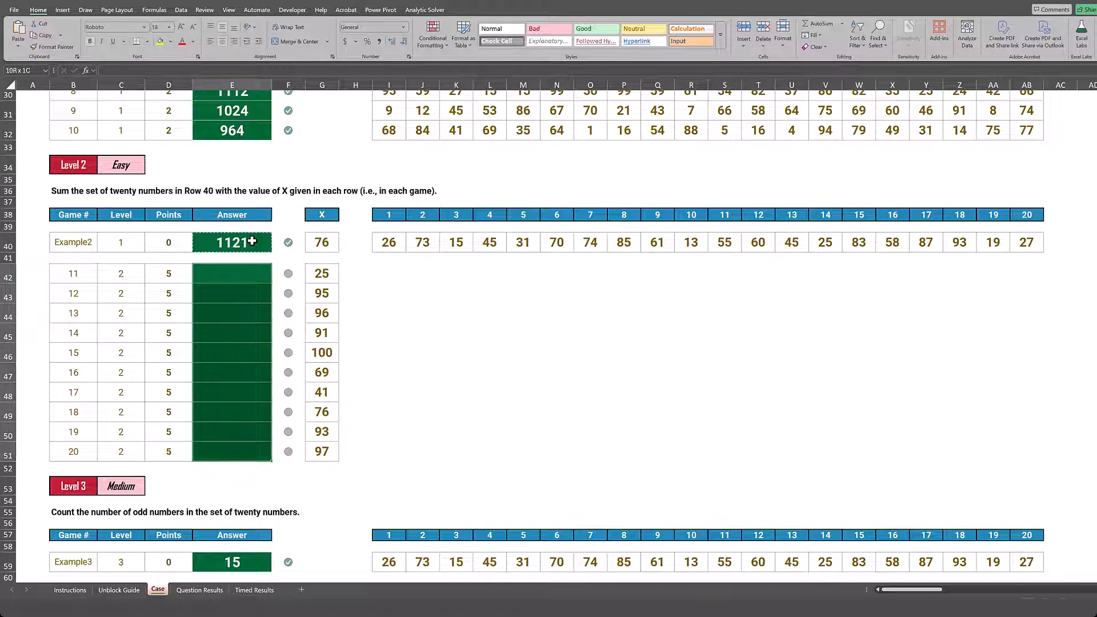
key("ctrl+v")
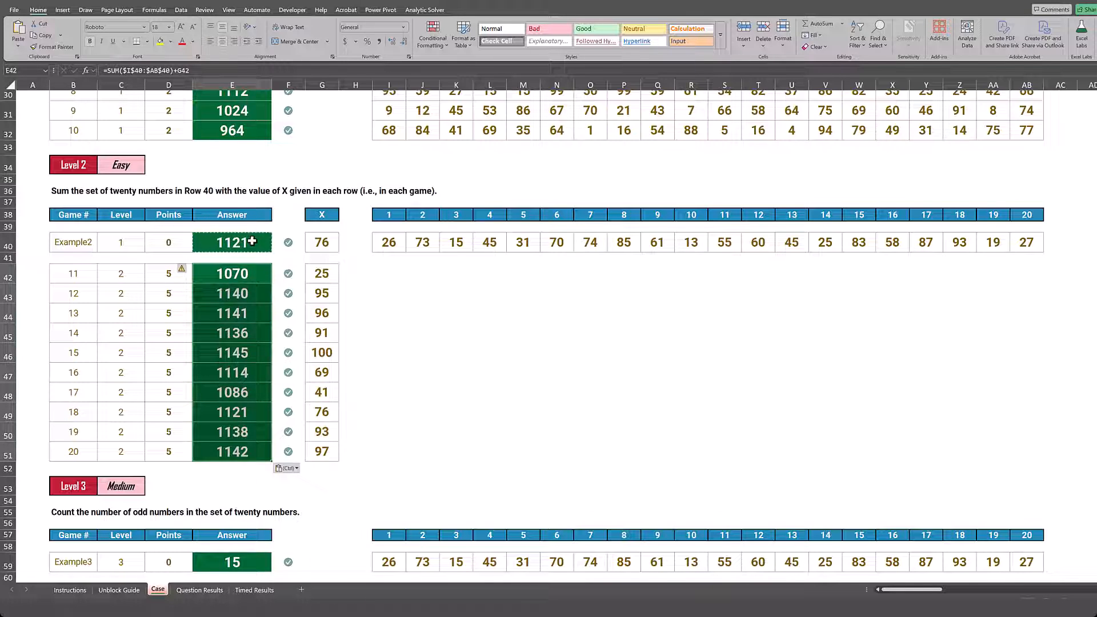
Review the answer check marks in column F for Level 2's games 11 to 20
key("Down")
key("Right")
key("Up")
key("Up")
key("Up")
key("Down")
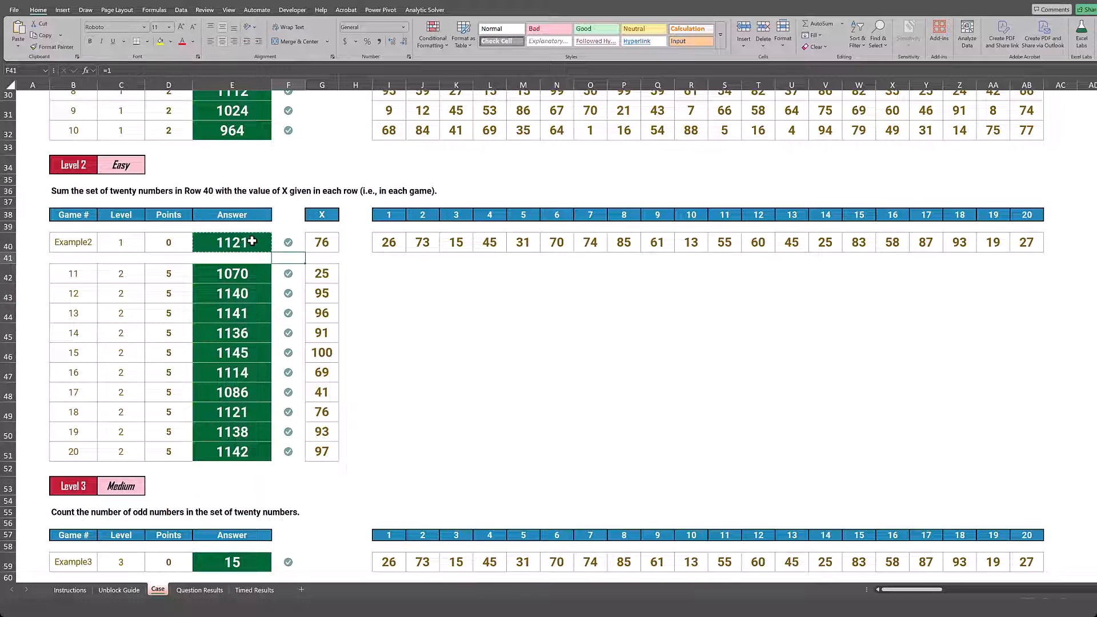
key("Down")
key("Down")
key("Down")
key("Down")
key("Down")
key("Down")
key("Down")
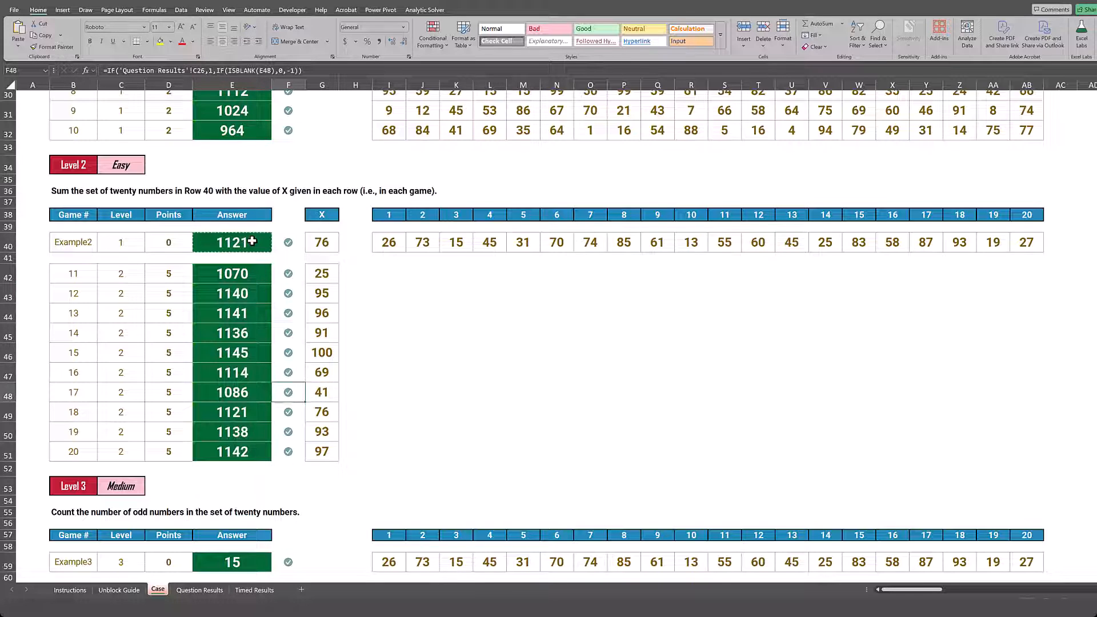
key("Down")
key("Down")
key("Down")
key("Down")
key("Down")
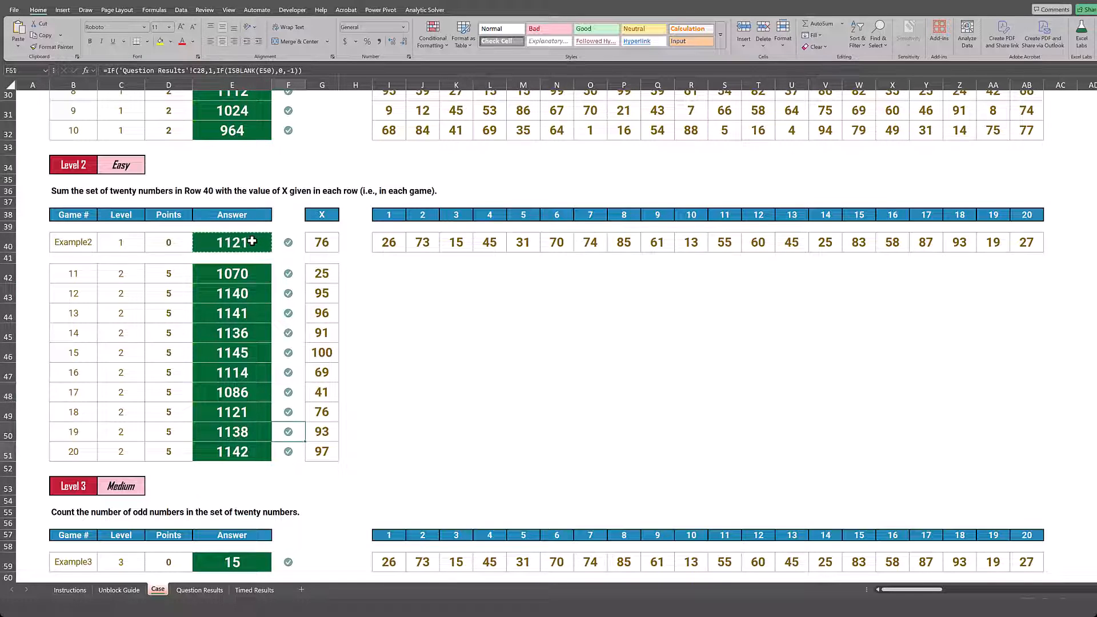
key("Down")
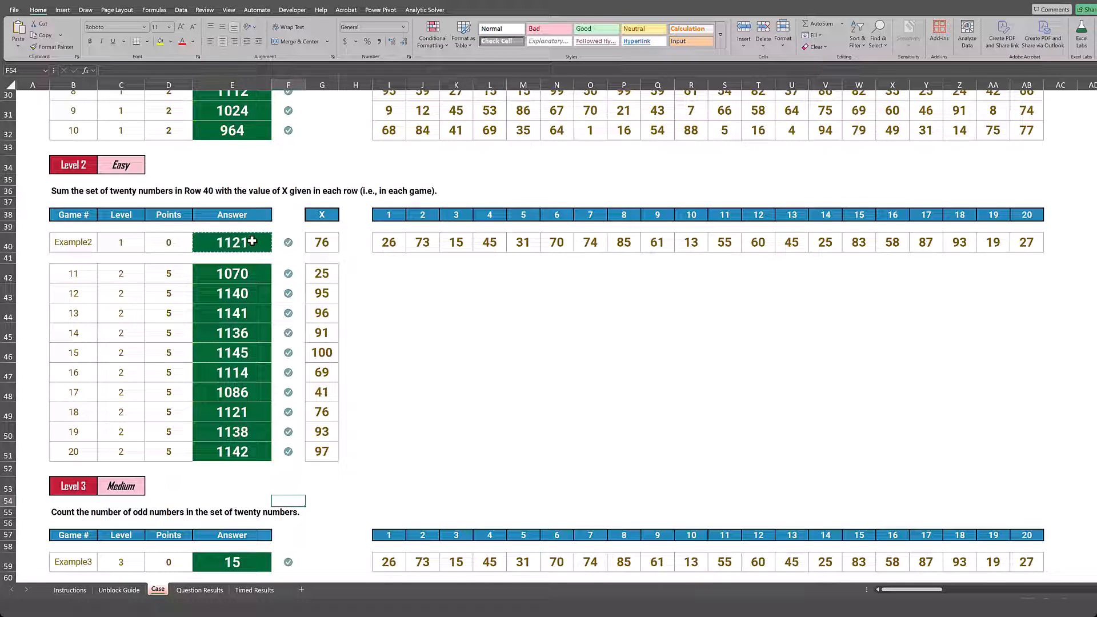
Examine Level 3's task of counting odd numbers and the Example3 set in I59:AB59
key("Down")
key("Down")
key("Down")
key("Down")
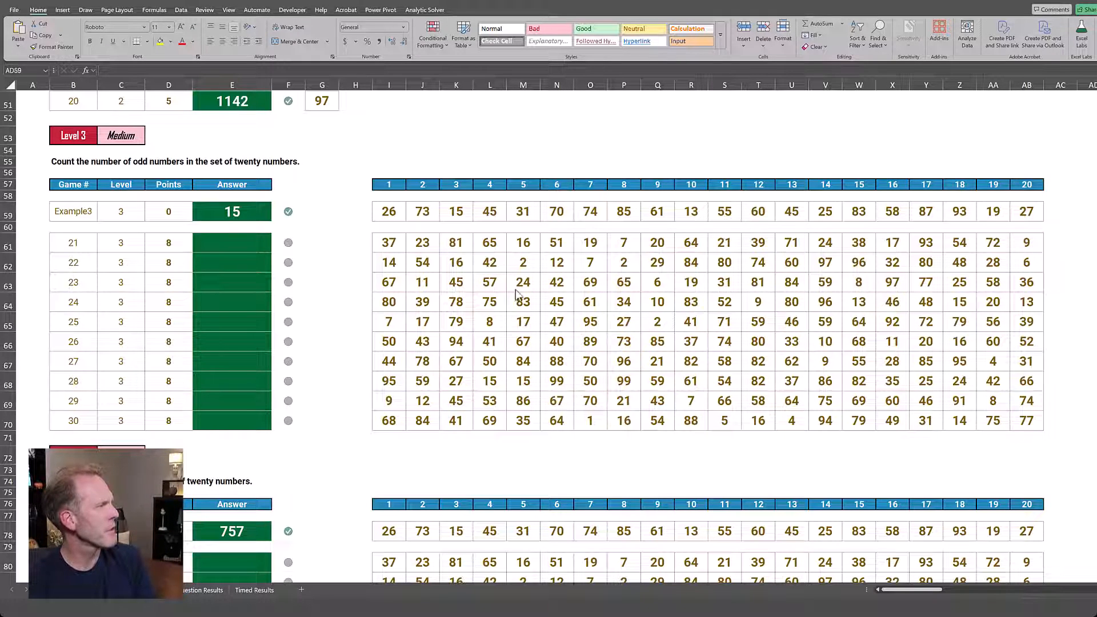
left_click(65, 158)
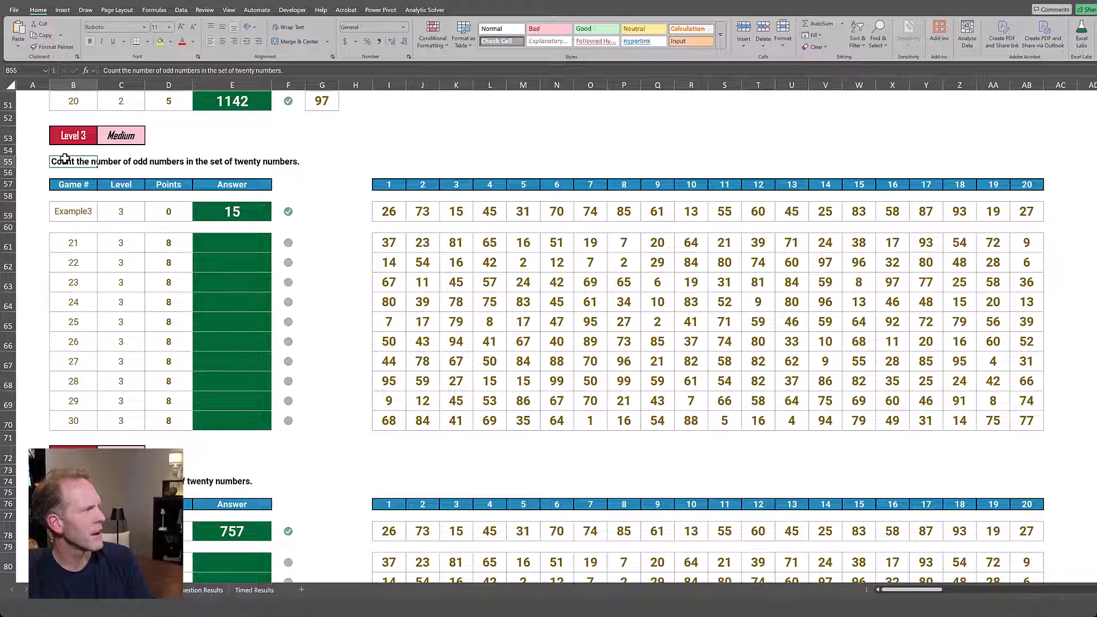
left_click(393, 213)
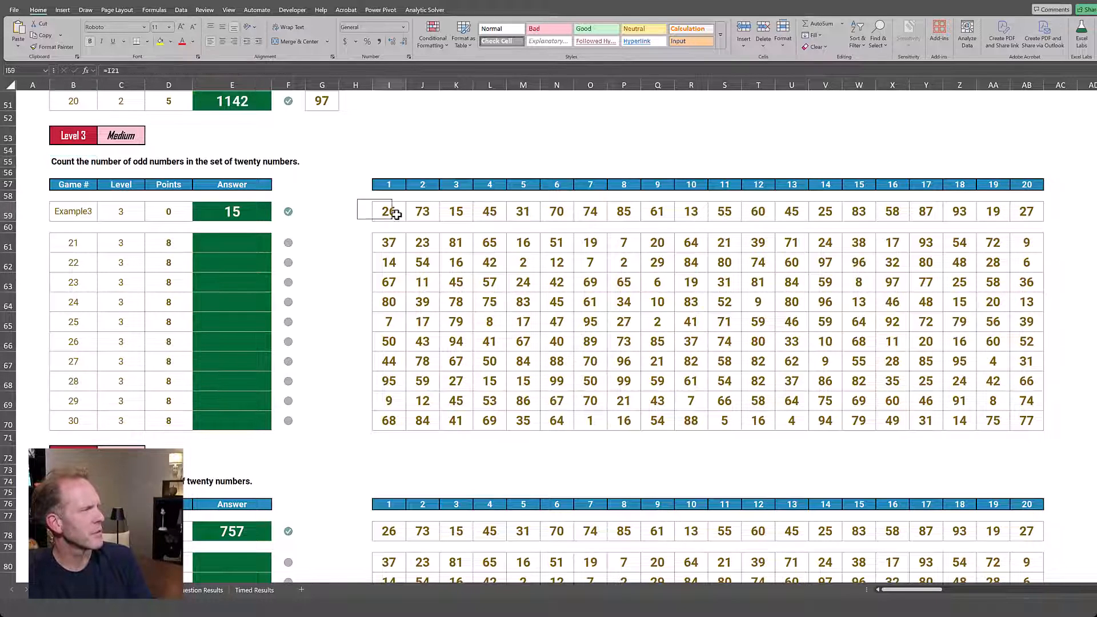
mouse_move(396, 214)
left_mouse_down()
mouse_move(693, 206)
mouse_move(1023, 221)
left_mouse_up()
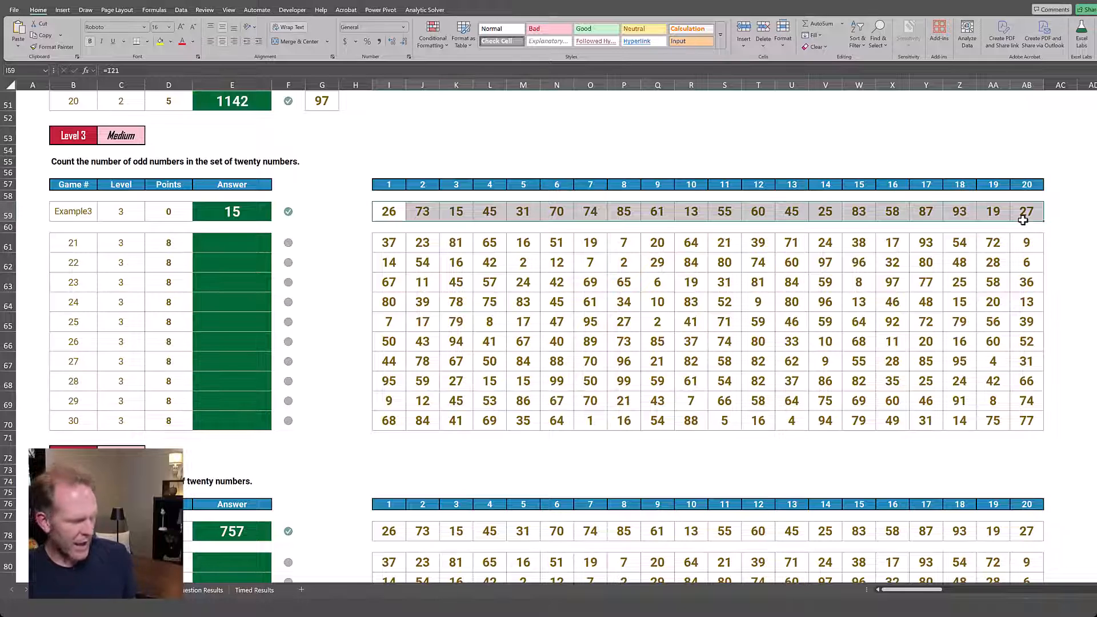
key("Up")
key("Down")
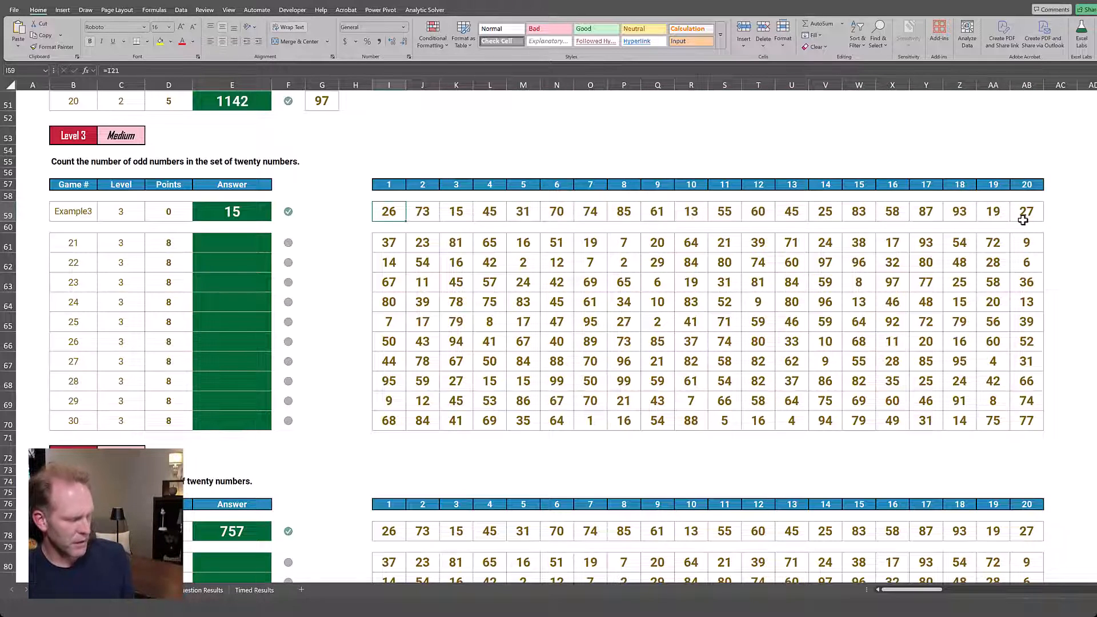
left_click(1022, 220, "shift")
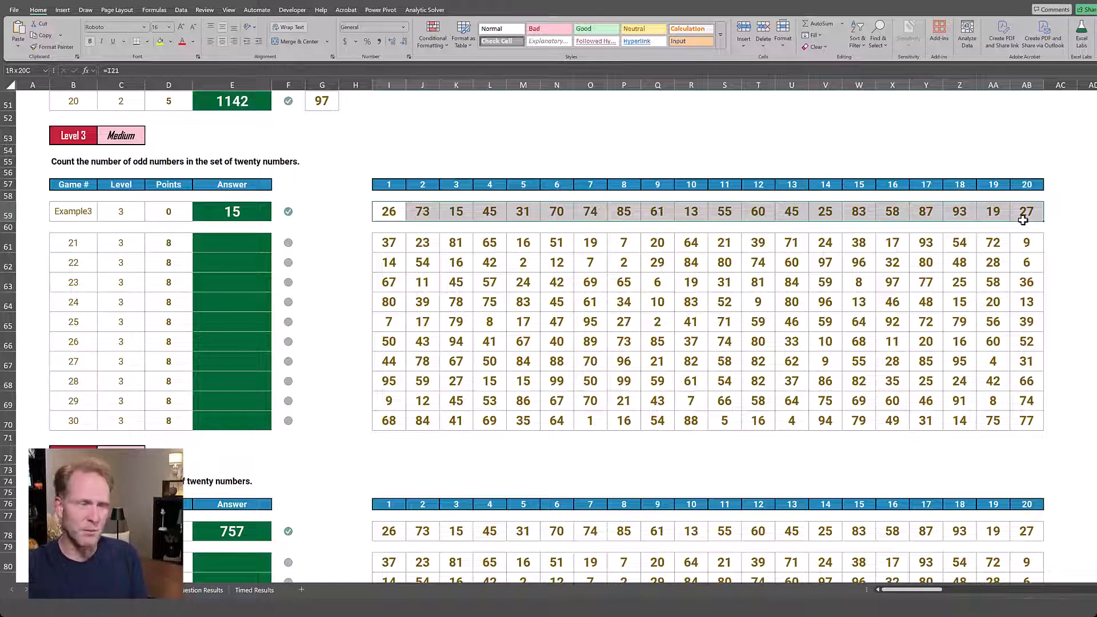
Go through Example3's numbers in row 59 one by one, considering which are odd
key("Right")
key("Right")
key("Right")
key("Left")
key("Left")
key("Left")
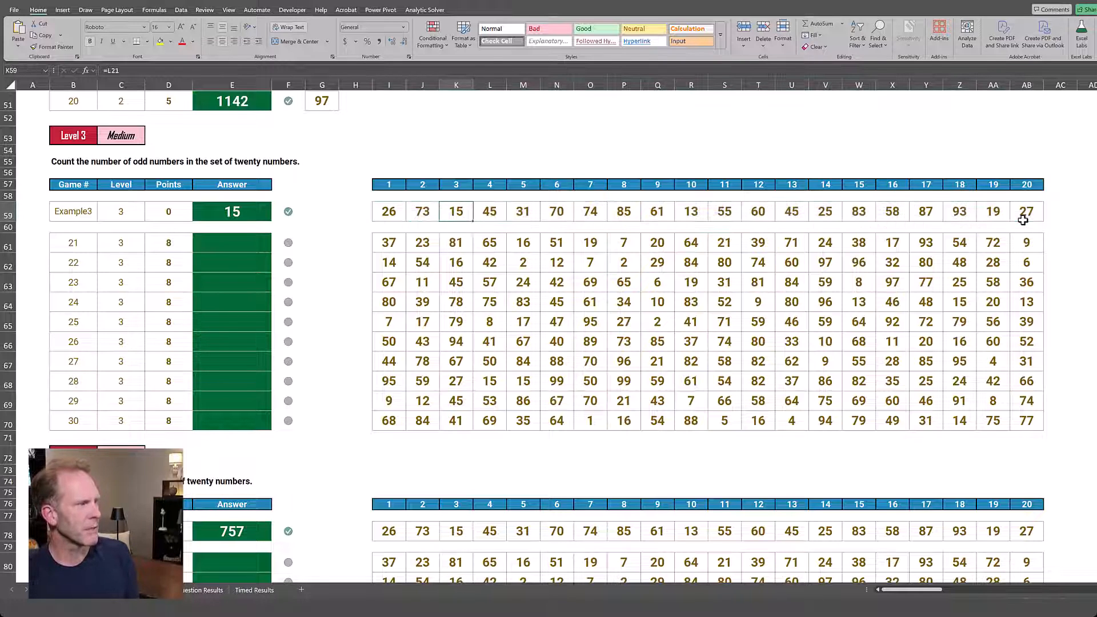
key("Left")
key("Right")
key("Right")
key("Right")
key("Right")
key("Right")
key("Right")
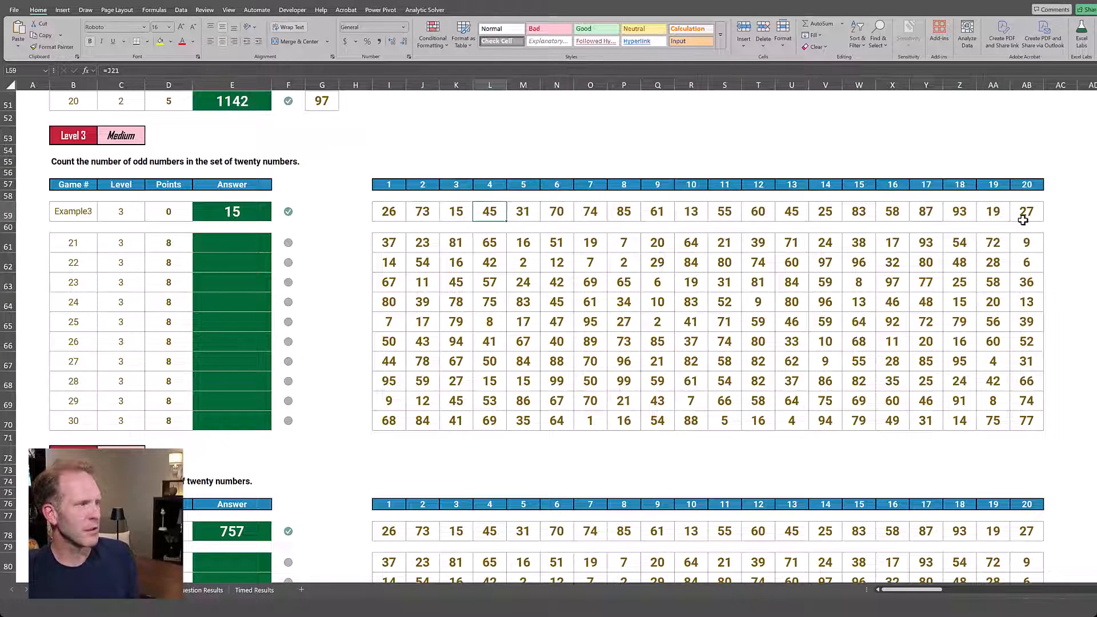
key("Right")
key("Right")
key("Right")
key("Right")
key("Right")
key("Right")
key("Right")
key("Right")
key("Right")
key("Right")
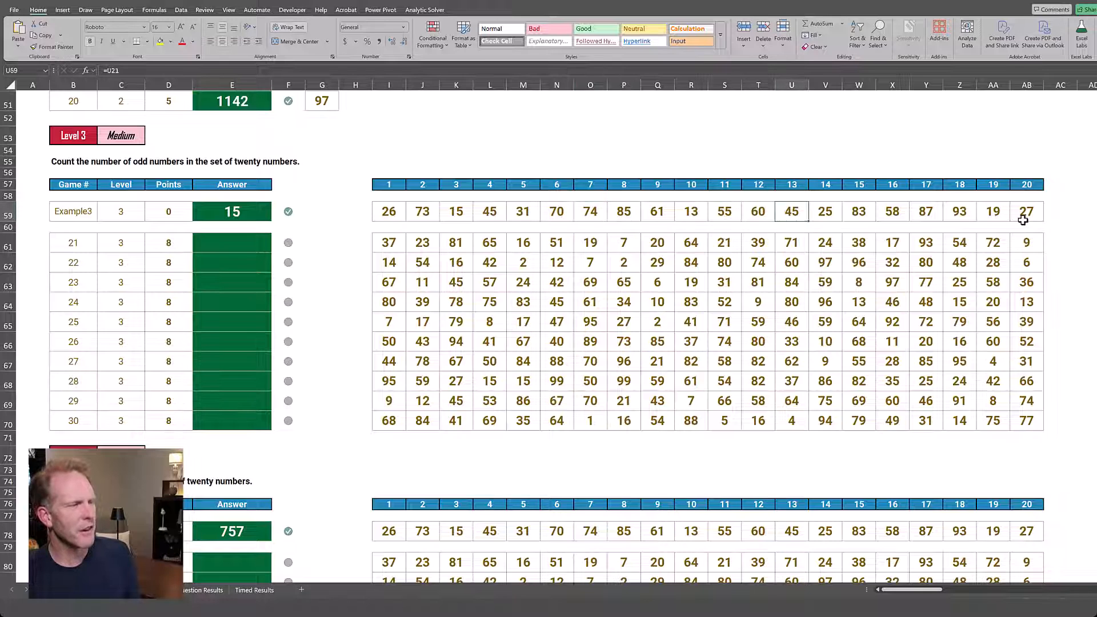
key("Right")
key("Right")
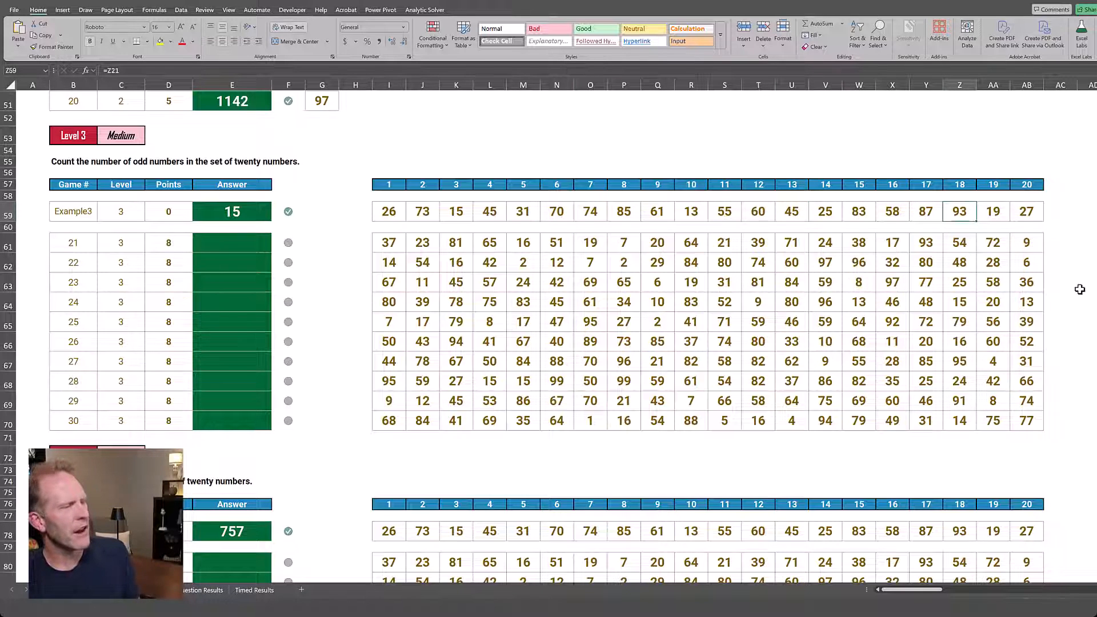
mouse_move(931, 595)
left_mouse_down()
mouse_move(948, 594)
mouse_move(931, 594)
left_mouse_up()
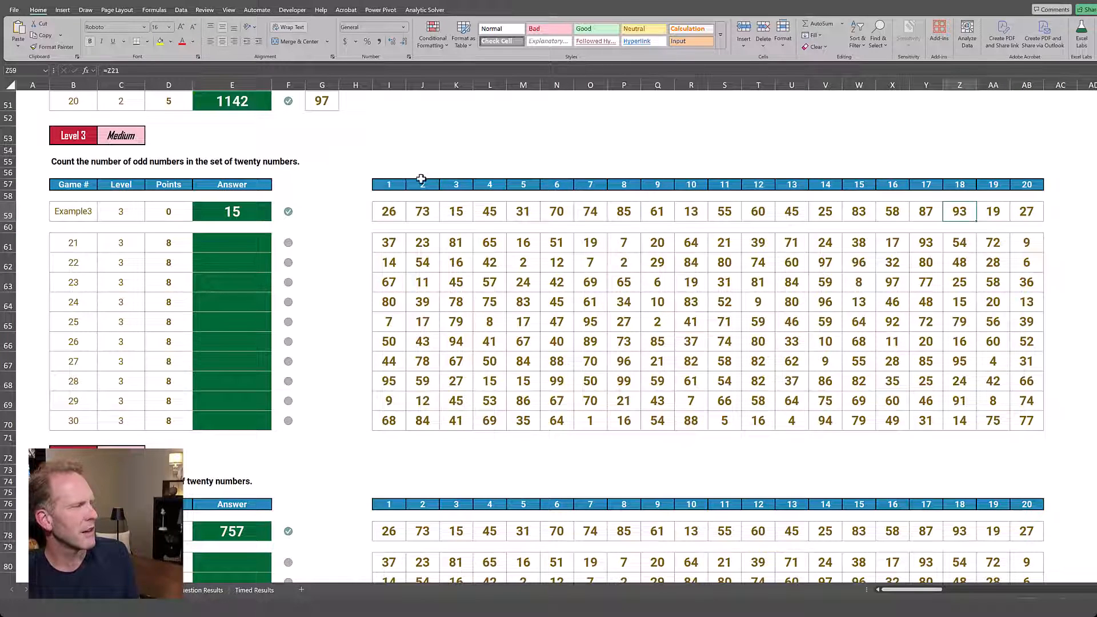
Copy the 1 to 20 header row I57:AB57 to the blank area starting at AH57, and select AH59
left_click_drag(392, 184, 1023, 183)
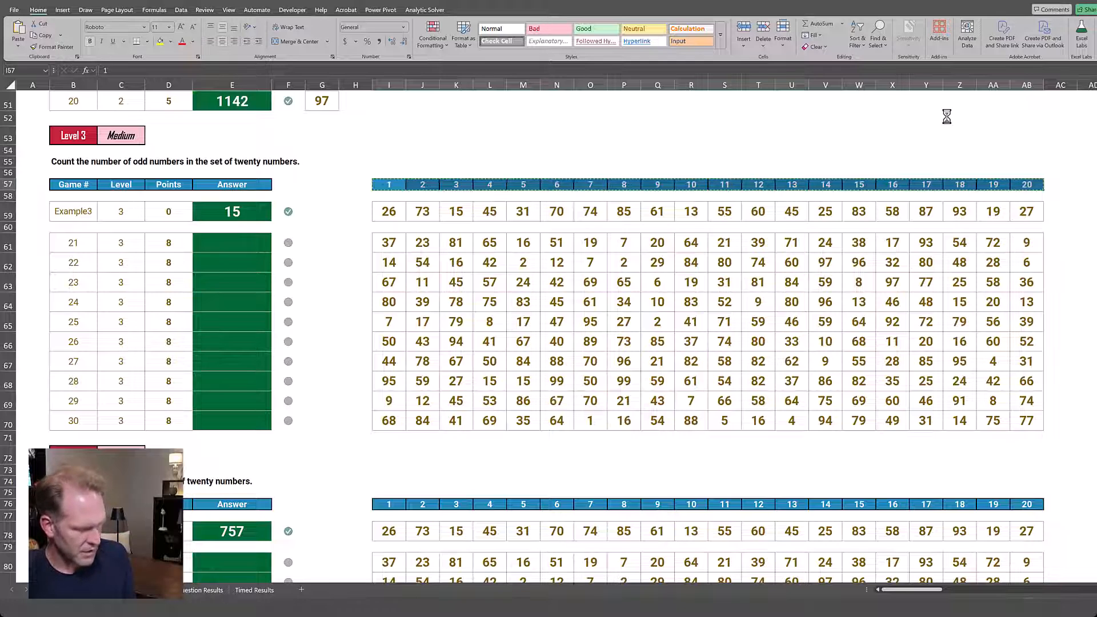
key("ctrl+c")
left_click(912, 592)
left_click_drag(912, 591, 948, 592)
left_click(533, 174)
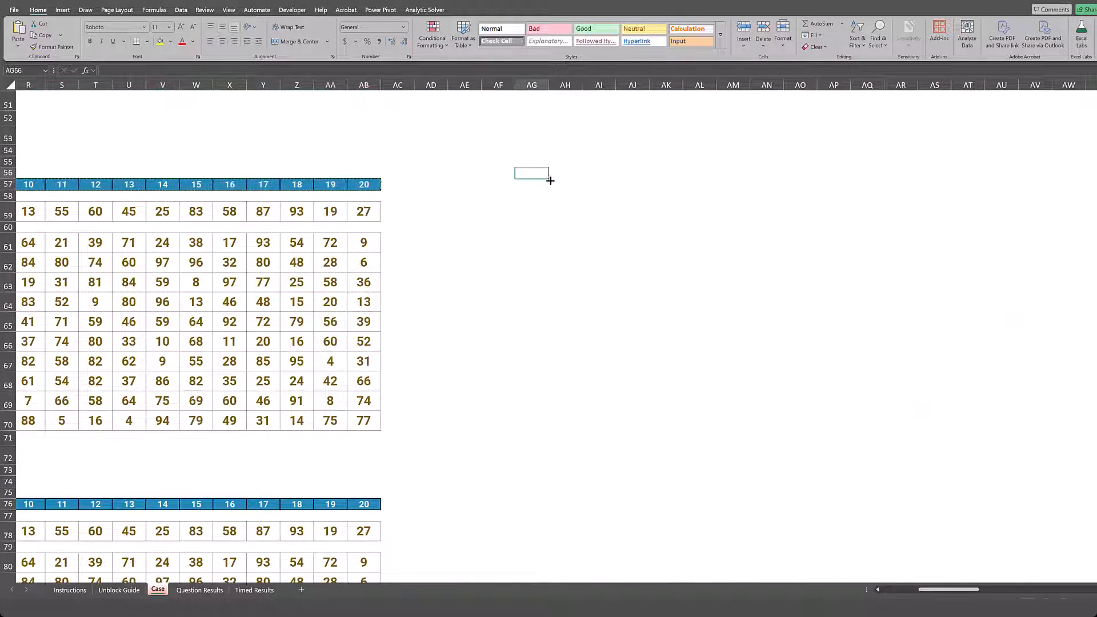
left_click(551, 175)
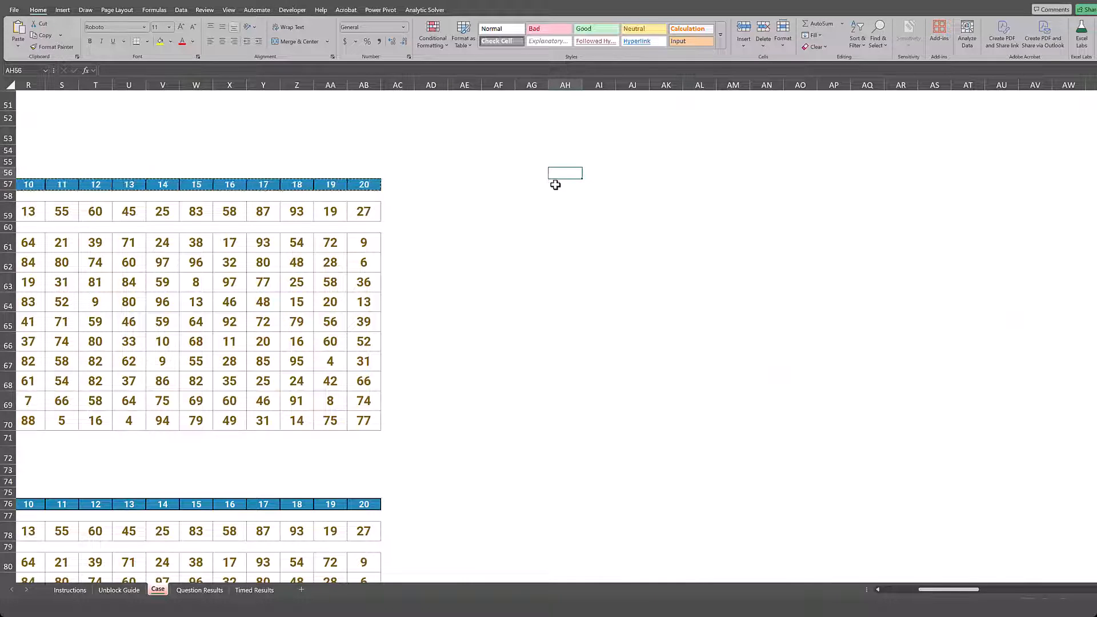
left_click(553, 183)
key("ctrl+v")
left_click(603, 217)
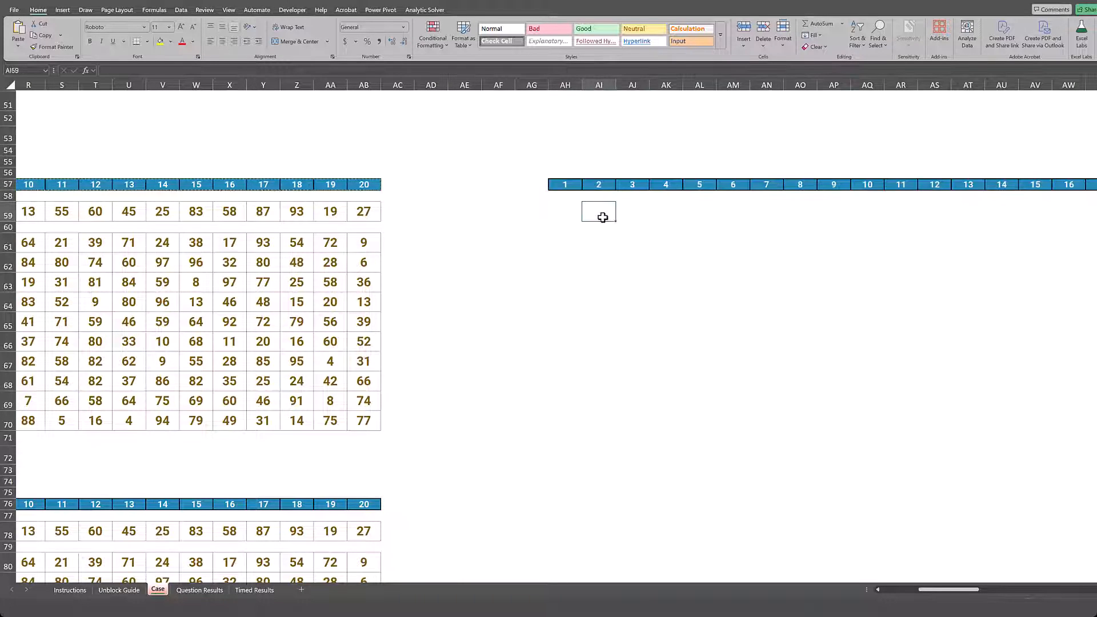
key("Left")
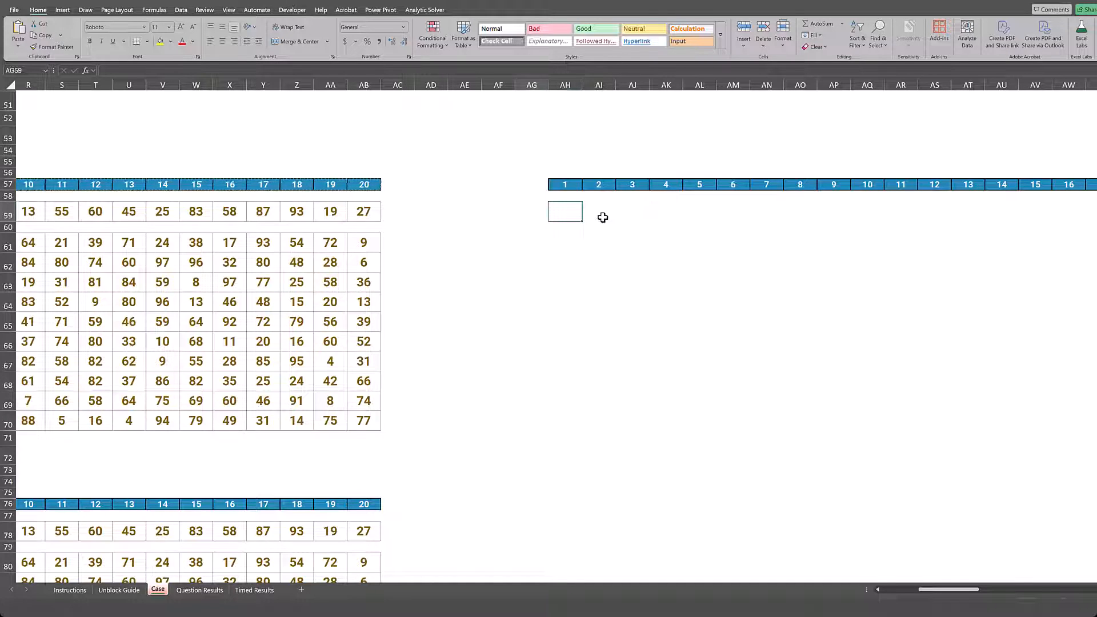
key("Left")
key("Left")
key("Left")
key("Left")
key("Left")
key("Left")
key("Left")
key("Left")
key("Left")
key("Left")
key("Left")
key("Left")
key("Left")
key("Right")
key("Right")
key("Right")
key("Right")
key("Right")
key("Right")
key("Right")
key("Right")
key("Right")
key("Right")
key("Right")
key("Right")
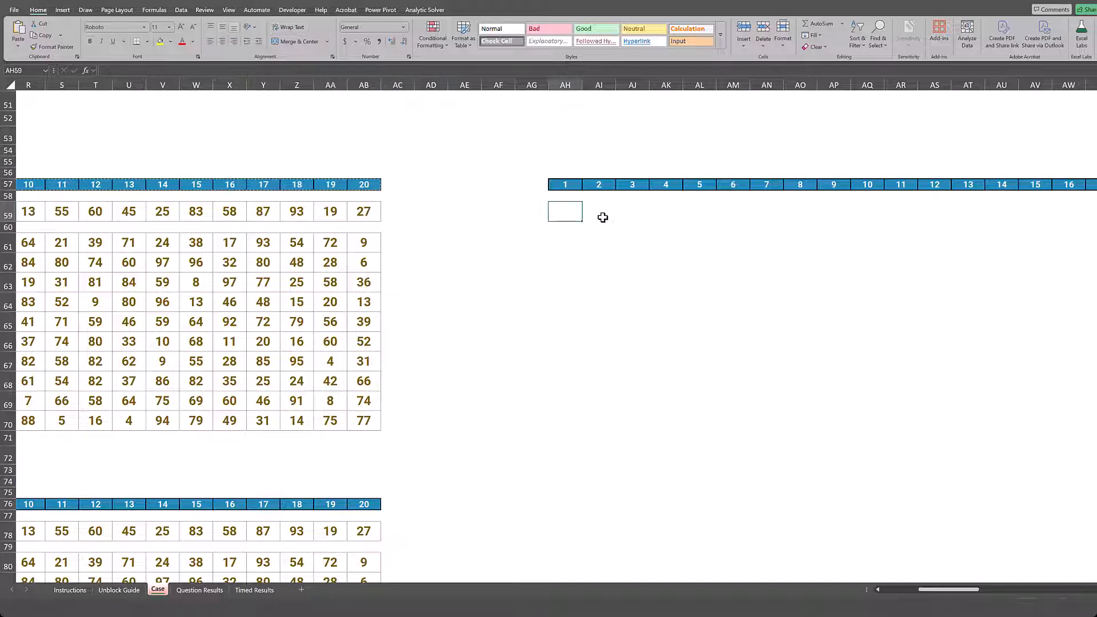
Enter =ISODD(I59) in AH59 to test whether Example3's first number is odd
key("Escape")
type("=")
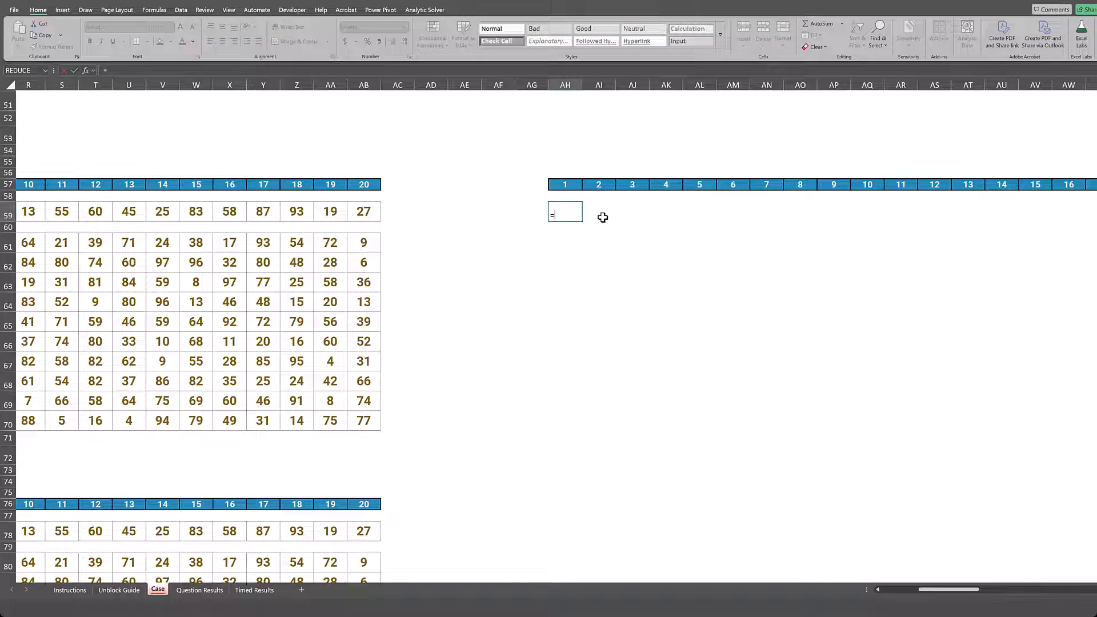
type("isodd(")
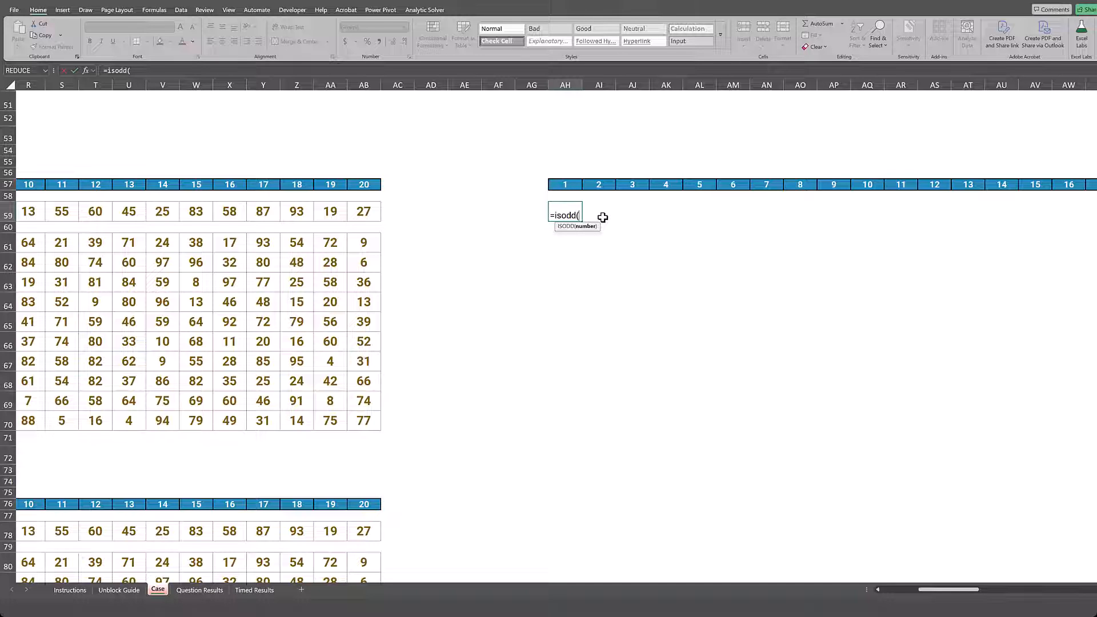
key("Left")
key("Left")
key("Left")
key("Left")
key("Left")
key("Left")
key("Left")
key("Left")
key("Left")
key("Left")
key("Left")
key("Left")
key("Left")
key("Left")
key("Left")
key("Left")
key("Left")
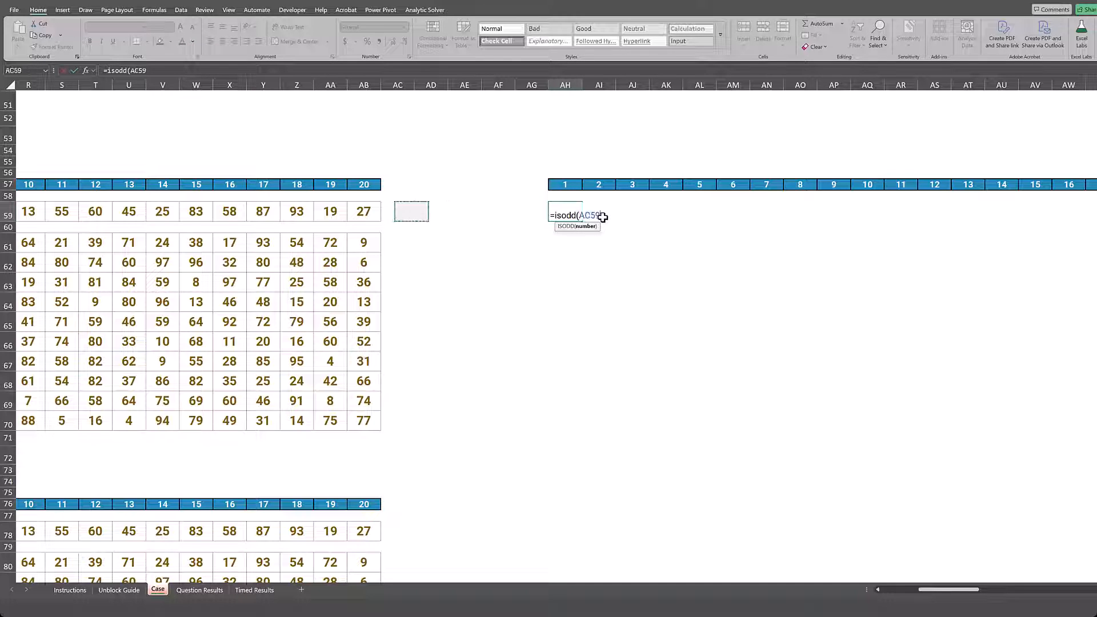
key("Left")
key("Left")
key("Left")
key("Left")
key("Left")
key("Left")
key("Left")
key("Left")
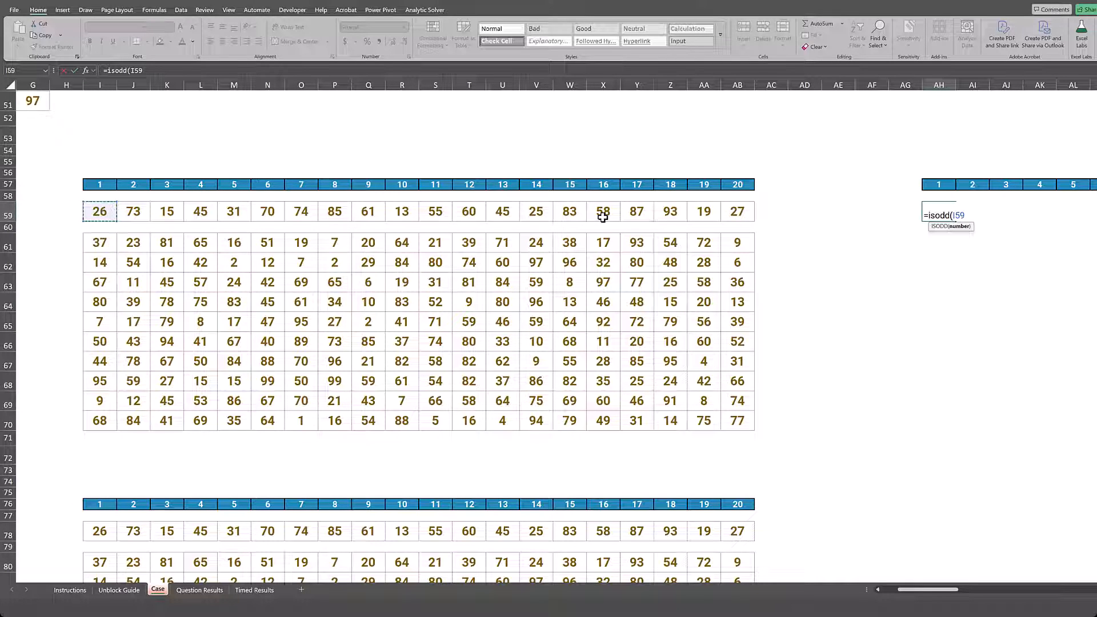
key("ctrl+Return")
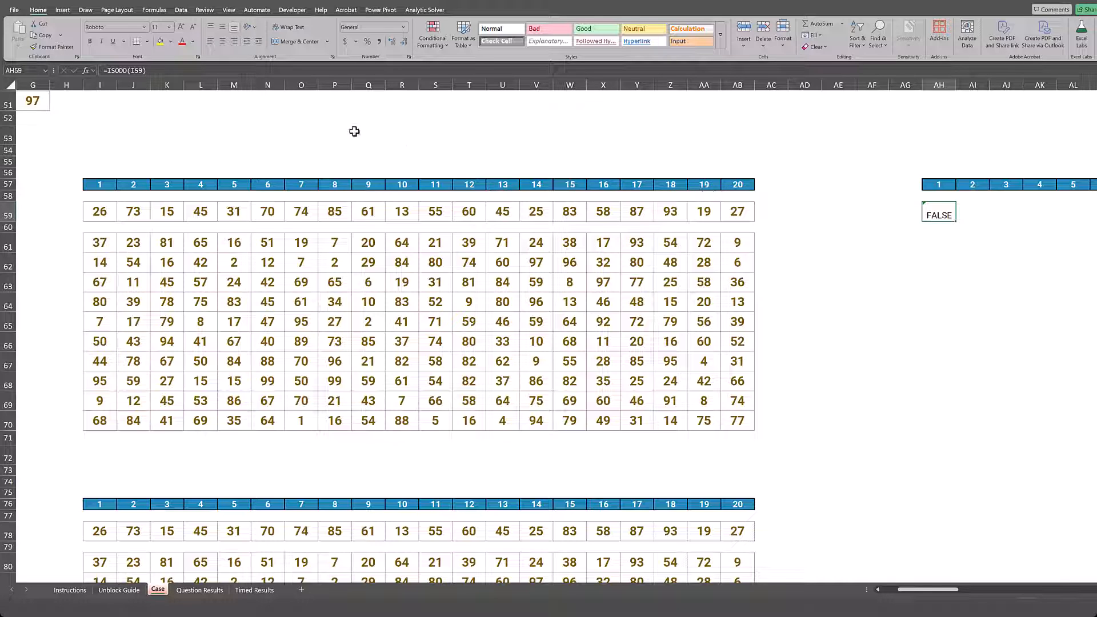
Replace the single-cell reference in the AH59 formula with the whole Example3 row, making it =ISODD(I59:AB59)
left_click(142, 70)
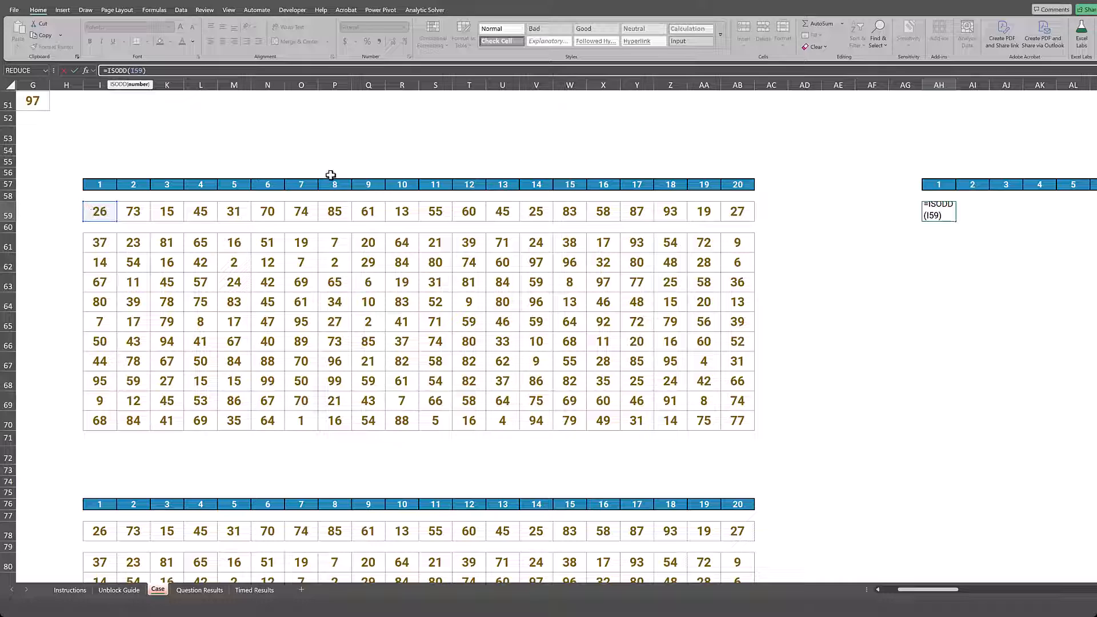
left_click(943, 215)
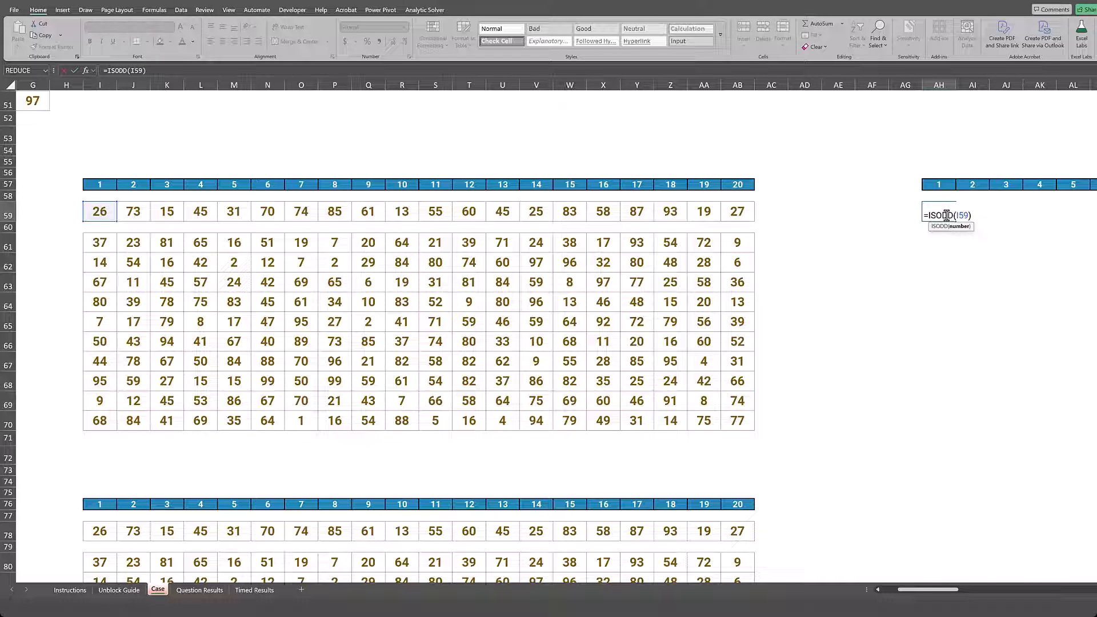
key("shift+Right")
key("shift+Right")
key("shift+Right")
key("BackSpace")
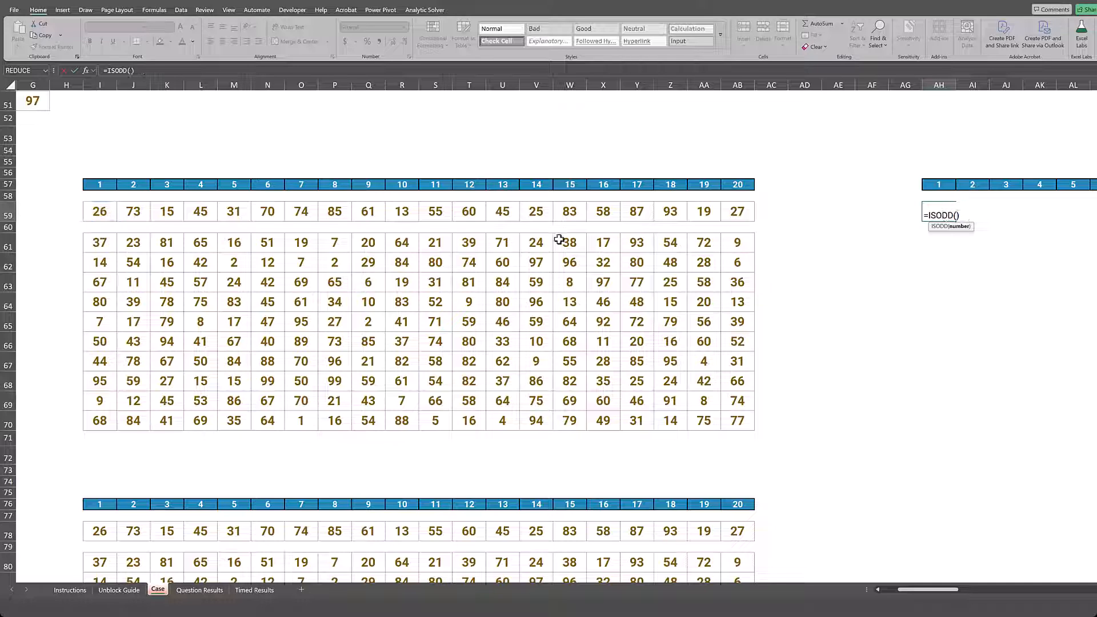
left_click_drag(99, 211, 200, 212)
key("shift+Right")
key("shift+Right")
key("shift+Right")
key("shift+Right")
key("shift+Right")
key("shift+Right")
key("shift+Right")
key("shift+Right")
key("shift+Right")
key("shift+Right")
key("shift+Right")
key("shift+Right")
key("shift+Right")
key("shift+Right")
key("shift+Right")
key("shift+Right")
key("shift+Right")
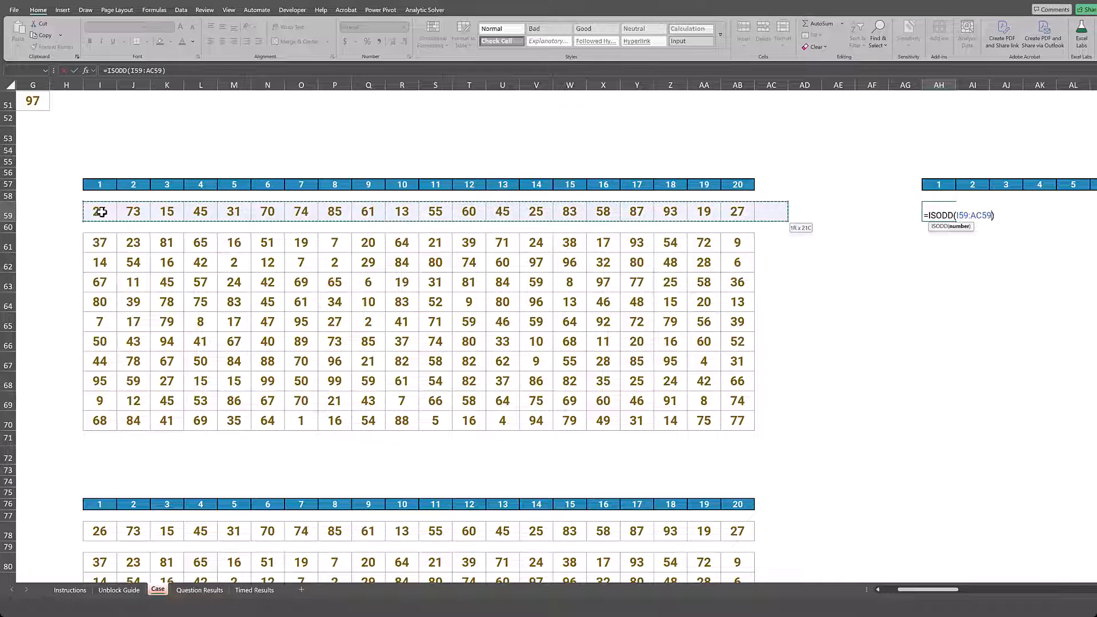
key("ctrl+Return")
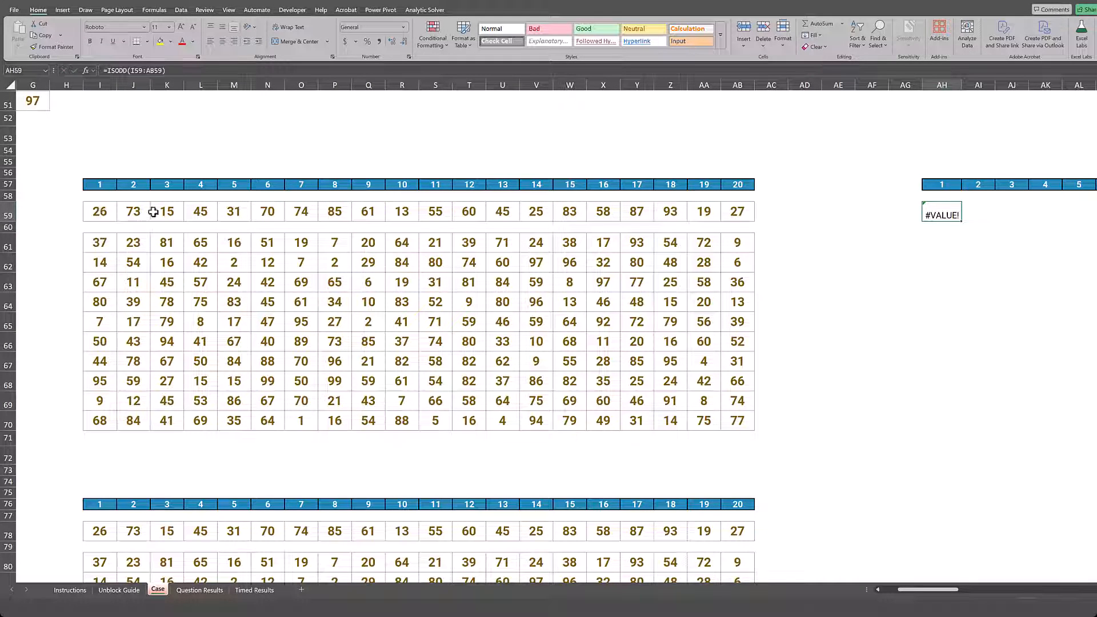
Add a plus sign before the range so AH59 reads =ISODD(+I59:AB59), and review the results across AH59:BA59
left_click(130, 70)
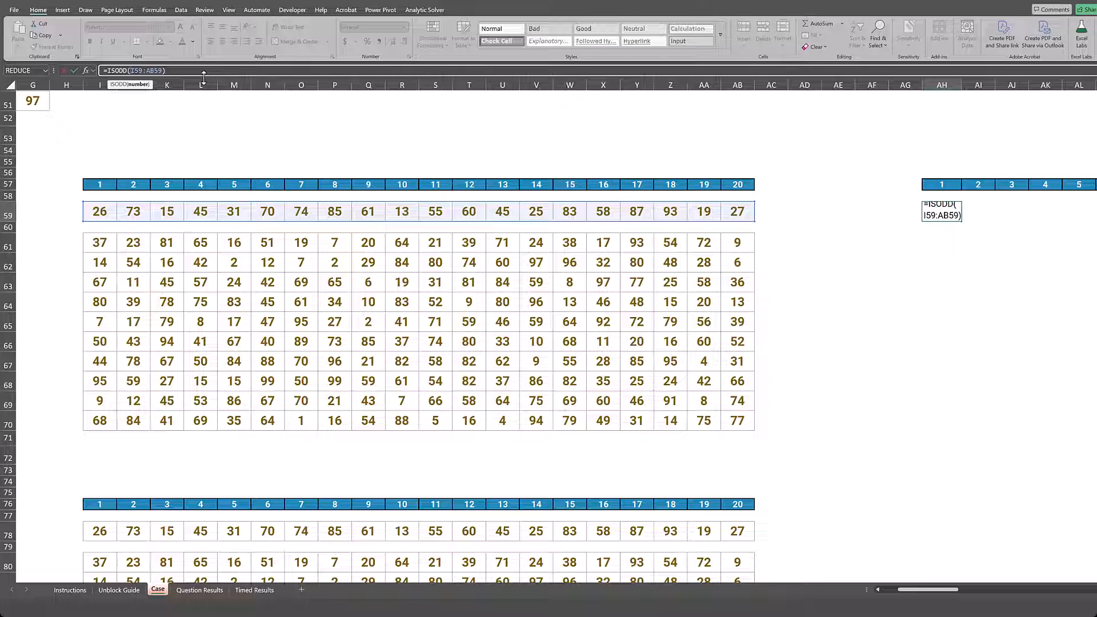
type("+")
key("ctrl+Return")
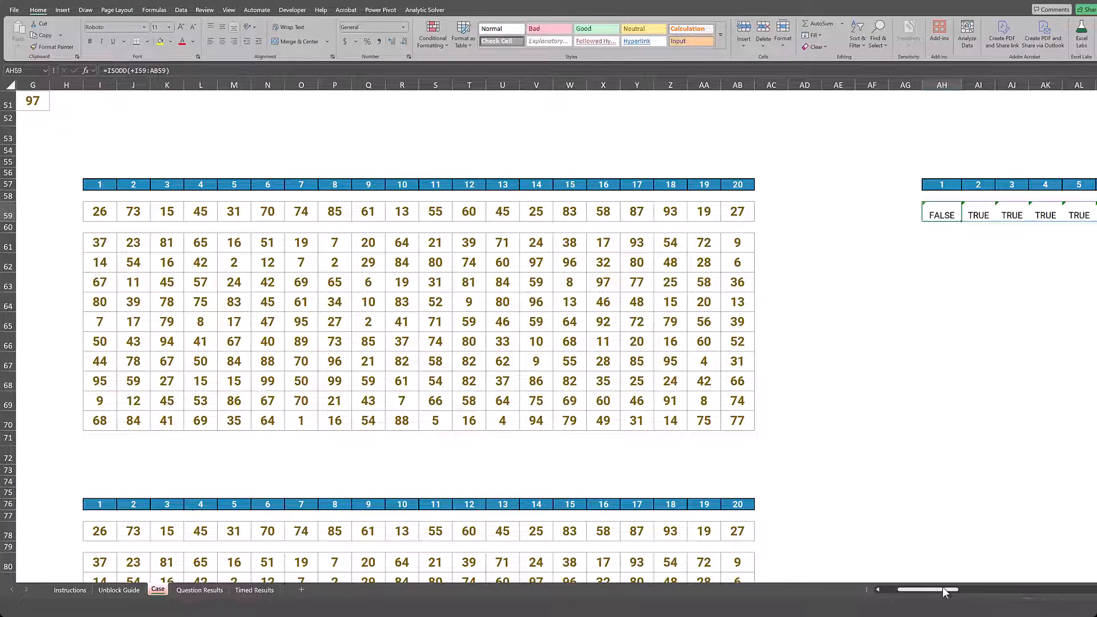
left_click_drag(943, 592, 978, 594)
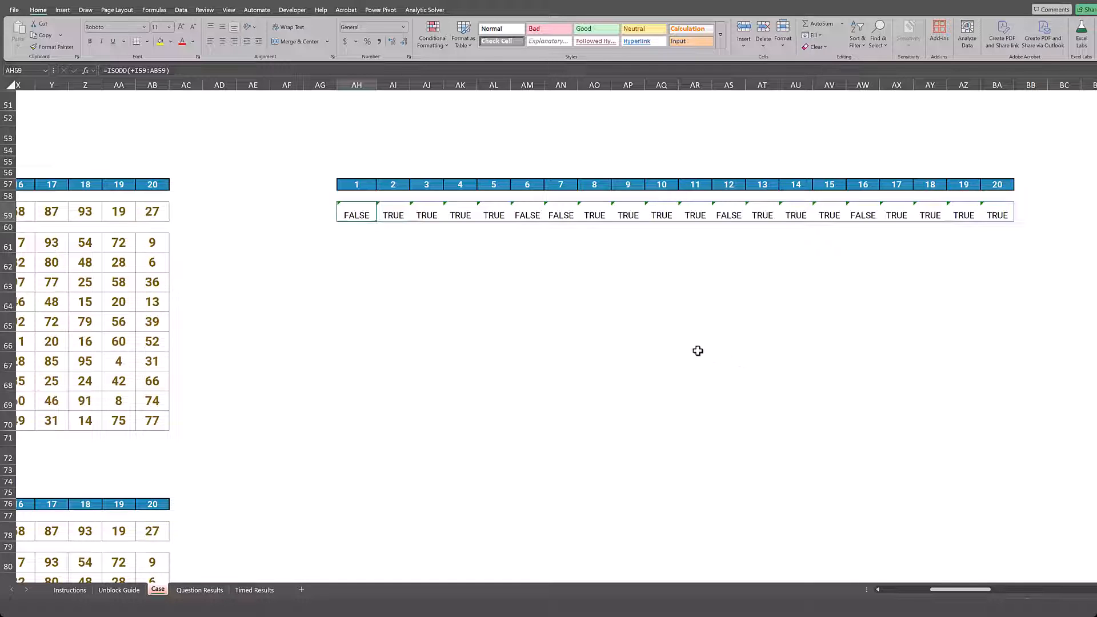
left_click_drag(346, 211, 1016, 223)
left_click(916, 288)
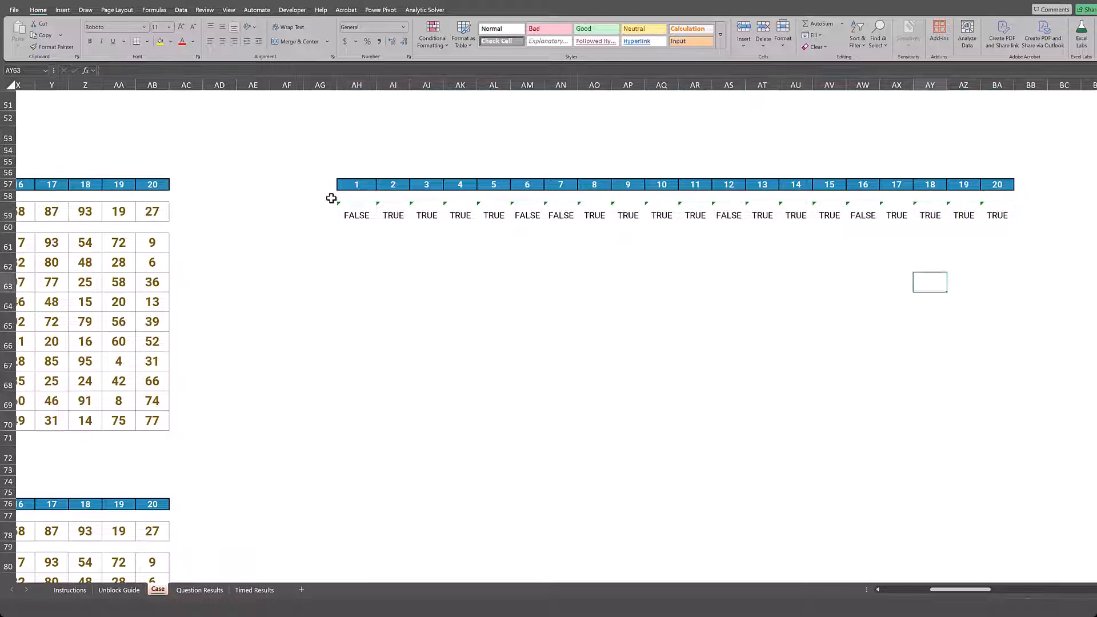
Multiply the AH59 formula by 1 to convert its logical results to numbers: =ISODD(+I59:AB59)*1
left_click(360, 214)
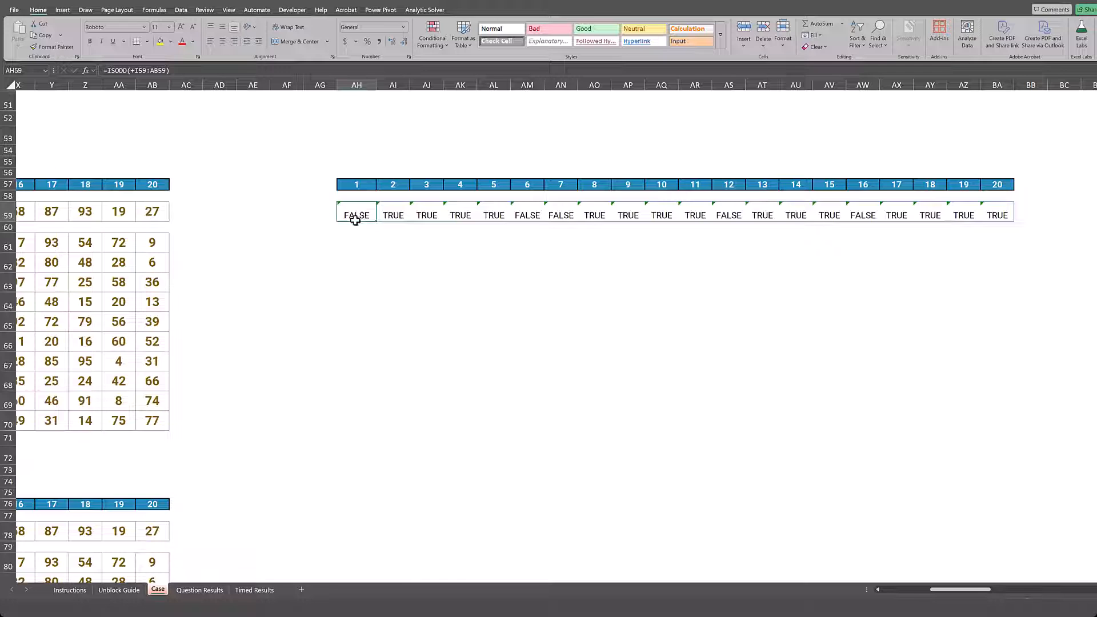
left_click(361, 224)
left_click(358, 213)
left_click(192, 72)
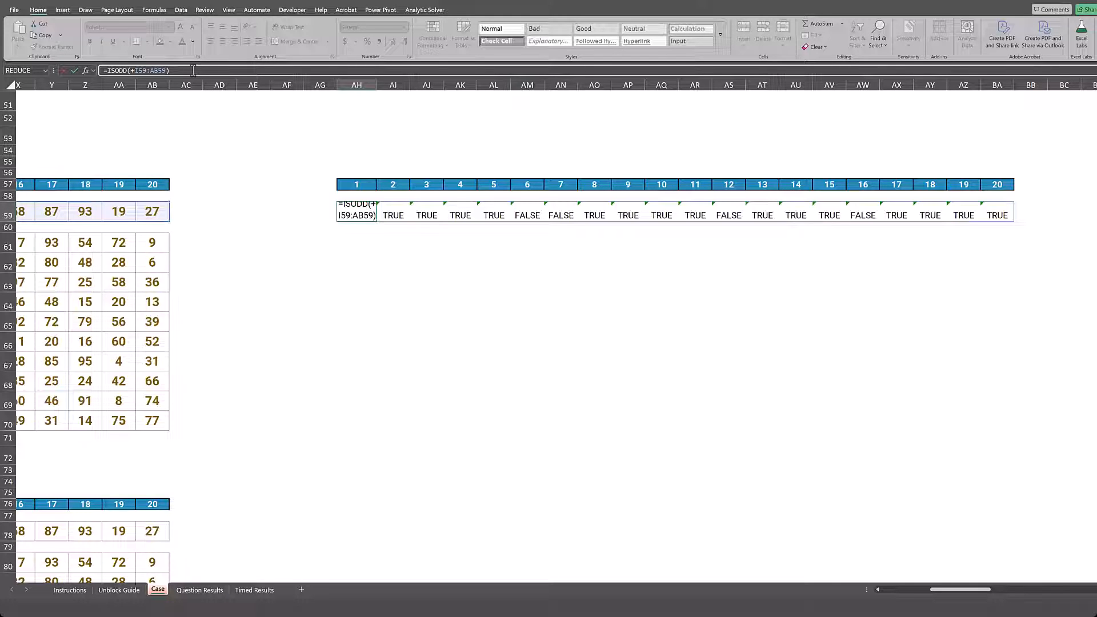
type("*1")
key("ctrl+Return")
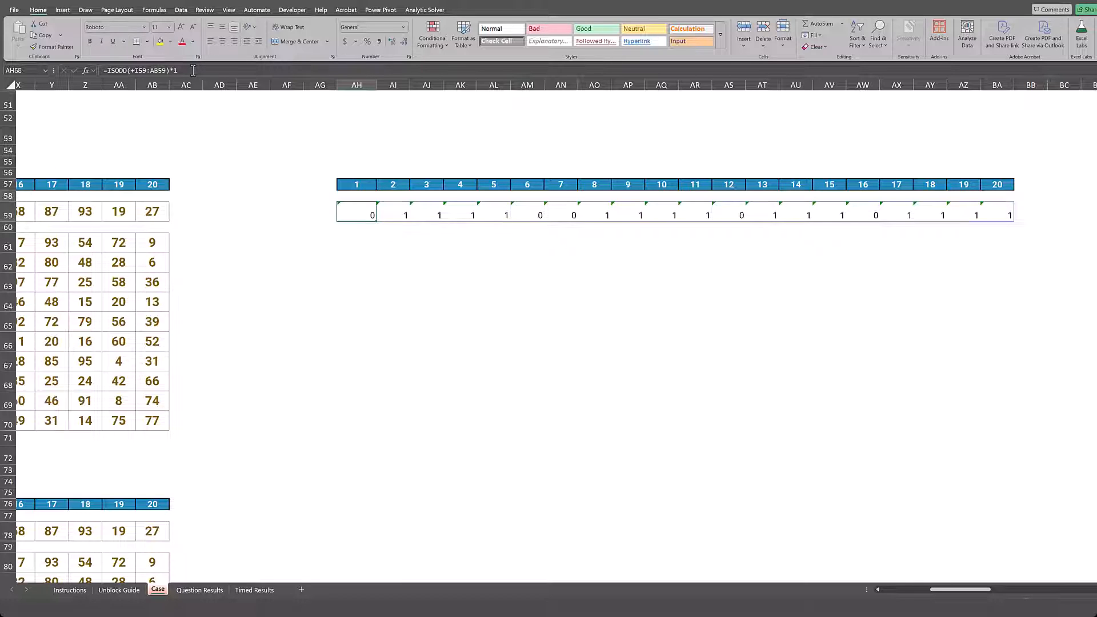
Review the numeric odd-test results across AH59:BA59 in the Example3 helper row
key("Right")
key("Right")
key("Right")
key("Right")
key("Right")
key("Right")
key("Right")
key("Right")
key("Right")
key("Right")
key("Right")
key("Right")
key("Right")
key("Right")
key("Right")
key("Right")
key("Right")
key("Right")
key("Right")
key("Right")
key("Right")
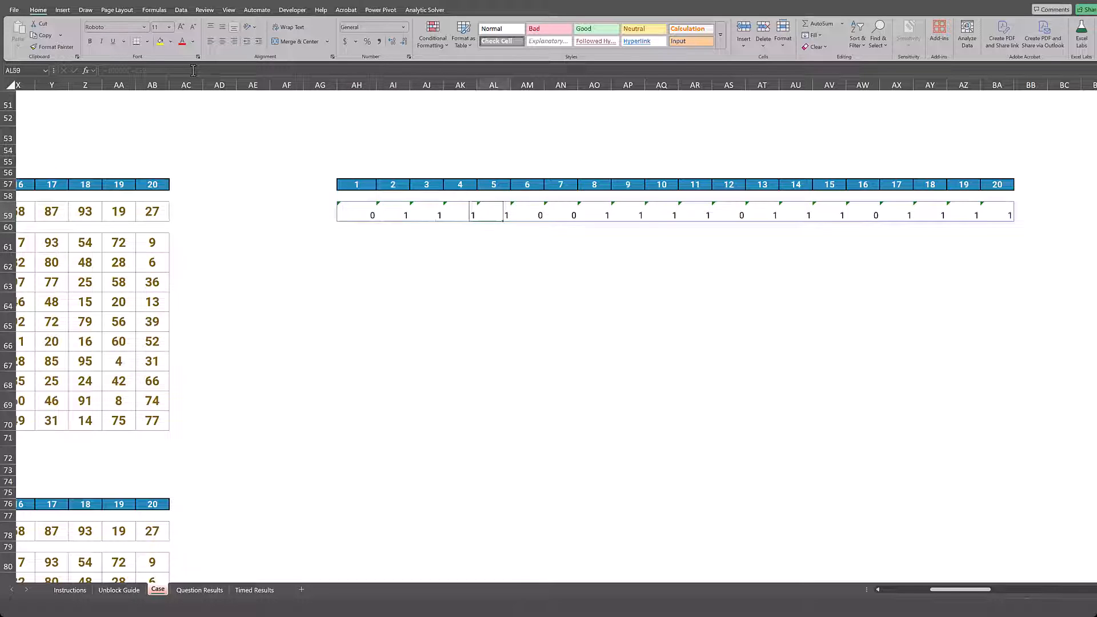
key("Left")
key("Left")
key("Left")
key("Left")
key("Left")
key("Left")
key("Left")
key("Left")
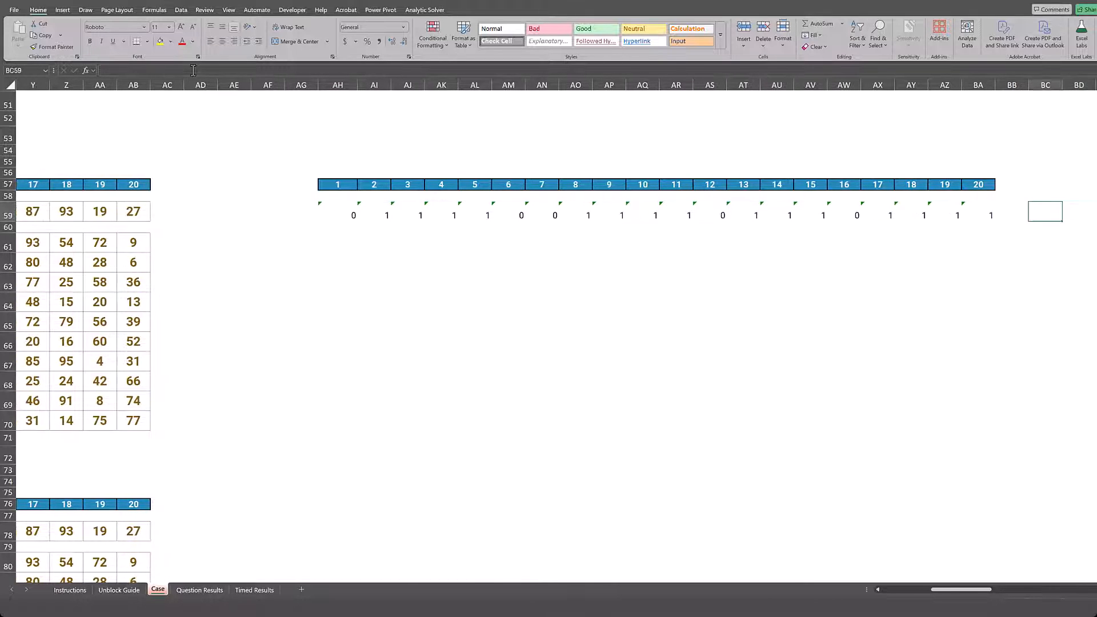
Replace the Example3 answer in E59 with =SUM(AH59#) to add up the spilled odd-test results
key("Left")
key("Left")
key("Left")
key("Left")
key("Left")
key("Left")
key("Left")
key("Left")
key("Left")
key("Left")
key("Left")
key("Left")
key("Left")
key("Left")
key("Left")
key("Left")
key("Left")
key("Left")
key("Left")
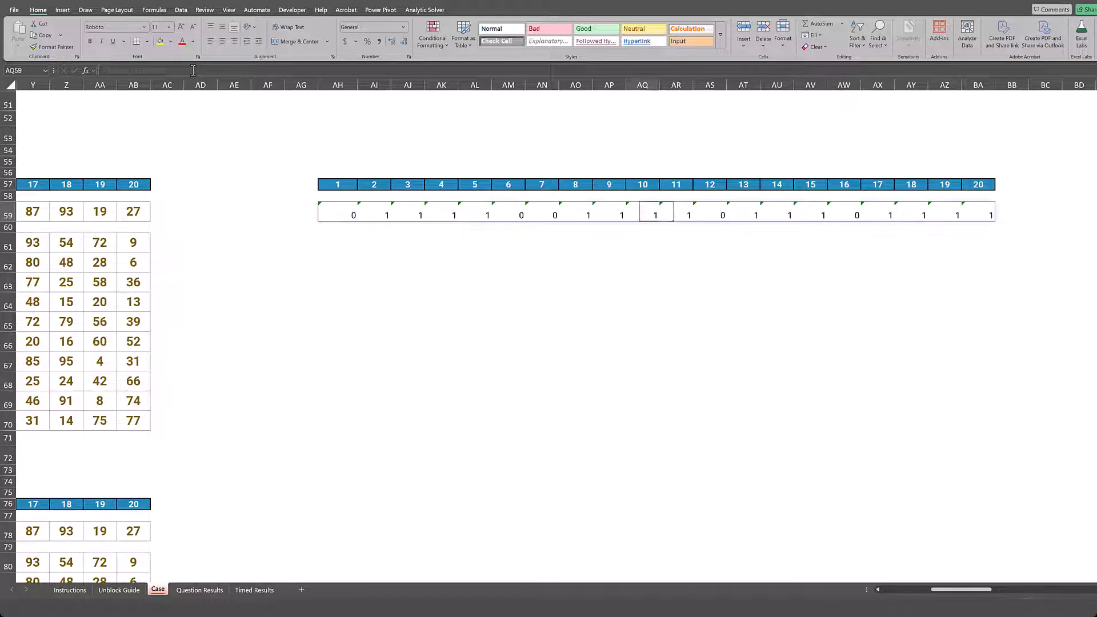
key("Left")
key("Left")
key("Left")
key("Left")
key("Left")
key("Left")
key("Left")
key("Left")
key("Left")
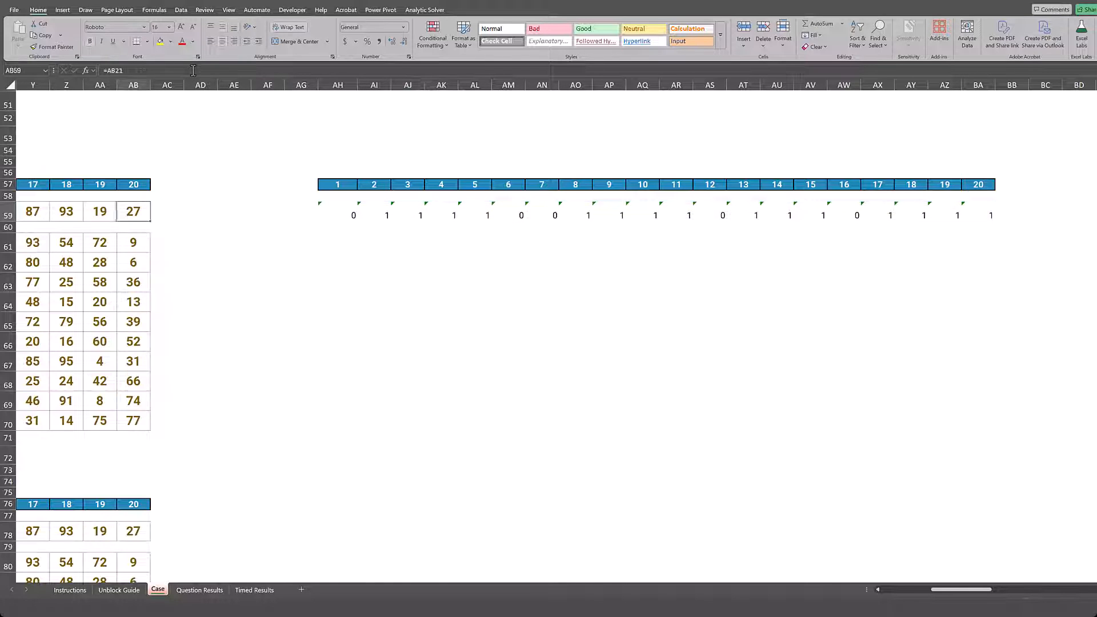
key("Left")
key("Left")
key("Left")
key("Left")
key("Left")
key("Left")
key("Left")
key("Left")
key("Left")
key("Left")
key("Left")
key("Left")
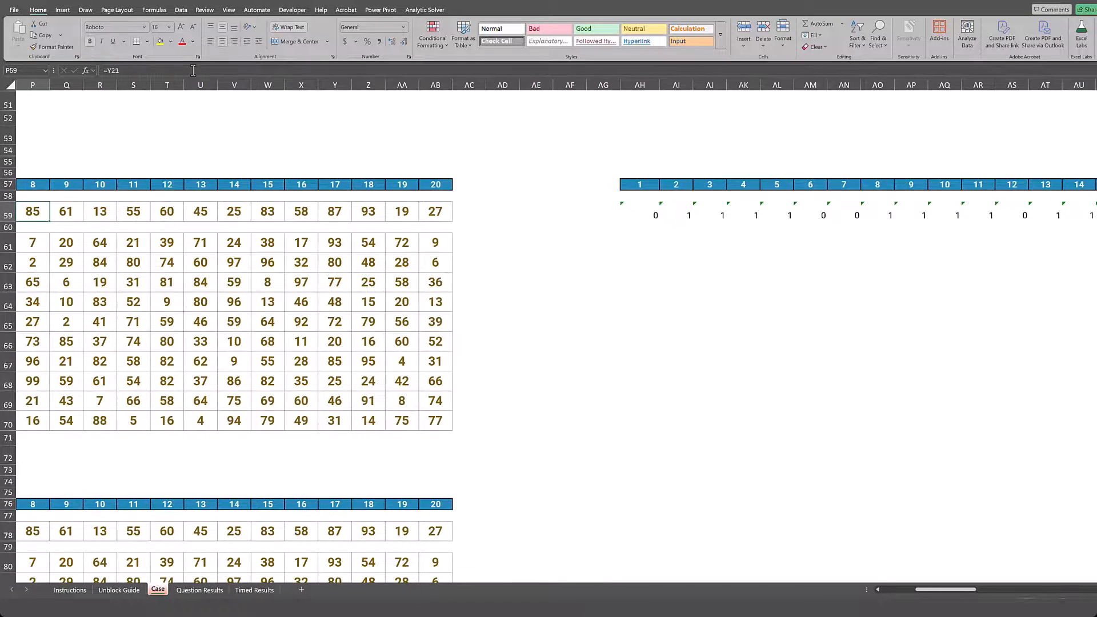
key("Left")
key("Left")
key("Left")
key("Left")
key("Left")
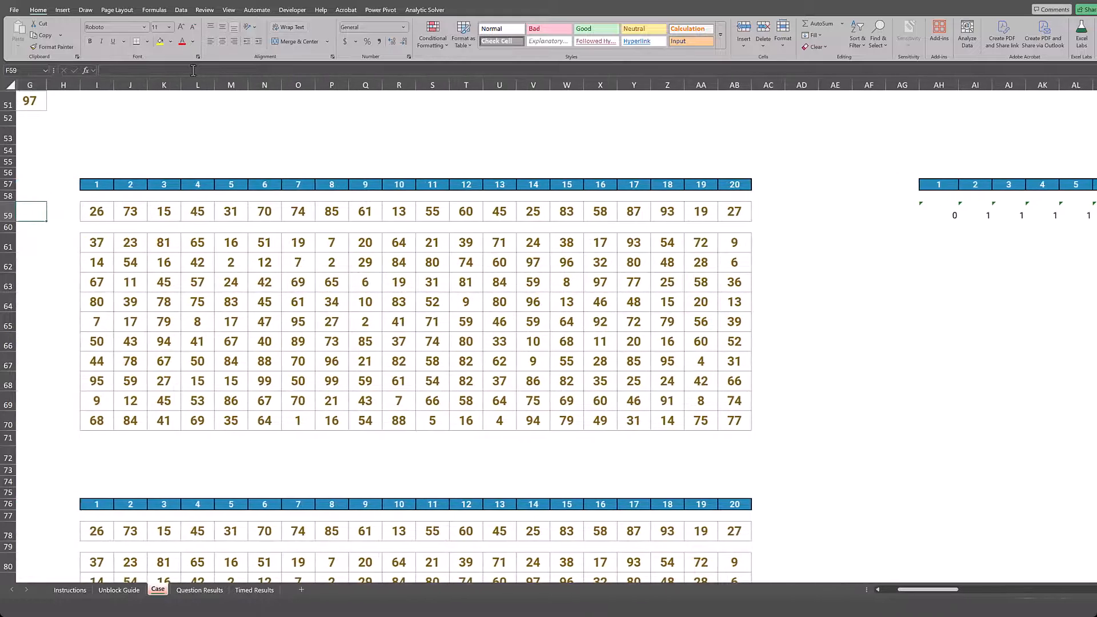
key("Right")
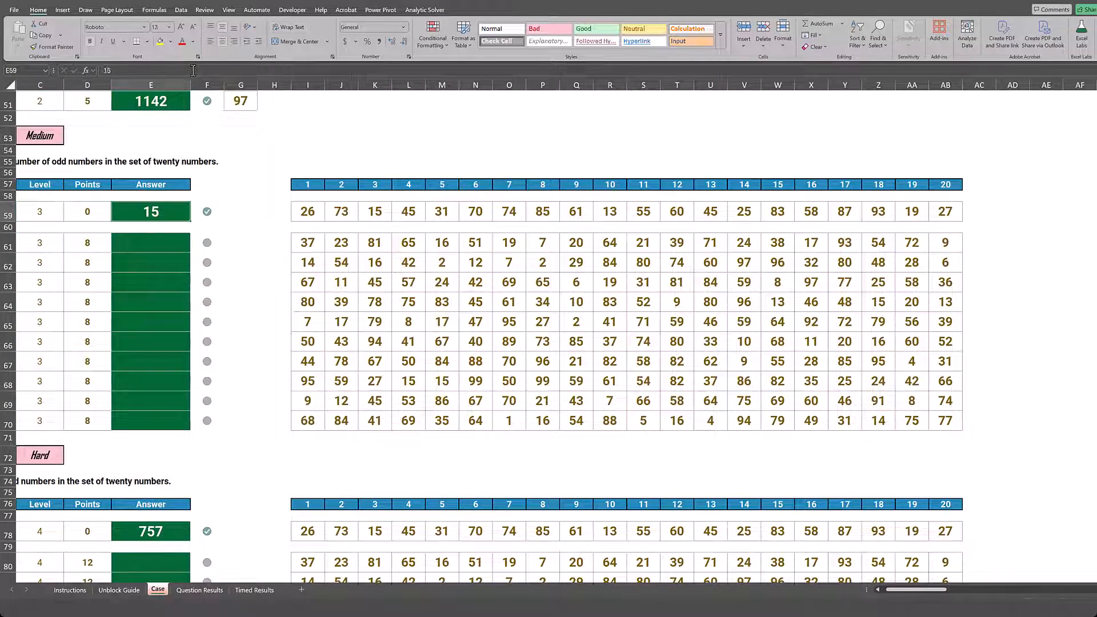
type("=")
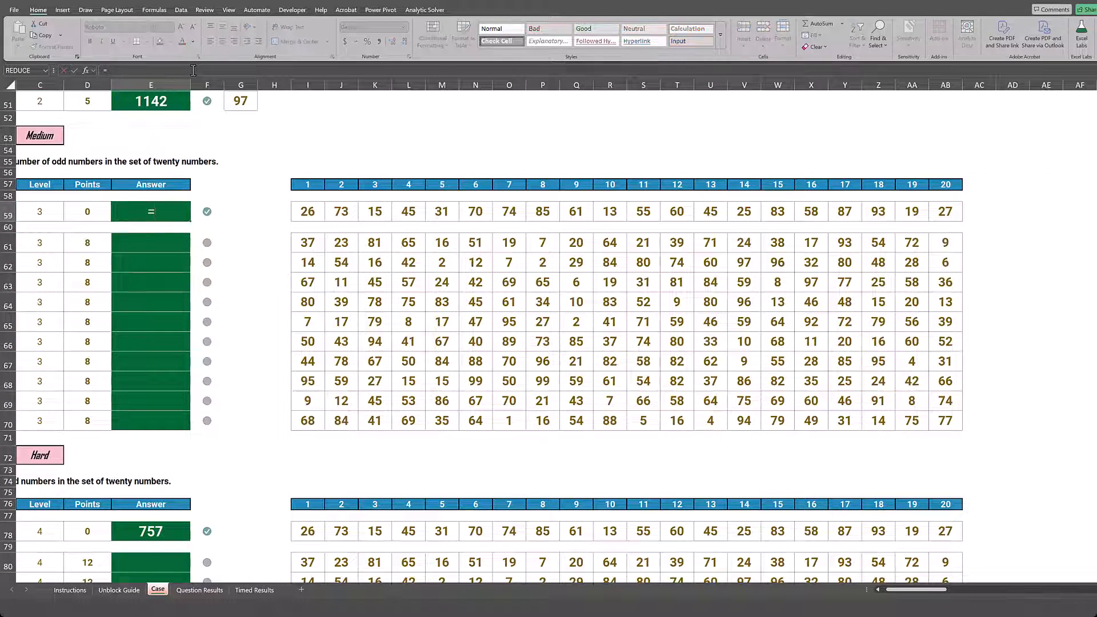
type("sum(")
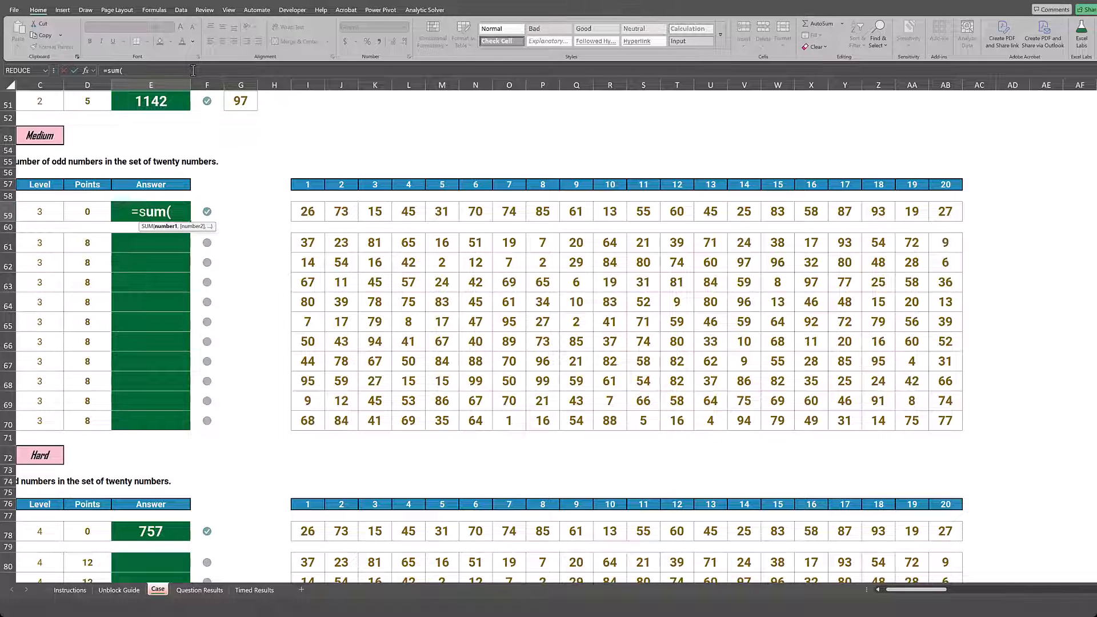
key("Right")
key("Right")
key("Right")
key("Right")
key("Right")
key("Right")
key("Right")
key("Right")
key("Right")
key("Right")
key("Right")
key("Right")
key("Right")
key("Right")
key("Right")
key("Right")
key("Right")
key("Right")
key("Right")
key("Right")
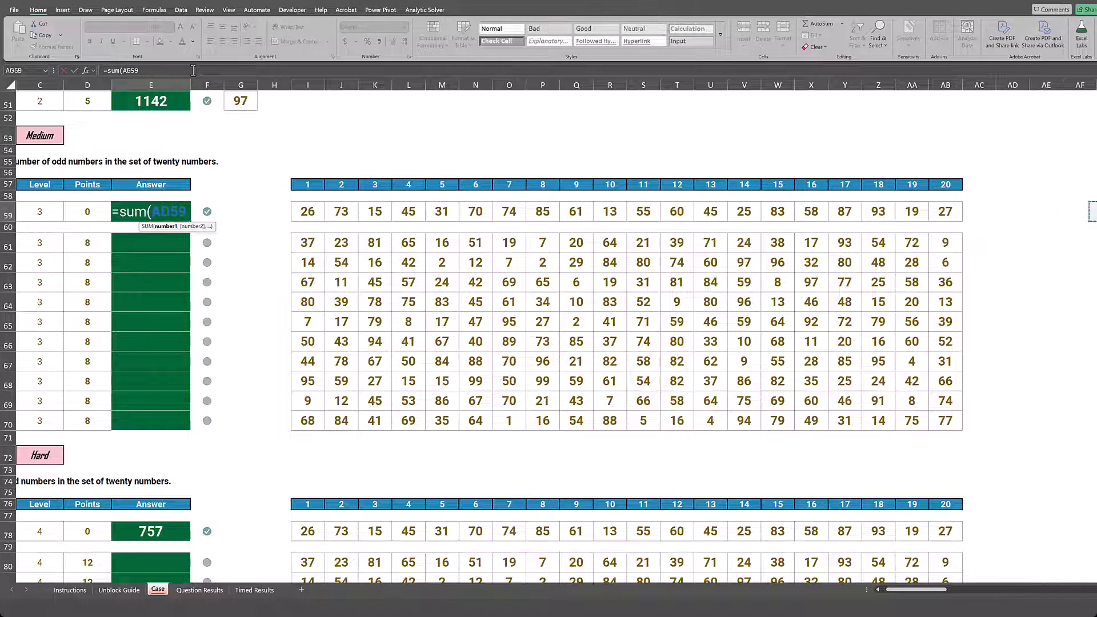
key("Right")
key("Right")
key("Right")
key("Right")
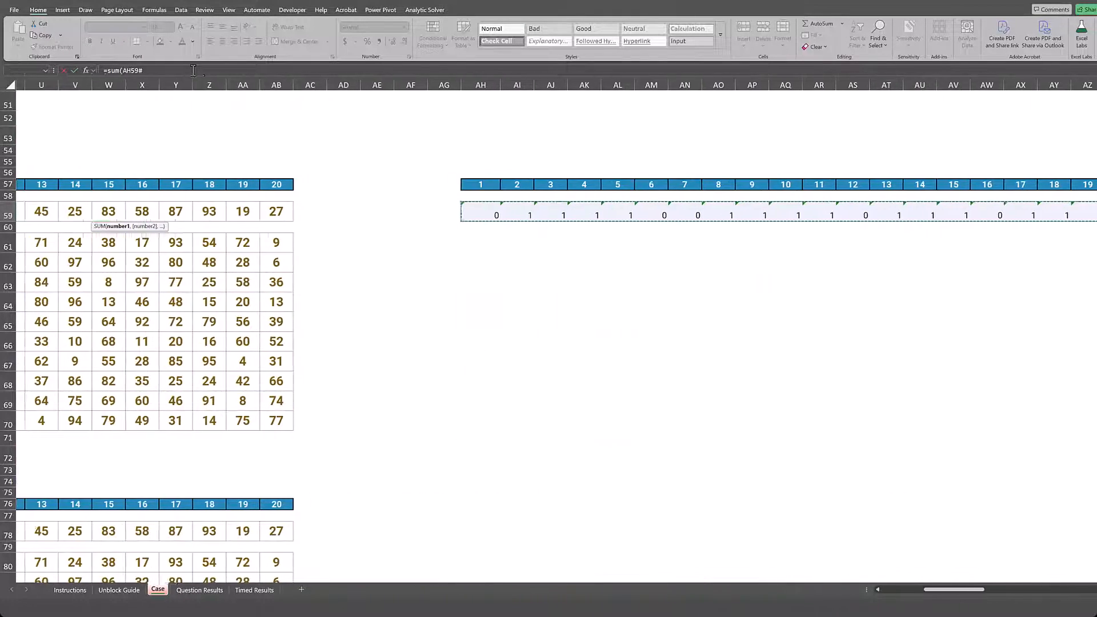
type(")")
key("Return")
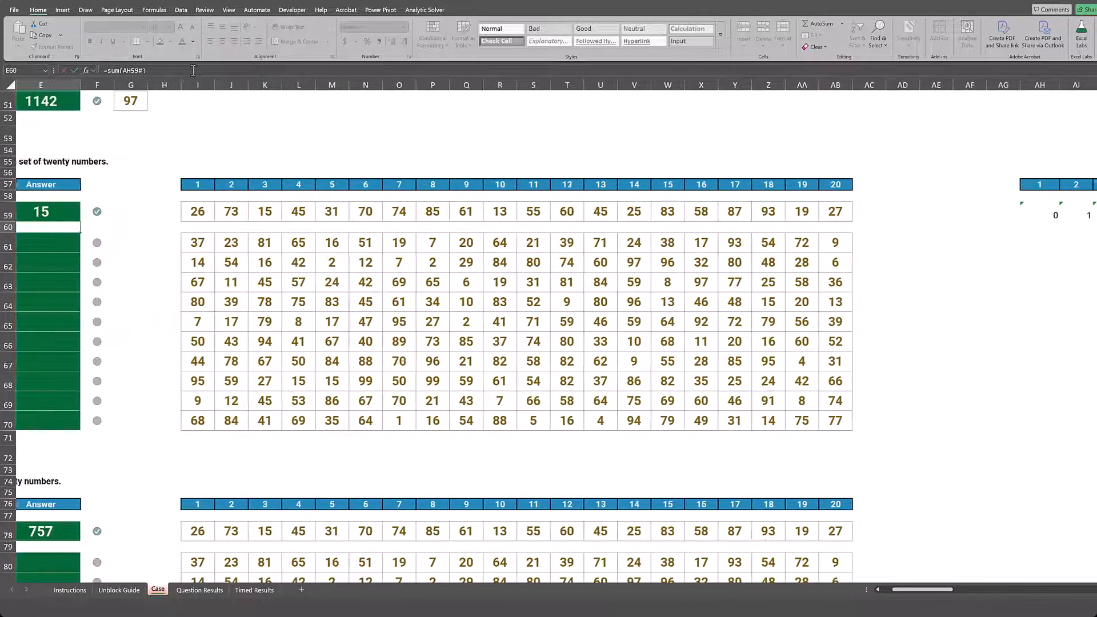
key("Up")
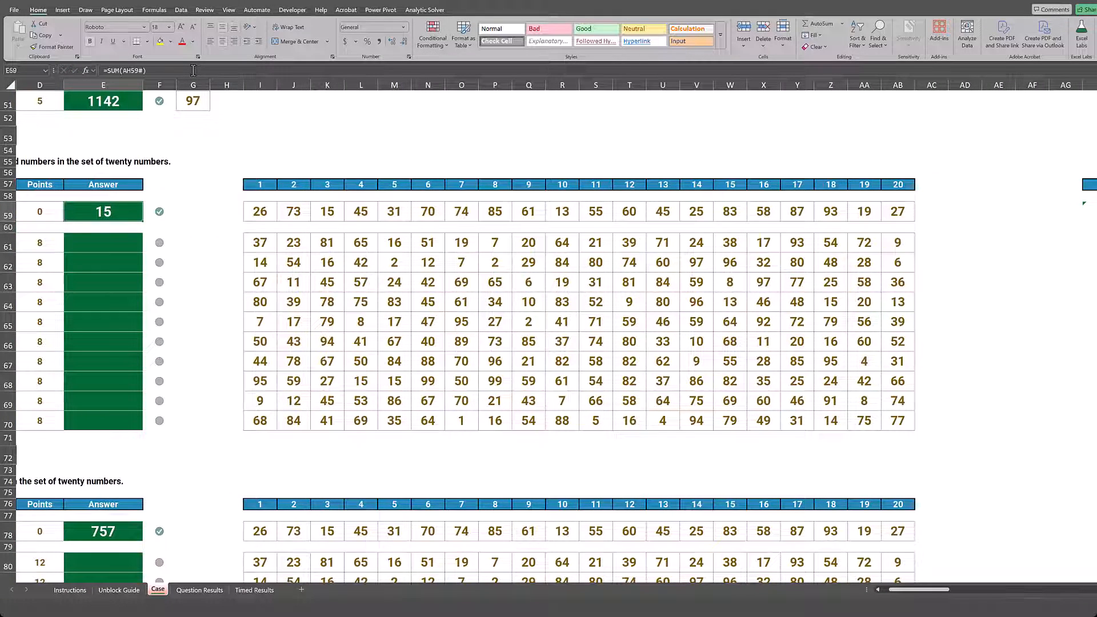
Fill the ISODD helper formula from AH59:BA59 down through row 70 to cover all the Level 3 number sets
key("Right")
key("Right")
key("Right")
key("Right")
key("Right")
key("Right")
key("Right")
key("Right")
key("Right")
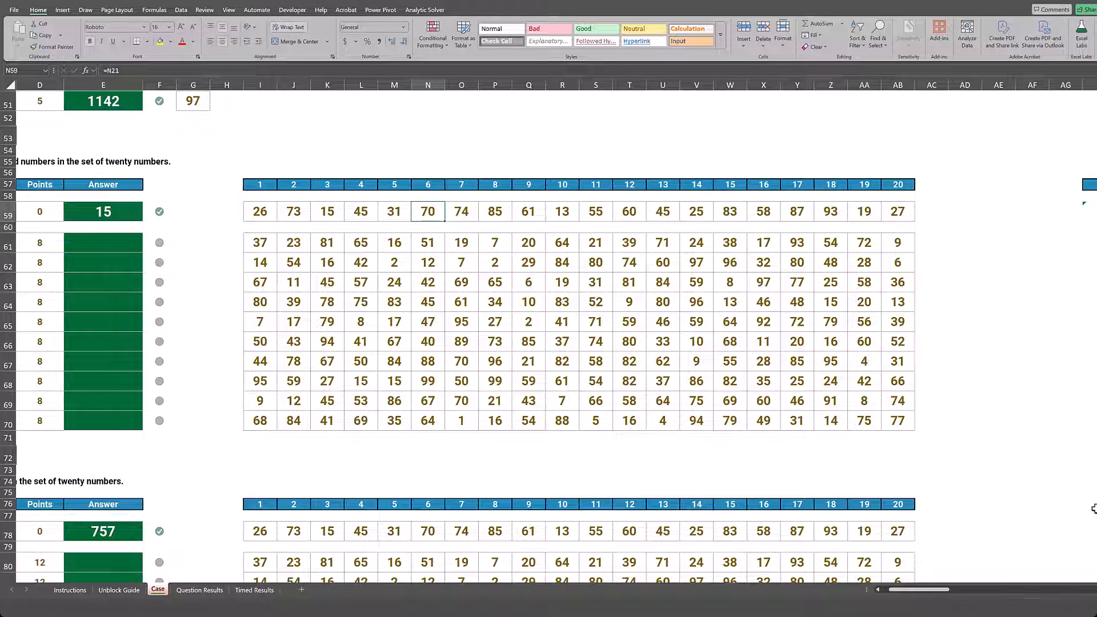
left_click_drag(924, 589, 949, 589)
left_click(649, 212)
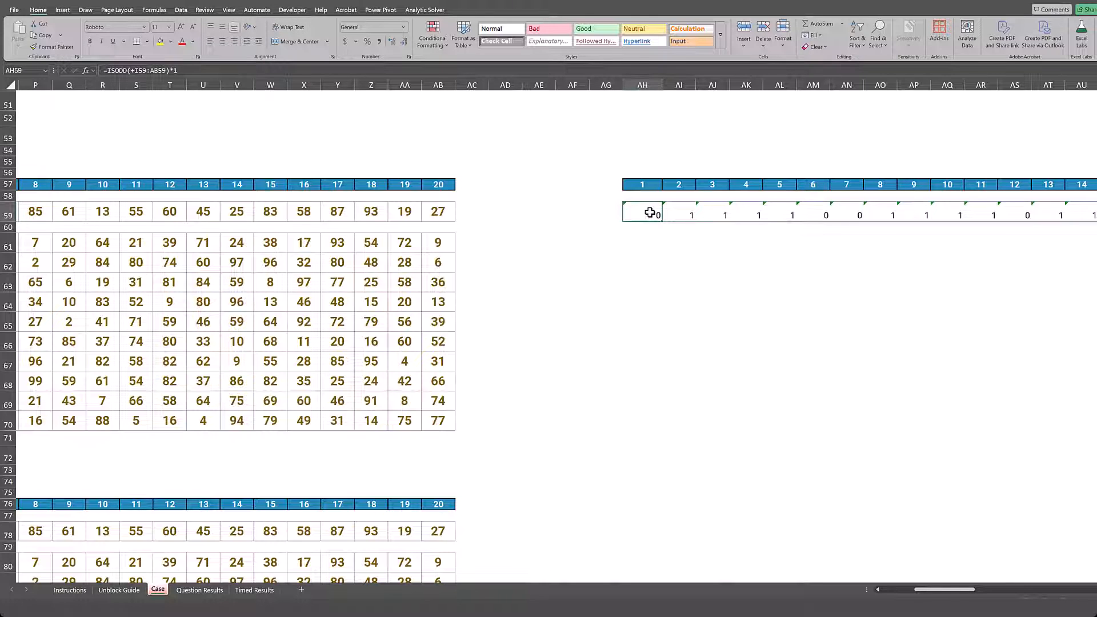
key("ctrl+shift+Right")
key("shift+Down")
key("shift+Down")
key("shift+Down")
key("shift+Down")
key("shift+Down")
key("shift+Down")
key("shift+Down")
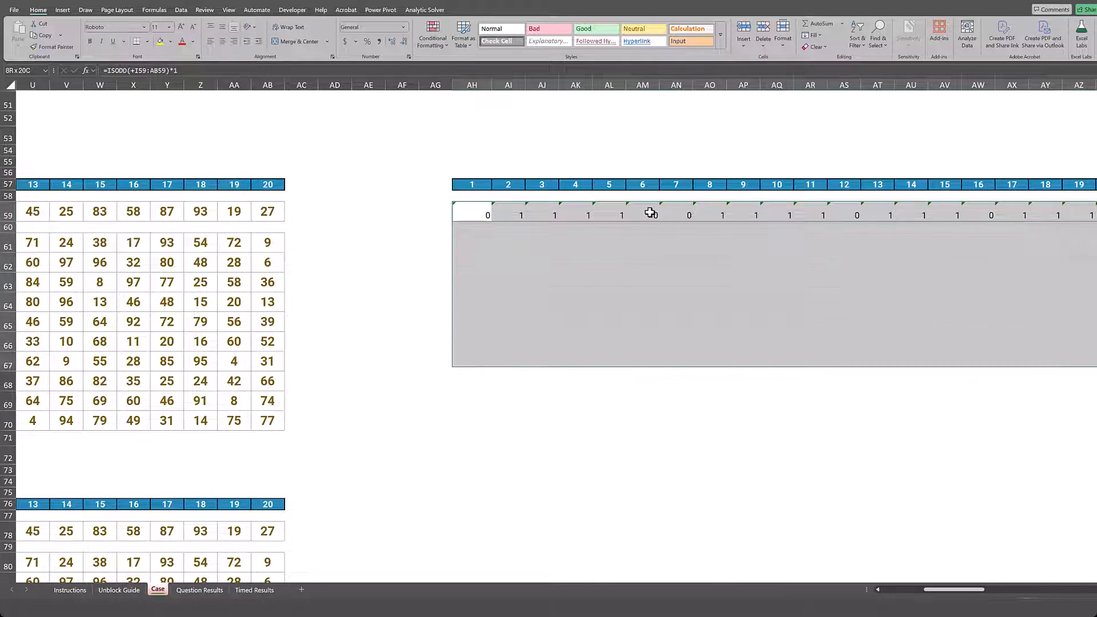
key("shift+Down")
key("shift+Down")
key("shift+Down")
key("shift+Down")
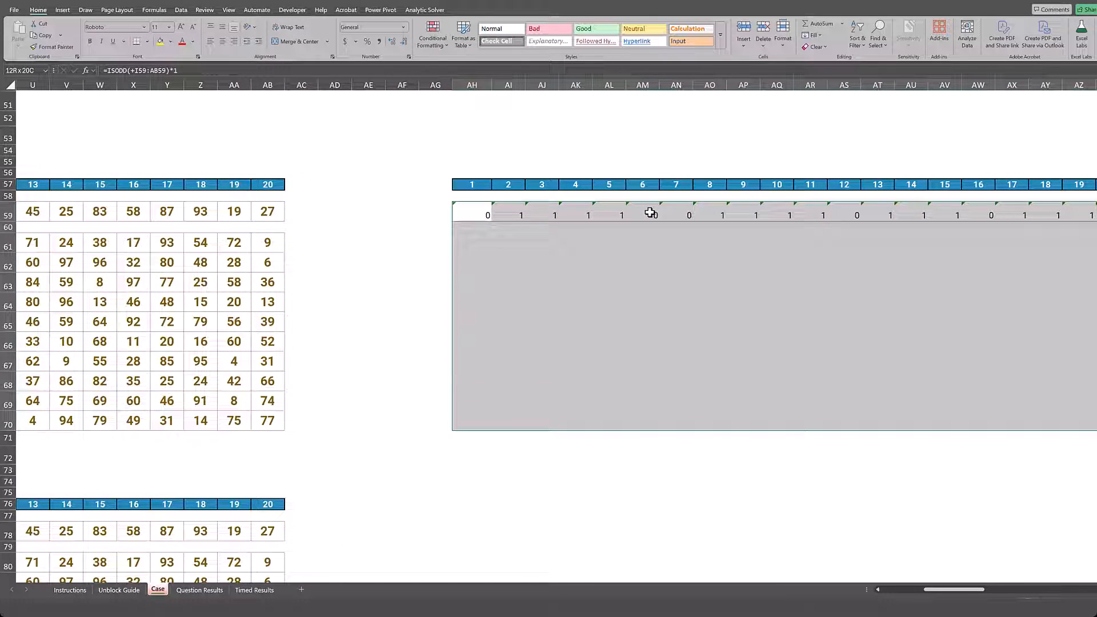
key("ctrl+d")
Clear the helper formulas from AH60:BA60, the blank spacer row beneath the example
key("Down")
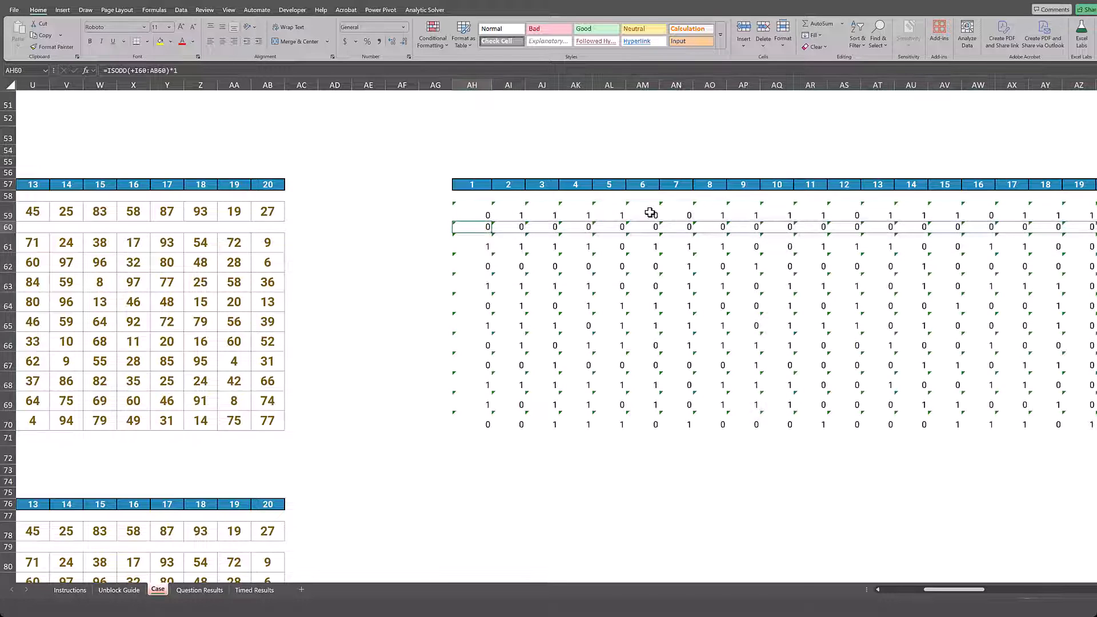
key("ctrl+shift+Right")
key("Delete")
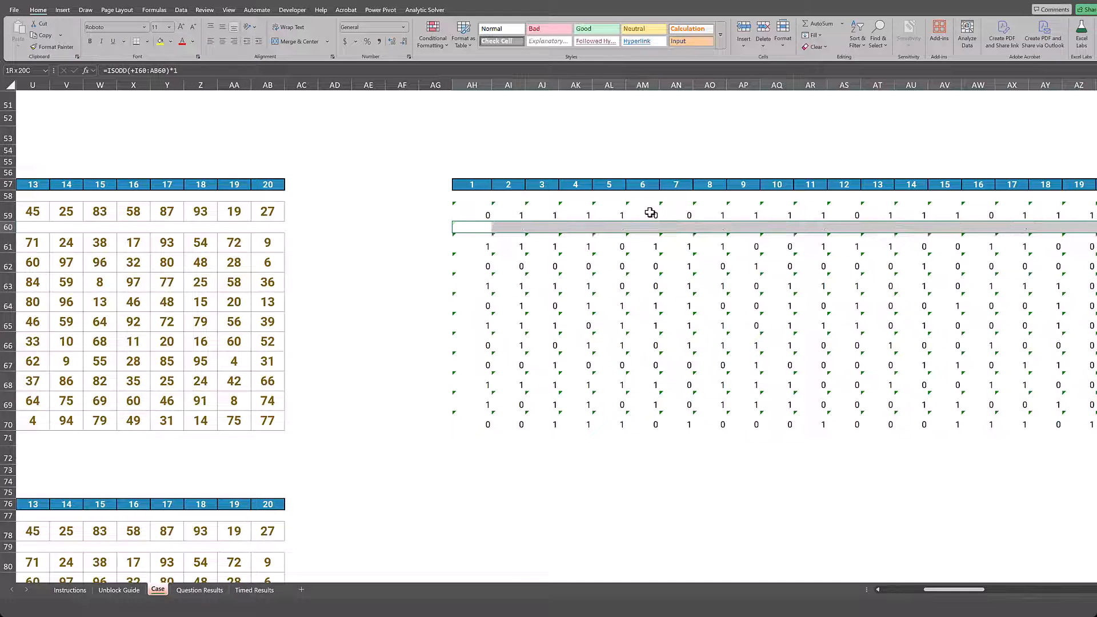
Copy the Example3 SUM formula from E59 into the Level 3 answer cells E61:E70
key("ctrl+shift+Left")
key("Left")
key("Left")
key("Left")
key("Left")
key("Left")
key("Left")
key("Left")
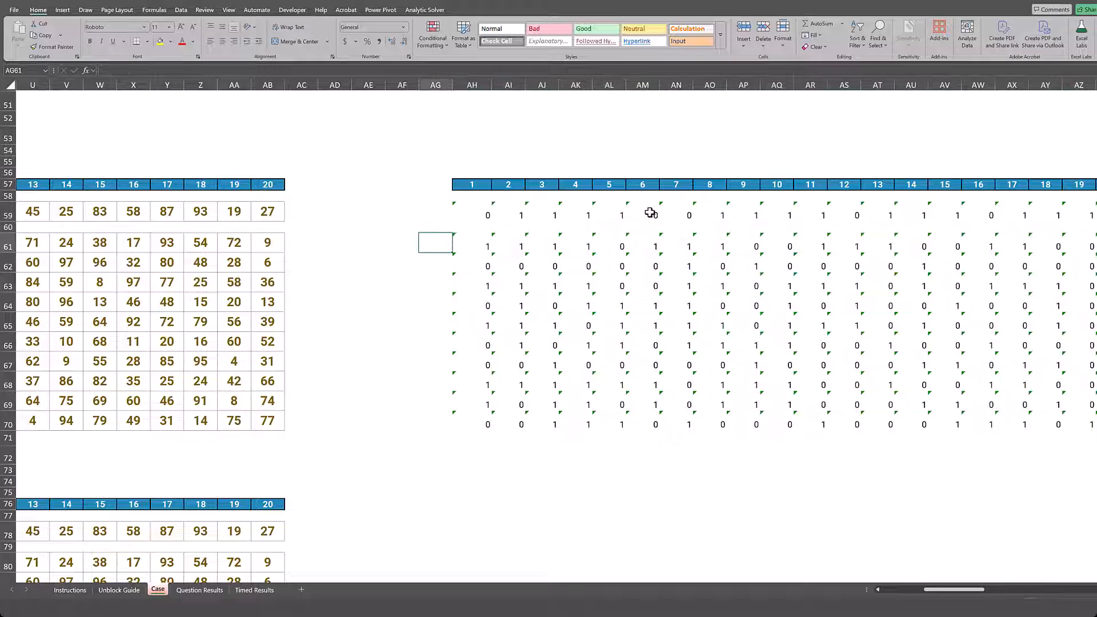
key("Down")
key("Left")
key("Left")
key("Left")
key("Left")
key("Left")
key("Left")
key("Left")
key("Left")
key("Left")
key("Left")
key("Left")
key("Left")
key("Left")
key("Left")
key("Left")
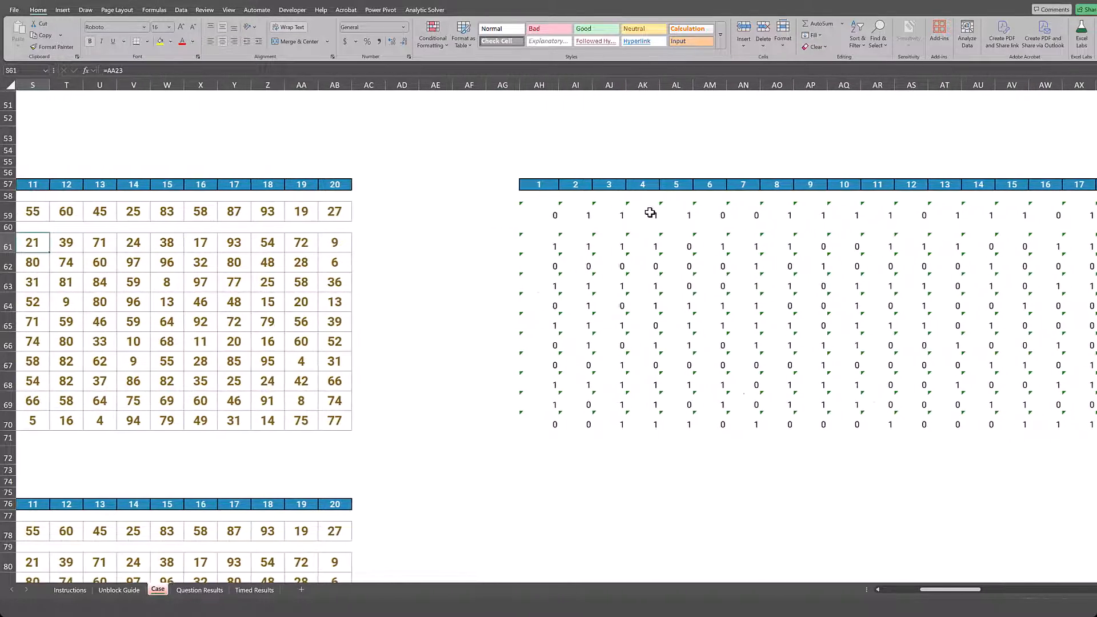
key("Left")
key("Left")
key("Left")
key("Left")
key("Left")
key("Left")
key("Left")
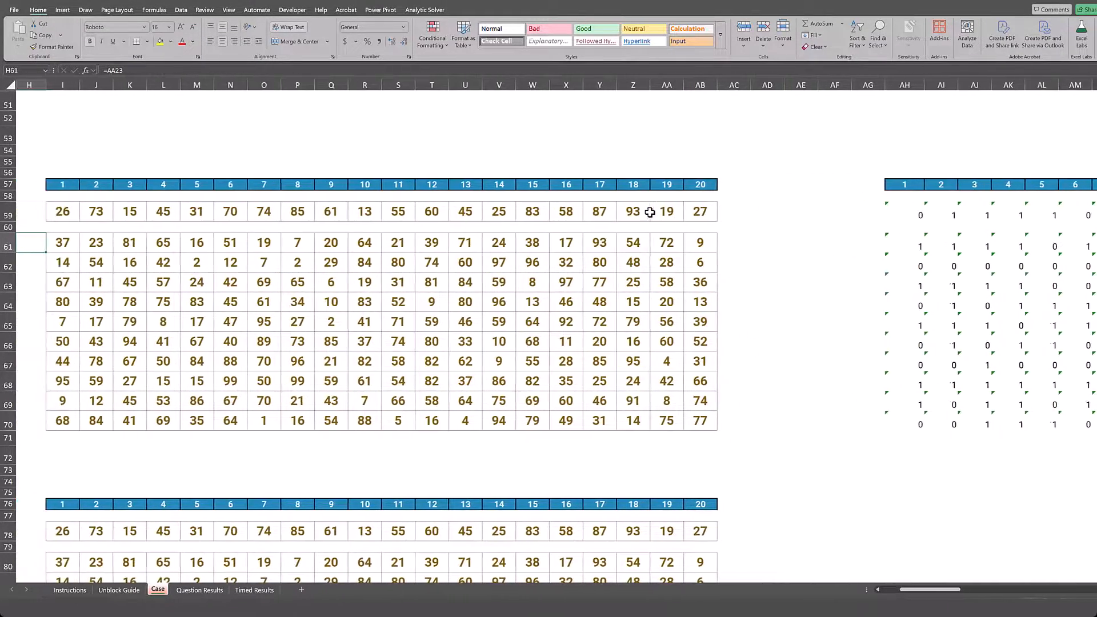
key("Left")
key("Left")
key("Left")
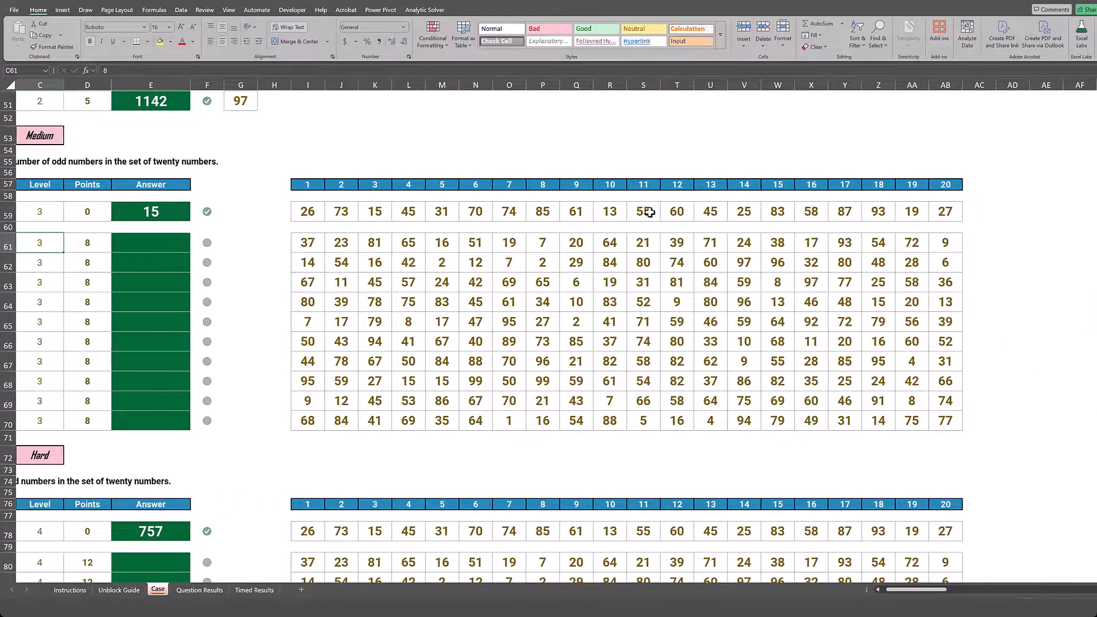
key("Right")
key("Right")
key("Right")
key("Right")
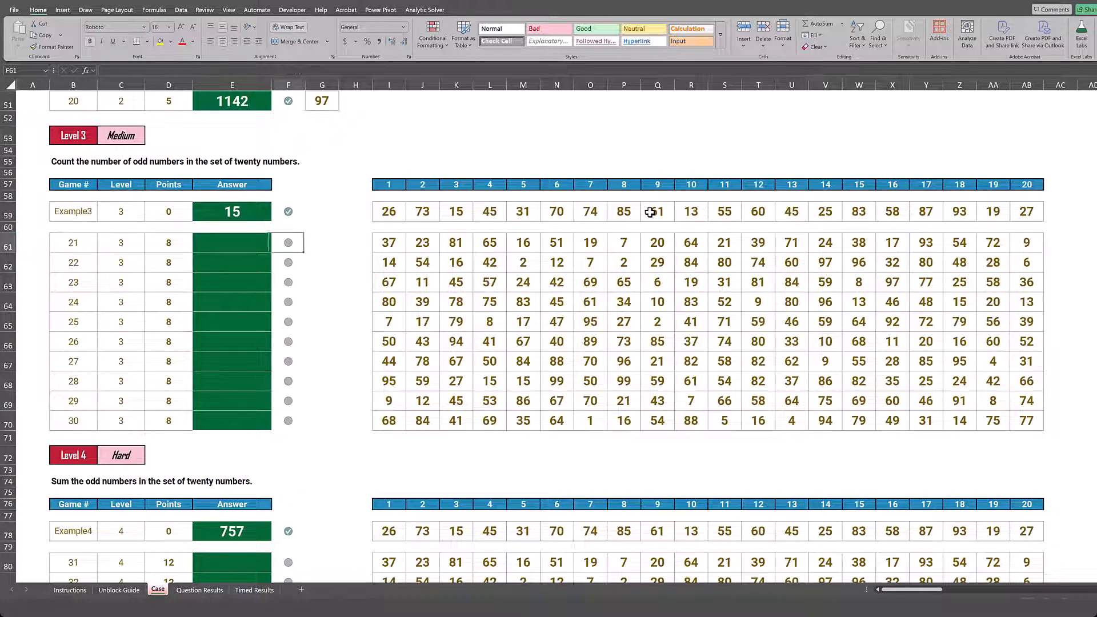
key("Up")
key("Up")
key("Left")
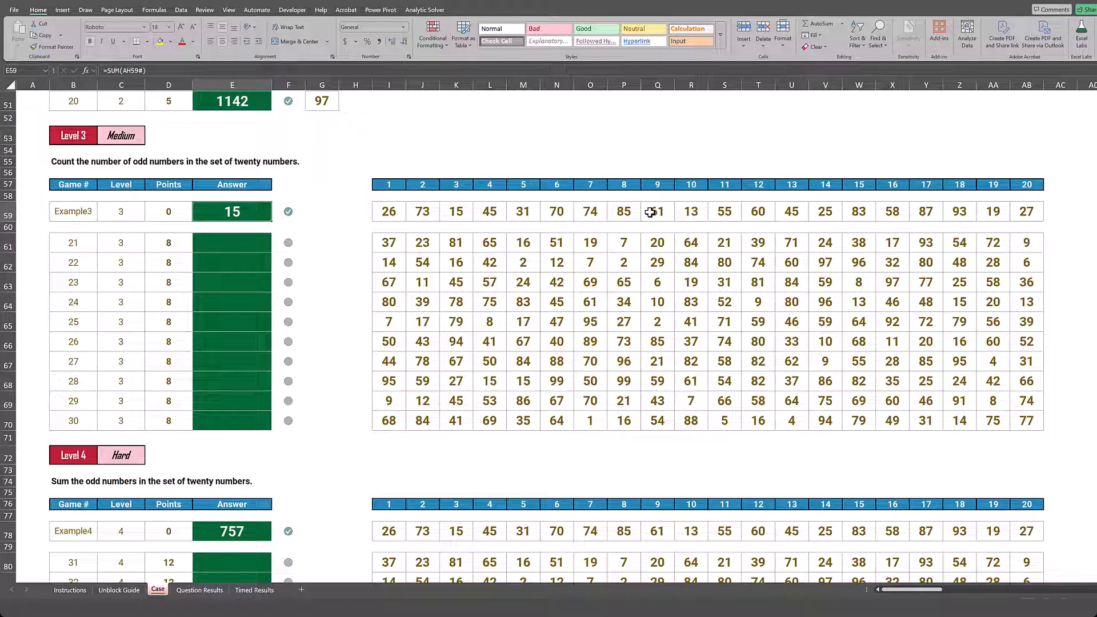
key("ctrl+c")
key("Down")
key("Down")
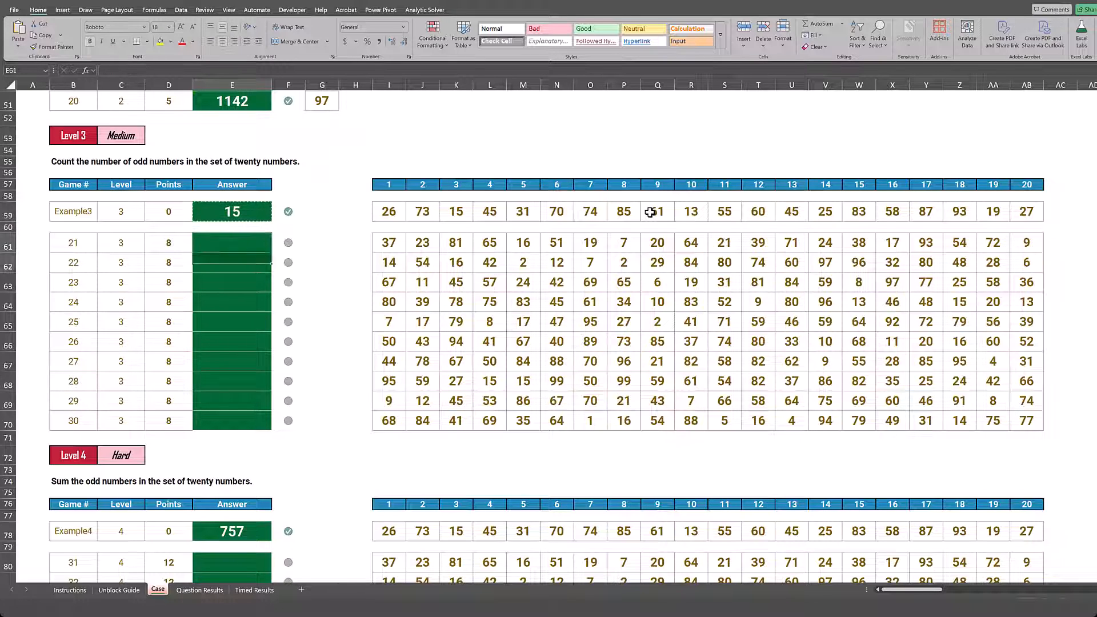
key("shift+Down")
key("shift+Down")
key("shift+Down")
key("shift+Down")
key("shift+Down")
key("shift+Down")
key("shift+Down")
key("shift+Down")
key("shift+Down")
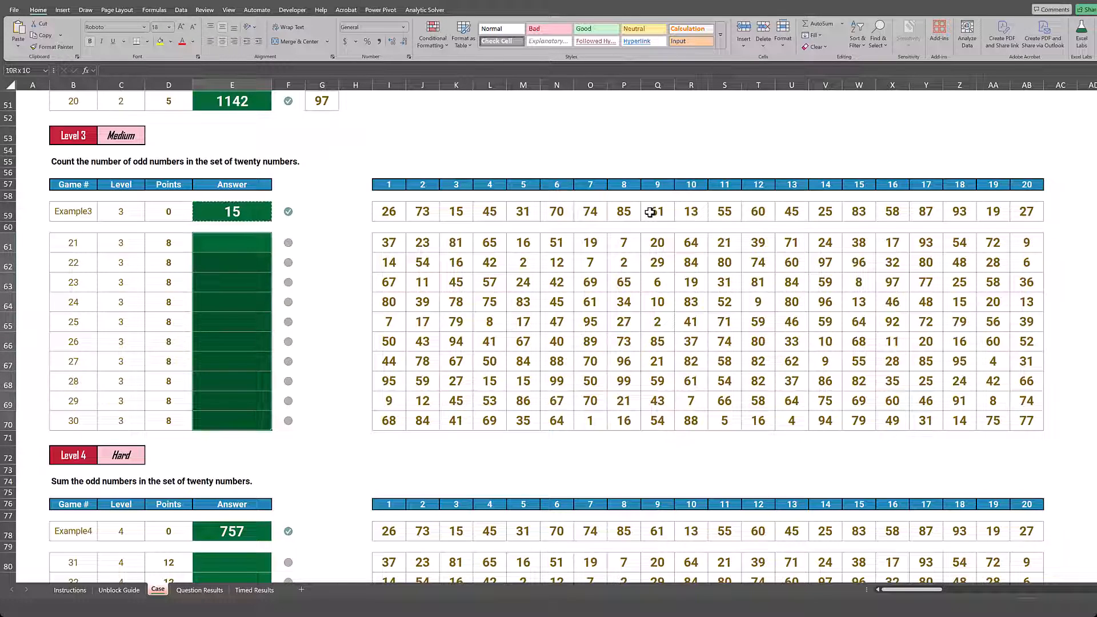
key("ctrl+v")
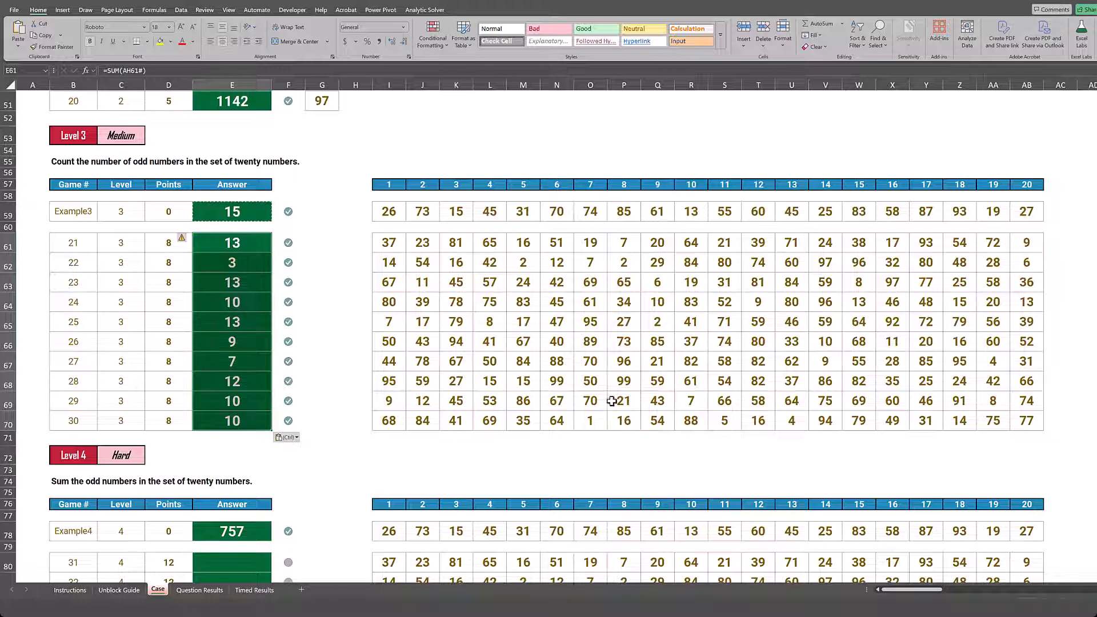
Copy the numbered header and ISODD helper block AH57:BA70 to AH76, beside the Level 4 number sets
left_click(62, 481)
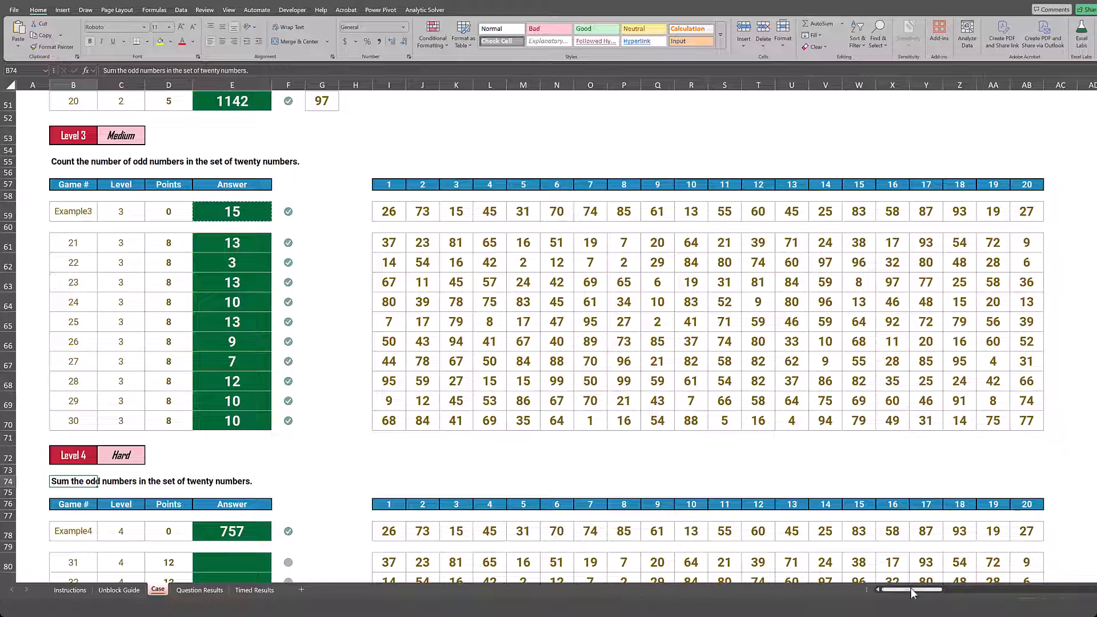
left_click_drag(914, 588, 958, 595)
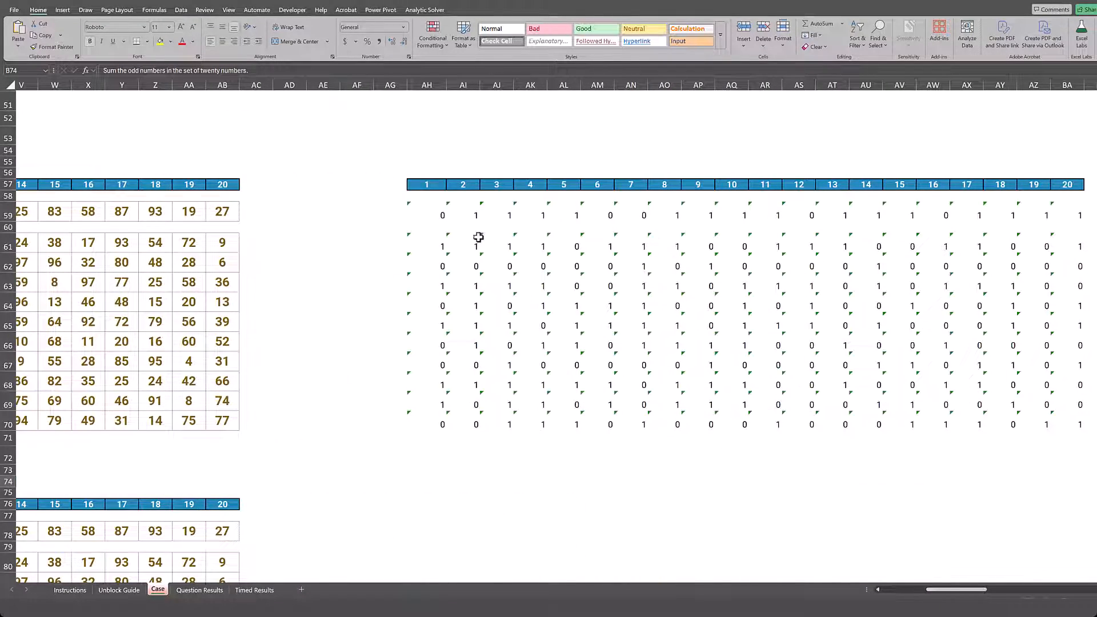
left_click_drag(428, 185, 1061, 414)
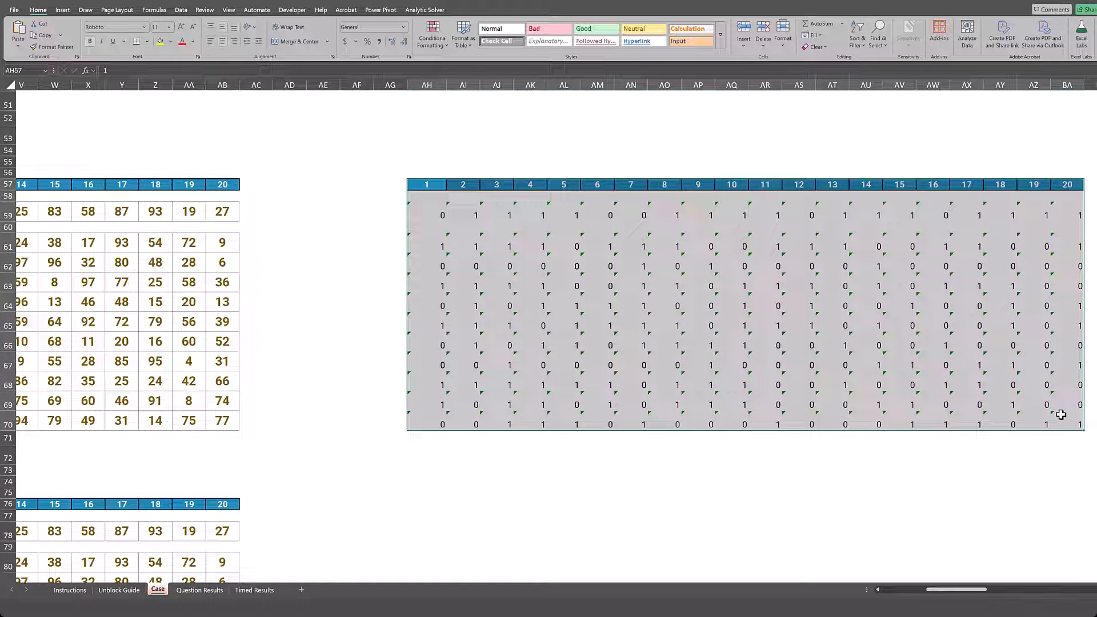
key("ctrl+c")
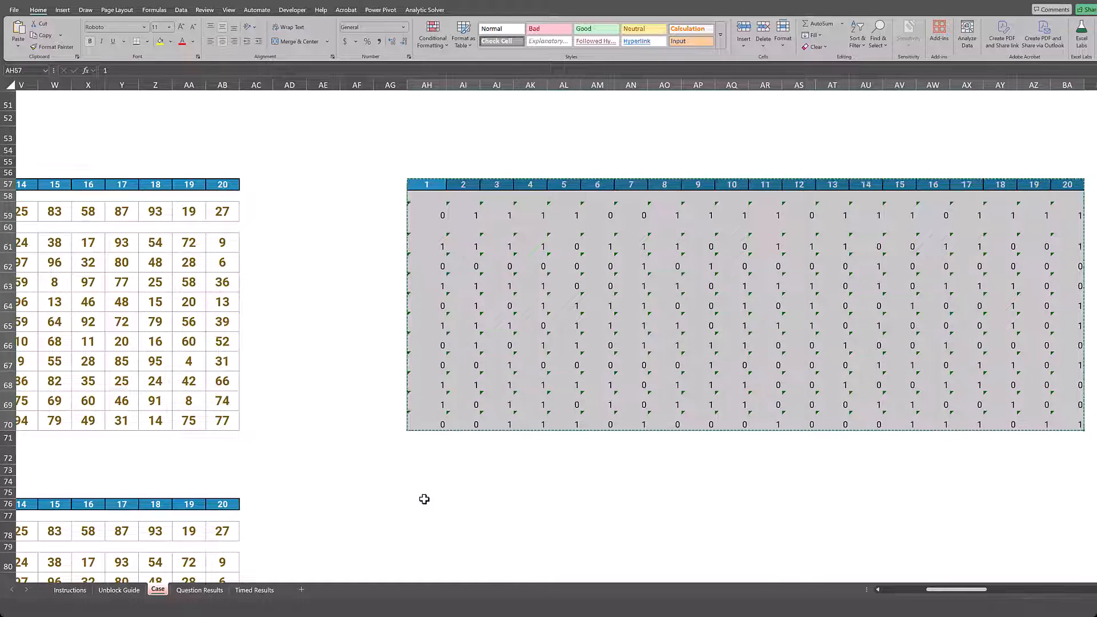
key("Down")
key("Down")
key("Down")
key("Down")
key("Down")
key("Down")
key("Down")
key("Down")
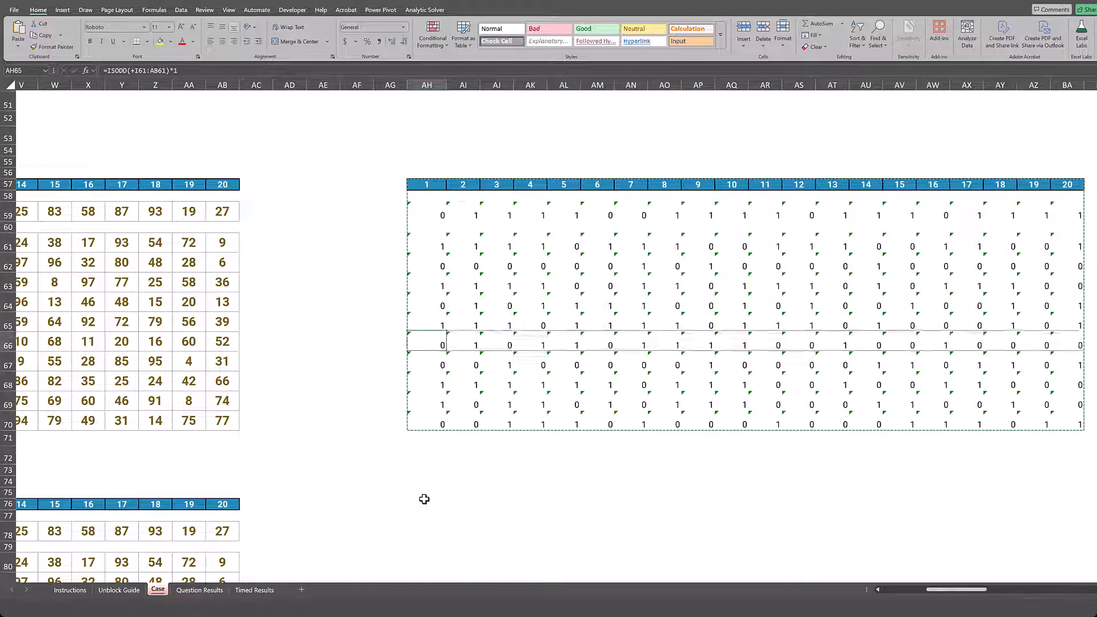
key("Down")
key("Down")
key("Down")
key("Down")
key("Down")
key("Down")
key("Down")
key("Down")
key("Down")
key("Down")
key("Down")
key("Down")
key("Down")
key("Down")
key("Down")
key("Down")
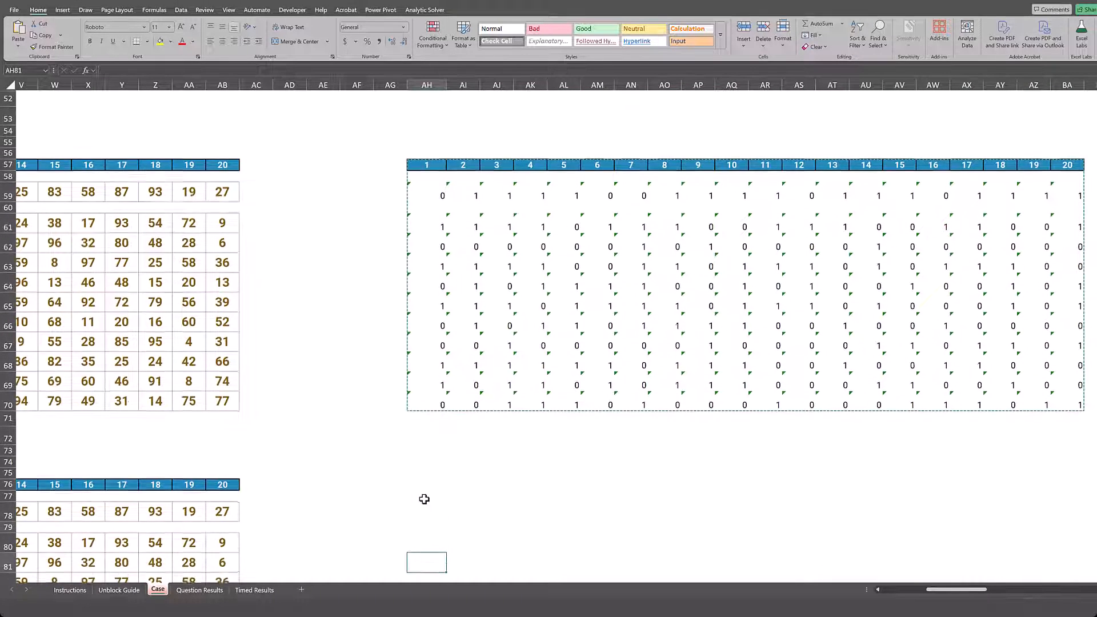
key("Up")
key("Up")
key("Up")
key("Up")
key("Up")
key("Up")
key("Left")
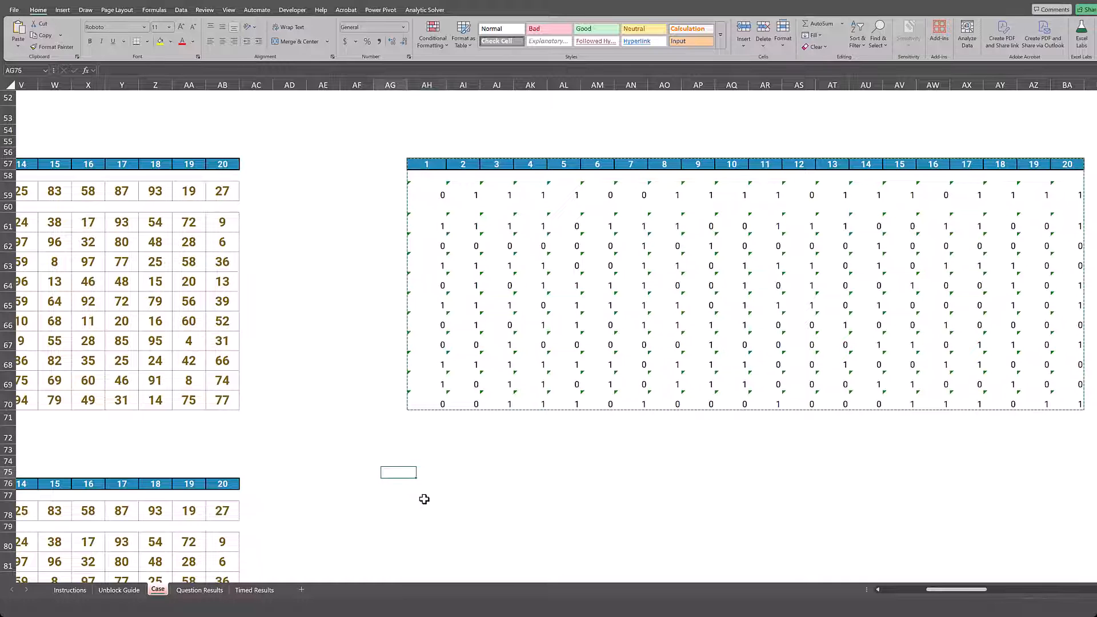
key("Left")
key("Right")
key("Right")
key("Down")
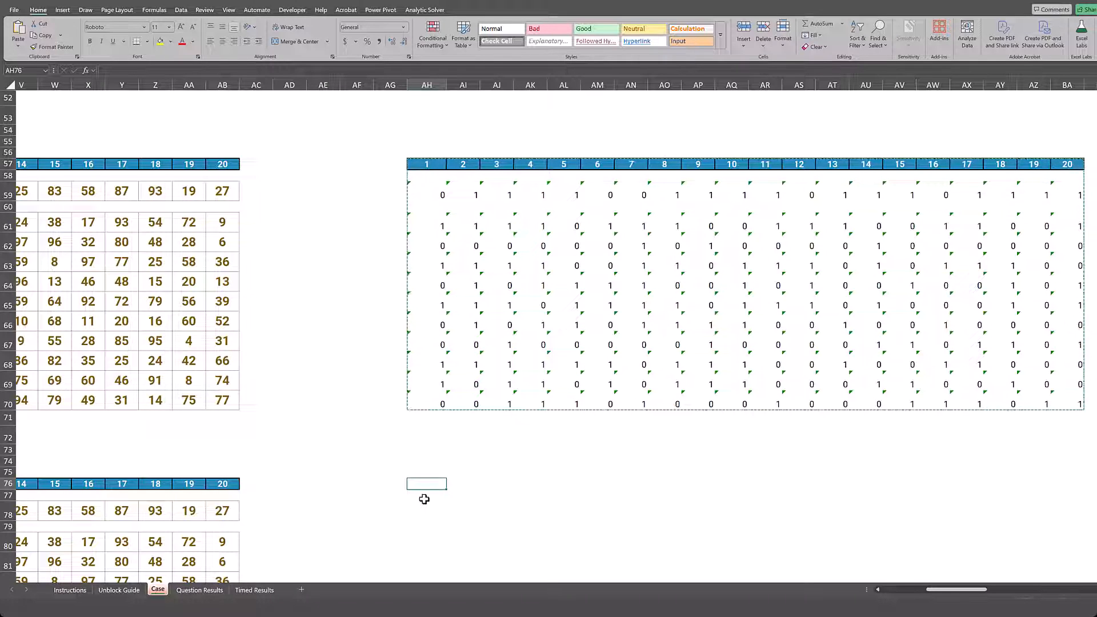
key("ctrl+v")
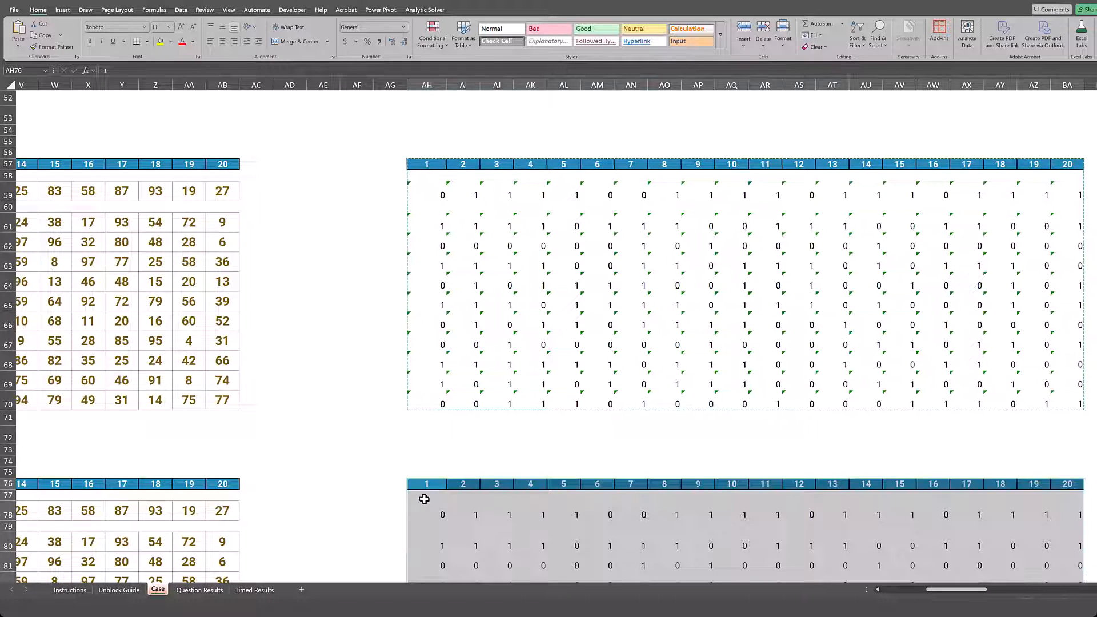
Check the copied odd-test helper rows for Level 4 against the number sets, including the Example4 numbers in row 78
left_click(424, 500)
key("Down")
key("Down")
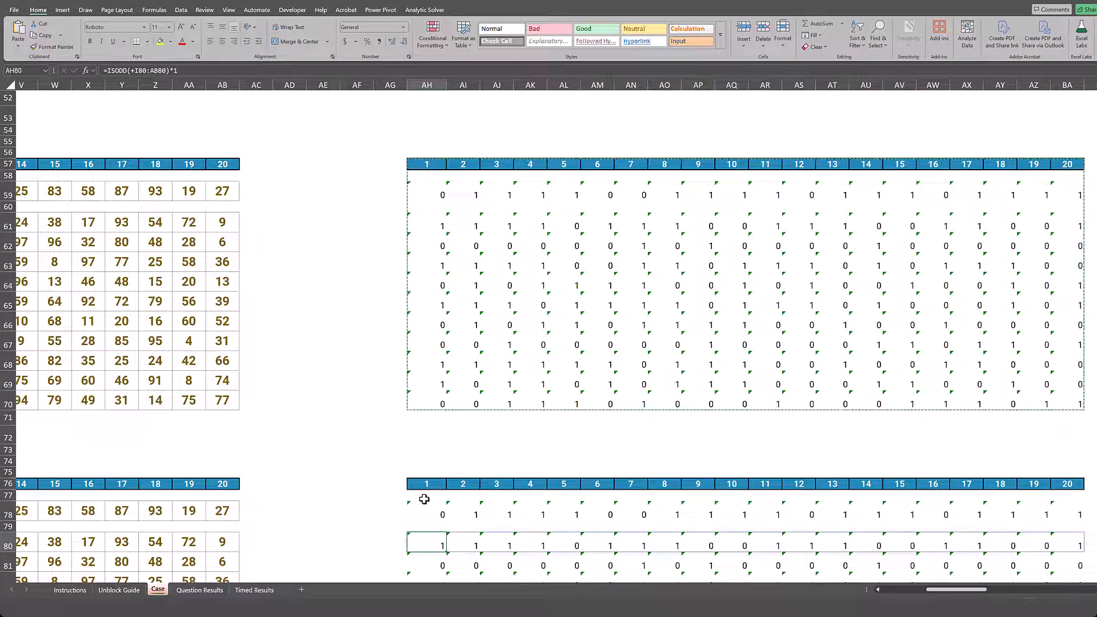
scroll(431, 517, "down", 4)
scroll(434, 521, "down", 2)
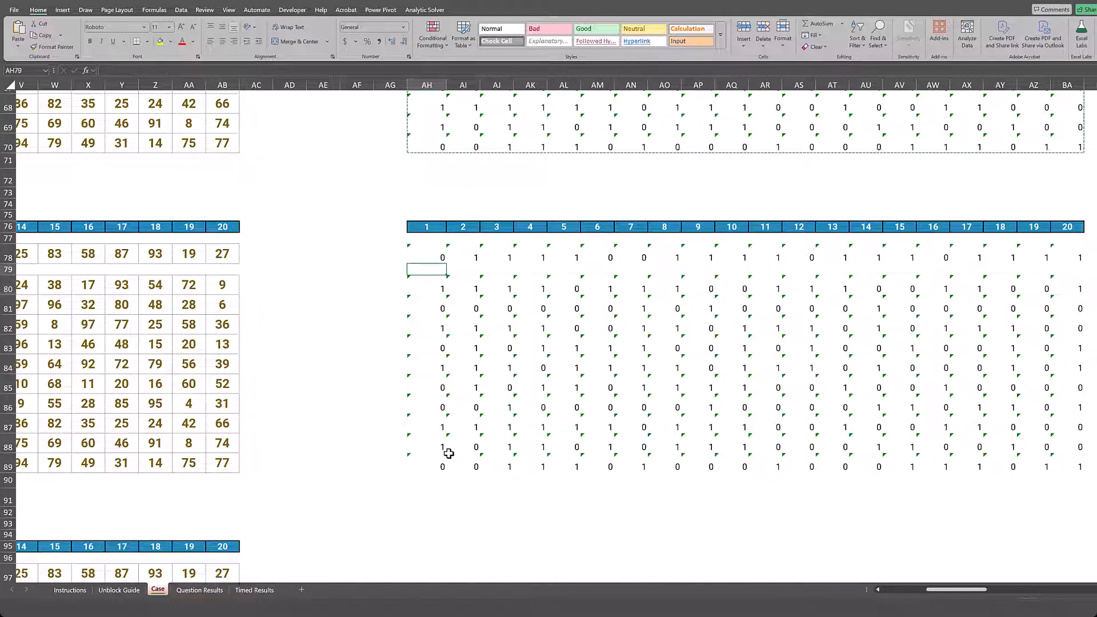
key("Left")
key("Left")
key("Left")
key("Left")
key("Left")
key("Left")
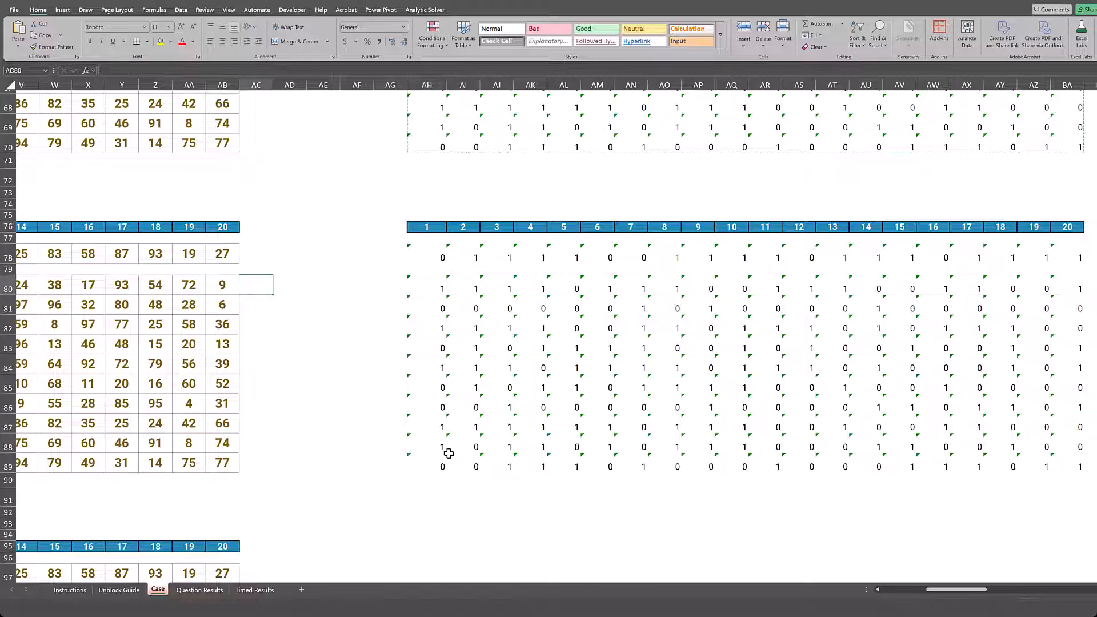
key("ctrl+shift+Left")
key("Left")
key("Left")
key("Left")
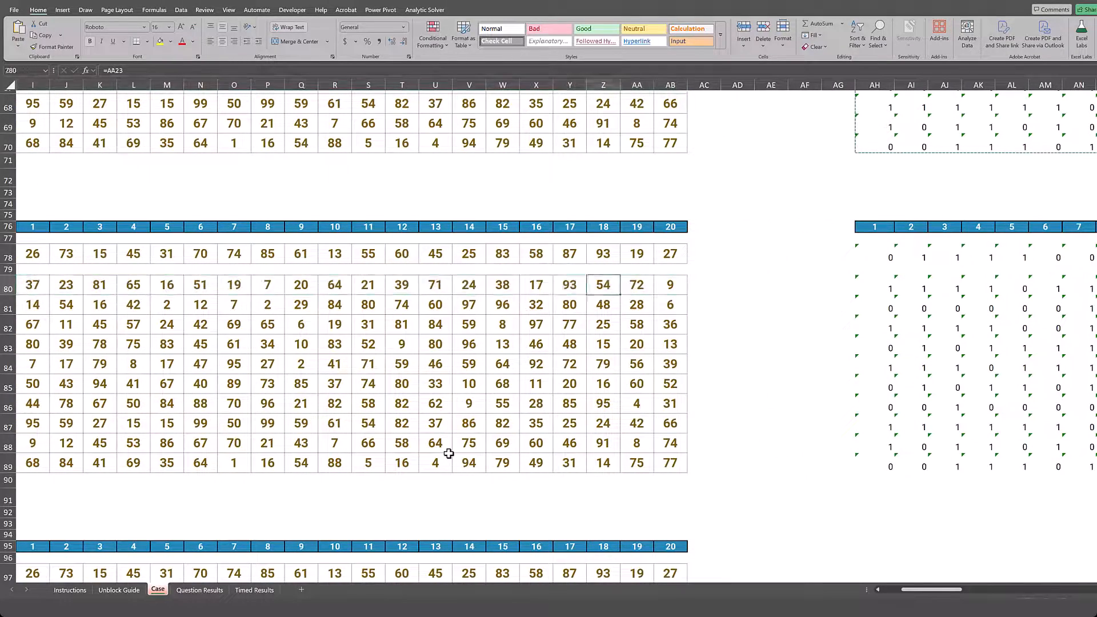
key("shift+Left")
key("shift+Left")
key("shift+Left")
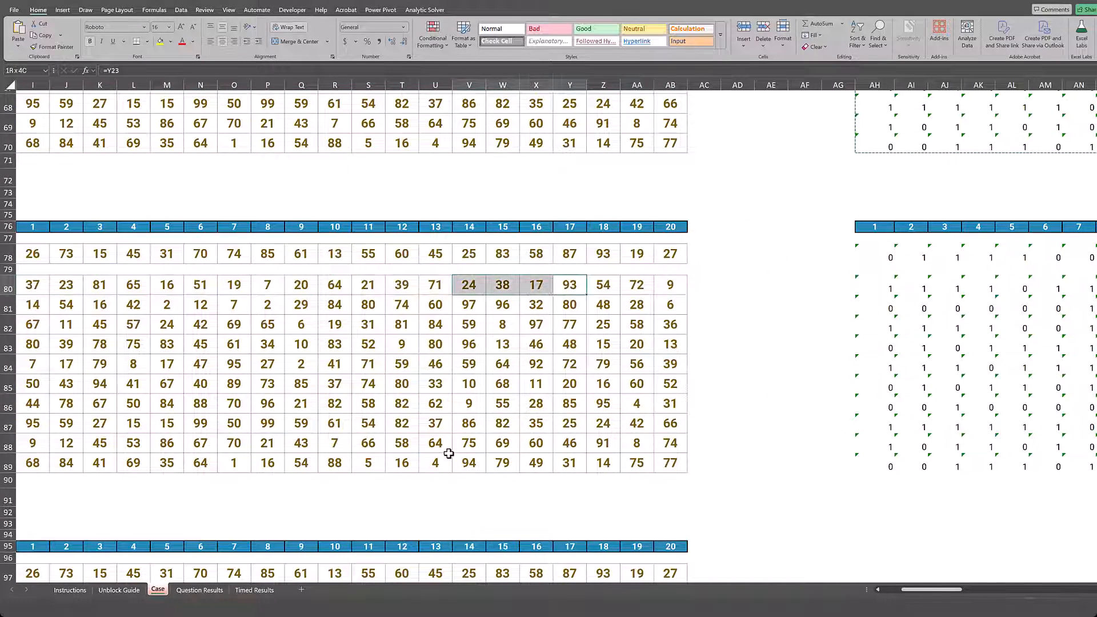
key("Home")
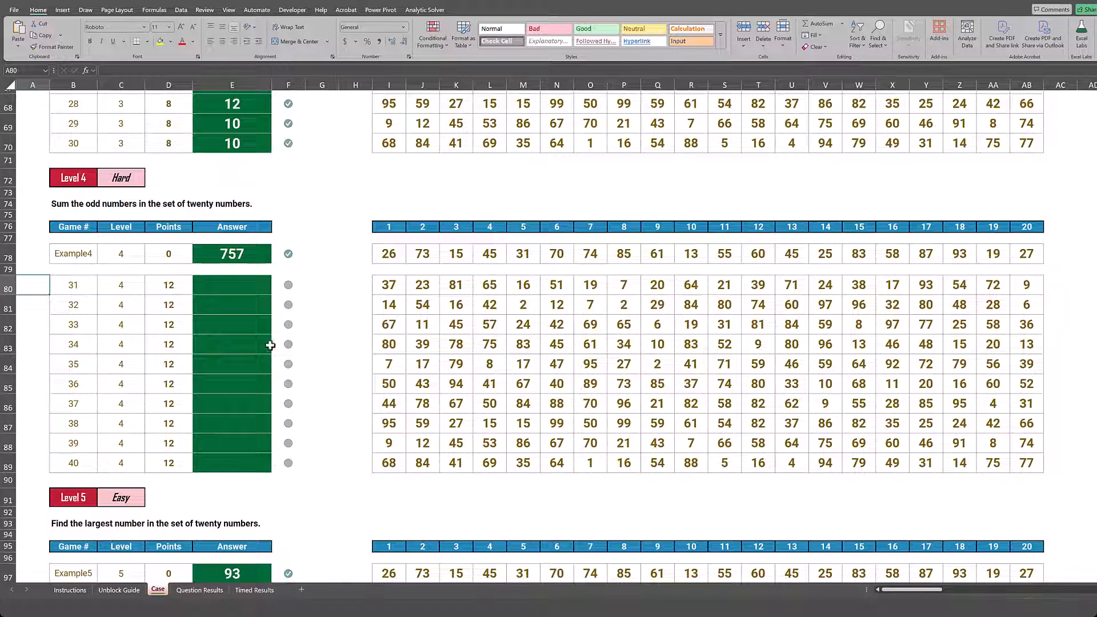
left_click(235, 256)
left_click(388, 253)
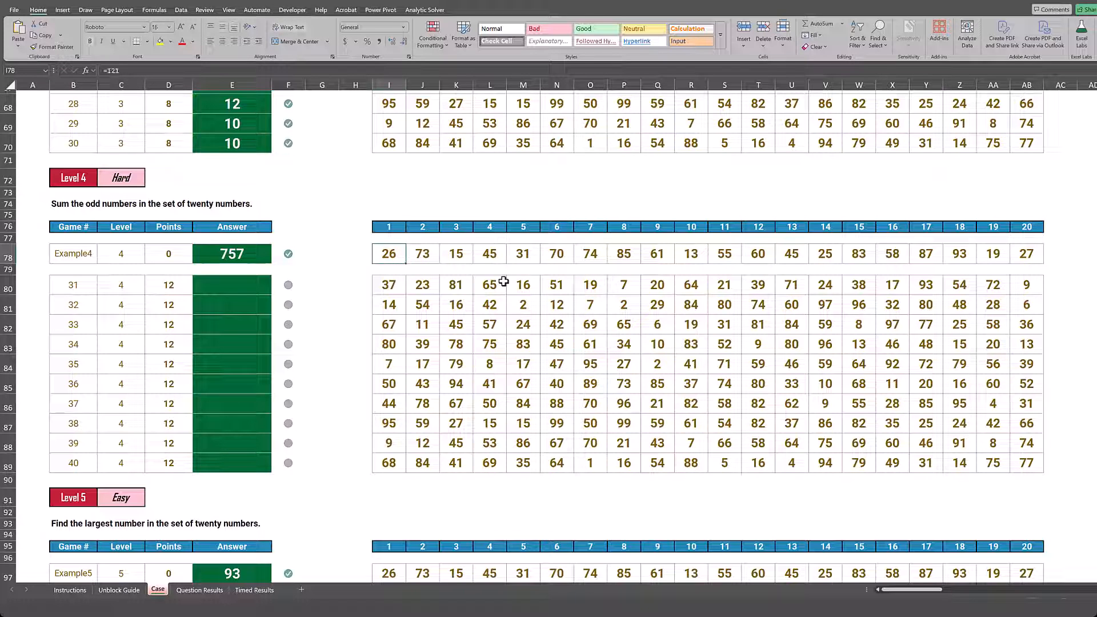
key("ctrl+Right")
key("ctrl+Right")
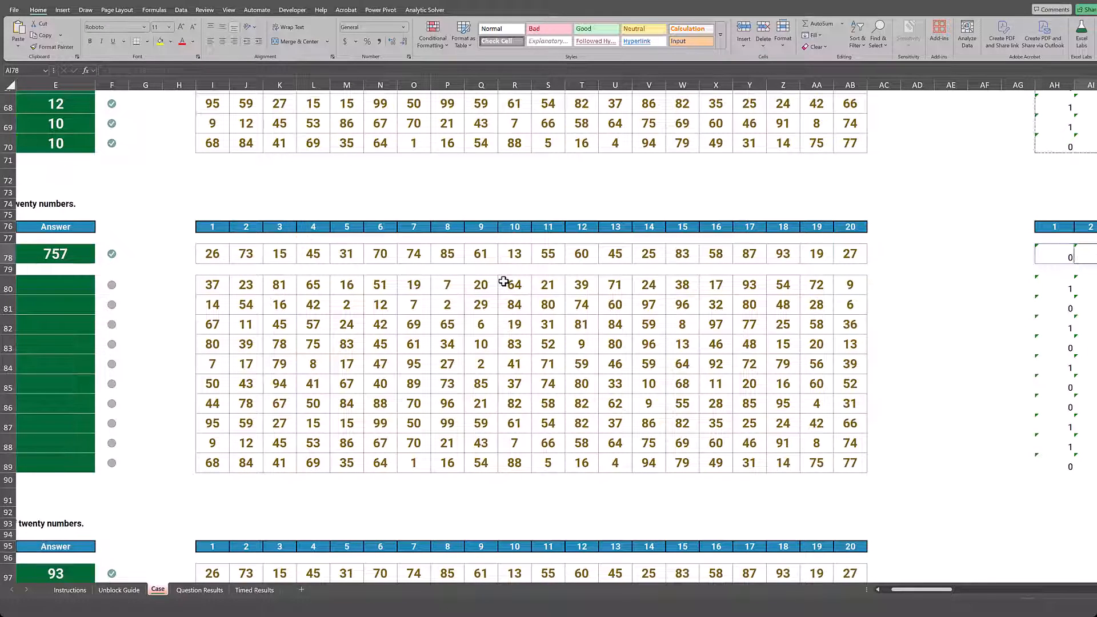
key("Escape")
key("ctrl+Left")
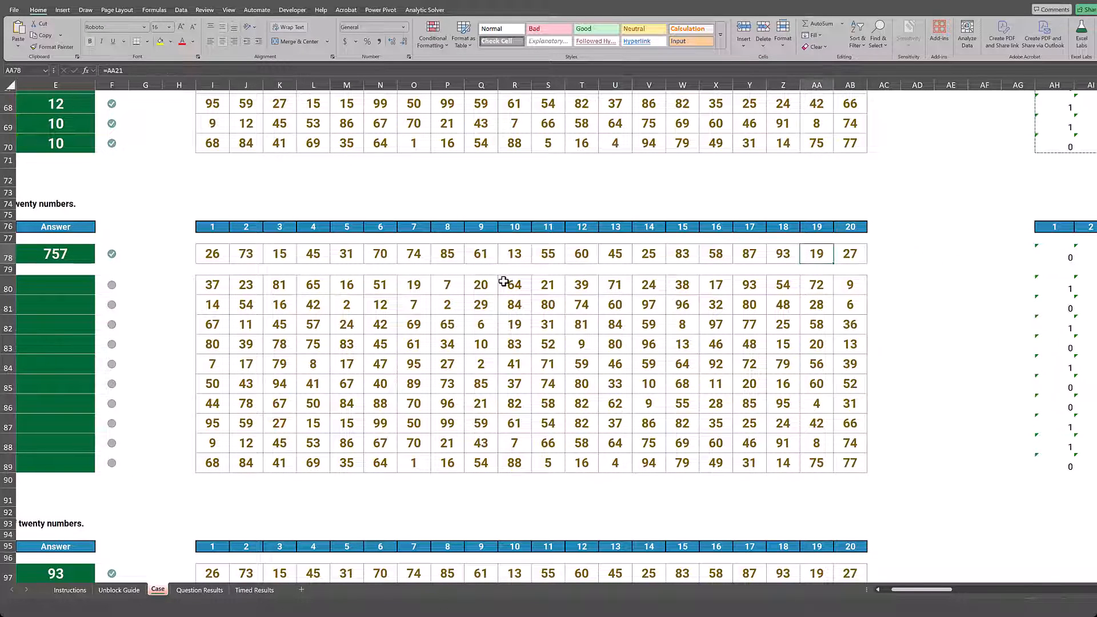
key("ctrl+Left")
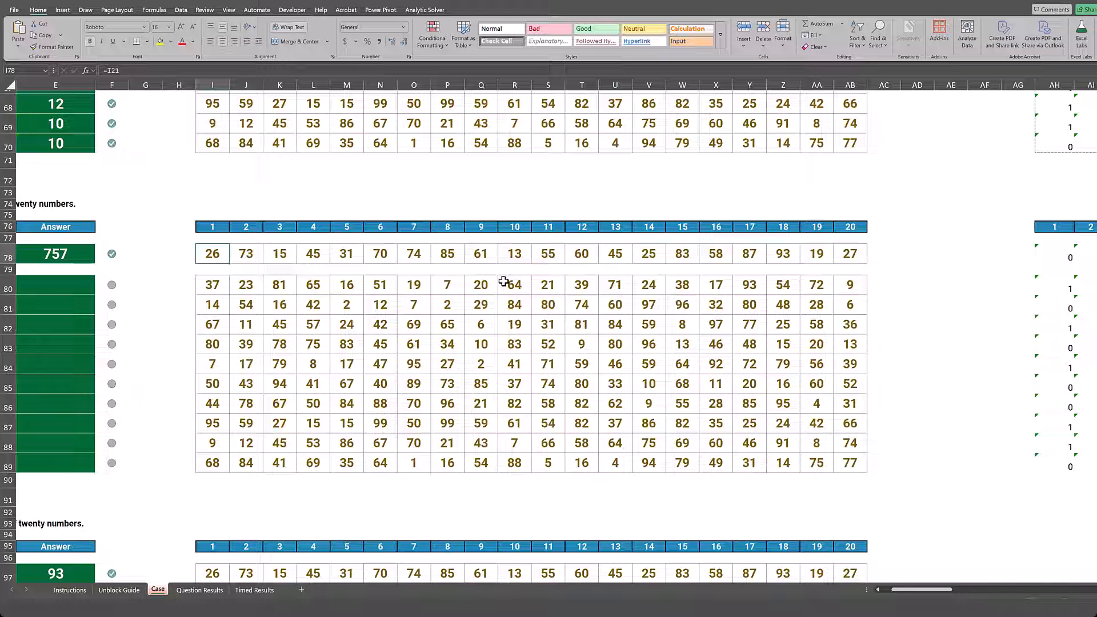
Enter =SUMPRODUCT(I78:AB78,AH78#) in the Example4 answer cell E78 to sum the odd numbers
key("Left")
key("Left")
key("Left")
key("Left")
key("Left")
key("Left")
key("Left")
key("Left")
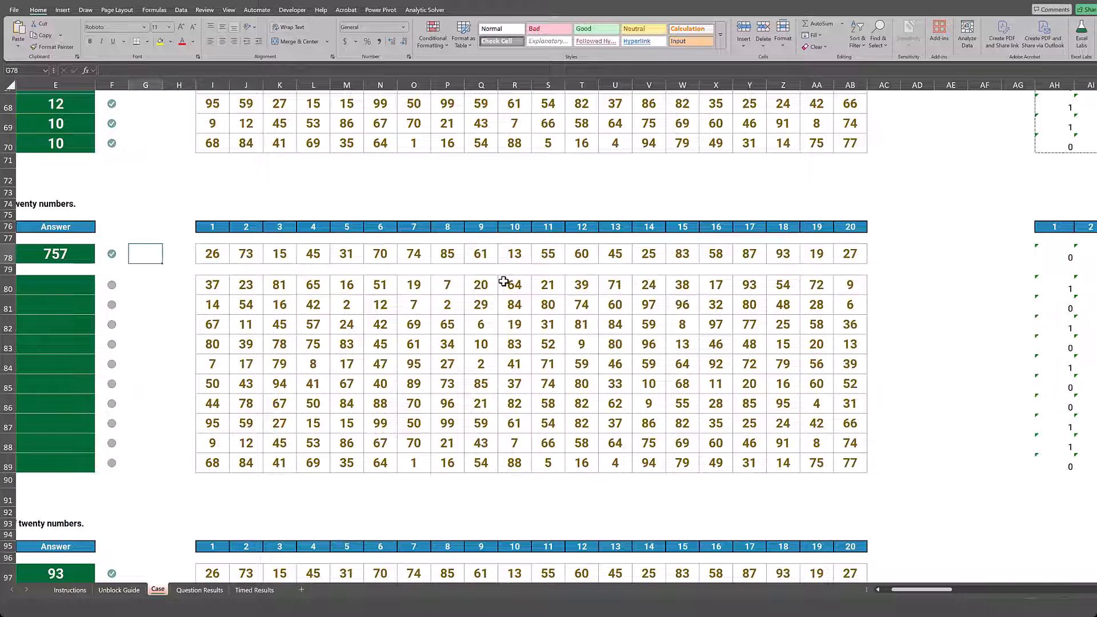
key("Right")
key("Right")
key("Right")
key("Right")
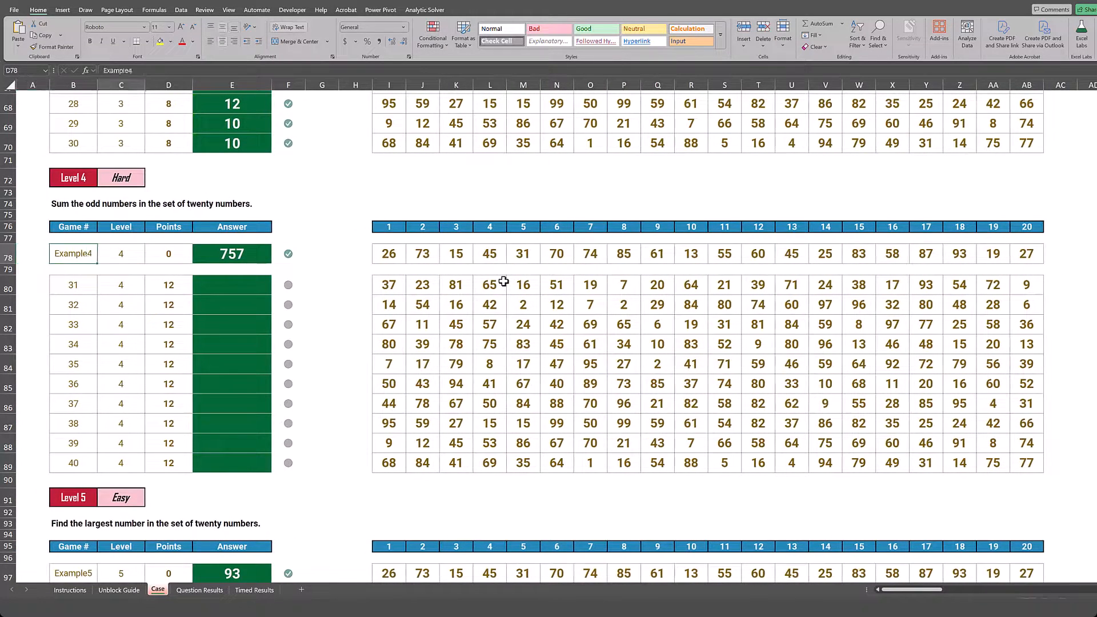
type("=s")
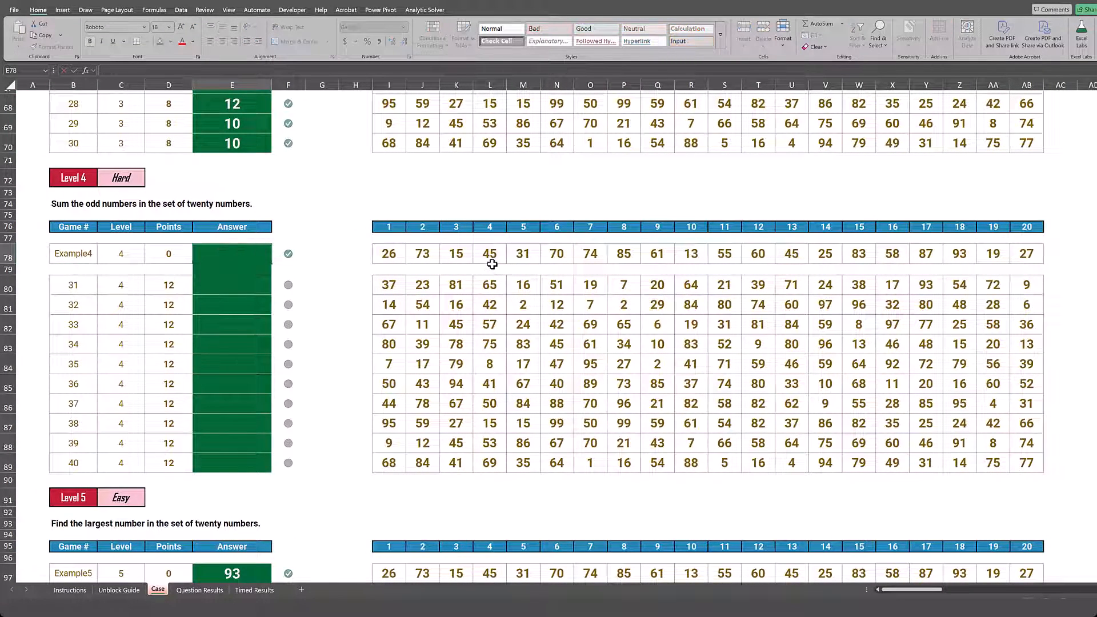
type("umproduct(")
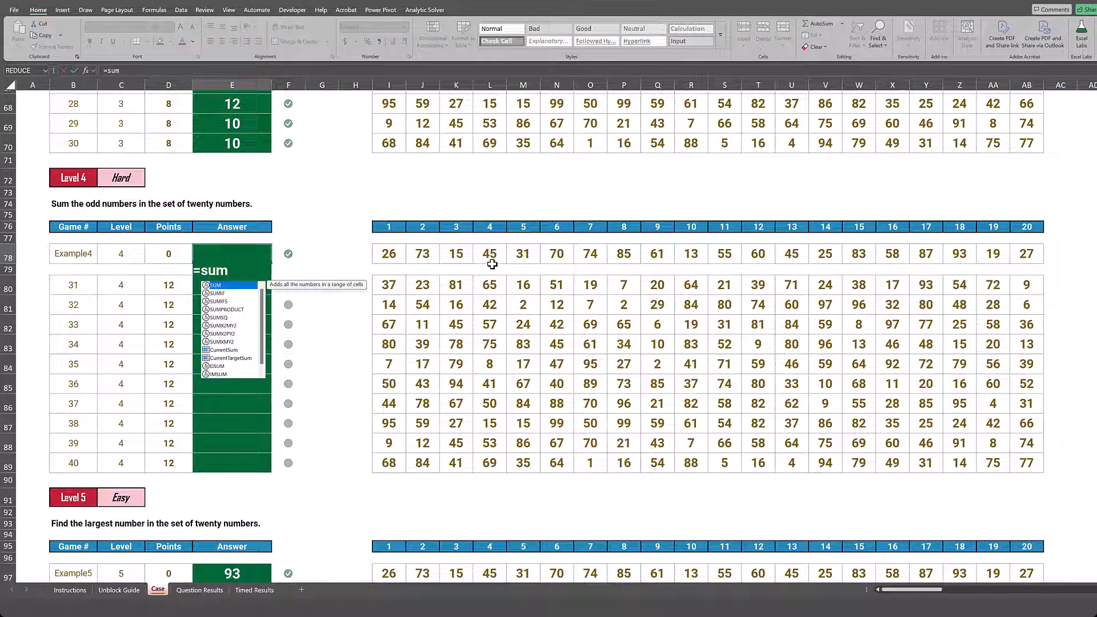
key("Right")
key("Right")
key("Right")
key("Right")
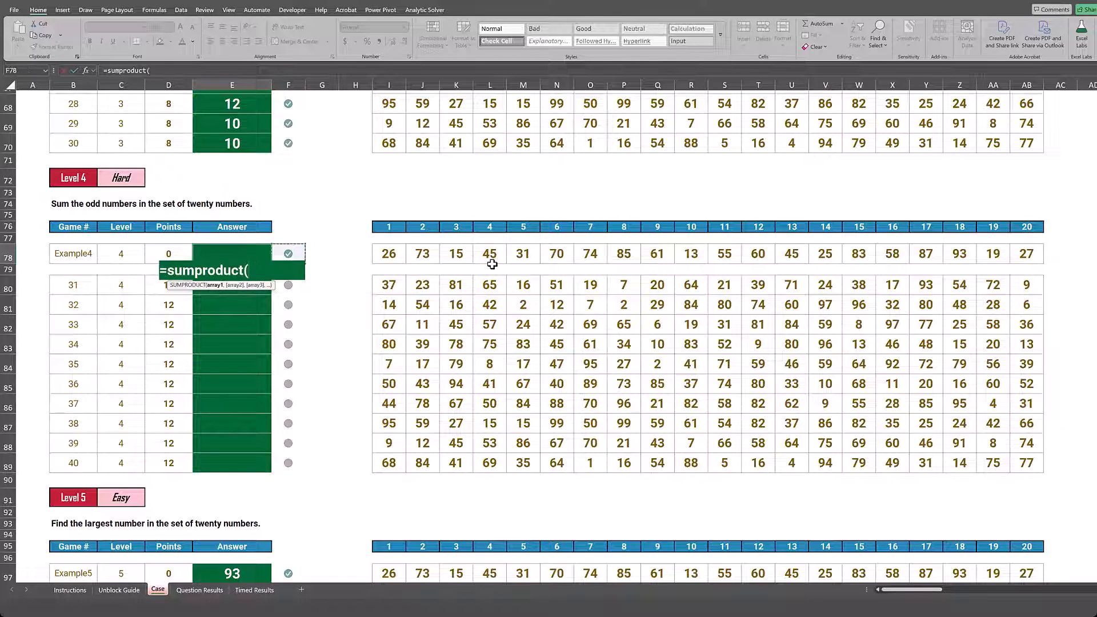
key("ctrl+shift+Right")
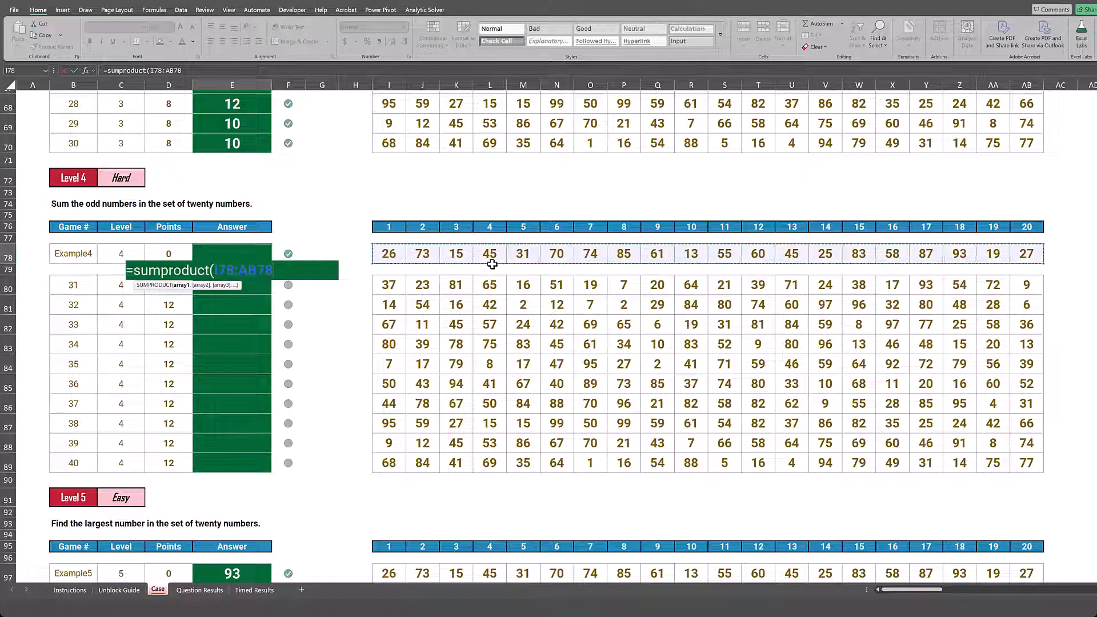
type(",")
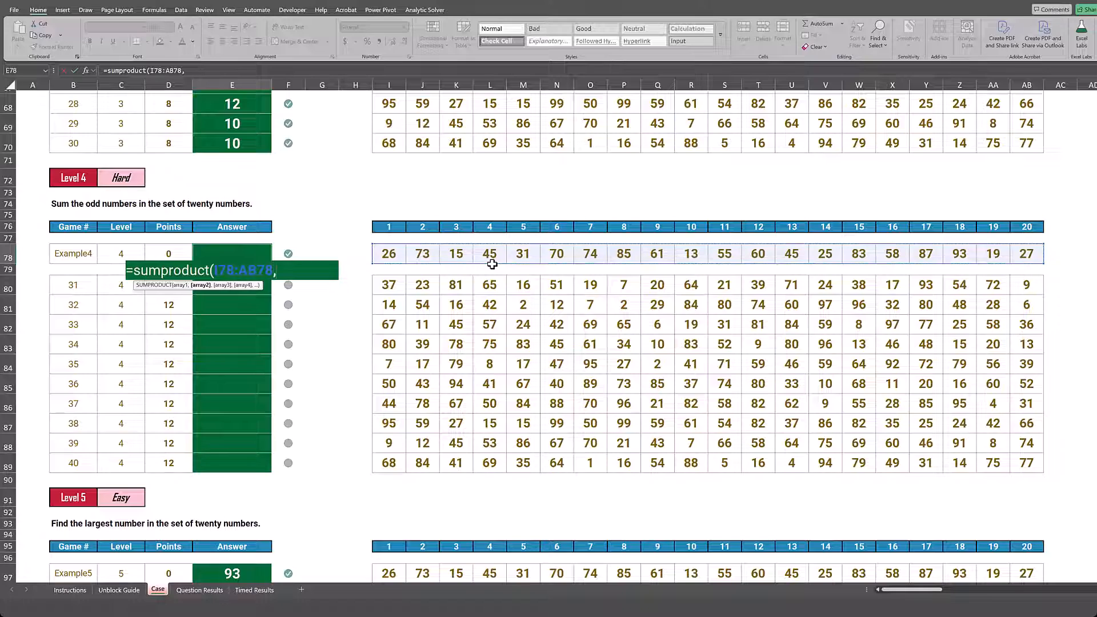
key("Right")
key("Right")
key("Right")
key("Right")
key("ctrl+Right")
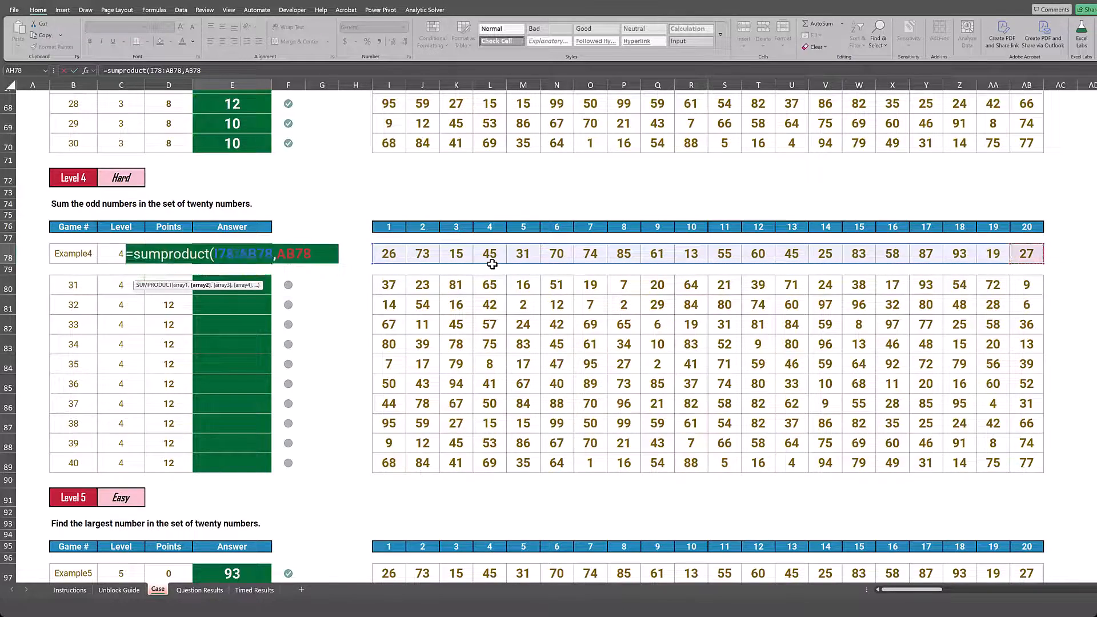
key("ctrl+Right")
type("#")
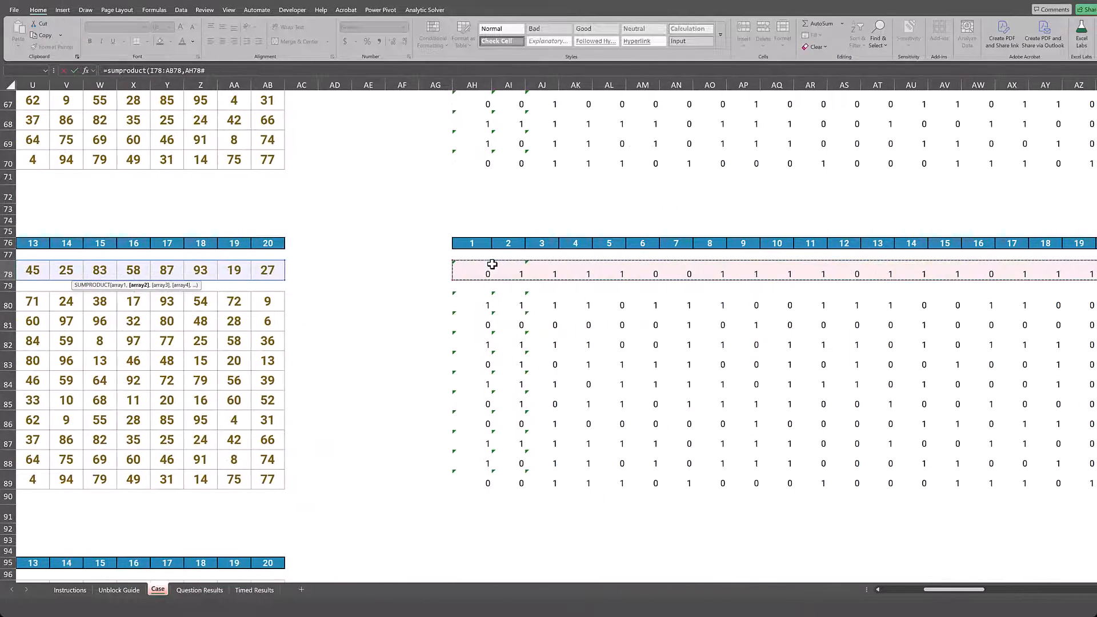
type(")")
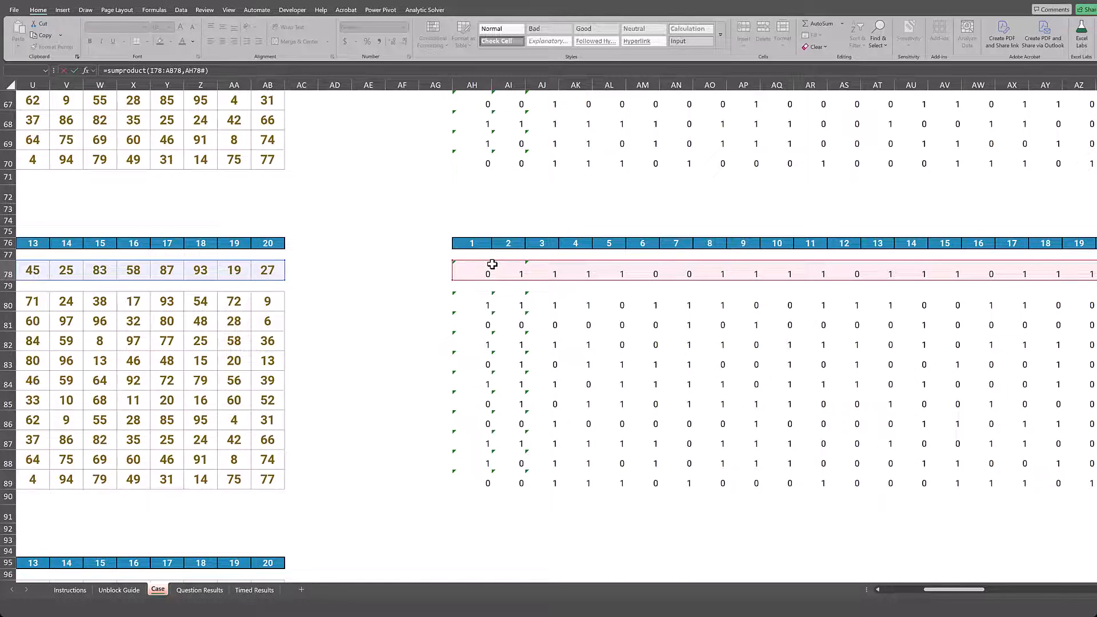
key("Return")
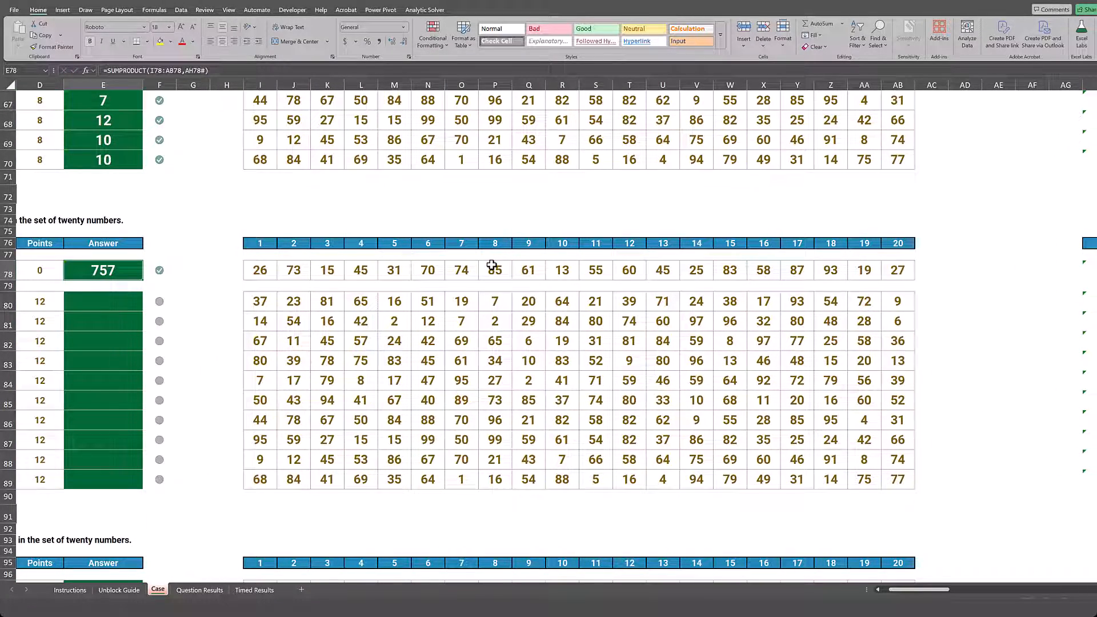
Copy the Example4 SUMPRODUCT formula from E78 into the Level 4 answer cells E80:E89
key("ctrl+c")
key("Down")
key("Down")
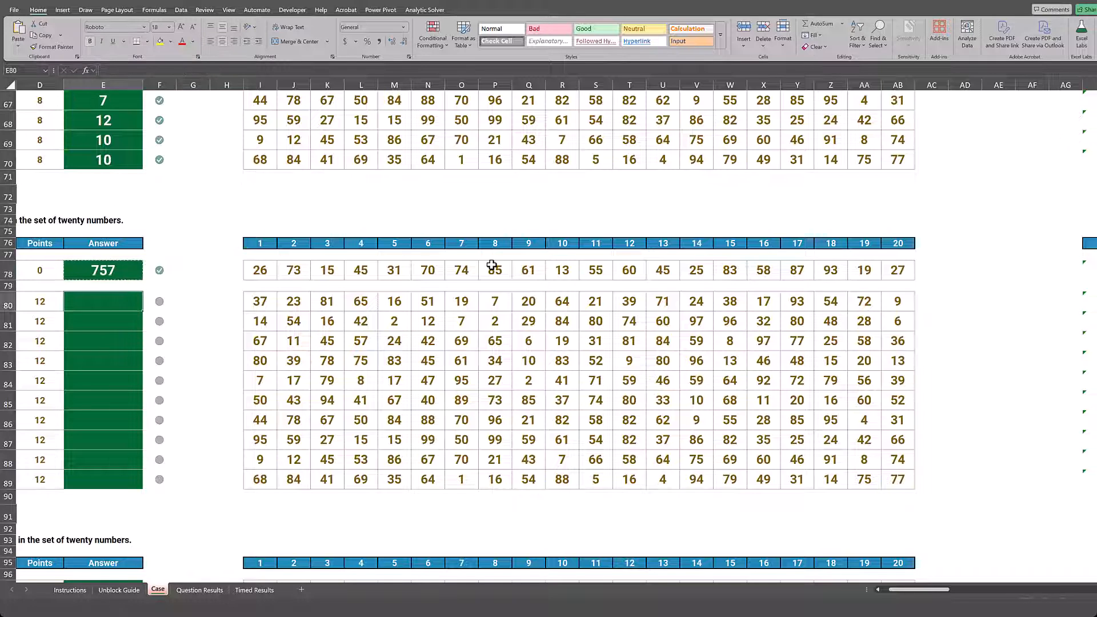
key("shift+Down")
key("shift+Down")
key("shift+Down")
key("shift+Down")
key("shift+Down")
key("shift+Down")
key("shift+Down")
key("shift+Down")
key("shift+Down")
key("shift+Down")
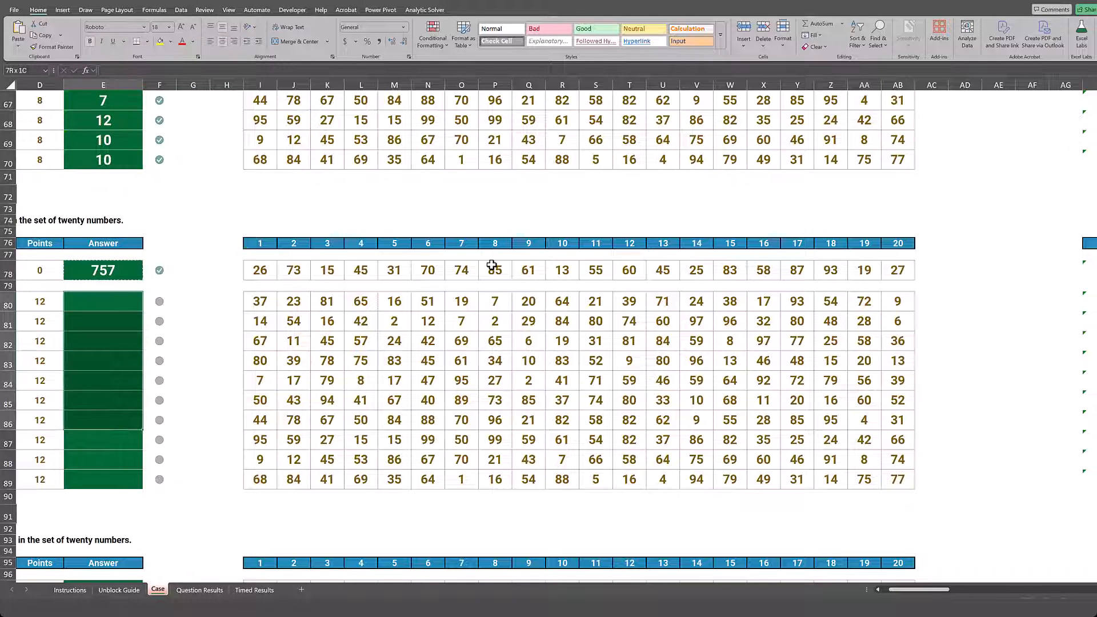
key("shift+Up")
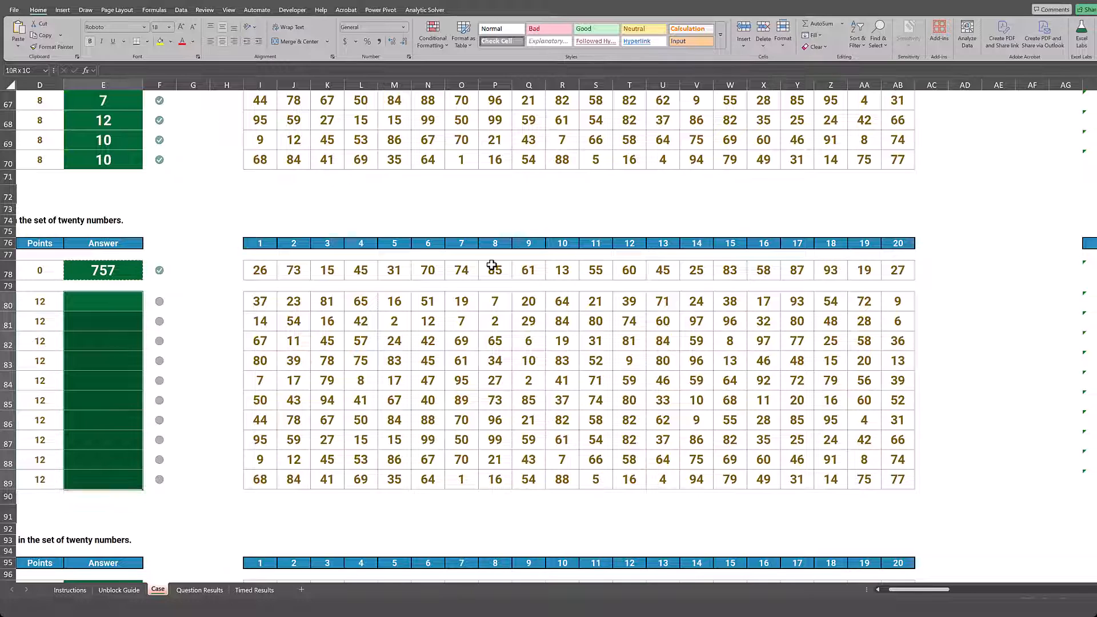
key("ctrl+v")
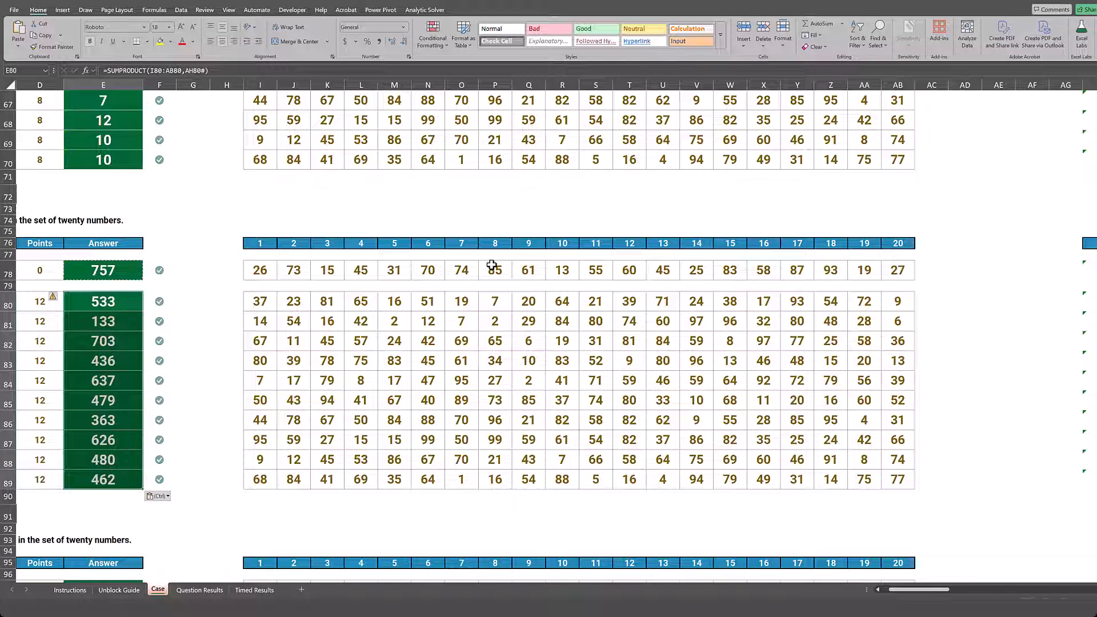
key("Right")
key("Right")
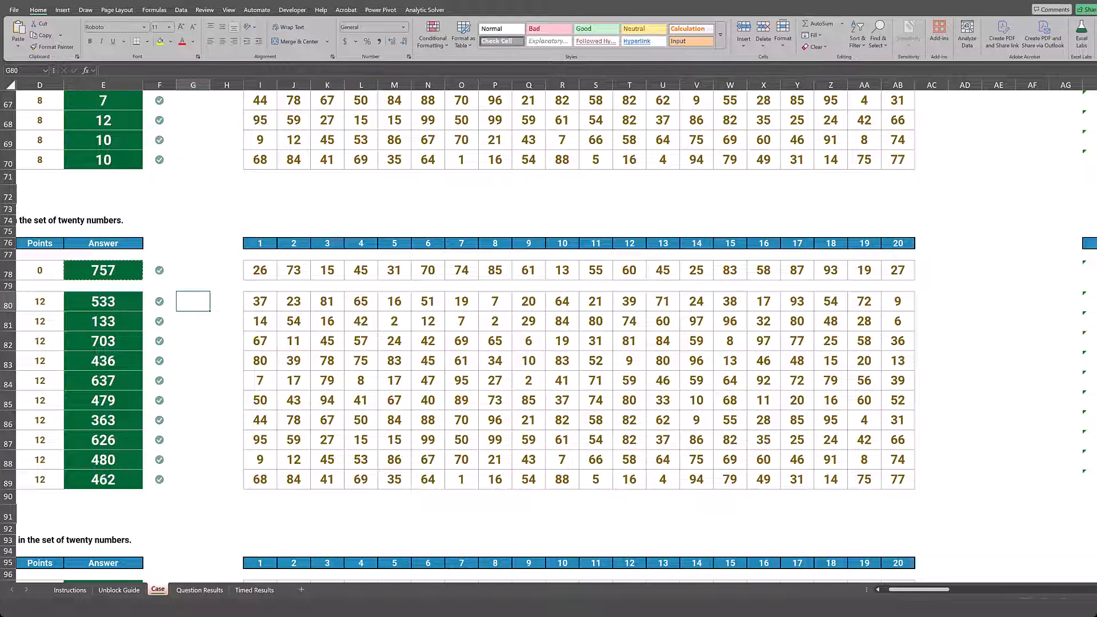
Enter =MAX(I97:AB97) in the Example5 answer cell E97 to find the largest number
scroll(800, 490, "down", 7)
scroll(799, 490, "left", 2)
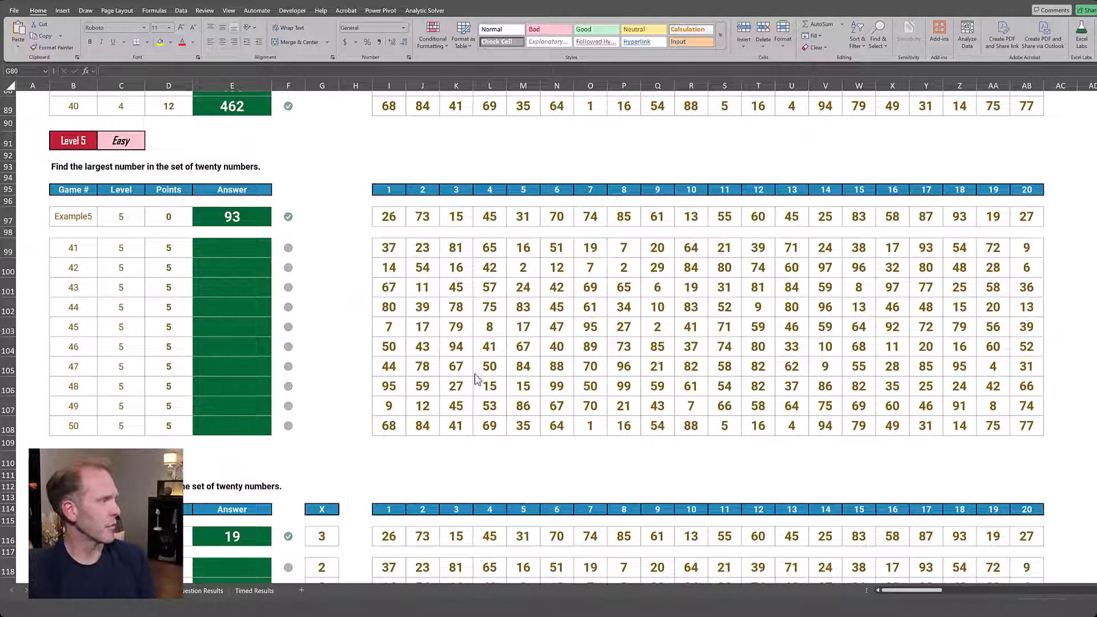
left_click(226, 216)
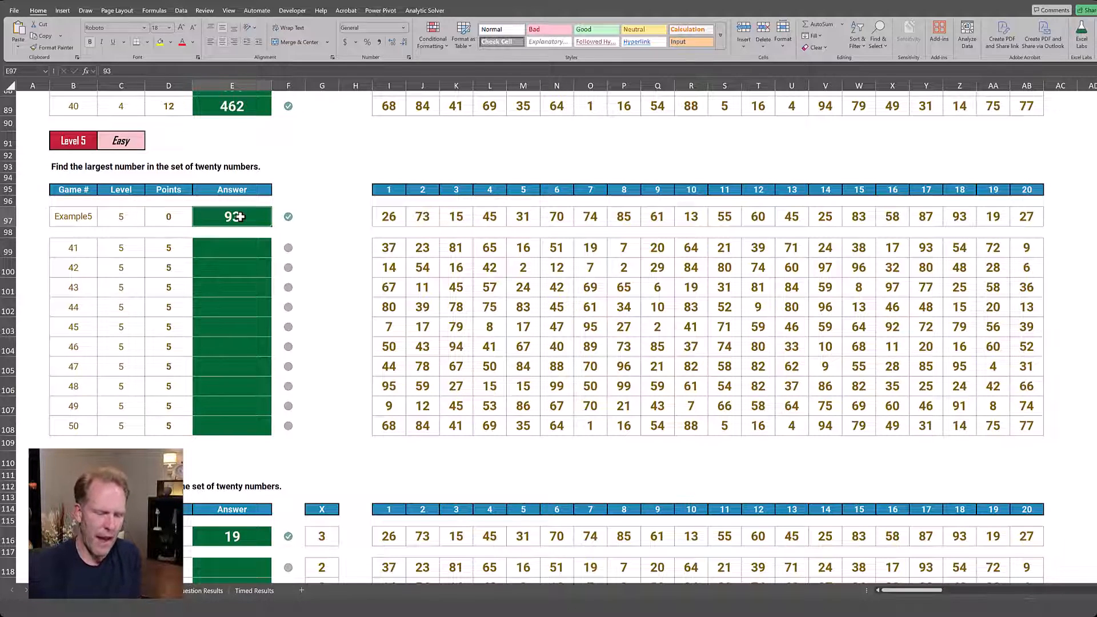
type("=max(")
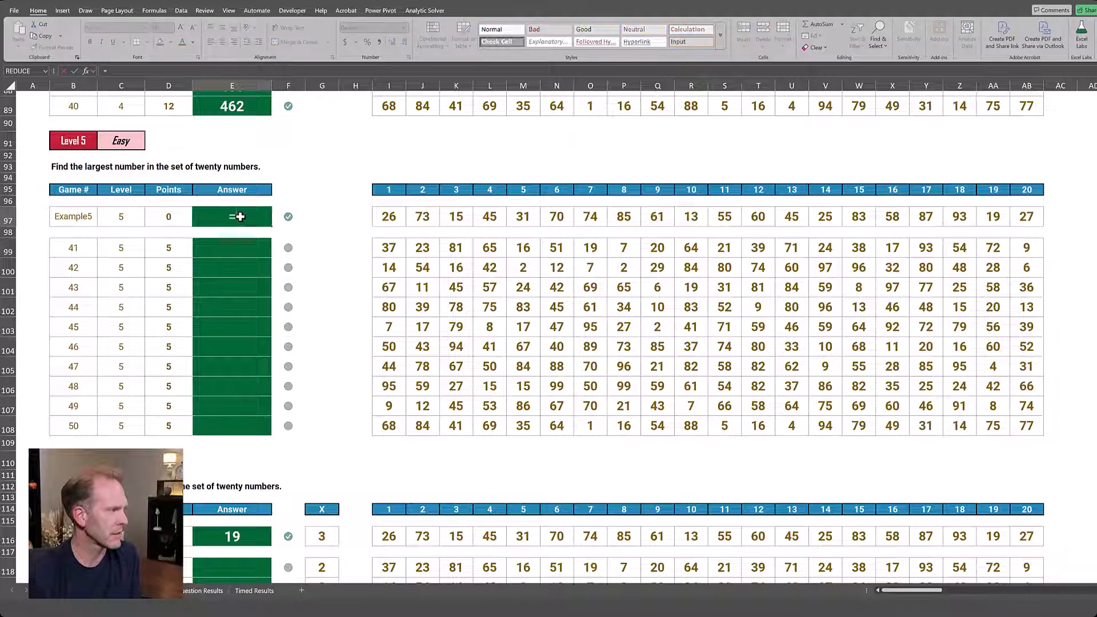
key("Right")
key("Right")
key("Right")
key("Right")
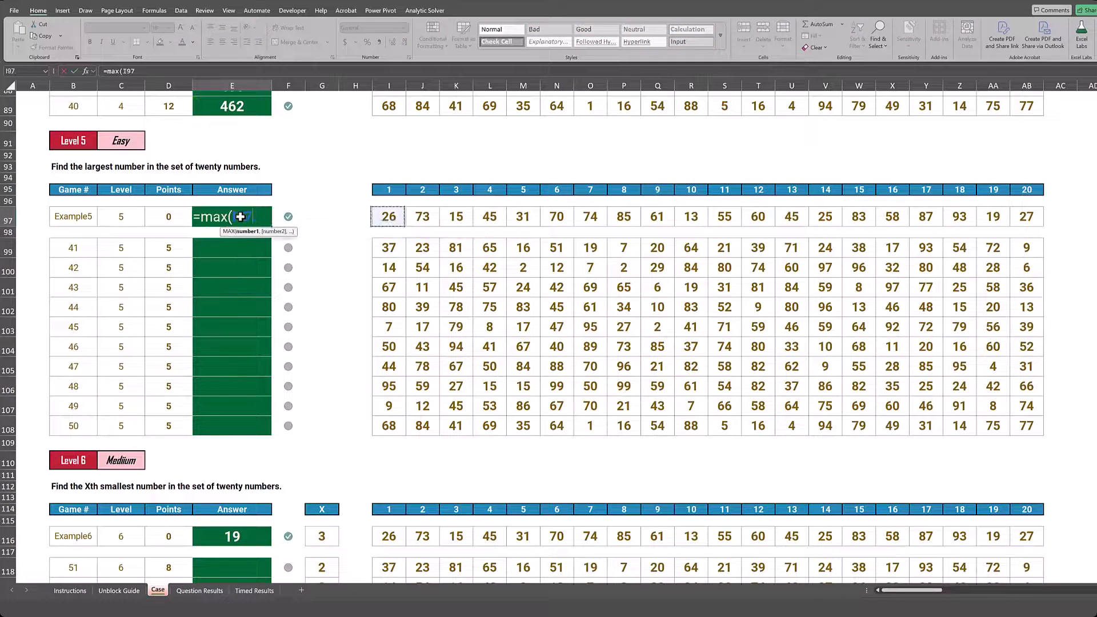
key("ctrl+shift+Right")
key("ctrl+Return")
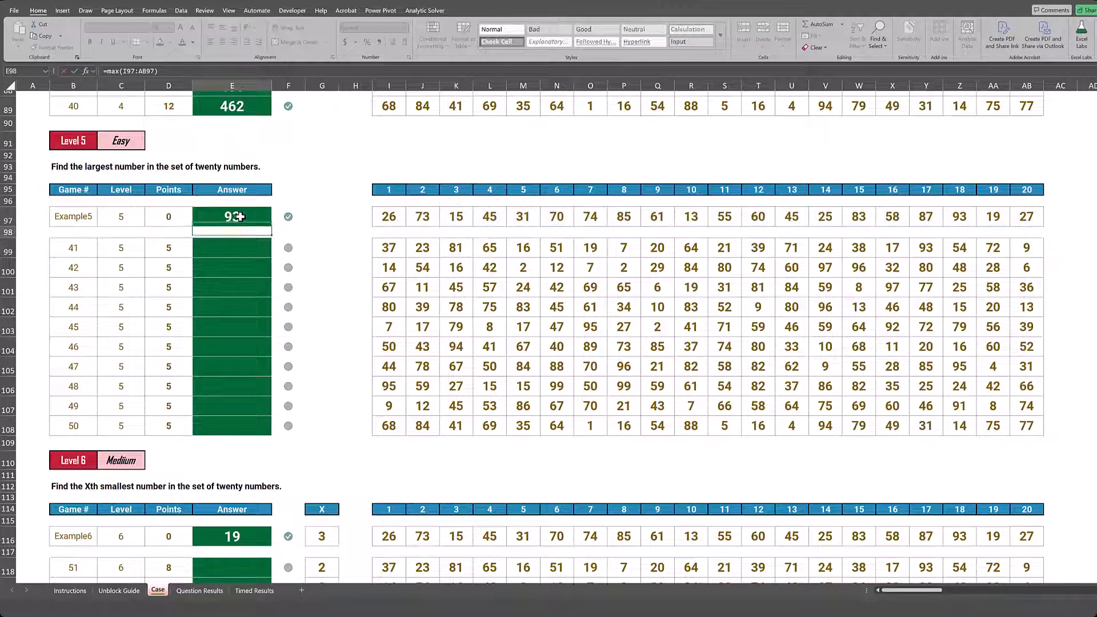
Copy the Example5 MAX formula from E97 into the Level 5 answer cells E99:E108
key("ctrl+c")
key("Down")
key("Down")
key("ctrl+shift+Down")
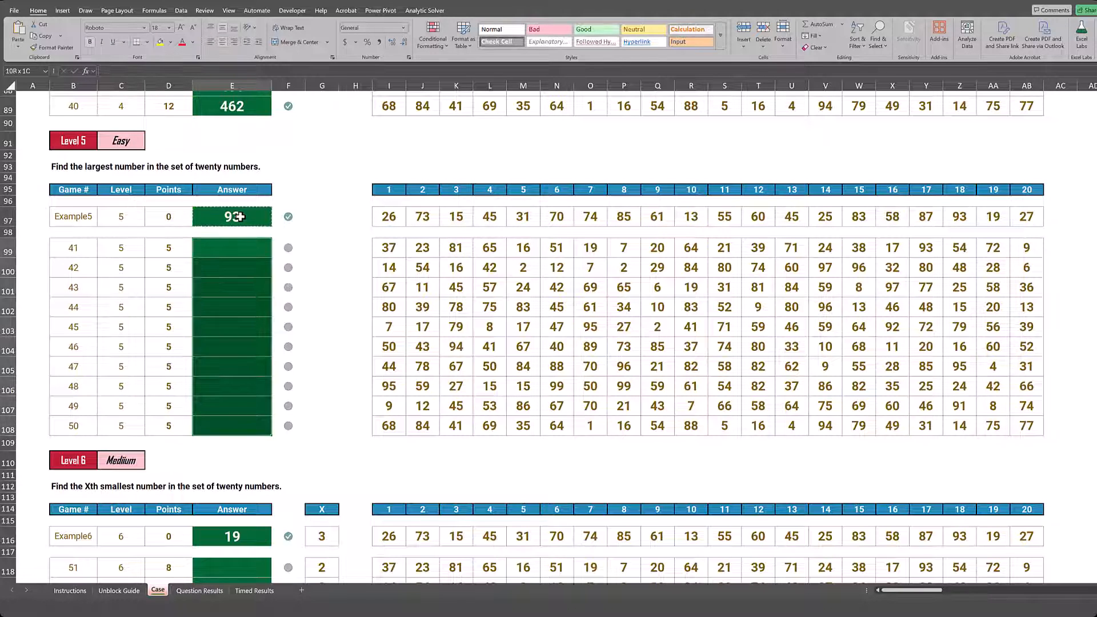
key("shift+Down")
key("shift+Up")
key("ctrl+v")
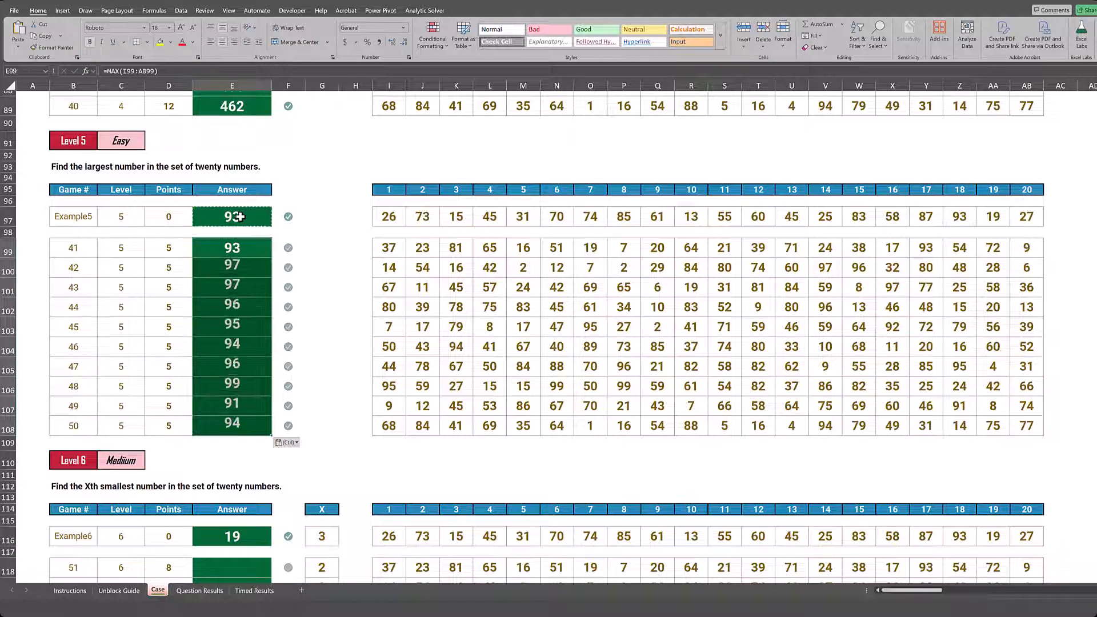
Review the Level 6 task on the Xth smallest number, including its X column and the Example6 row
key("Down")
key("Down")
key("Down")
key("Down")
key("Down")
key("Down")
key("Down")
key("Down")
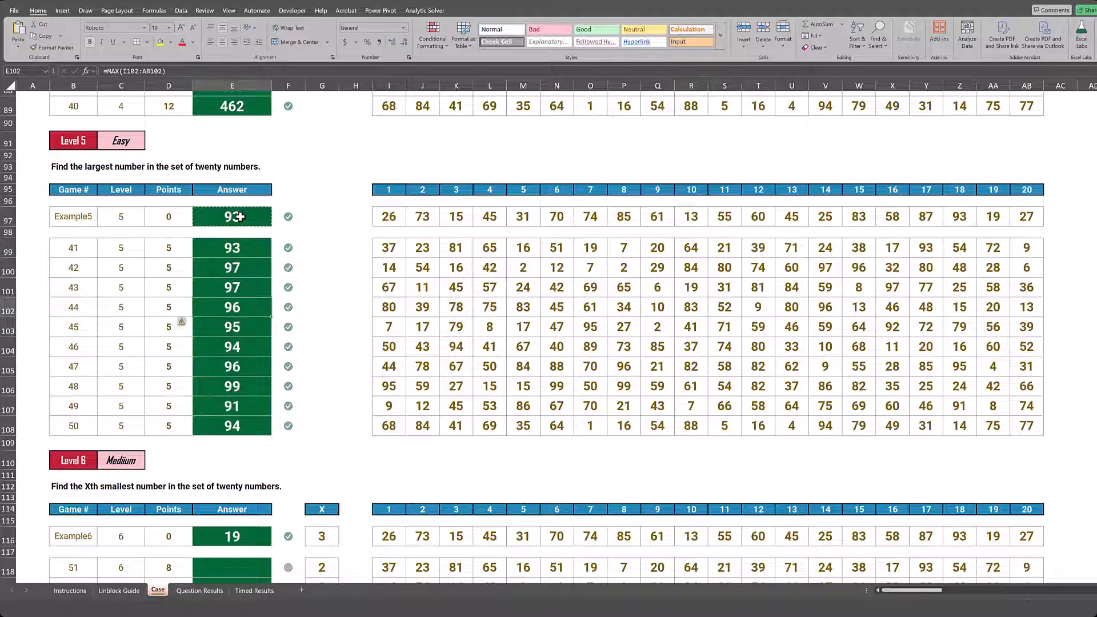
key("Down")
key("Down")
key("Down")
key("Down")
key("Down")
key("Down")
key("Down")
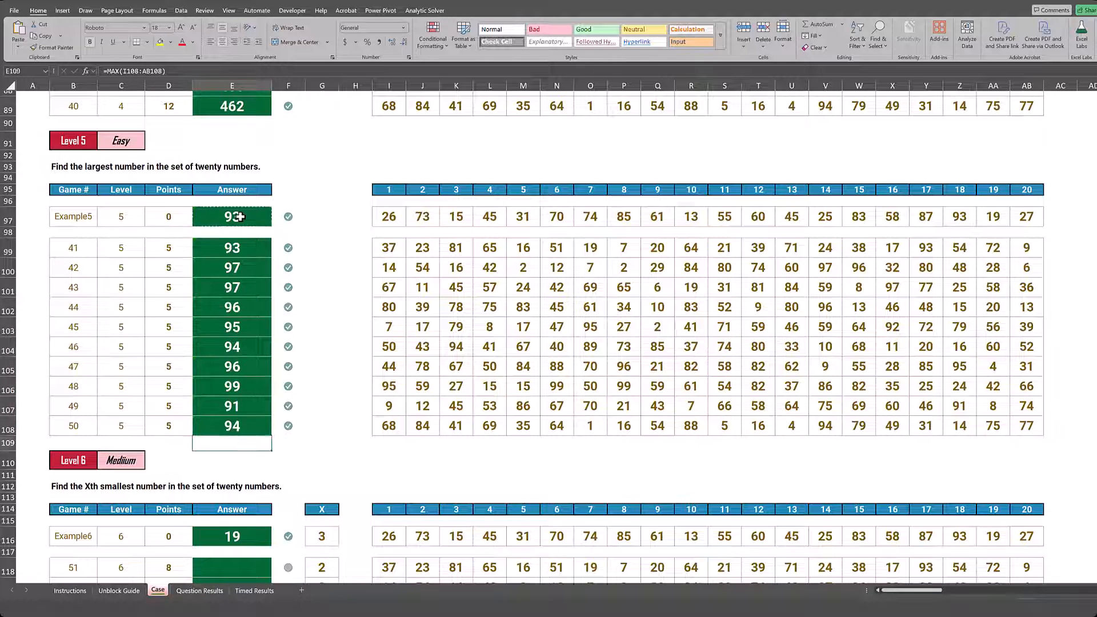
key("Down")
key("Down")
key("Down")
key("Down")
key("Down")
key("Down")
key("Down")
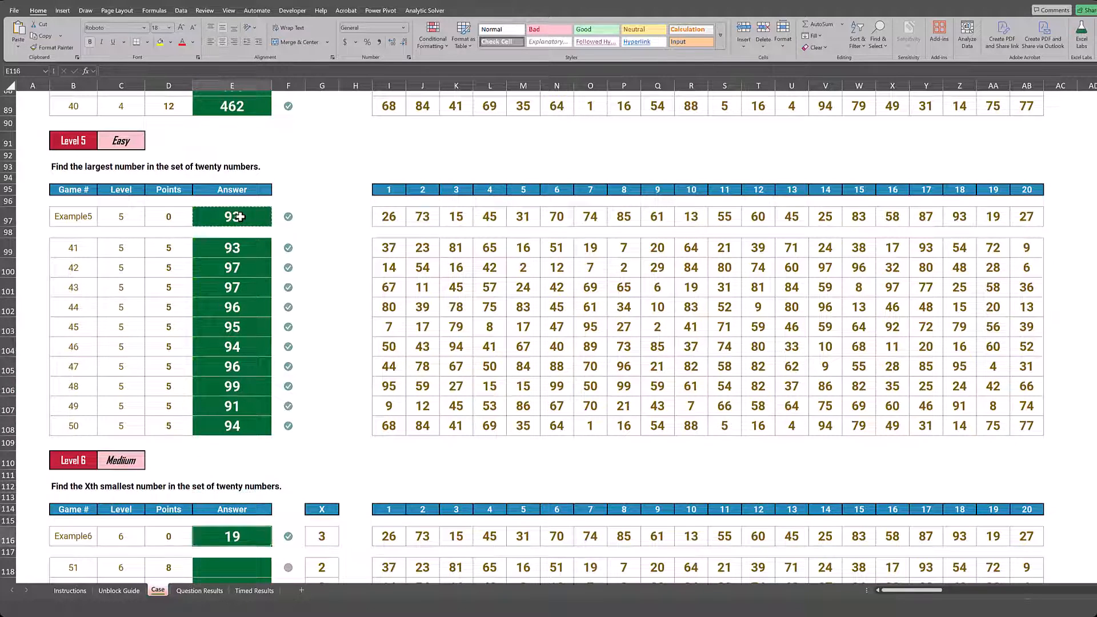
key("Down")
key("Down")
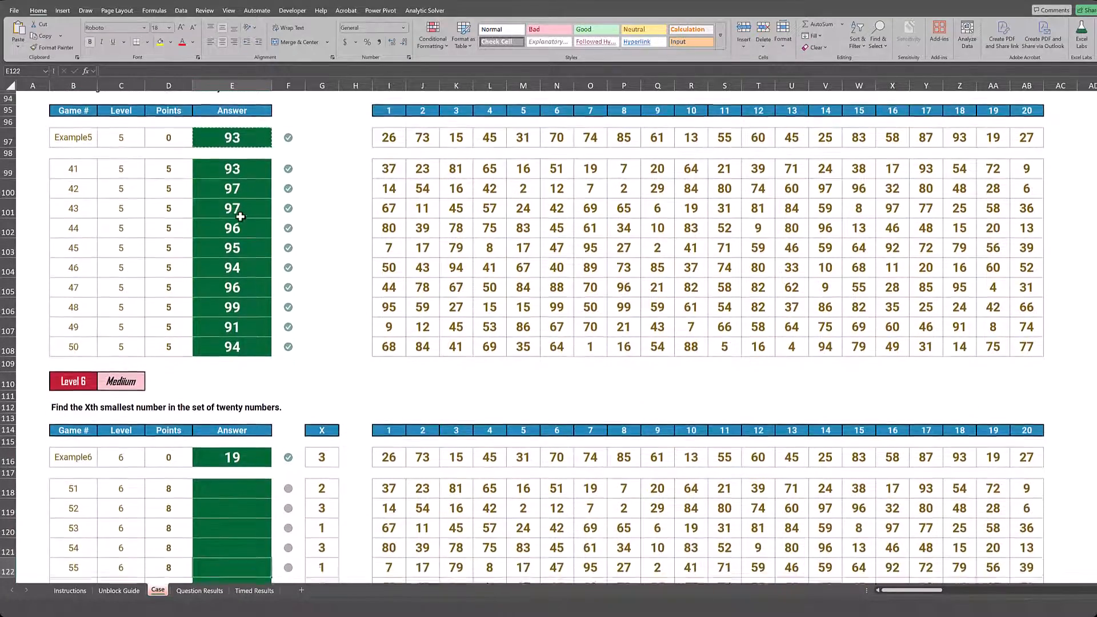
key("Up")
key("Up")
key("Up")
key("Up")
key("Up")
key("Up")
key("Up")
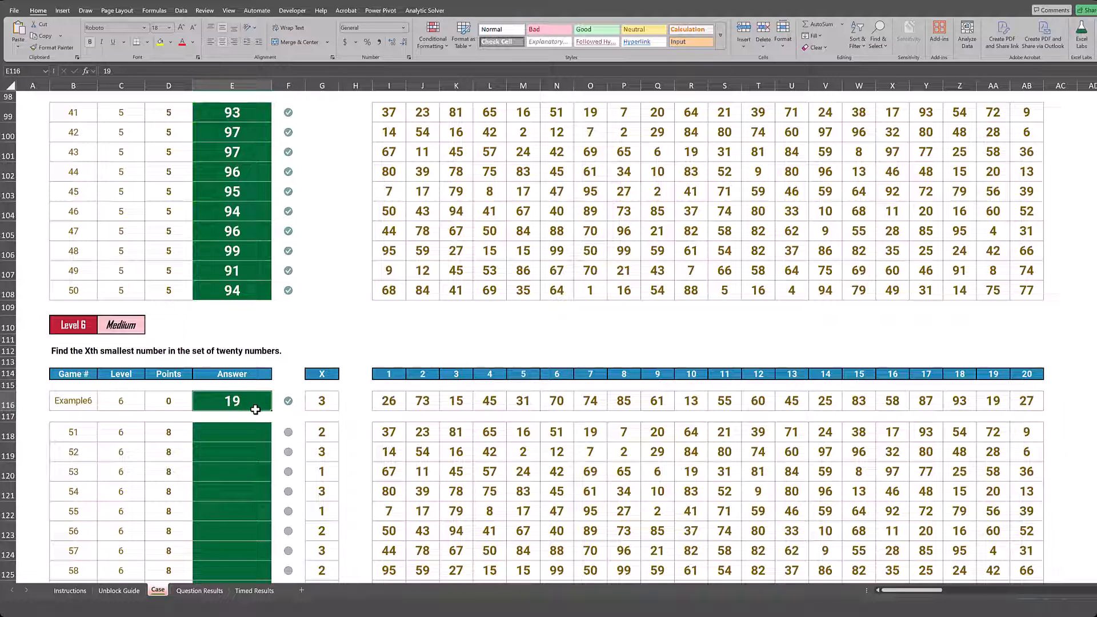
Enter =SMALL(I116:AB116,G116) in the Example6 answer cell E116 to find the Xth smallest number
type("=small")
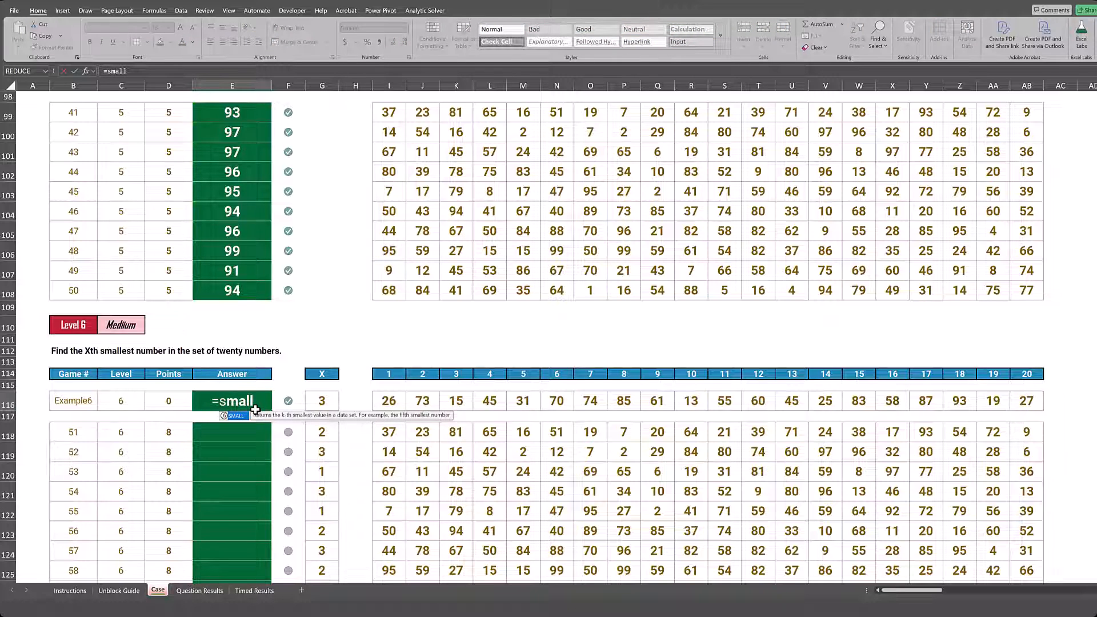
type("(")
key("Right")
key("Right")
key("Right")
key("Right")
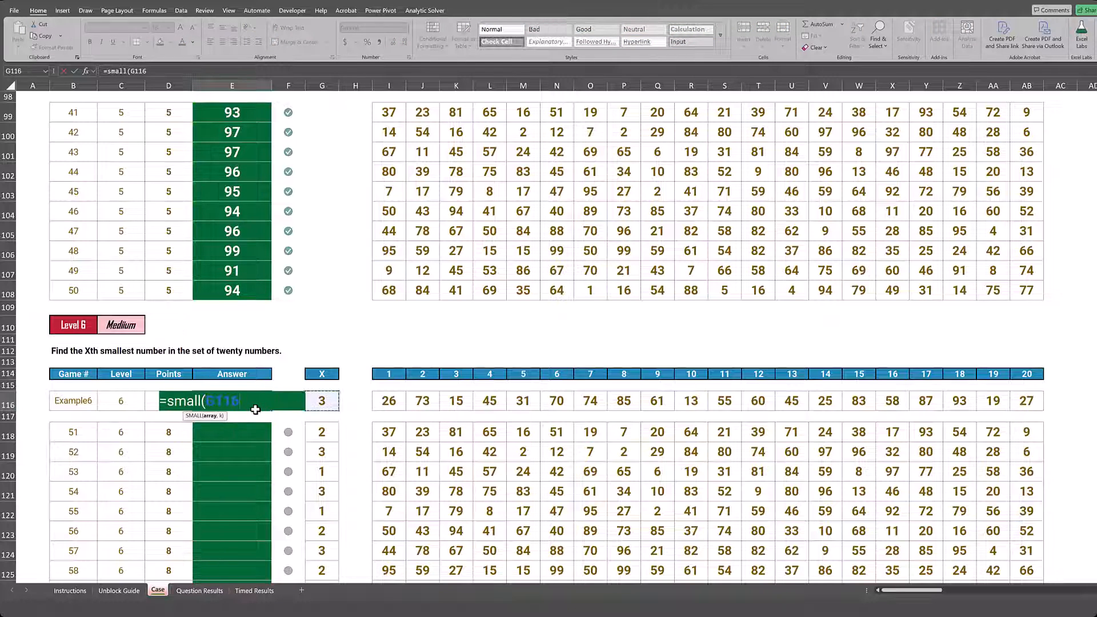
key("ctrl+shift+Right")
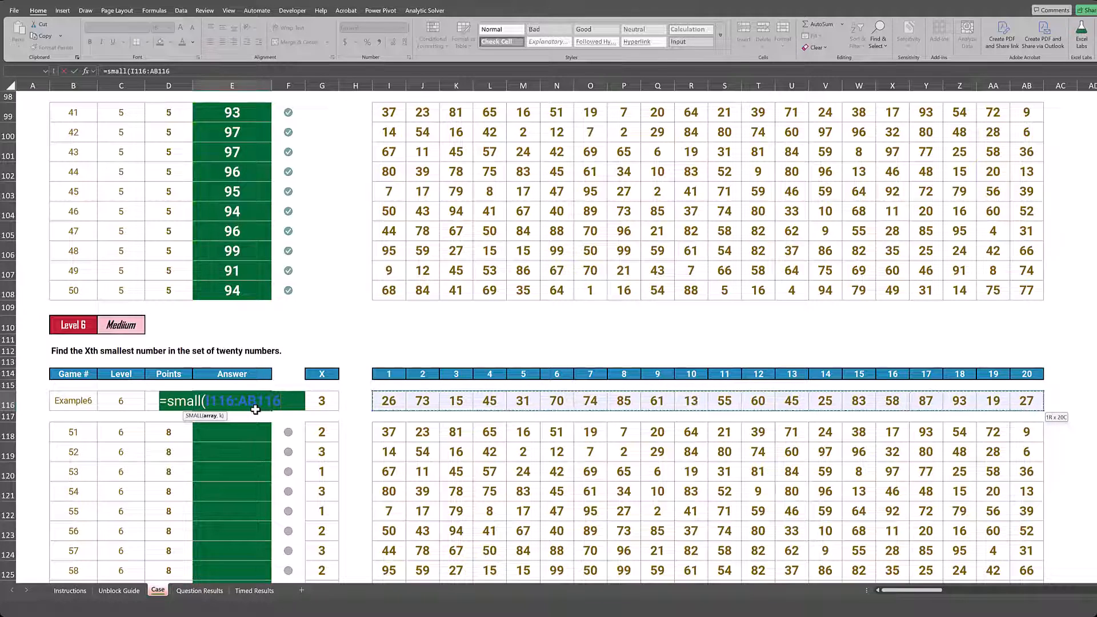
type(",")
key("Right")
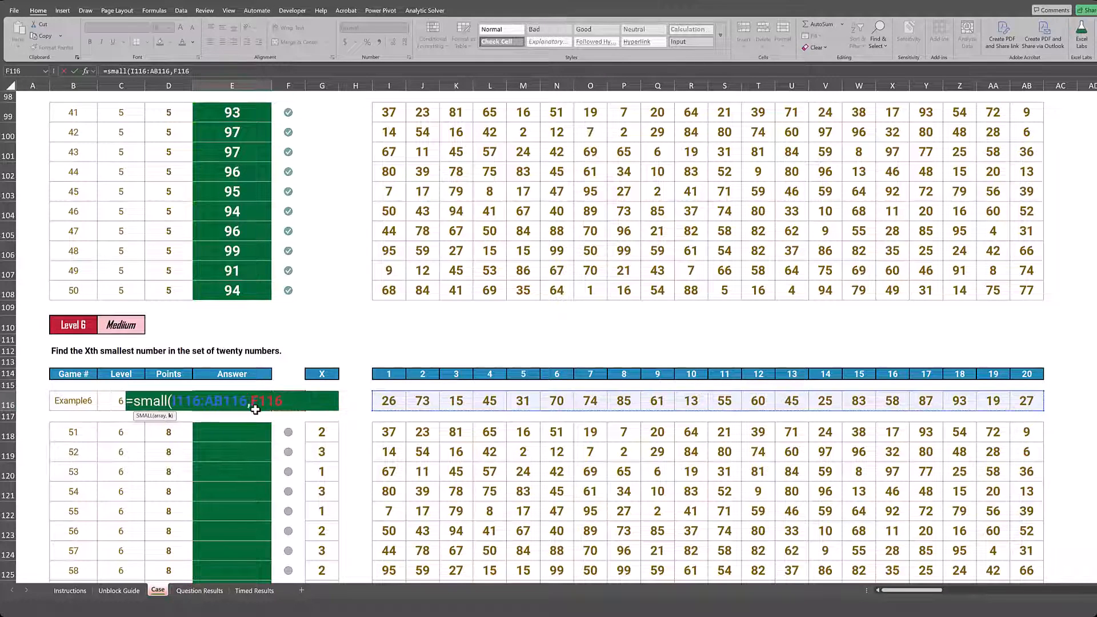
key("Right")
type(")")
key("Return")
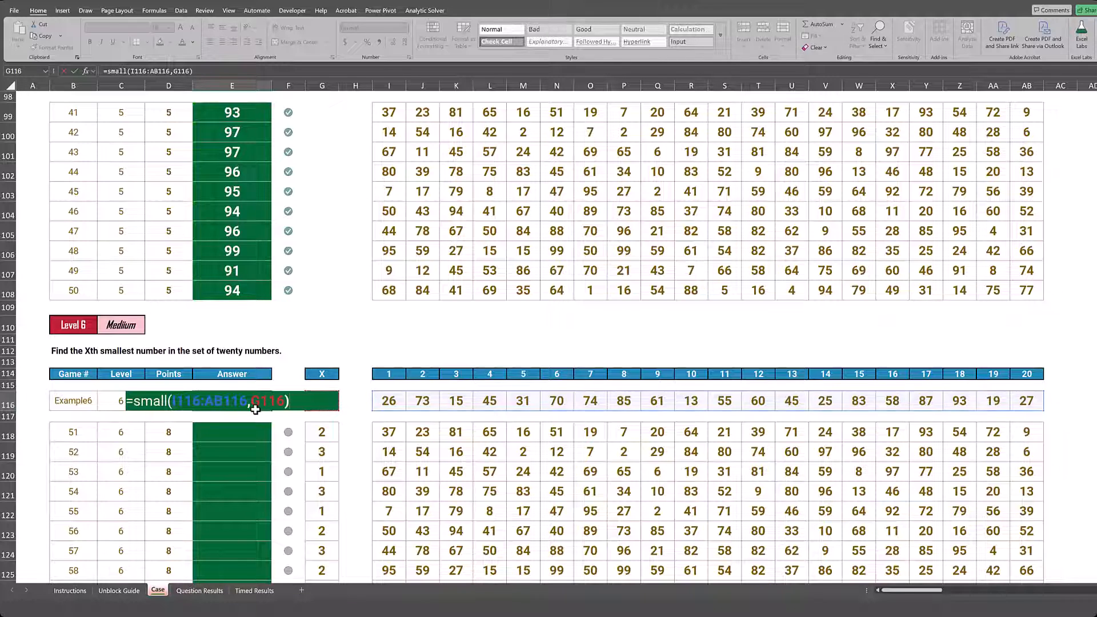
Copy the Example6 SMALL formula from E116 into the Level 6 answer cells E118:E127
key("Up")
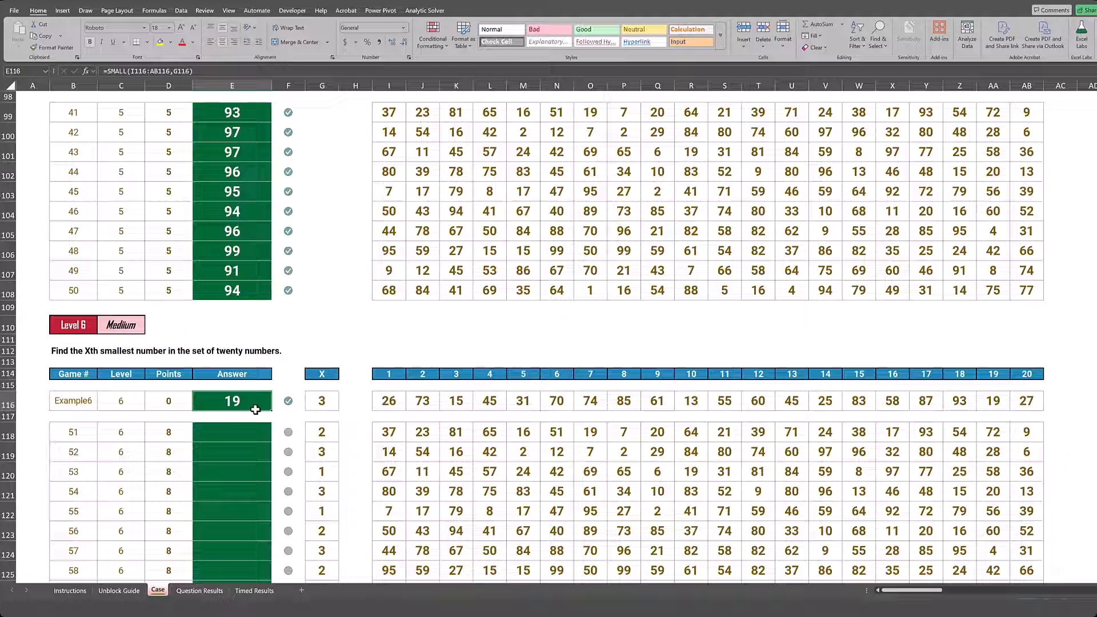
key("ctrl+c")
key("Down")
key("Down")
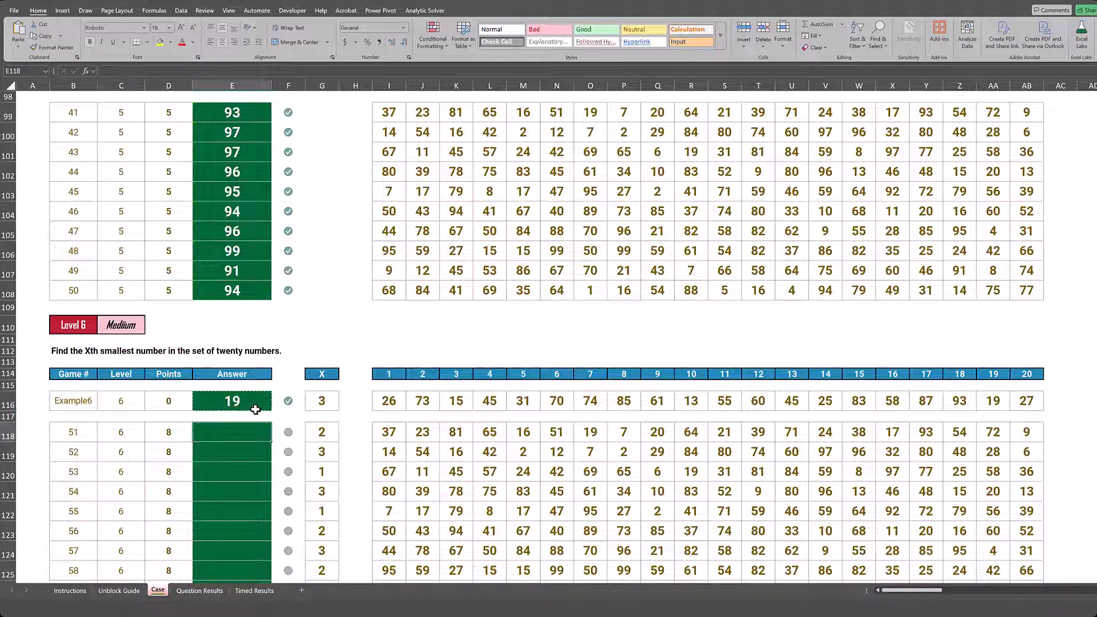
key("shift+Down")
key("shift+Down")
key("shift+Down")
key("shift+Down")
key("shift+Down")
key("shift+Down")
key("shift+Down")
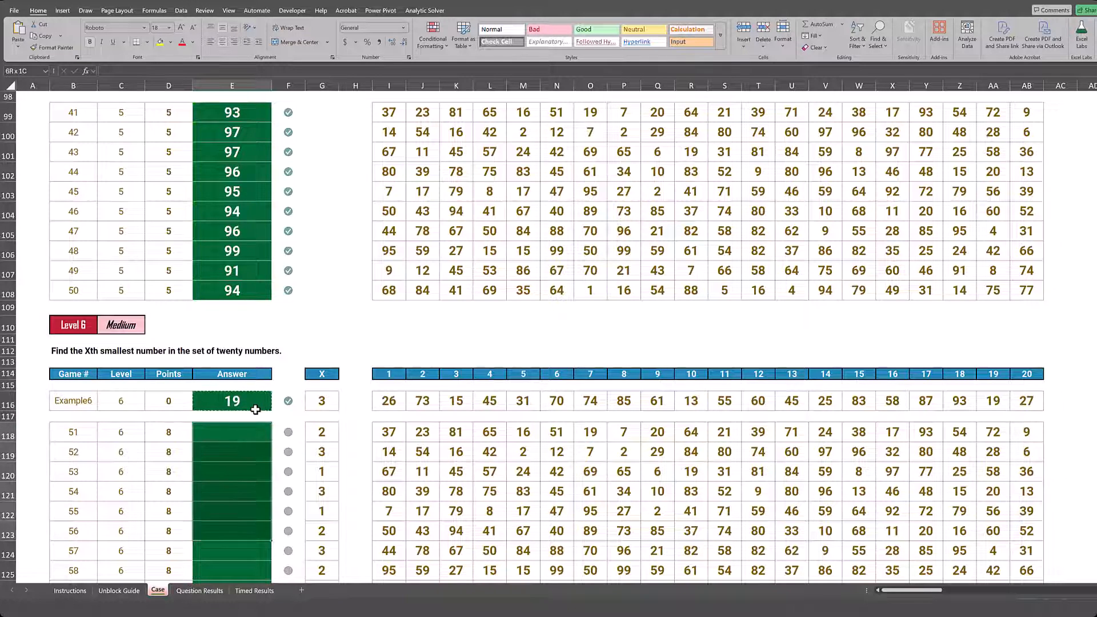
key("shift+Down")
key("shift+Down")
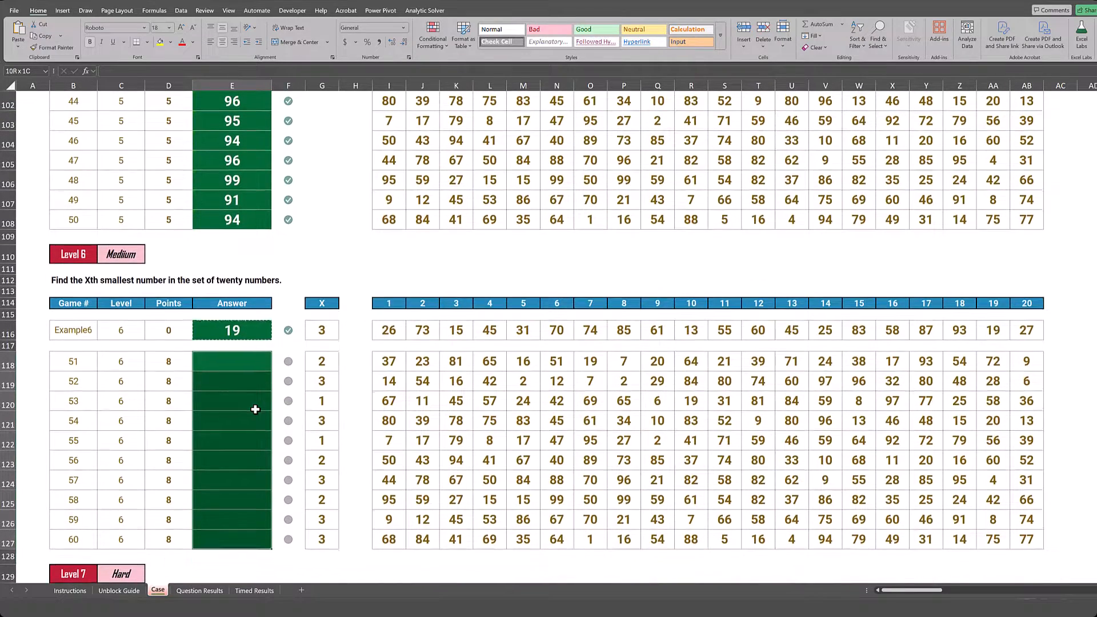
key("ctrl+v")
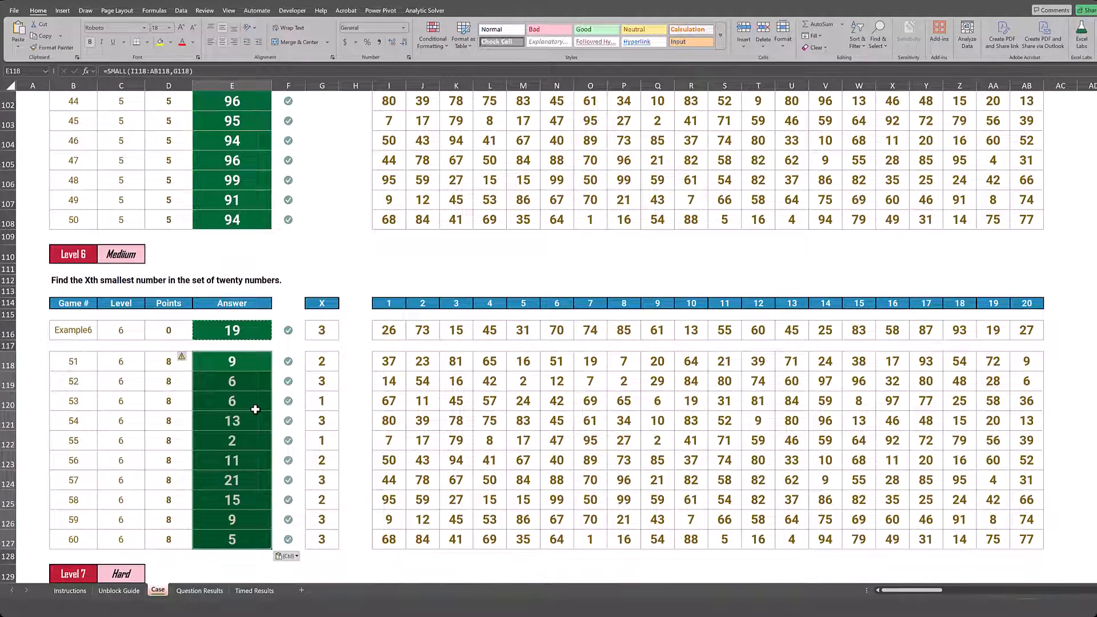
Enter =SMALL(I135:AB135,G135) in helper cell AE135 to find the Xth smallest number of the Level 7 Example7 row
scroll(257, 414, "down", 2)
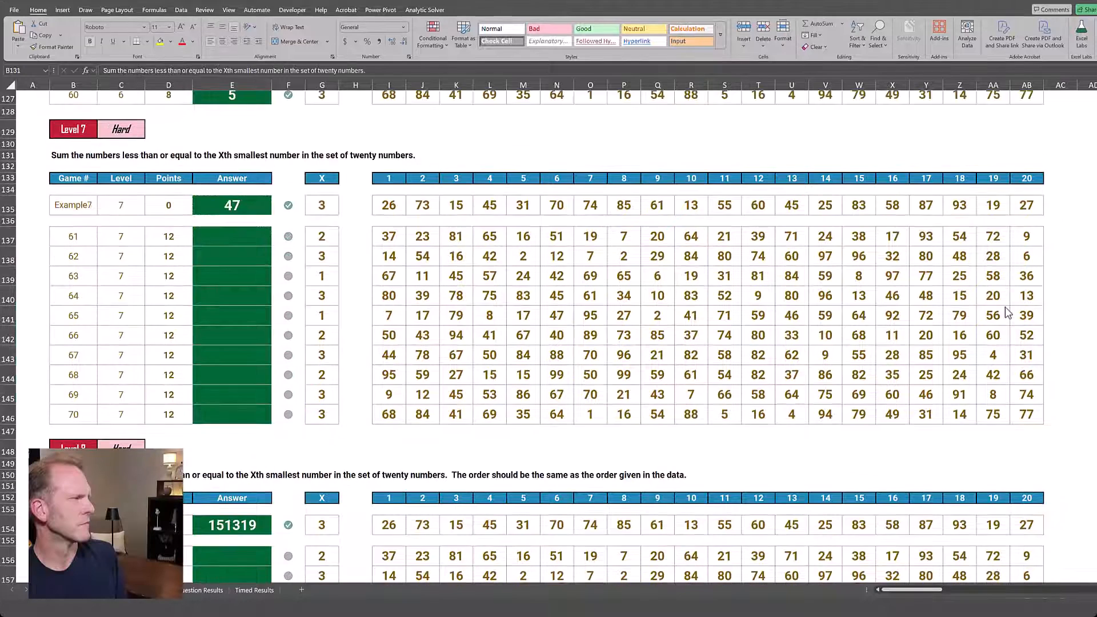
scroll(996, 317, "down", 6)
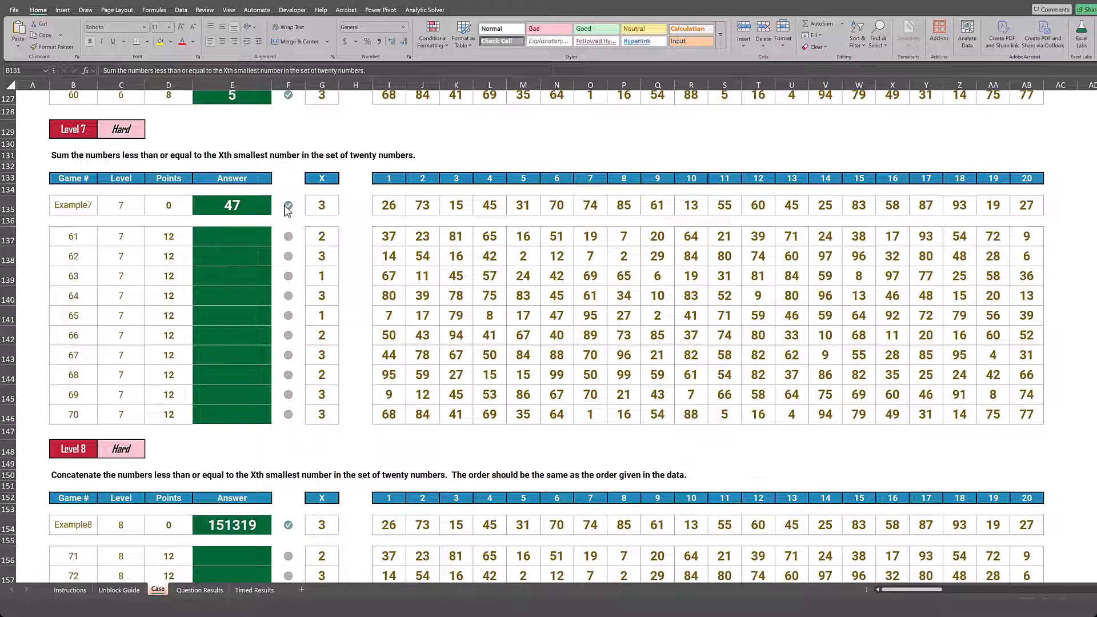
left_click(1087, 207)
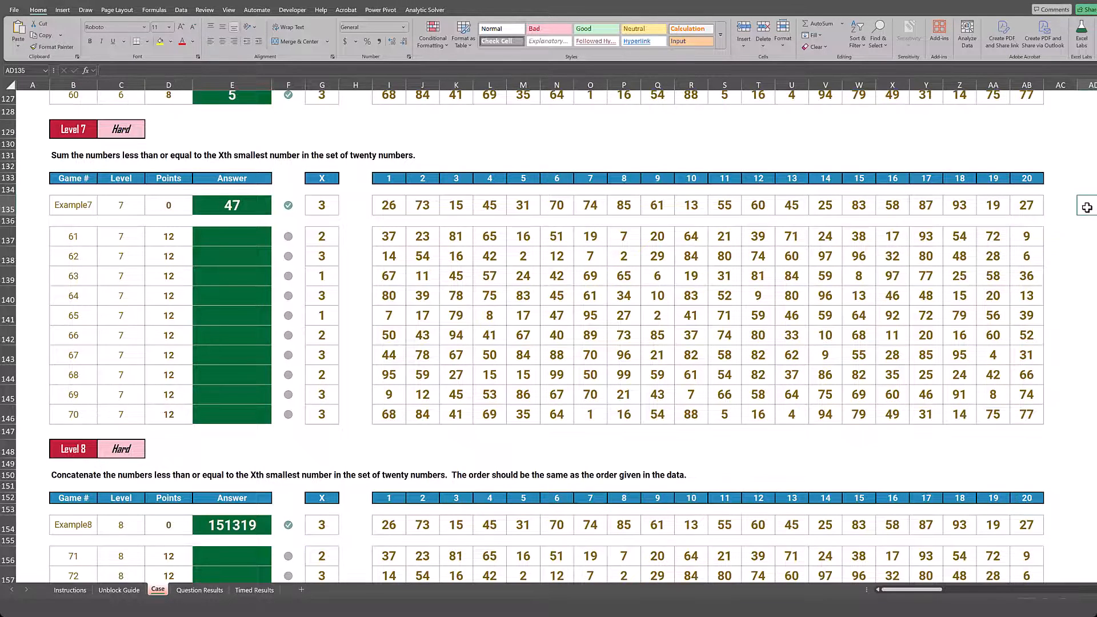
key("Right")
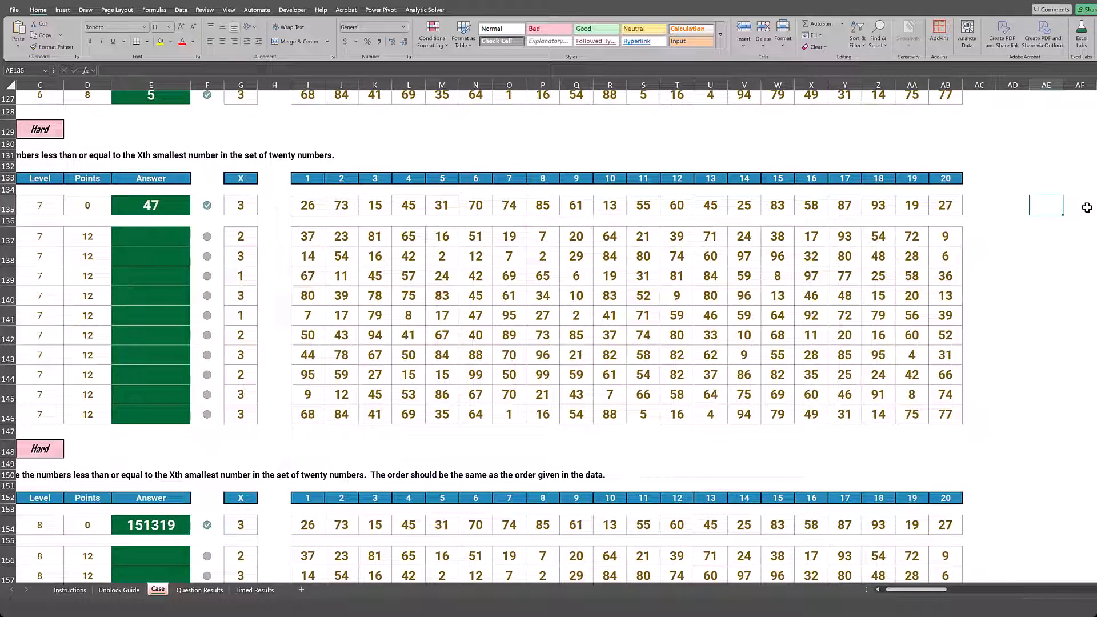
type("=small")
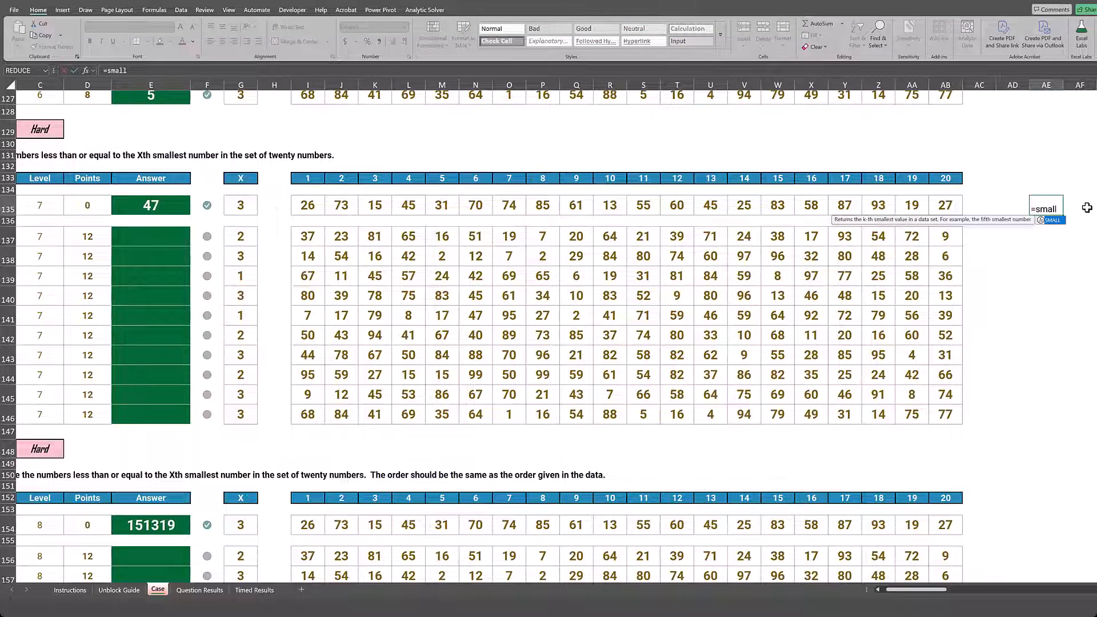
type("(")
key("Left")
key("Left")
key("Left")
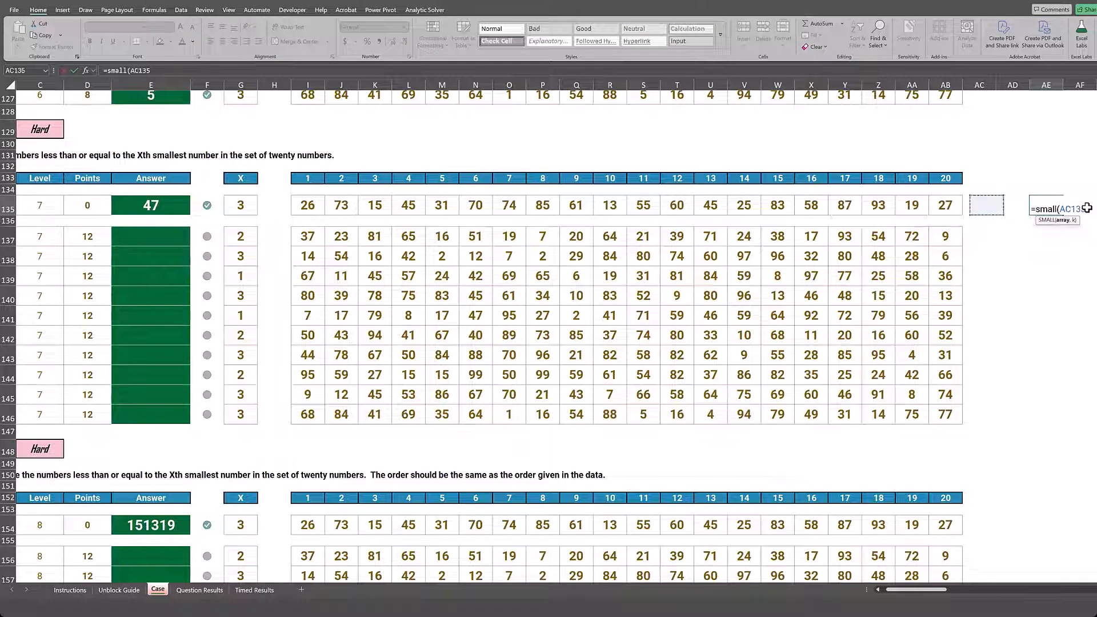
key("shift+Left")
key("shift+Left")
key("shift+Left")
key("shift+Left")
key("shift+Left")
key("shift+Left")
key("shift+Left")
key("shift+Left")
key("shift+Left")
key("shift+Left")
key("shift+Left")
key("shift+Left")
key("shift+Left")
key("shift+Left")
key("shift+Left")
key("shift+Left")
key("shift+Left")
key("shift+Left")
key("shift+Left")
key("shift+Left")
key("shift+Left")
key("shift+Left")
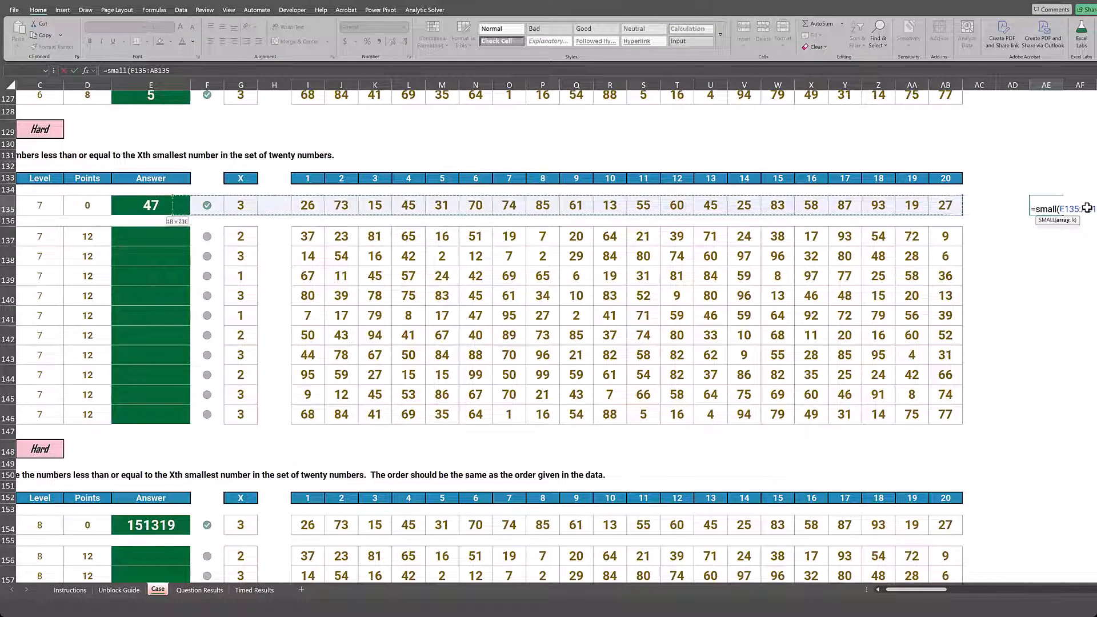
key("shift+Right")
key("shift+Right")
key("shift+Right")
type(",")
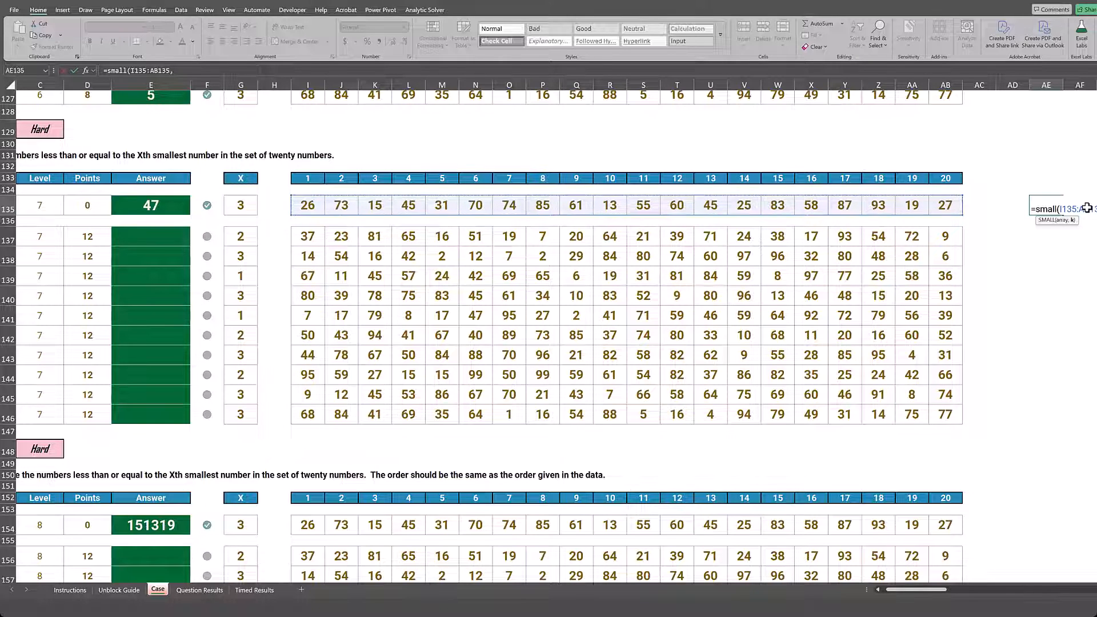
key("Left")
key("Left")
key("Left")
key("Left")
key("Left")
key("Left")
key("Left")
key("Left")
key("Left")
key("Left")
key("Left")
key("Left")
key("Left")
key("Left")
key("Left")
key("Left")
key("Left")
key("Left")
key("Left")
key("Left")
key("Left")
key("Left")
key("Left")
key("Right")
key("Right")
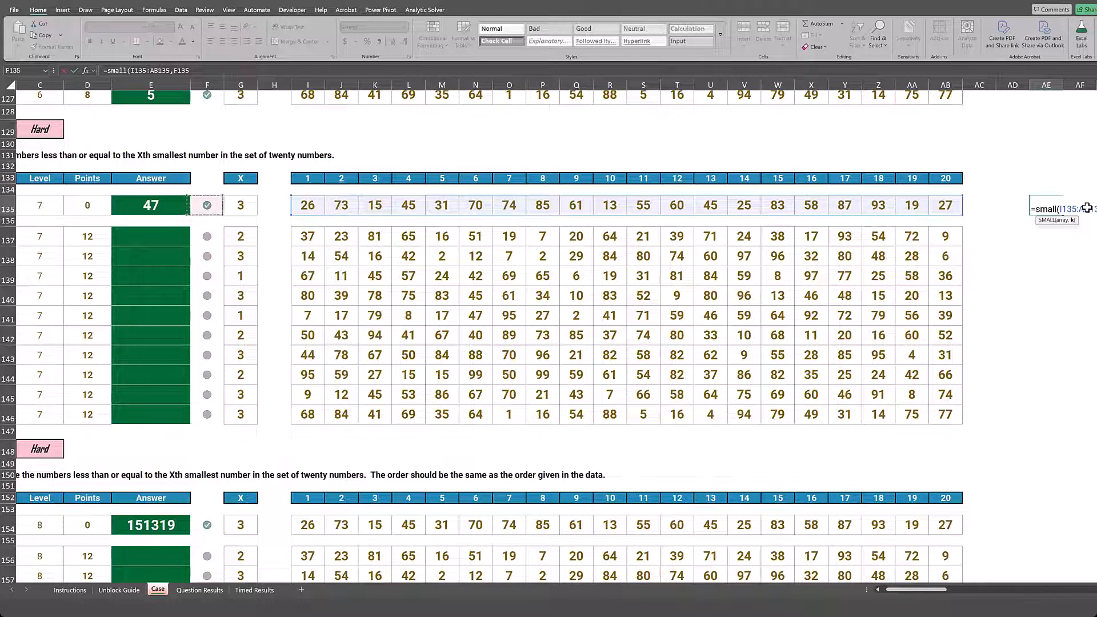
type(")")
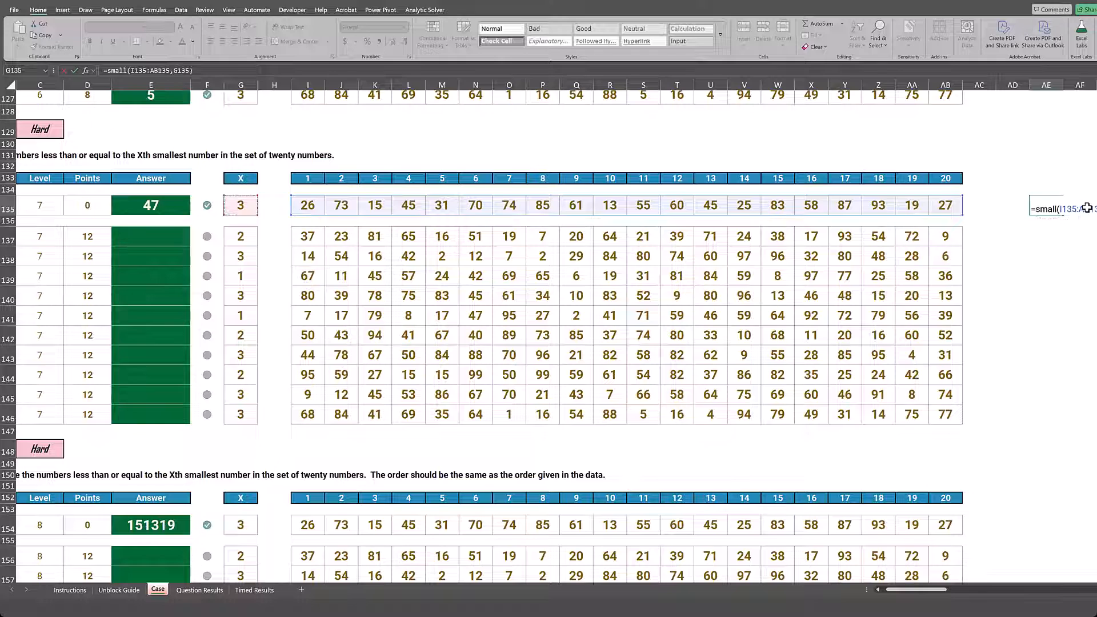
key("ctrl+Return")
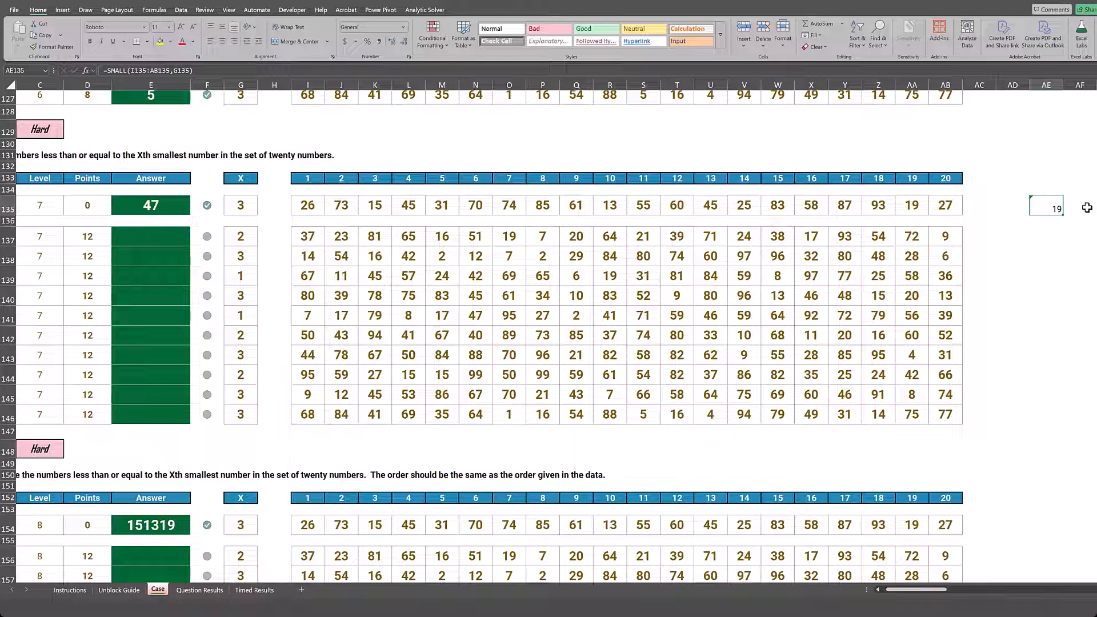
Examine which Example7 numbers in row 135 are less than or equal to the Xth smallest number in AE135
key("Left")
key("Left")
key("Left")
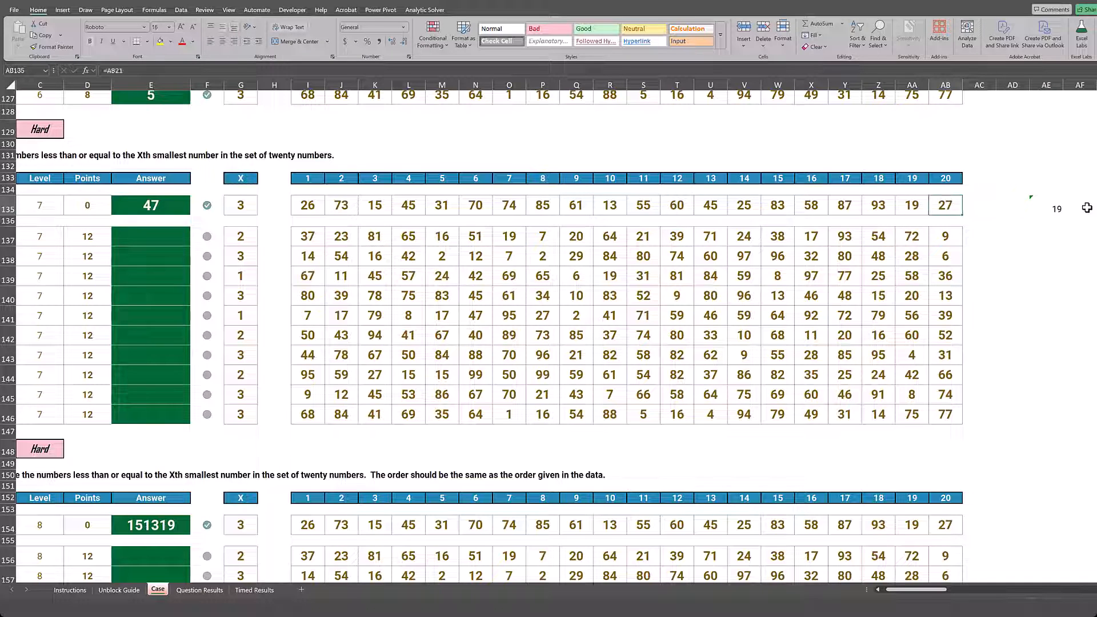
key("shift+Left")
key("shift+Left")
key("shift+Left")
key("shift+Left")
key("shift+Left")
key("shift+Left")
key("shift+Left")
key("shift+Left")
key("shift+Left")
key("shift+Left")
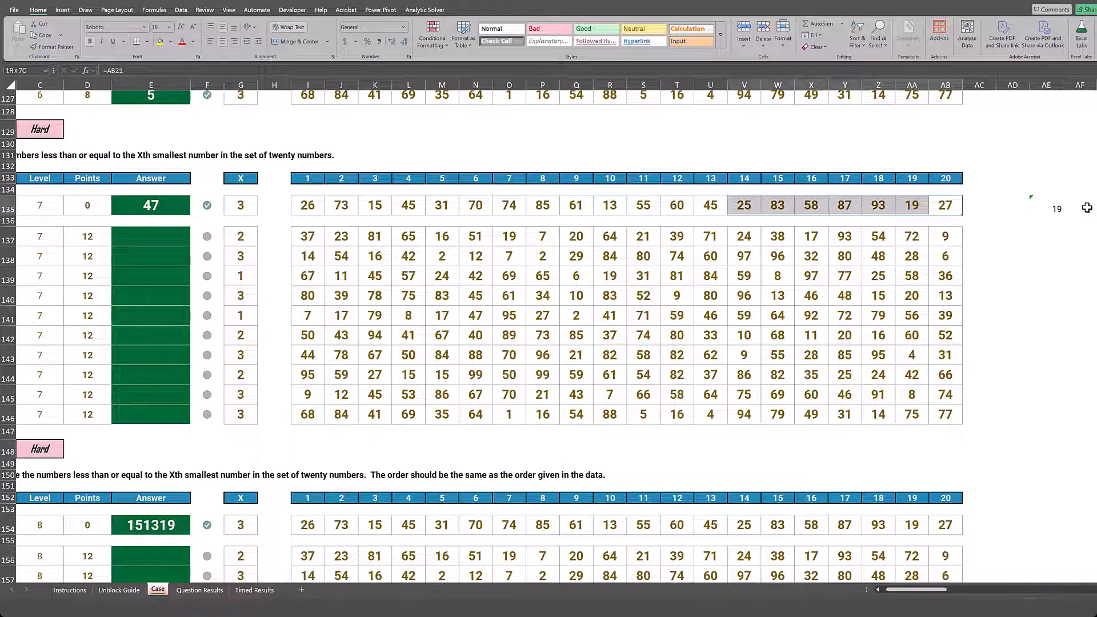
key("shift+Left")
key("shift+Left")
key("shift+Left")
key("shift+Left")
key("shift+Left")
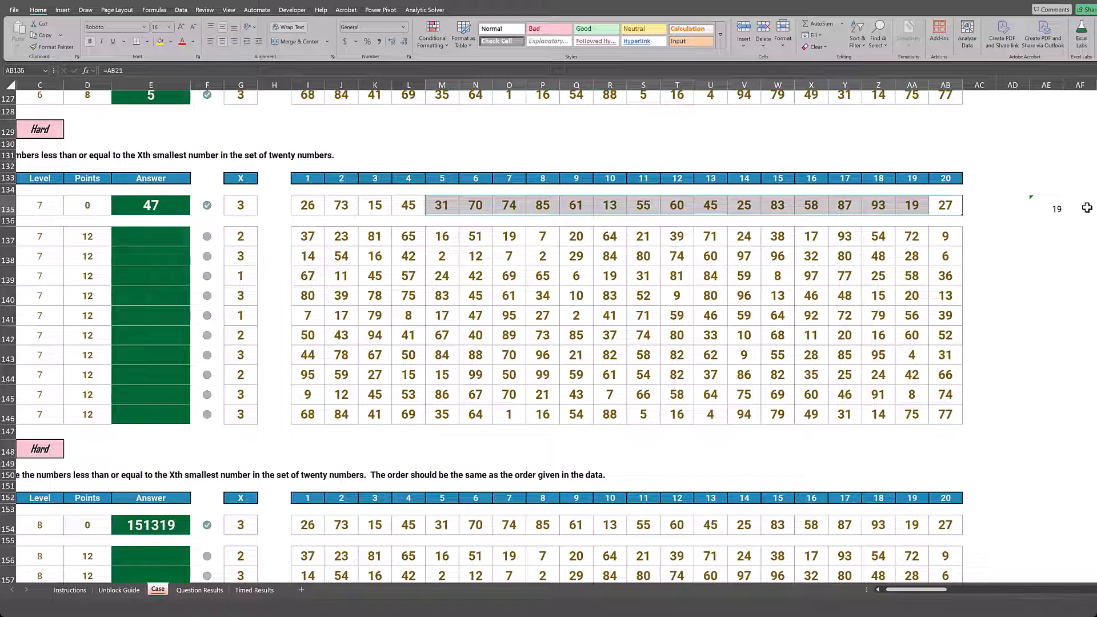
left_click(1053, 207)
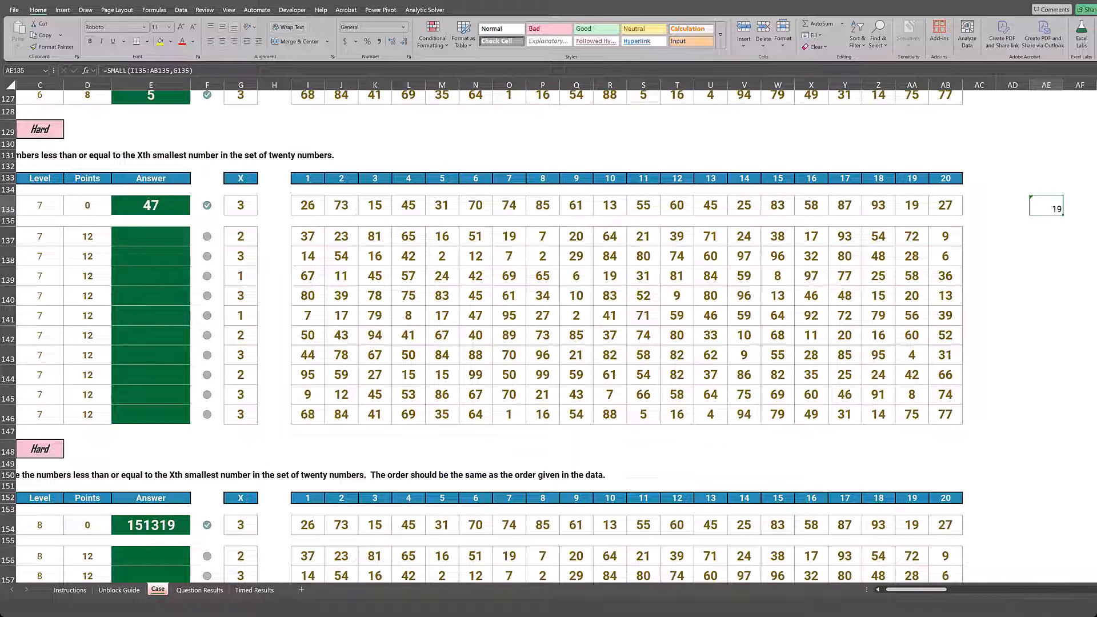
Enter =FILTER(I135:AB135,I135:AB135<=AE135) in helper cell AG135 to list the Example7 numbers up to the Xth smallest
left_click(1092, 206)
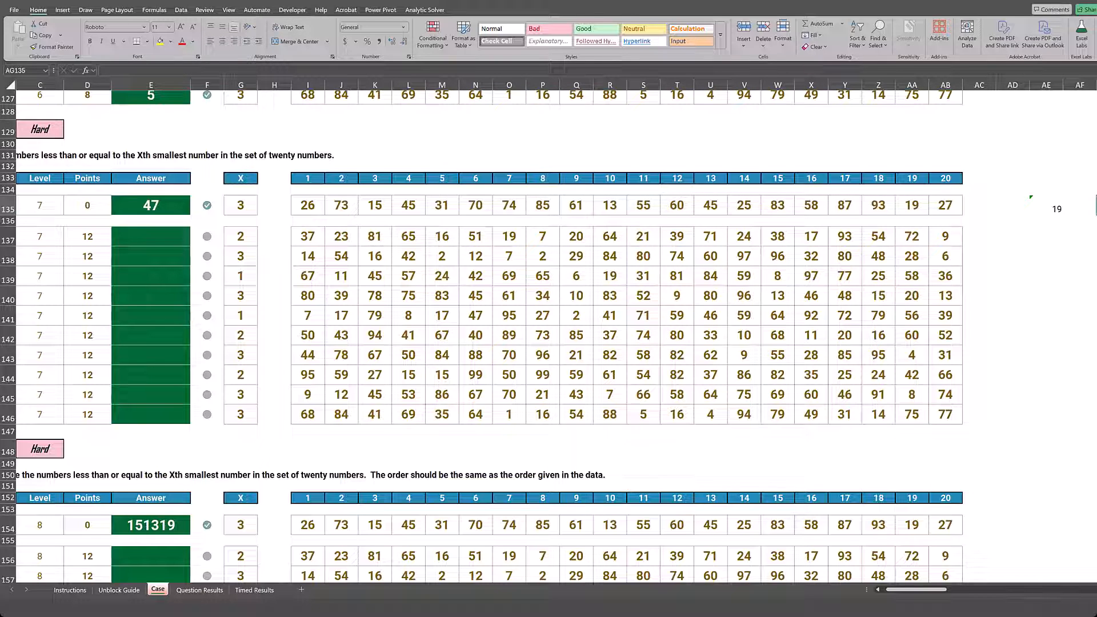
type("=filter")
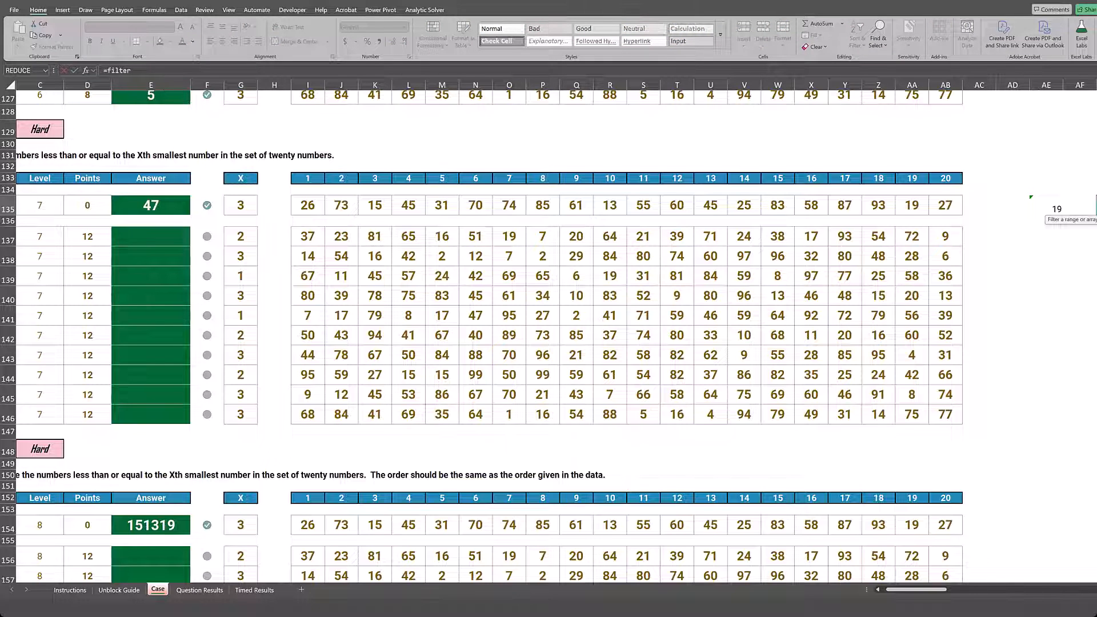
type("(")
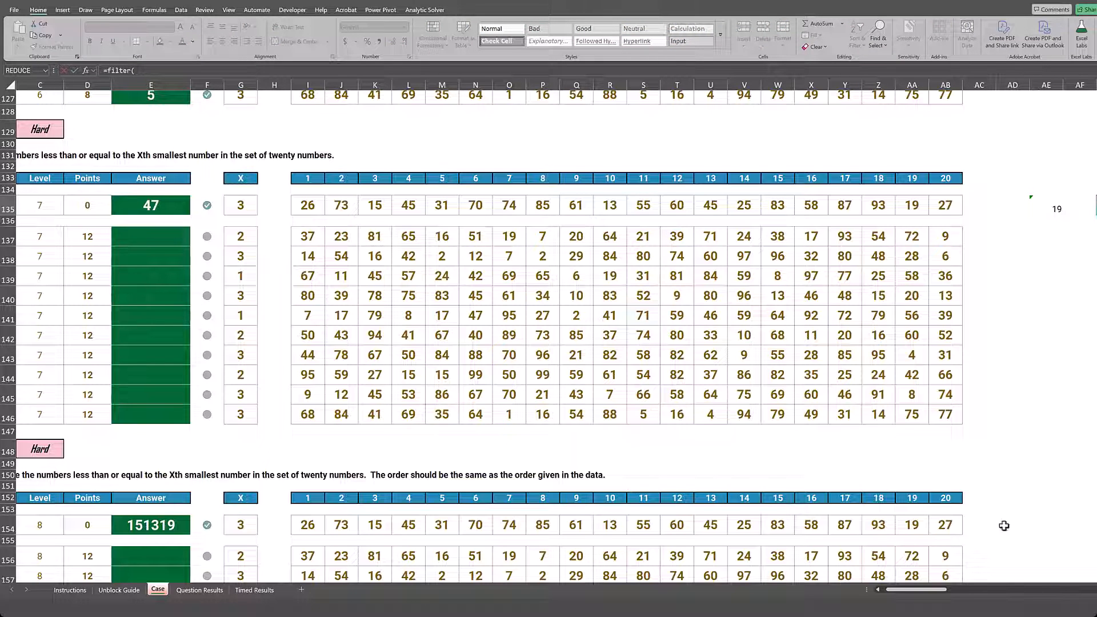
left_click_drag(926, 596, 943, 596)
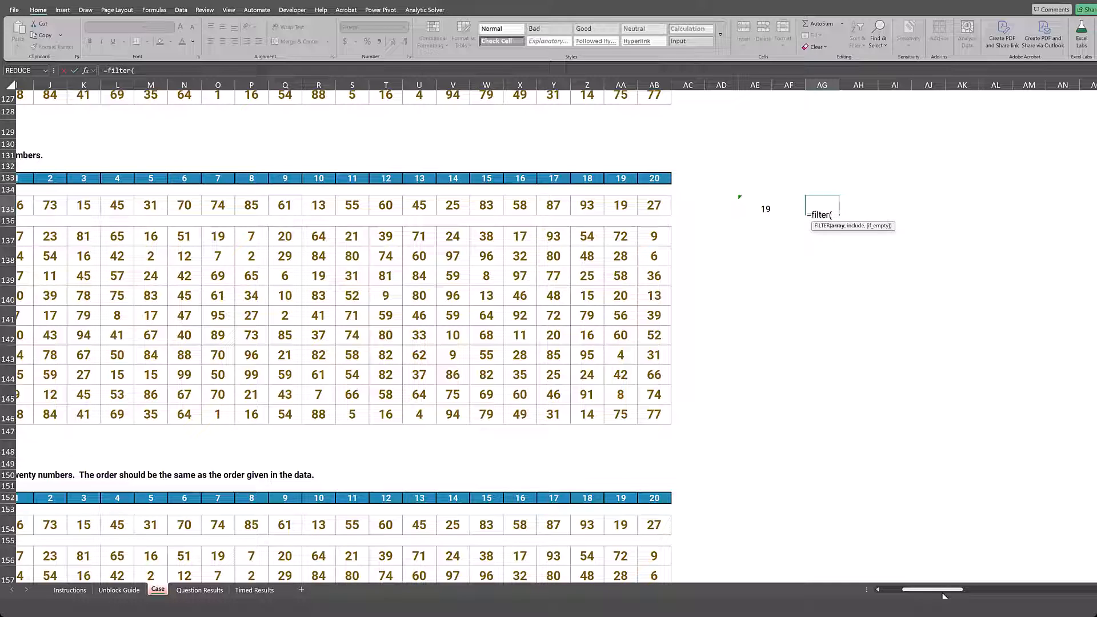
scroll(944, 596, "left", 1)
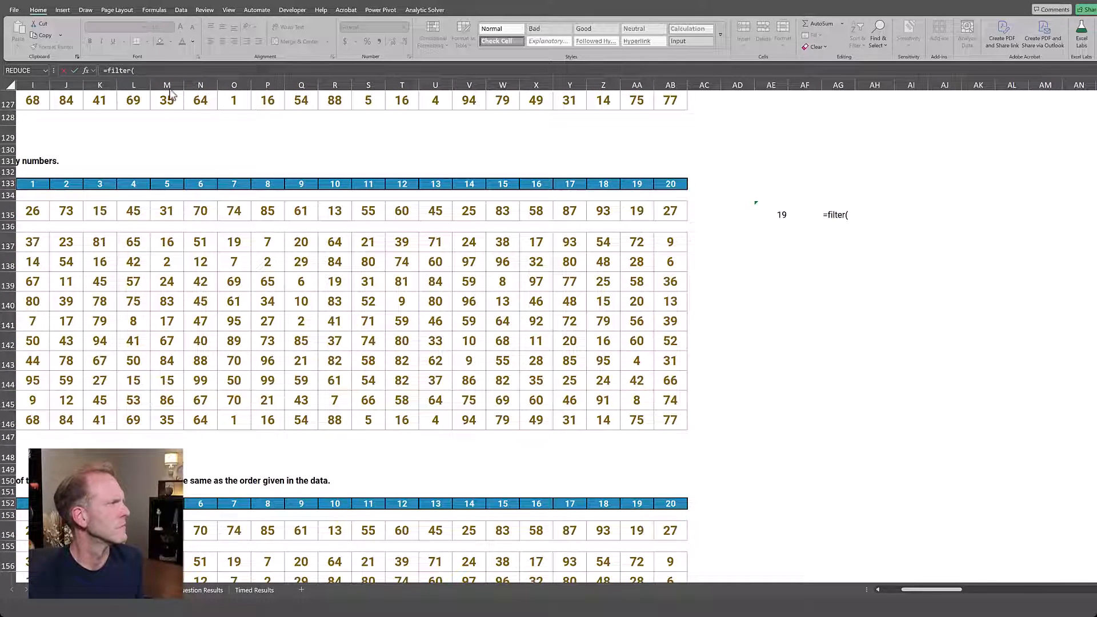
left_click(150, 71)
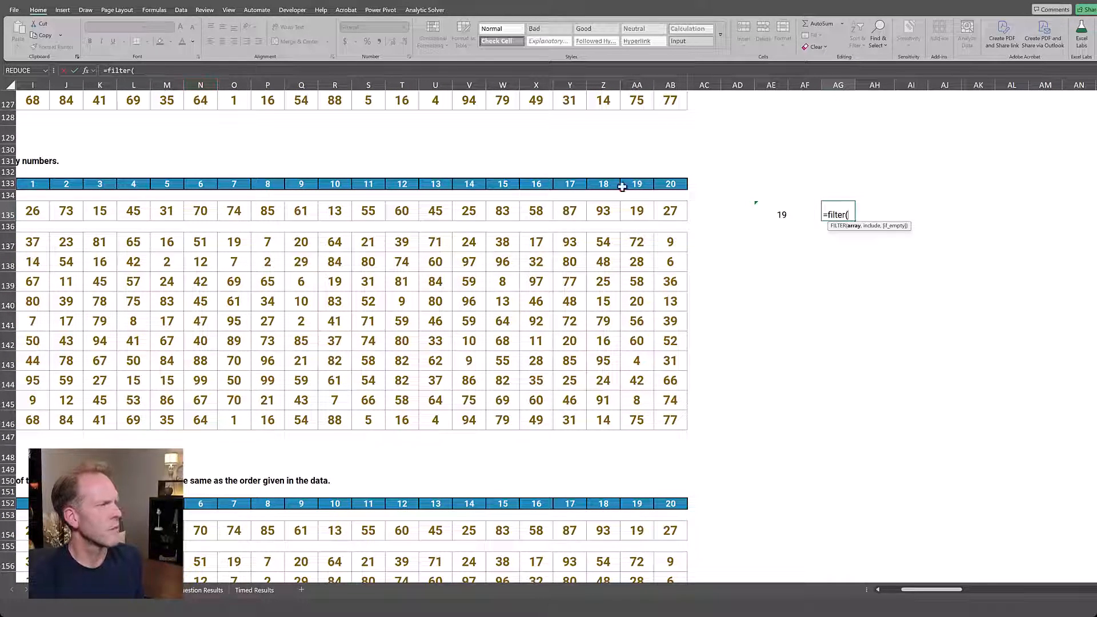
left_click_drag(666, 211, 669, 213)
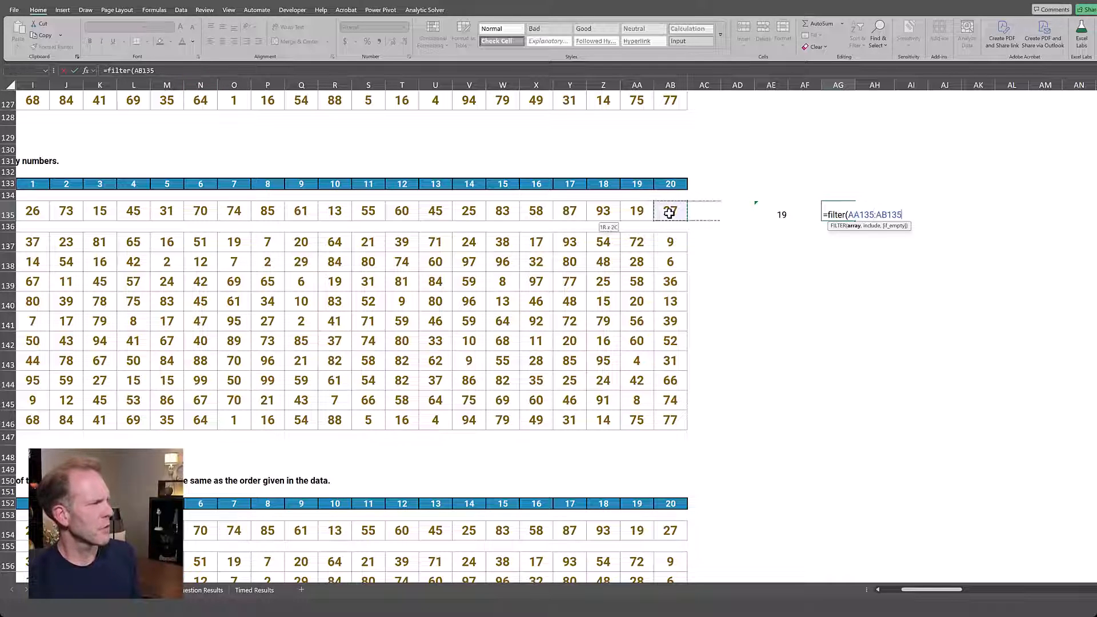
key("shift+Left")
key("shift+Left")
key("shift+Left")
key("shift+Left")
key("shift+Left")
key("shift+Left")
key("shift+Left")
key("shift+Left")
key("shift+Left")
key("shift+Left")
key("shift+Left")
key("shift+Left")
key("shift+Left")
key("shift+Left")
key("shift+Left")
key("shift+Left")
key("shift+Left")
key("shift+Left")
key("shift+Left")
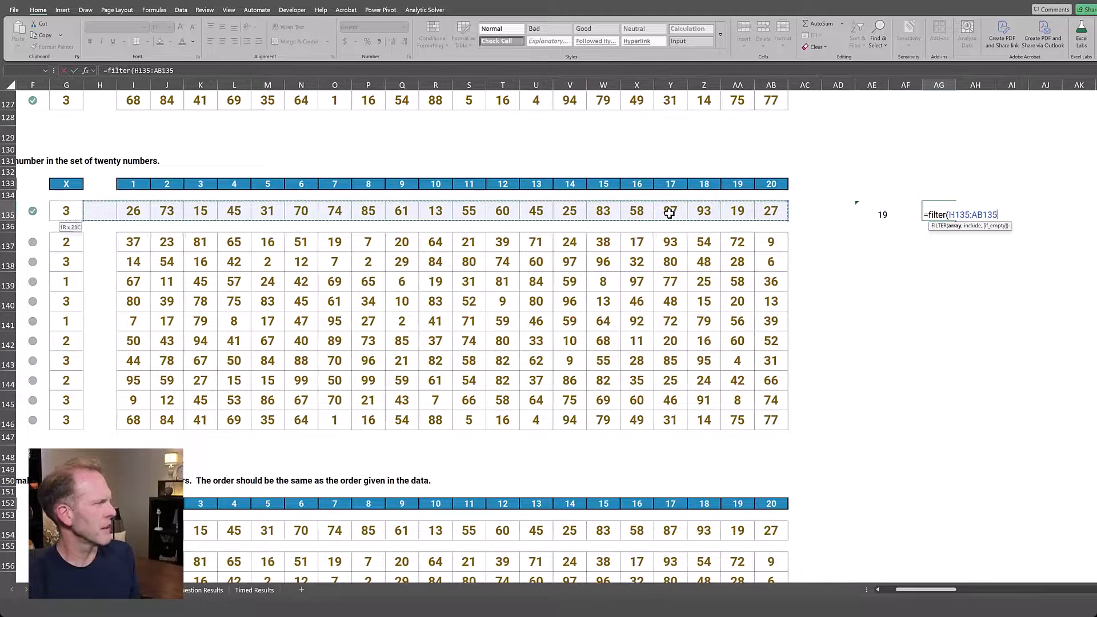
key("shift+Right")
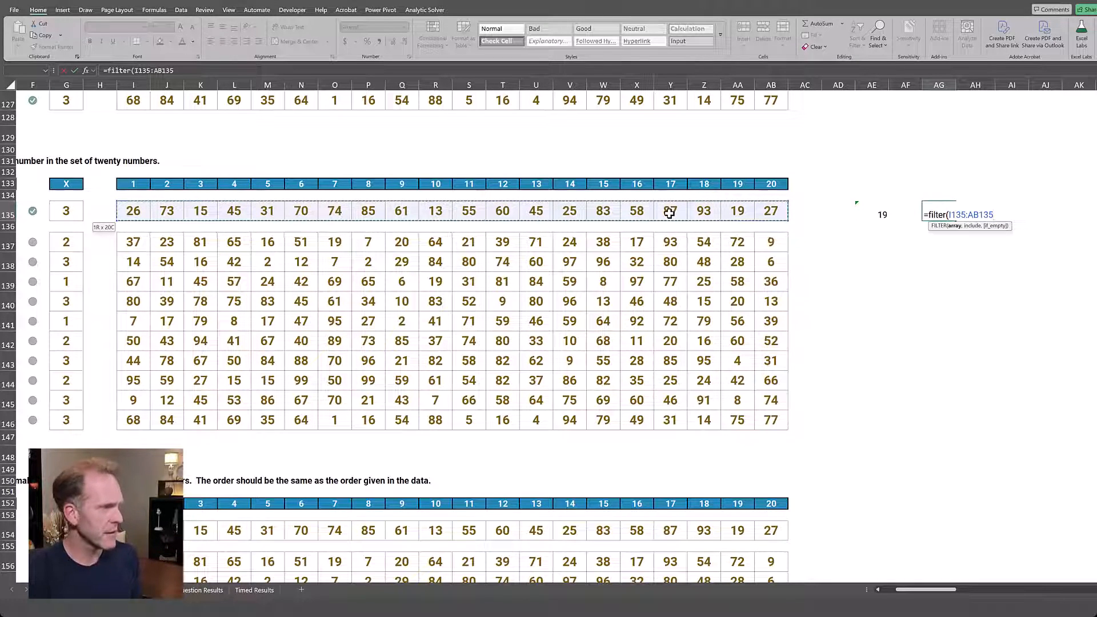
type(",")
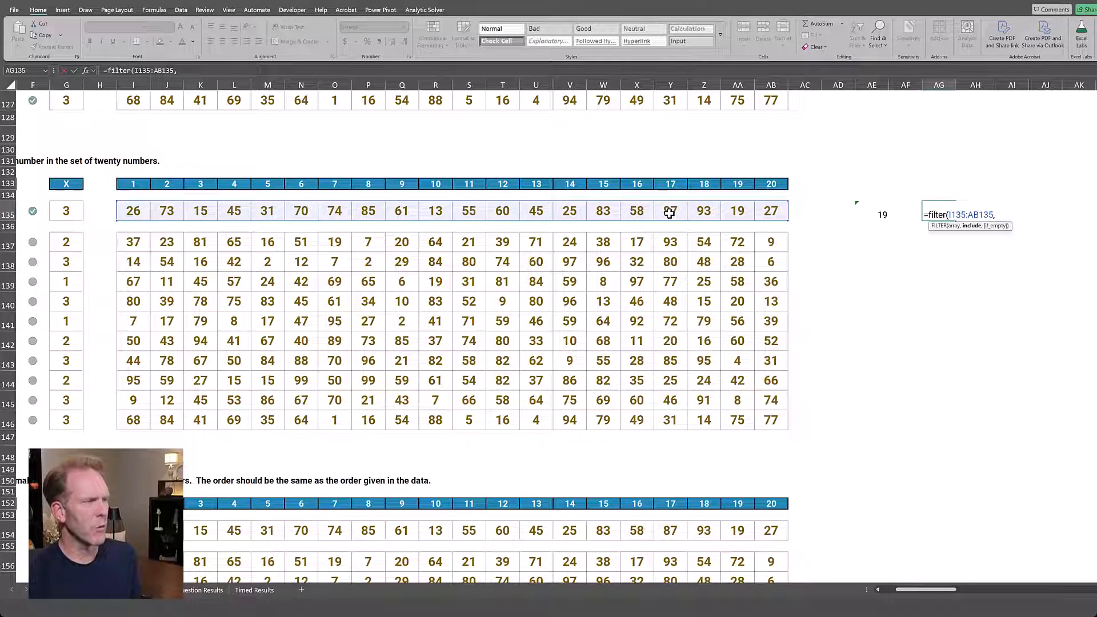
key("Left")
key("Left")
key("Left")
key("Left")
key("Left")
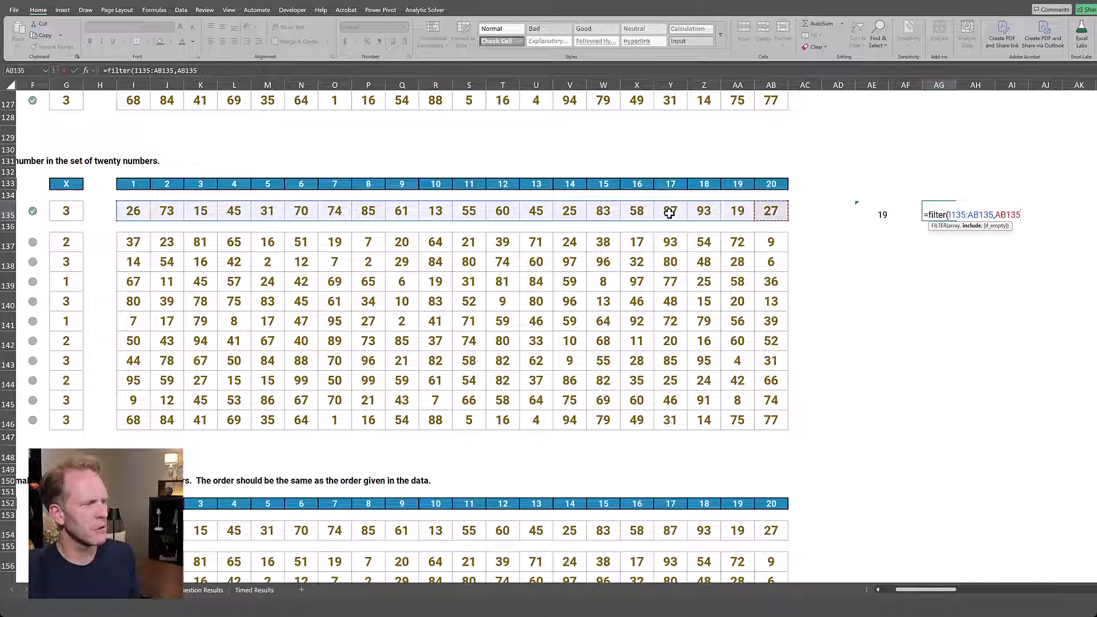
key("shift+Left")
key("shift+Left")
key("shift+Left")
key("shift+Left")
key("shift+Left")
key("shift+Left")
key("shift+Left")
key("shift+Left")
key("shift+Left")
key("shift+Left")
key("shift+Left")
key("shift+Left")
key("shift+Left")
key("shift+Left")
key("shift+Left")
key("shift+Left")
key("shift+Left")
key("shift+Left")
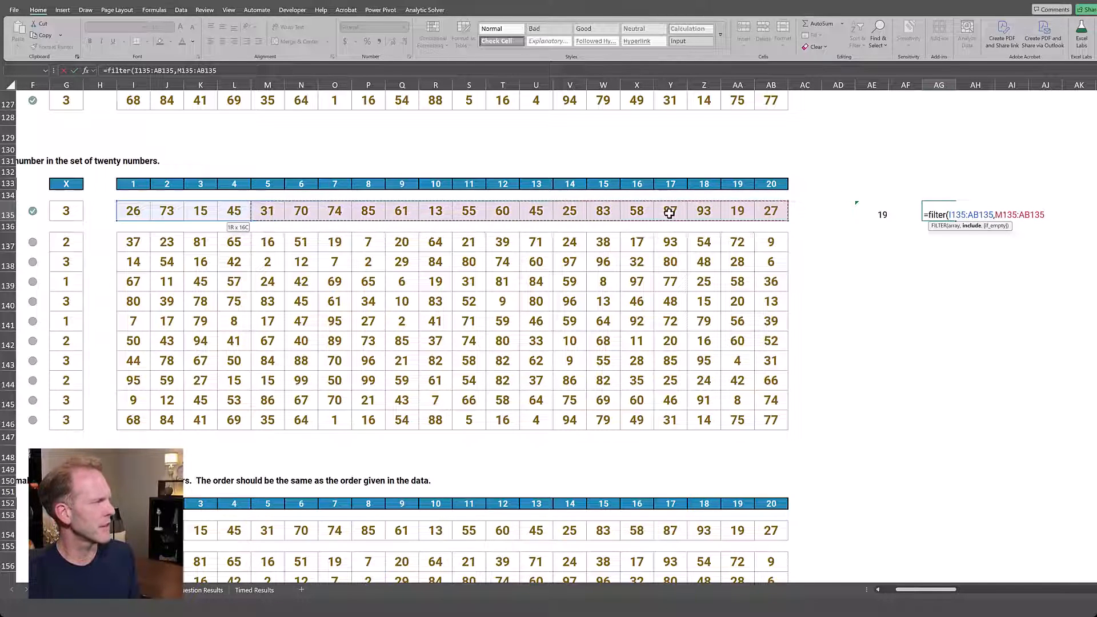
key("shift+Left")
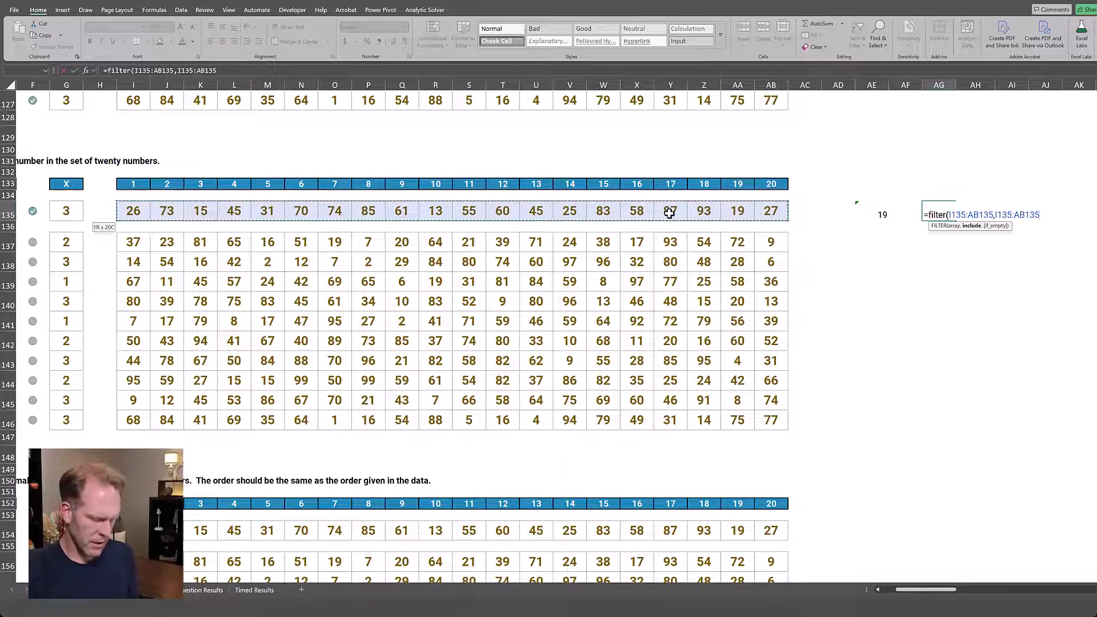
type("<")
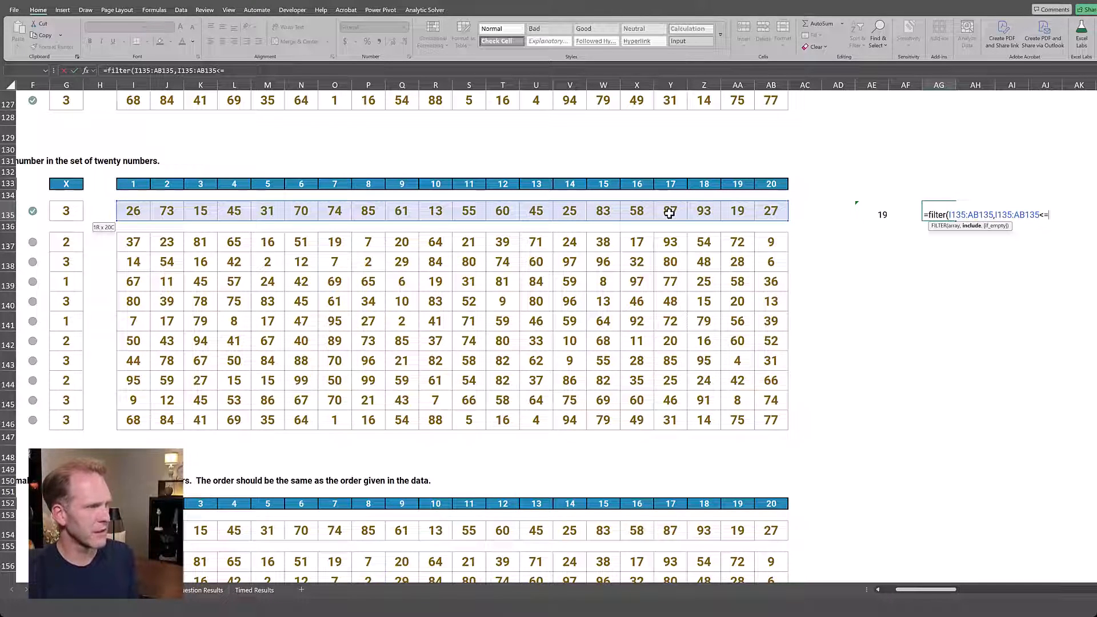
type("=")
key("Left")
key("Left")
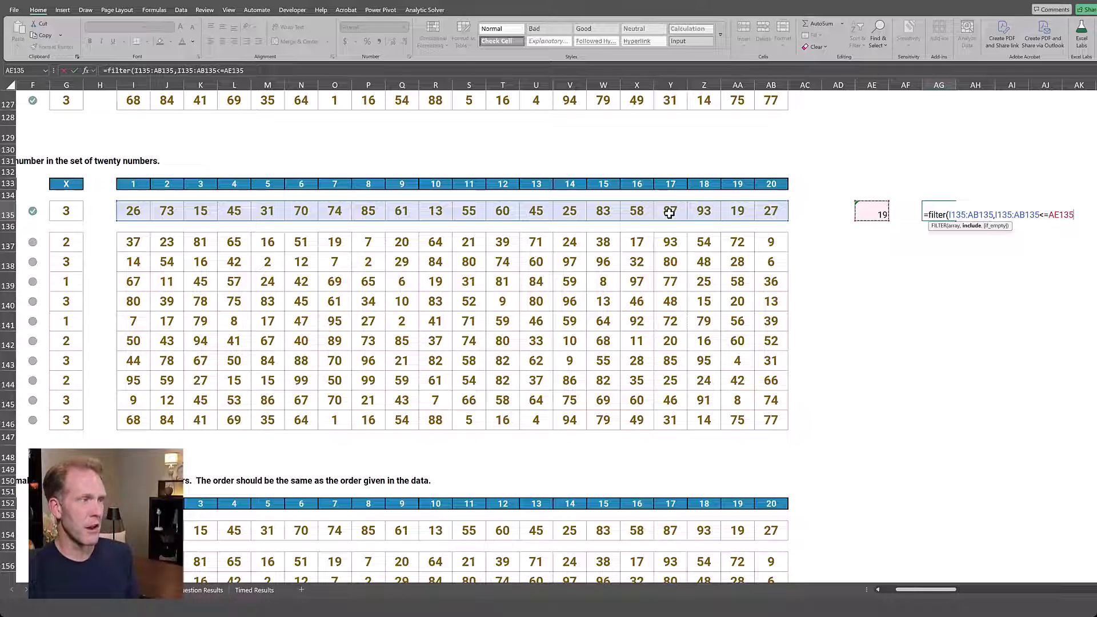
type(")")
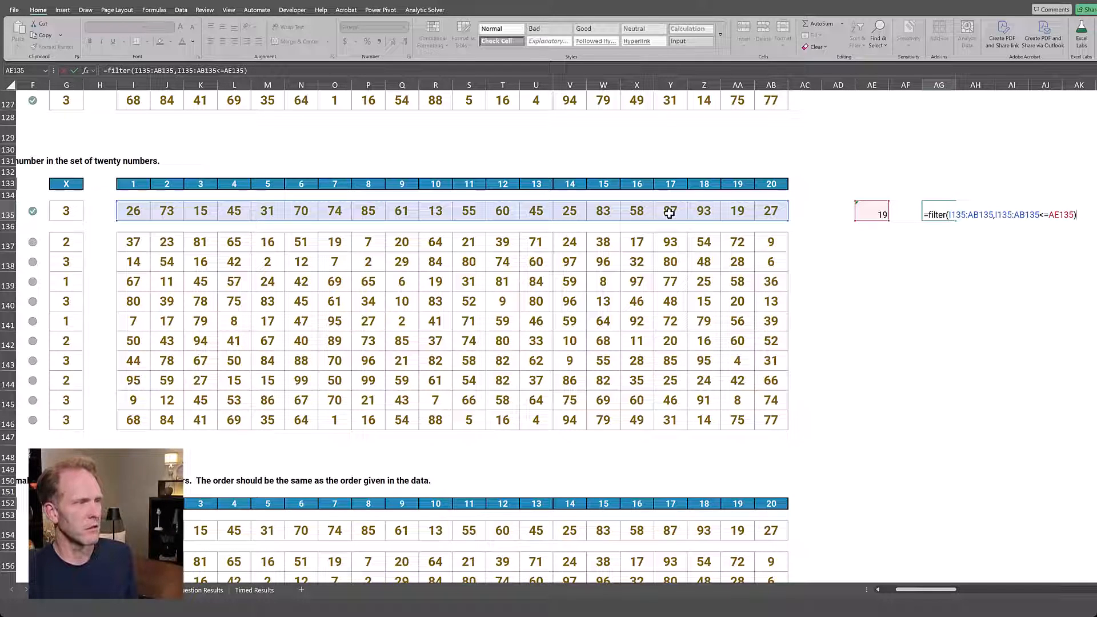
key("Return")
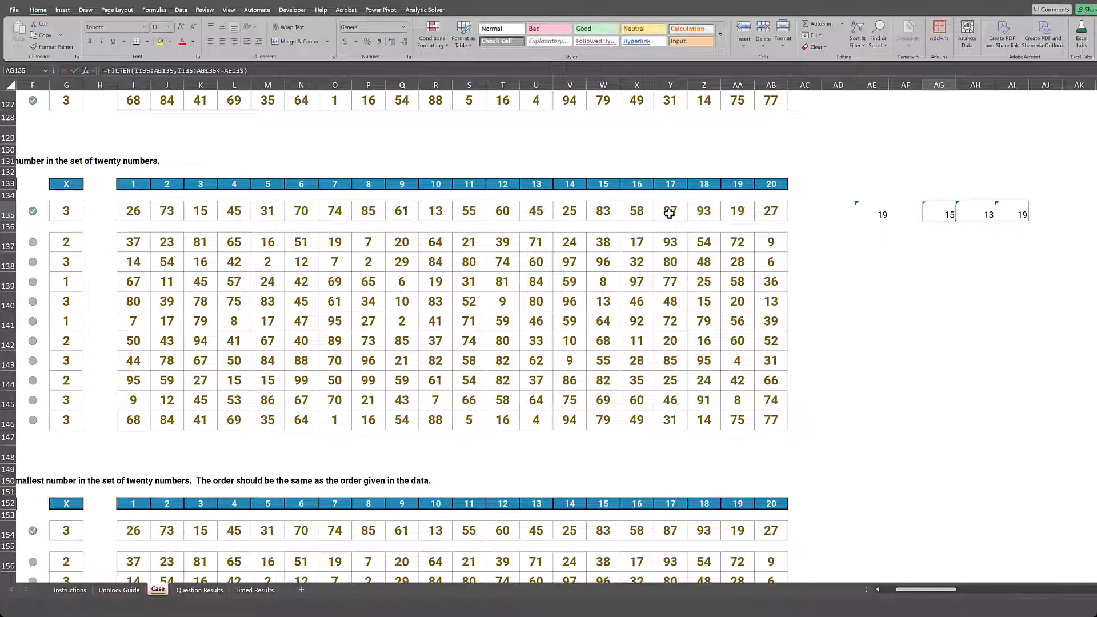
Examine the FILTER results spilled from AG135 against the Xth smallest number in AE135
key("Right")
key("Right")
key("Left")
key("Left")
key("Right")
key("Right")
key("Right")
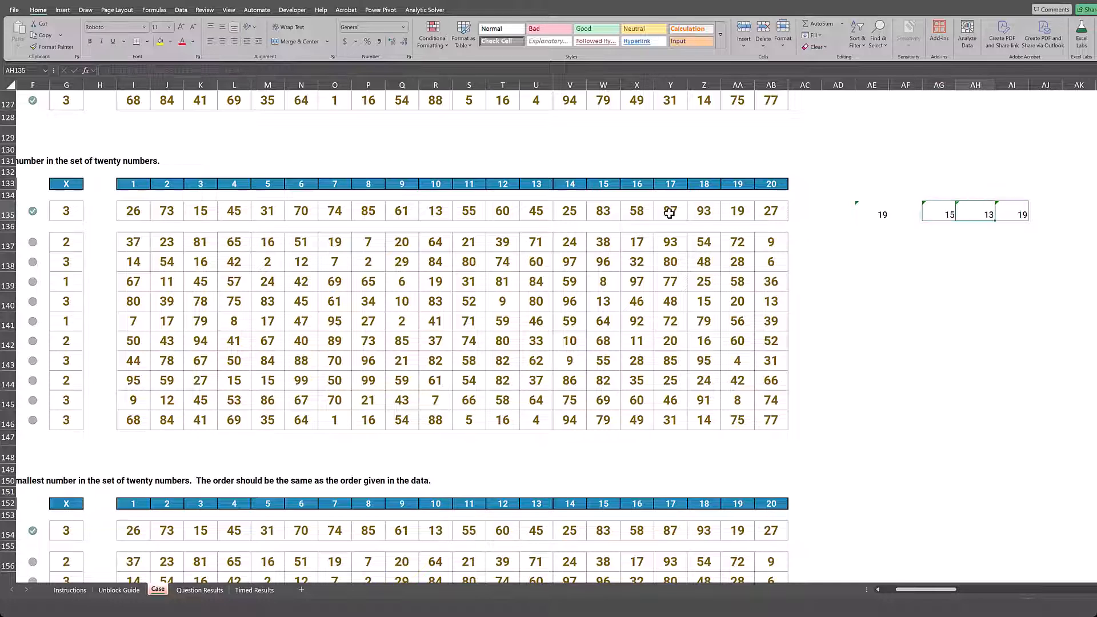
key("Left")
key("Left")
key("Left")
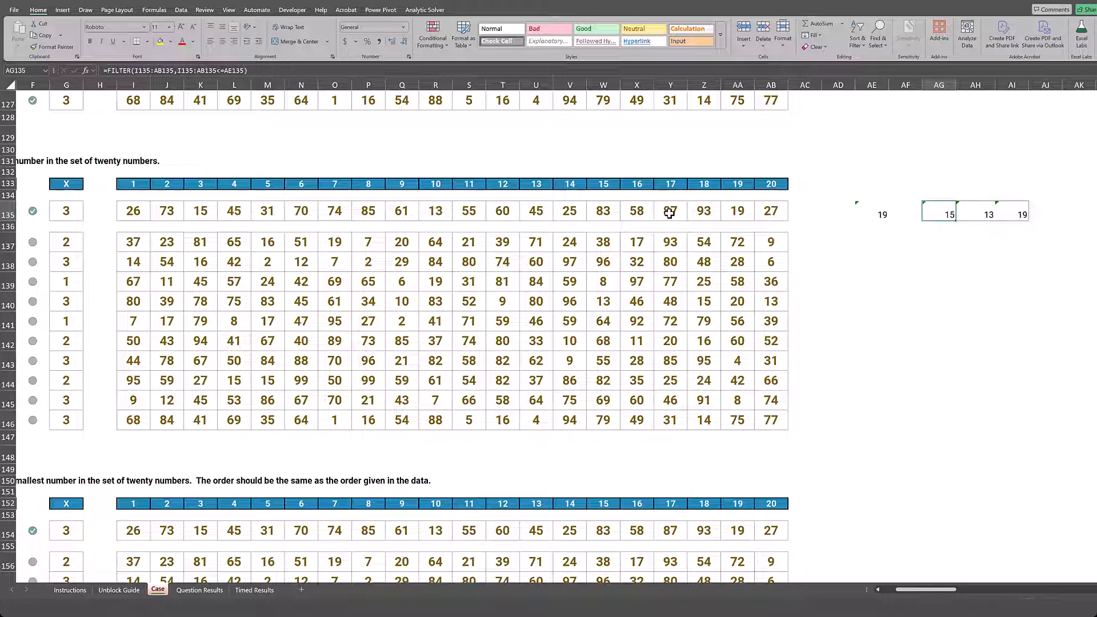
key("Left")
key("Left")
key("Left")
key("Right")
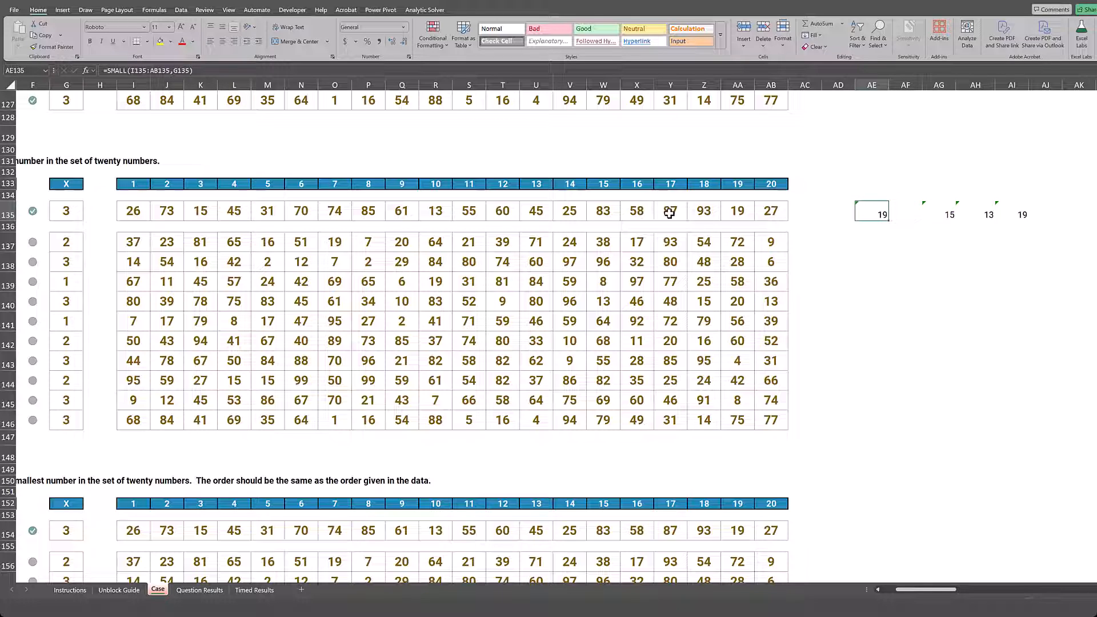
key("Right")
key("Right")
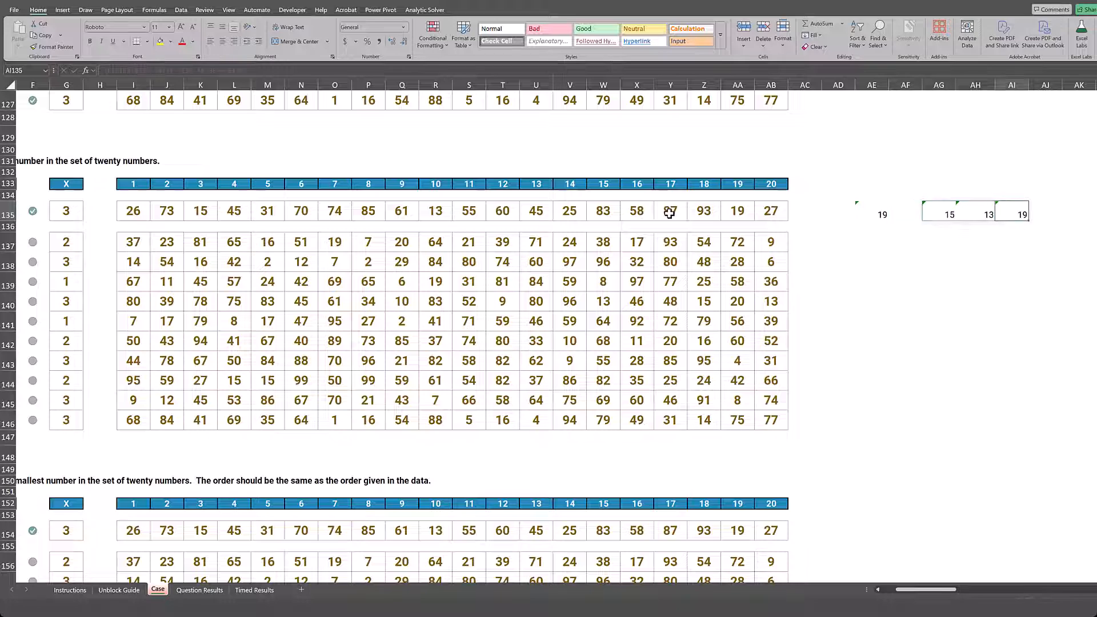
key("Left")
key("Left")
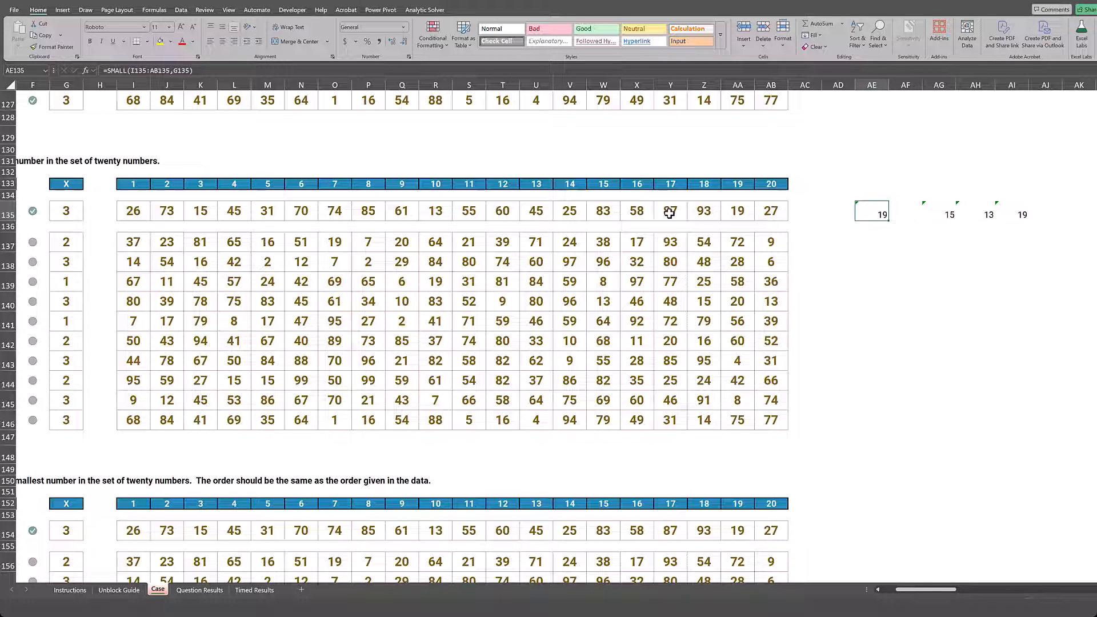
Enter =SUM(AG135#) in the Example7 answer cell E135 to total the spilled FILTER results
key("Left")
key("Left")
key("Left")
key("Left")
key("Left")
key("Left")
key("Left")
key("Left")
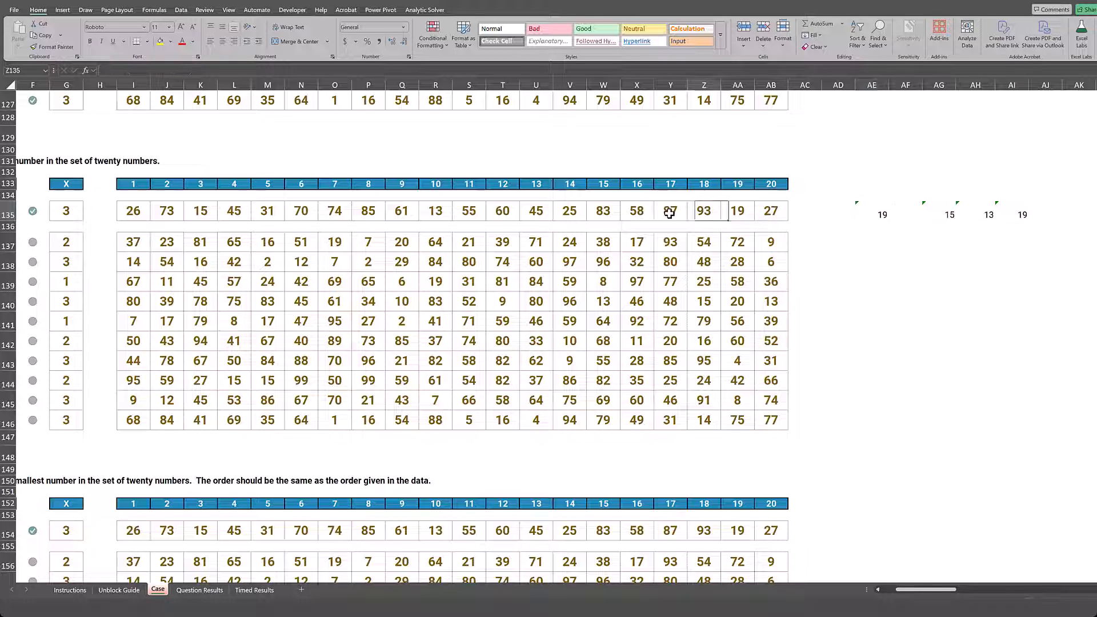
key("Left")
key("Left")
key("Left")
key("Left")
key("Left")
key("Left")
key("Left")
key("Left")
key("Left")
key("Left")
key("Left")
key("Left")
key("Left")
key("Left")
key("Left")
key("Left")
key("Left")
key("Left")
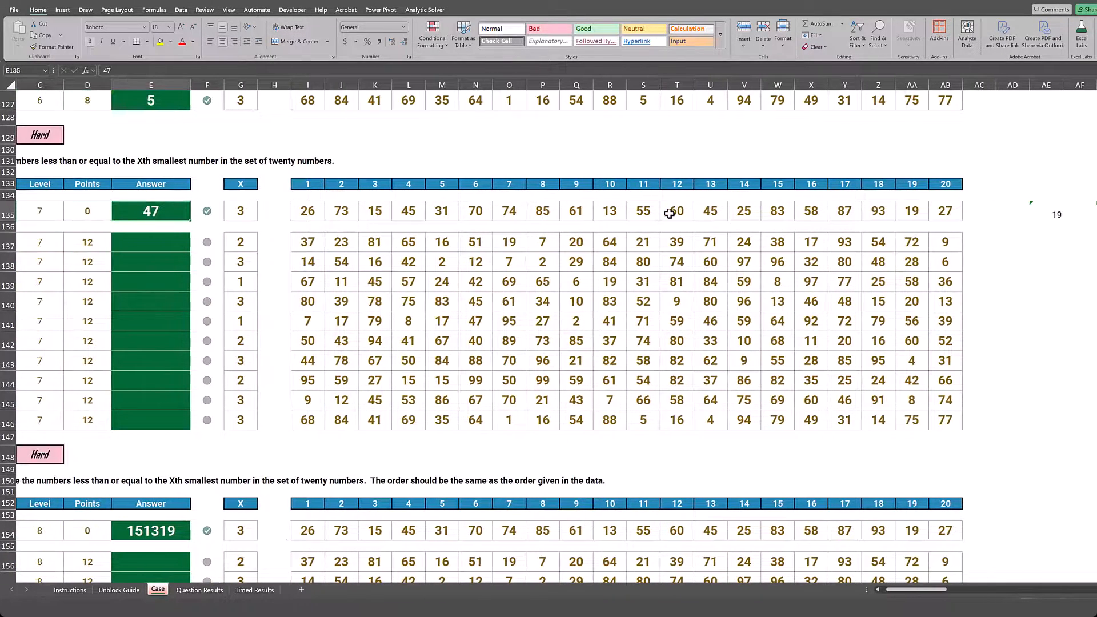
type("=sum(")
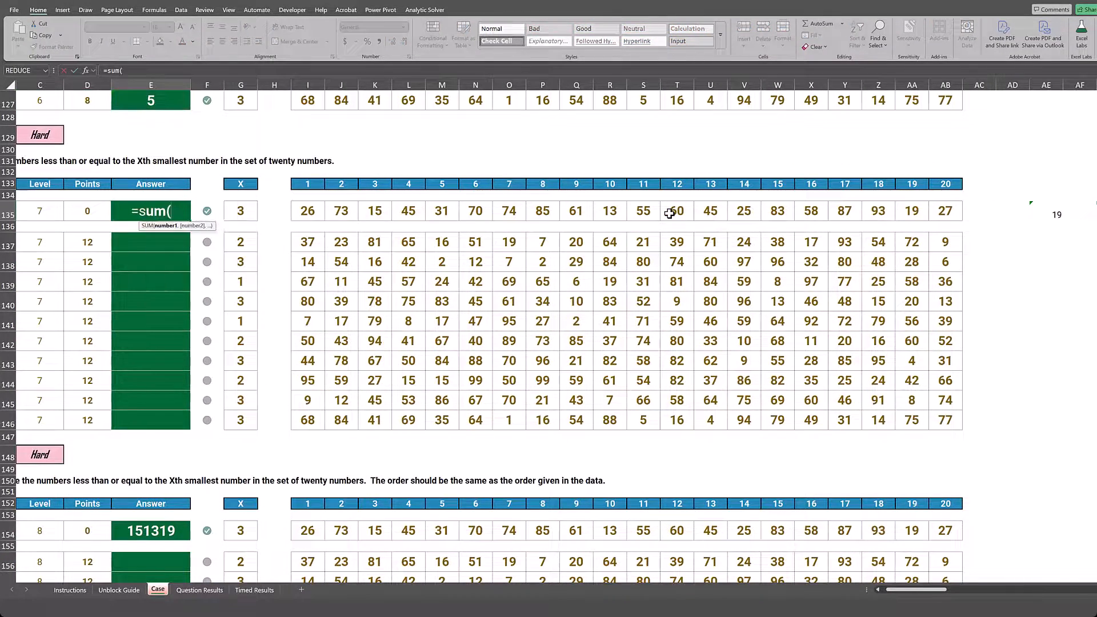
key("Right")
key("Right")
key("ctrl+Right")
key("ctrl+Right")
key("ctrl+Right")
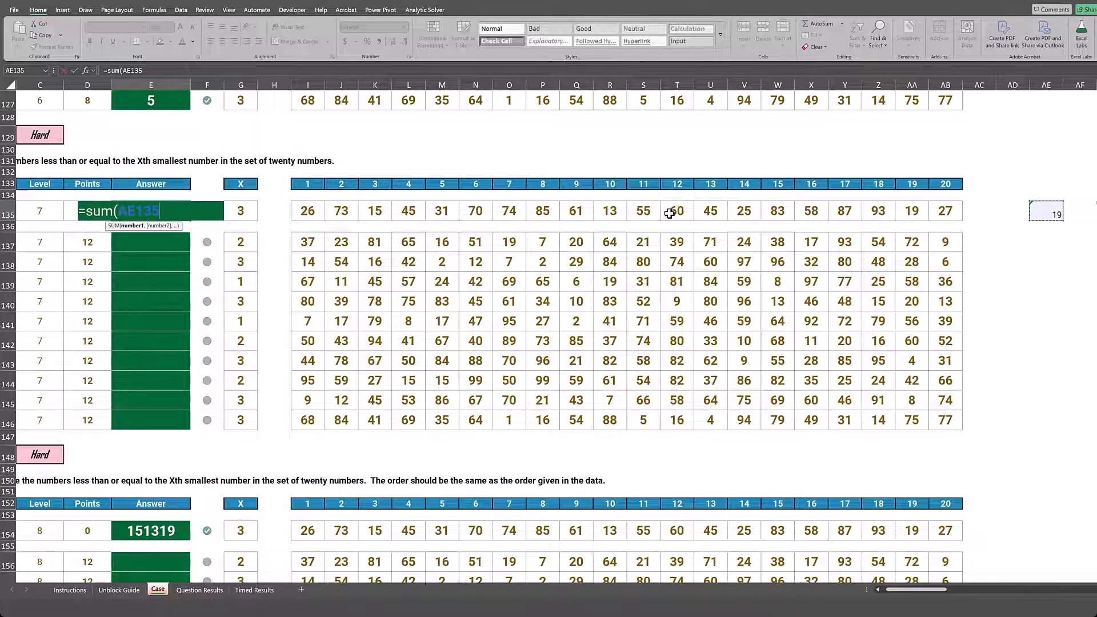
key("ctrl+Right")
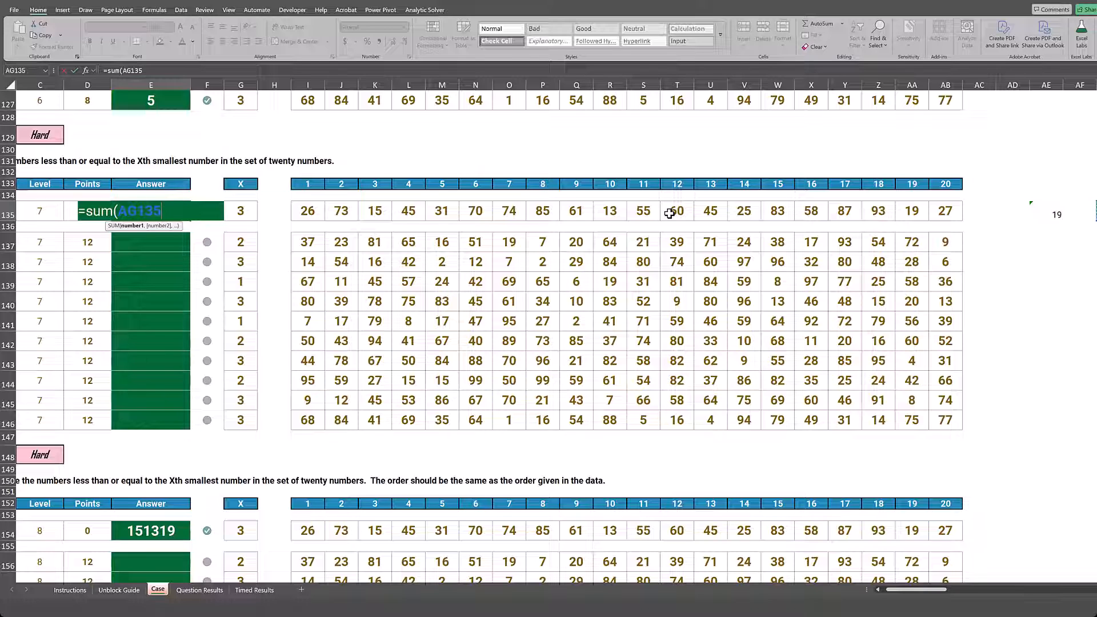
type("#")
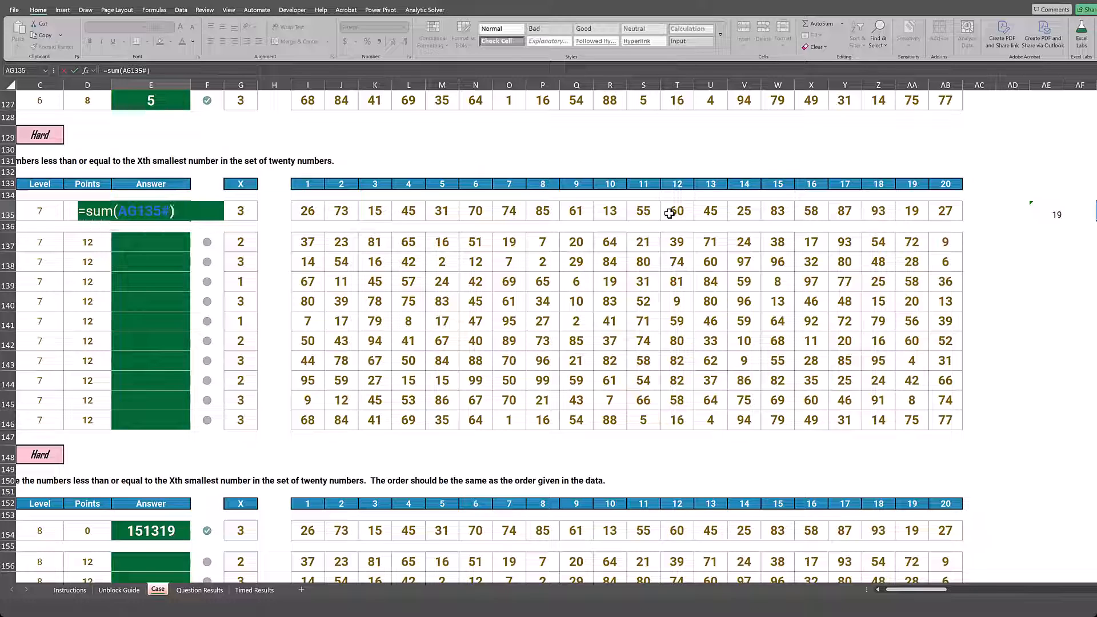
key("Return")
key("Up")
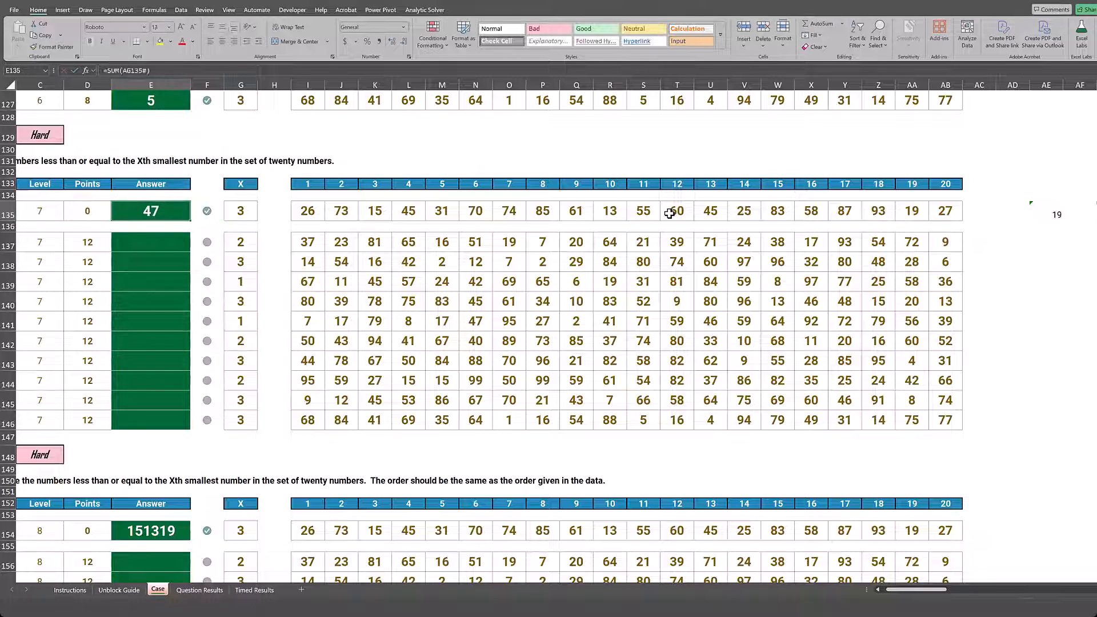
Review the SMALL helper formula in AE135 and the FILTER helper formula in AG135 that feed the Example7 answer
key("ctrl+Right")
key("ctrl+Right")
key("ctrl+Right")
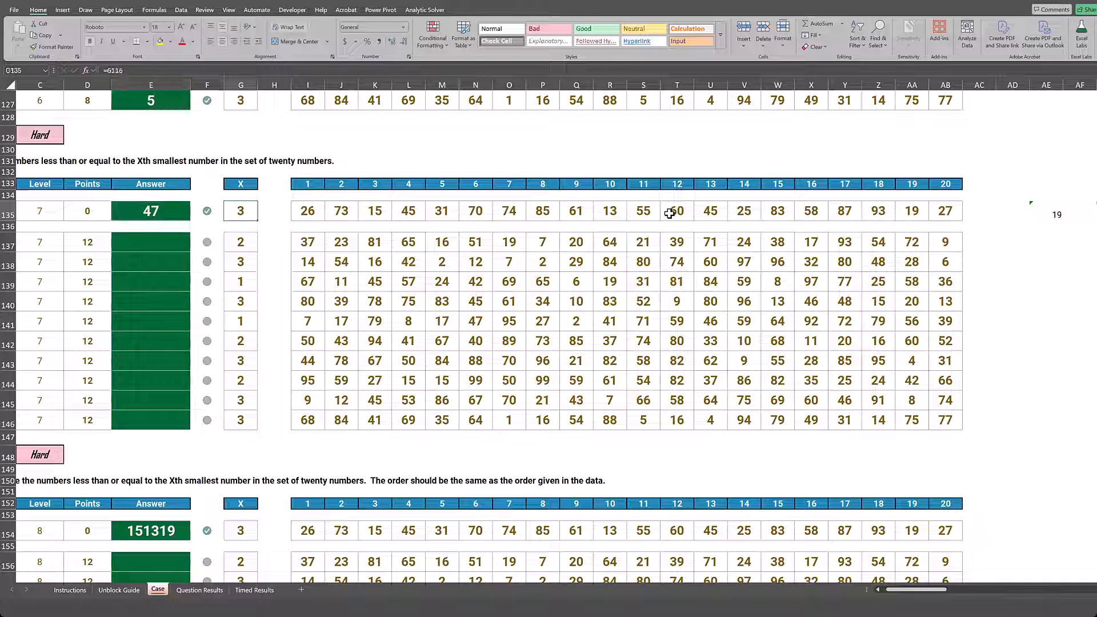
key("Right")
key("Right")
key("Right")
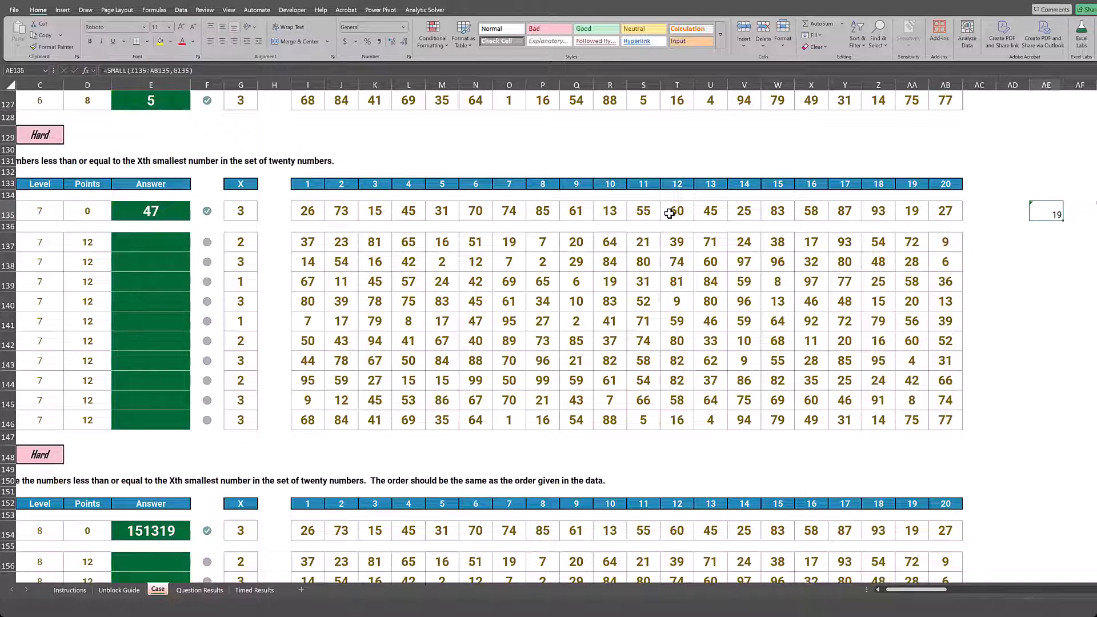
key("shift+Right")
key("shift+Right")
key("shift+Right")
key("shift+Right")
key("shift+Right")
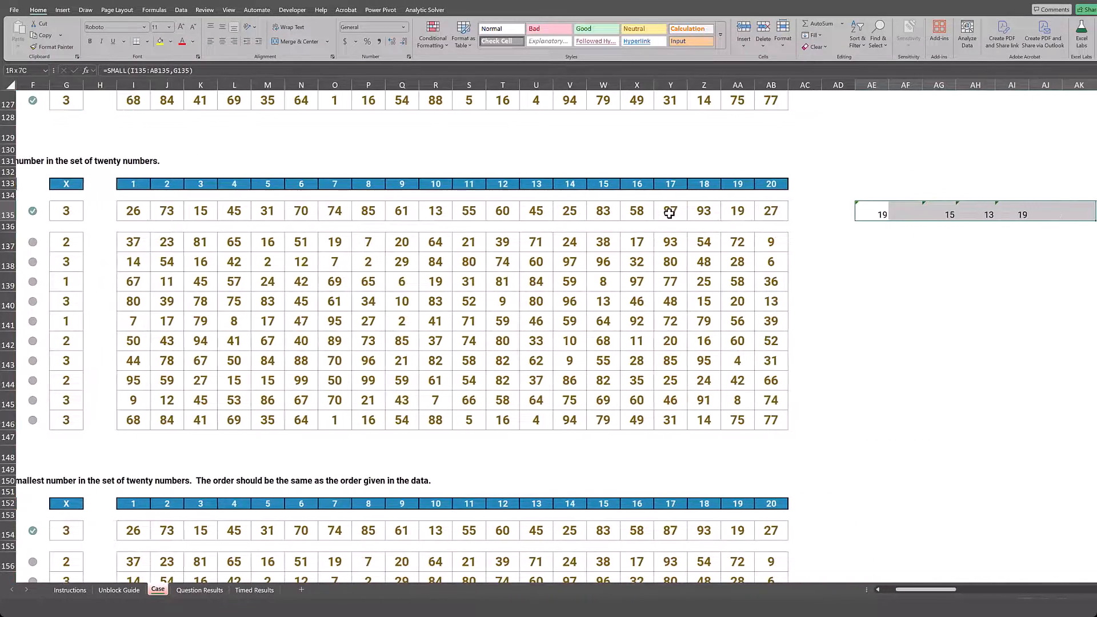
key("shift+Left")
key("shift+Left")
key("shift+Left")
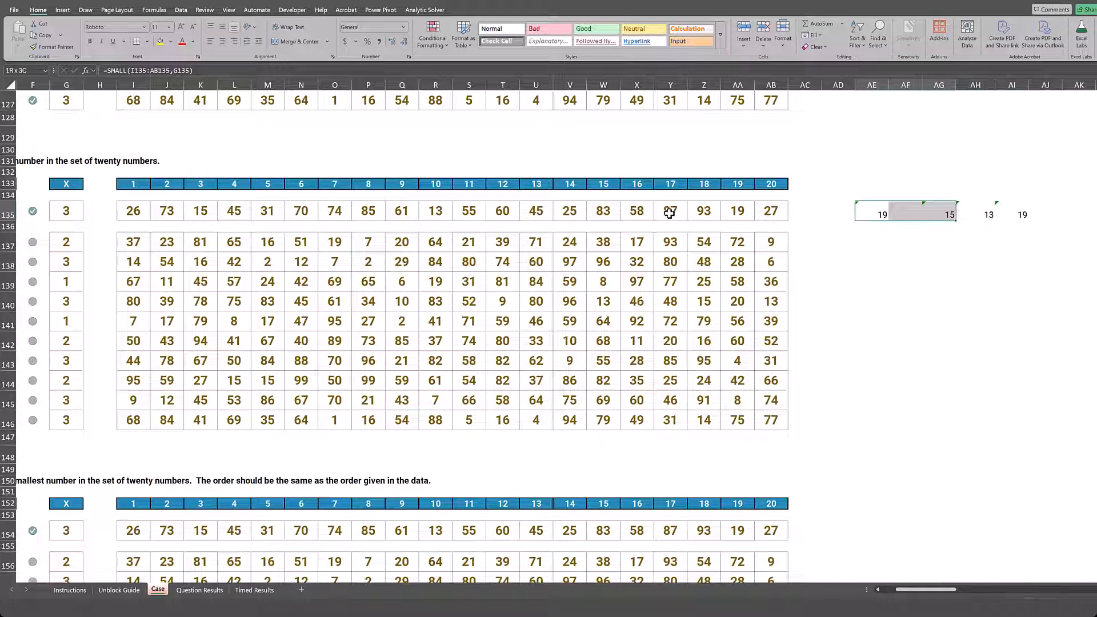
key("Right")
key("Right")
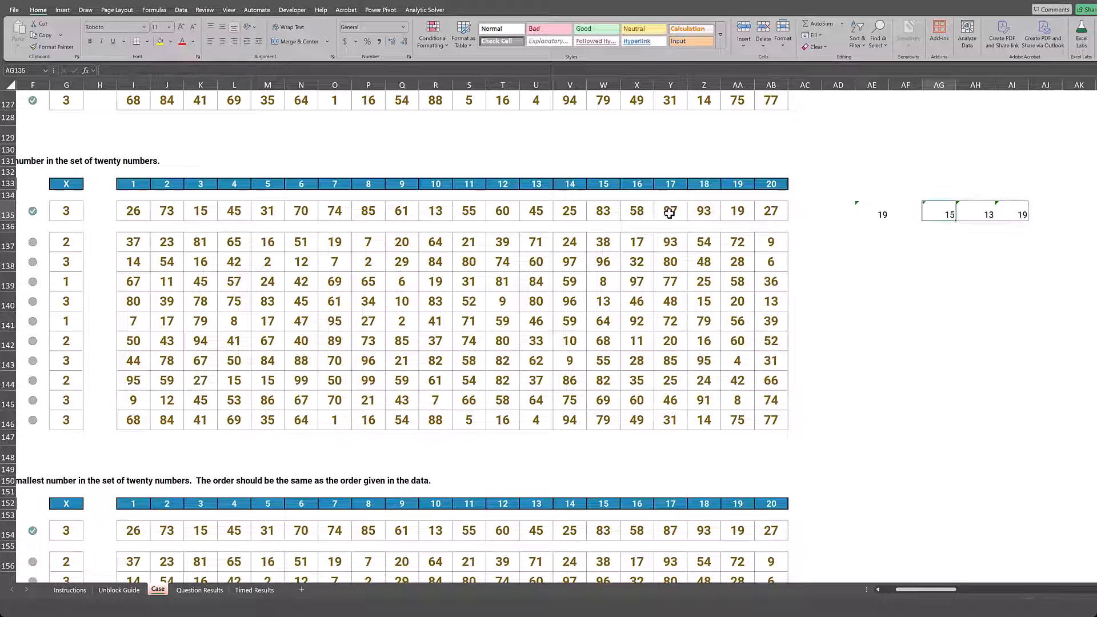
key("Left")
key("Left")
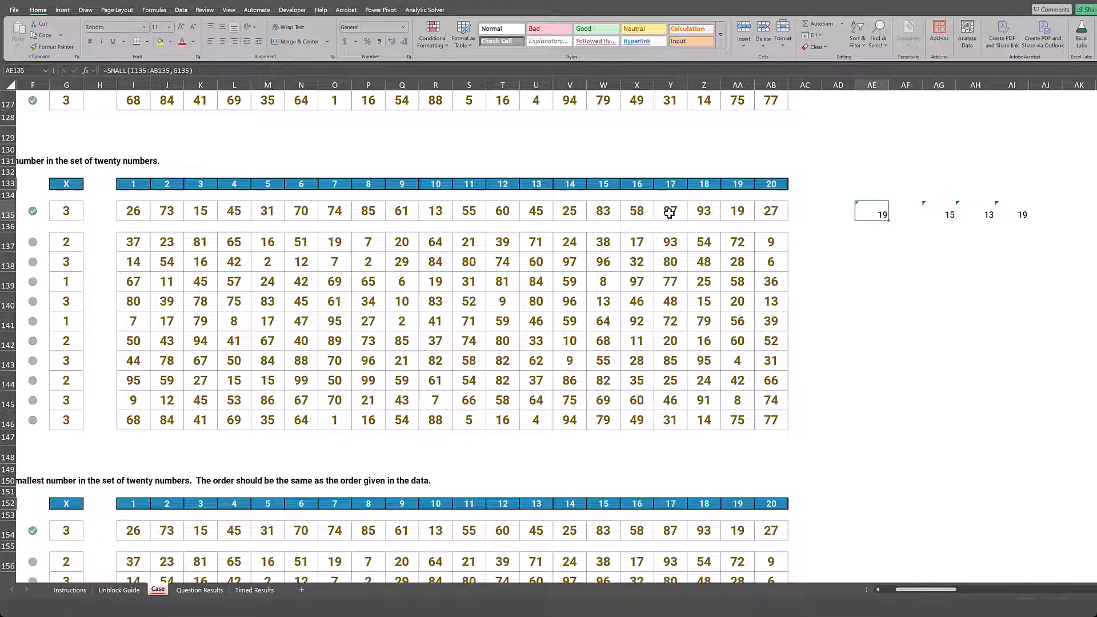
Fill the SMALL and FILTER helper formulas in AE135:AG135 down through row 146 for the Level 7 games
key("shift+Right")
key("shift+Right")
key("shift+Down")
key("shift+Down")
key("shift+Down")
key("shift+Down")
key("shift+Down")
key("shift+Down")
key("shift+Down")
key("shift+Down")
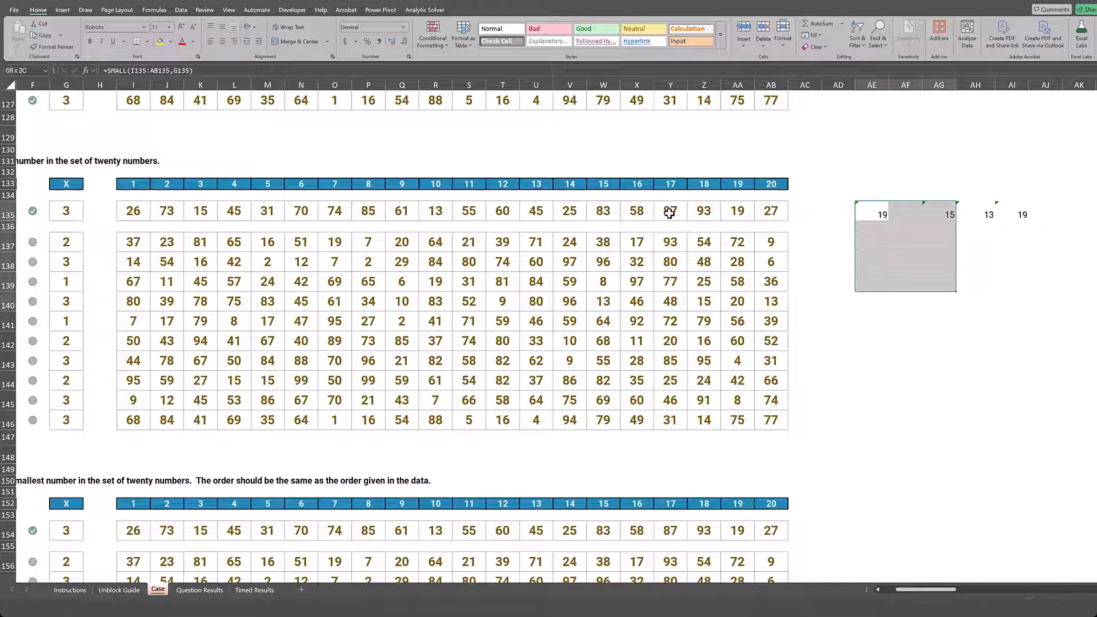
key("shift+Down")
key("shift+Down")
key("shift+Down")
key("shift+Down")
key("shift+Down")
key("shift+Down")
key("shift+Down")
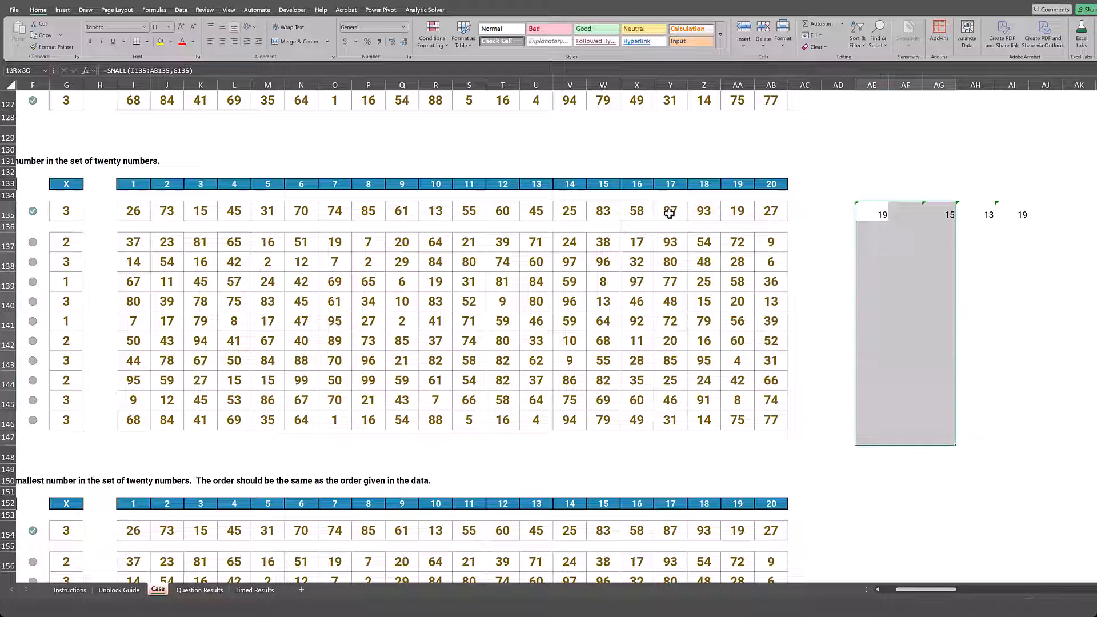
key("shift+Up")
key("shift+Up")
key("shift+Up")
key("shift+Up")
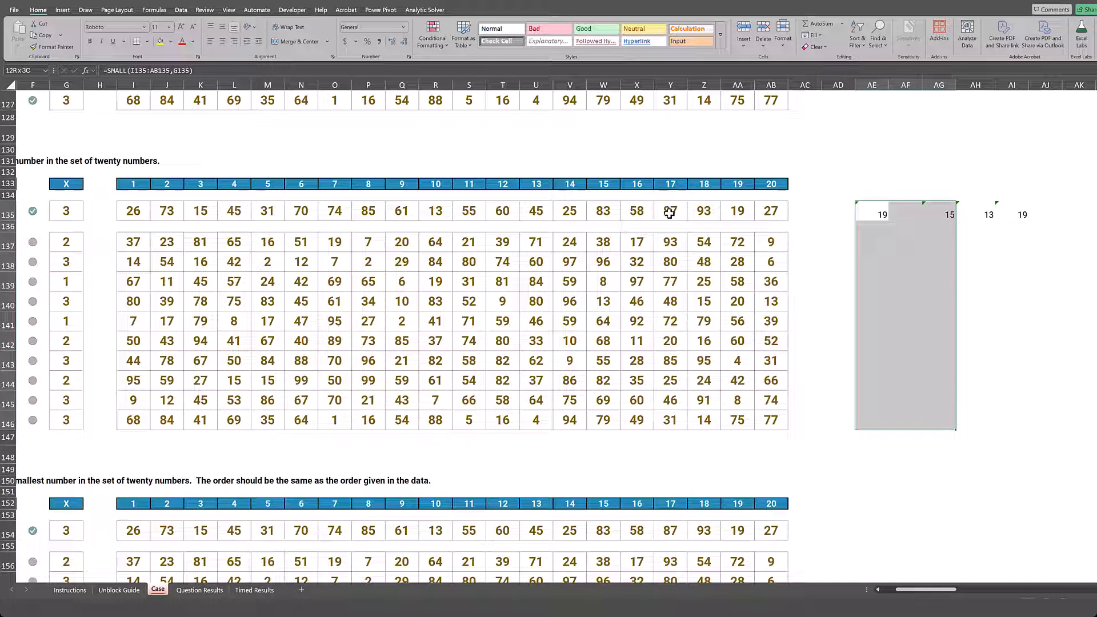
key("ctrl+d")
Clear the helper formulas filled into the blank spacer row, AE136:AG136
key("Up")
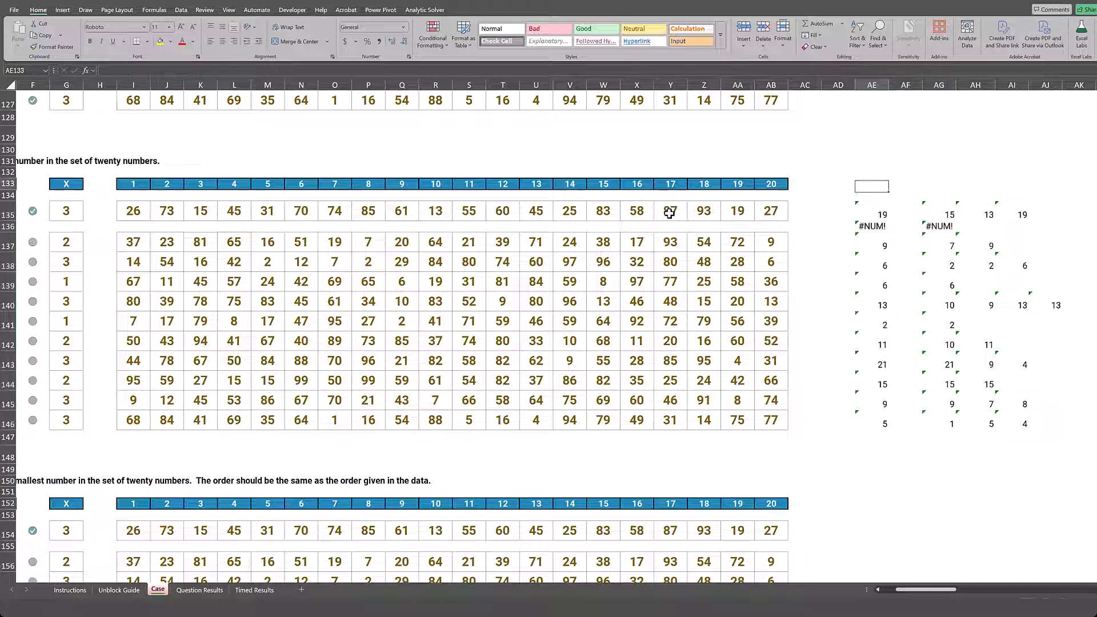
key("Down")
key("Down")
key("shift+Right")
key("shift+Right")
key("Delete")
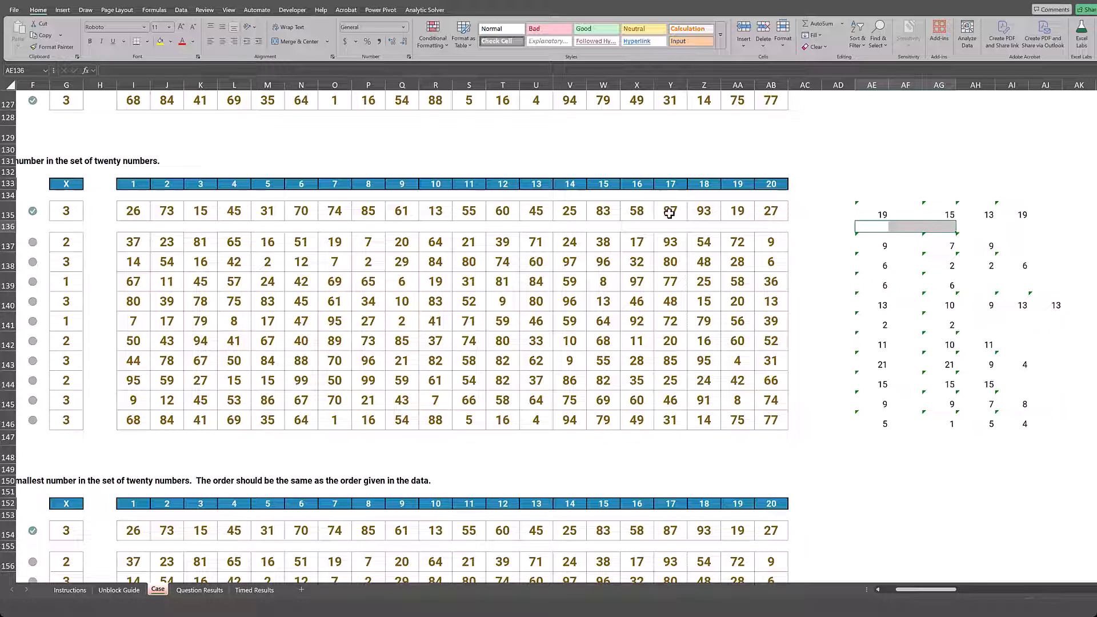
key("Right")
key("Right")
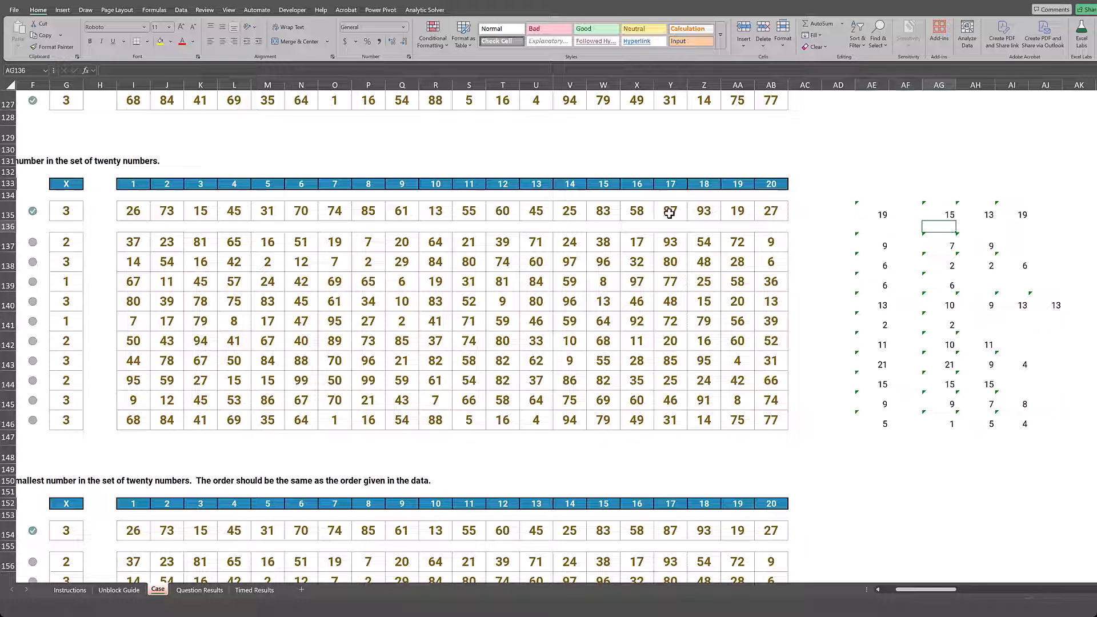
Inspect the filtered Example7 numbers spilled across row 135 that feed the SUM answer
key("Up")
key("Right")
key("Right")
key("Right")
key("Left")
key("Left")
key("Left")
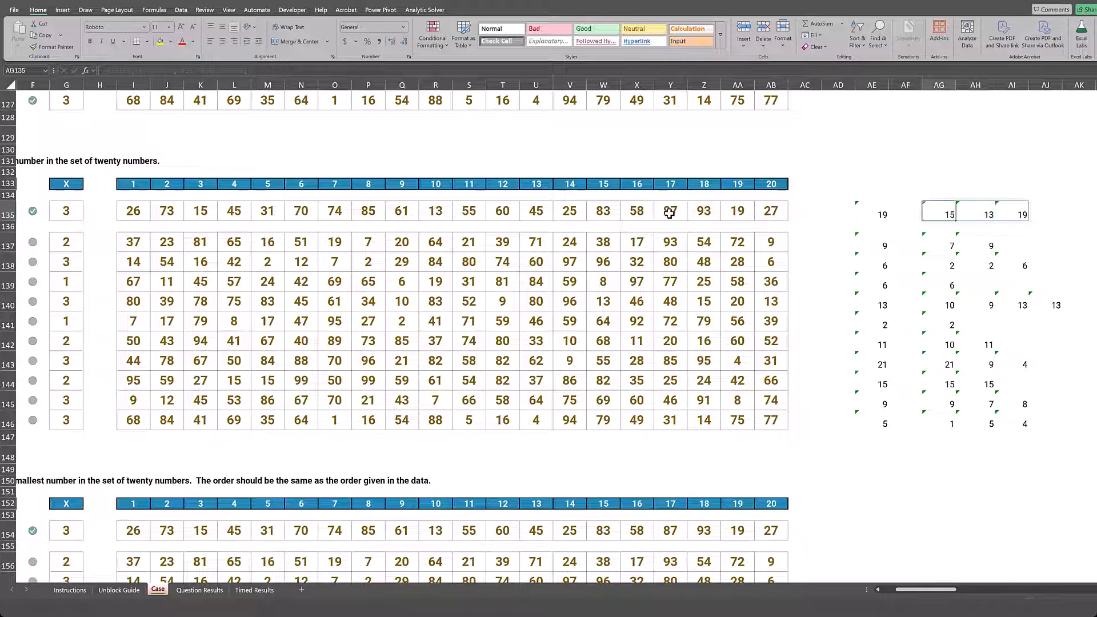
key("Right")
key("Right")
key("Left")
key("Left")
key("ctrl+Left")
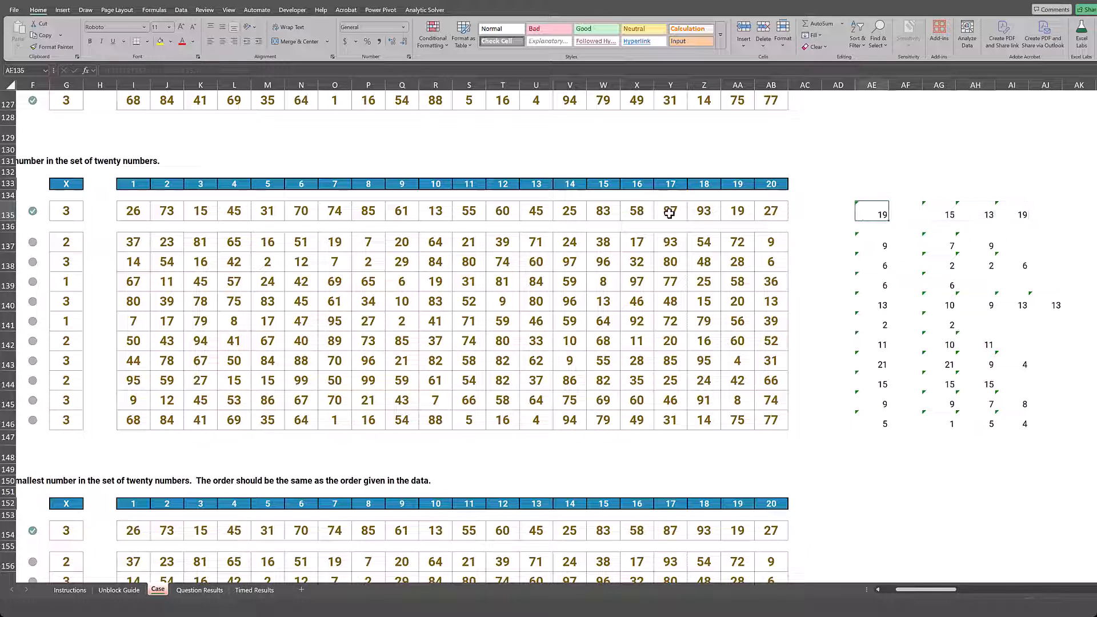
Copy the SUM answer formula from E135 into the answer cells of games 61 to 70, E137:E146
key("ctrl+Left")
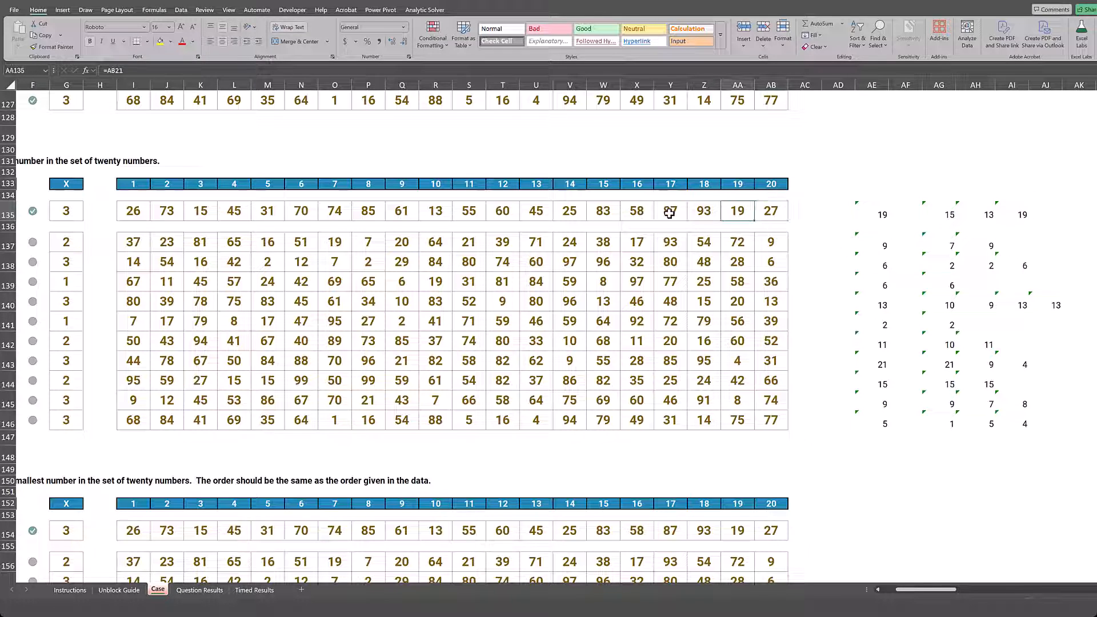
key("ctrl+Left")
key("ctrl+Left")
key("ctrl+Left")
key("ctrl+Left")
key("Right")
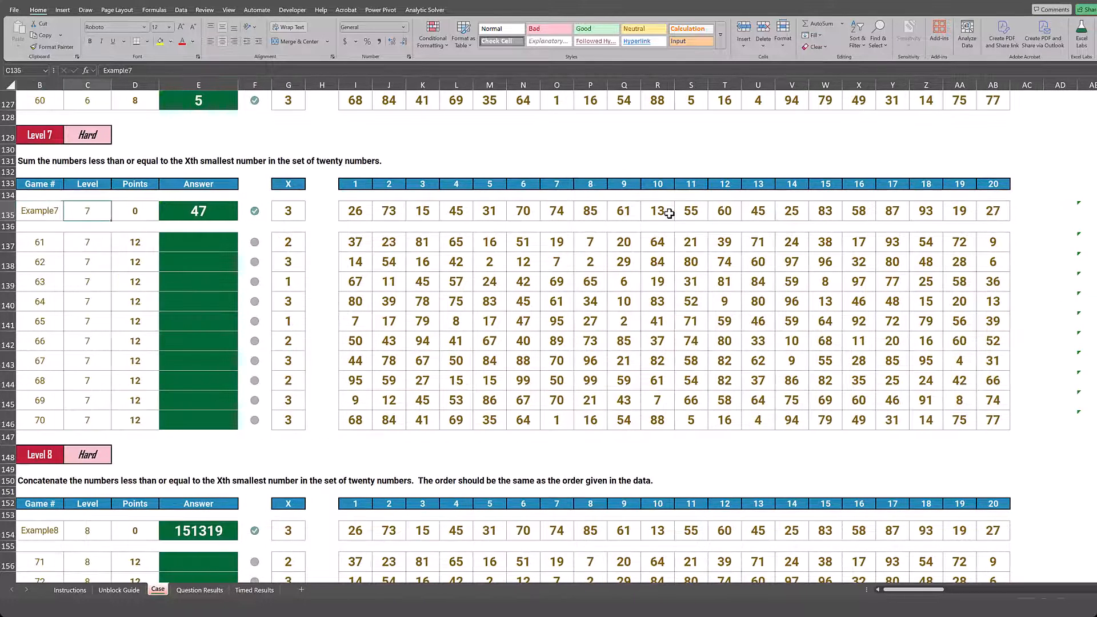
key("Right")
key("Right")
key("Down")
key("Down")
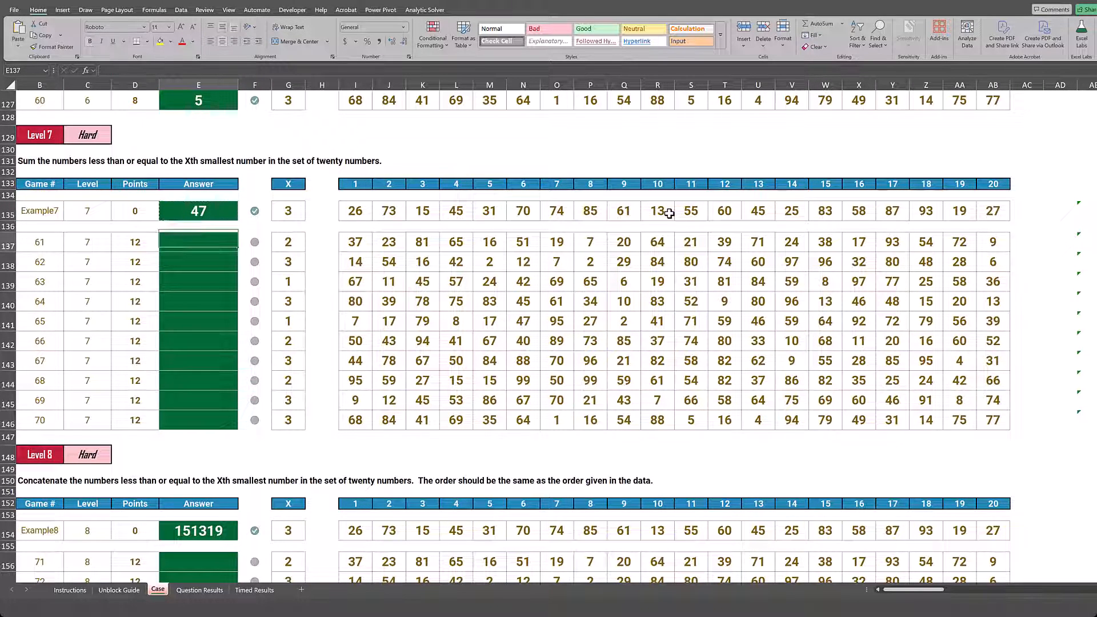
key("shift+Down")
key("shift+Down")
key("shift+Down")
key("shift+Down")
key("shift+Down")
key("shift+Down")
key("shift+Down")
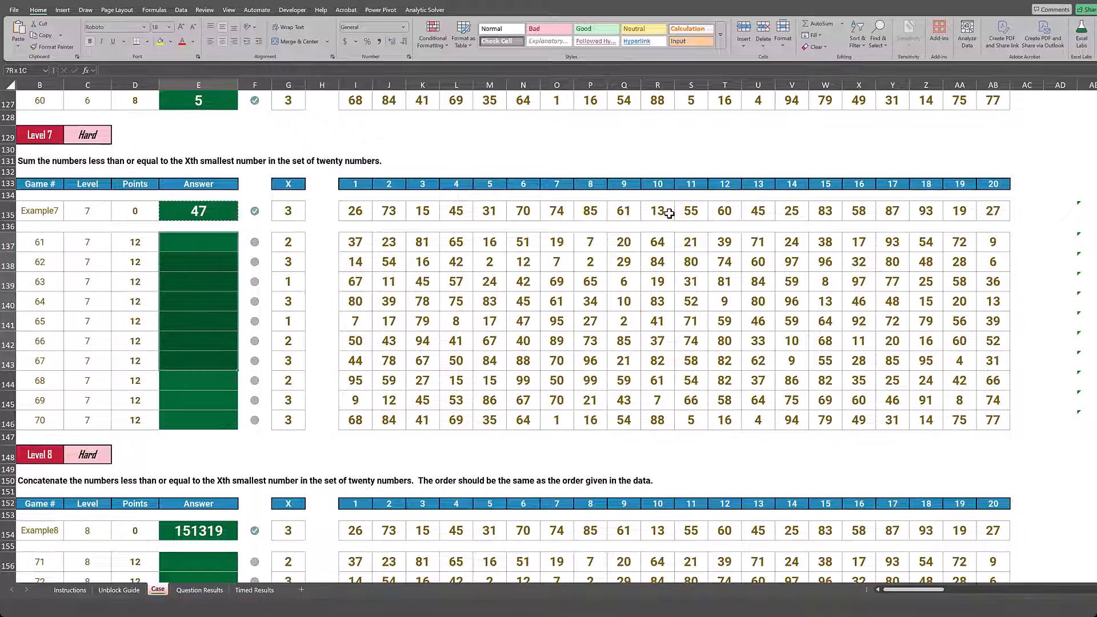
key("shift+Down")
key("shift+Down")
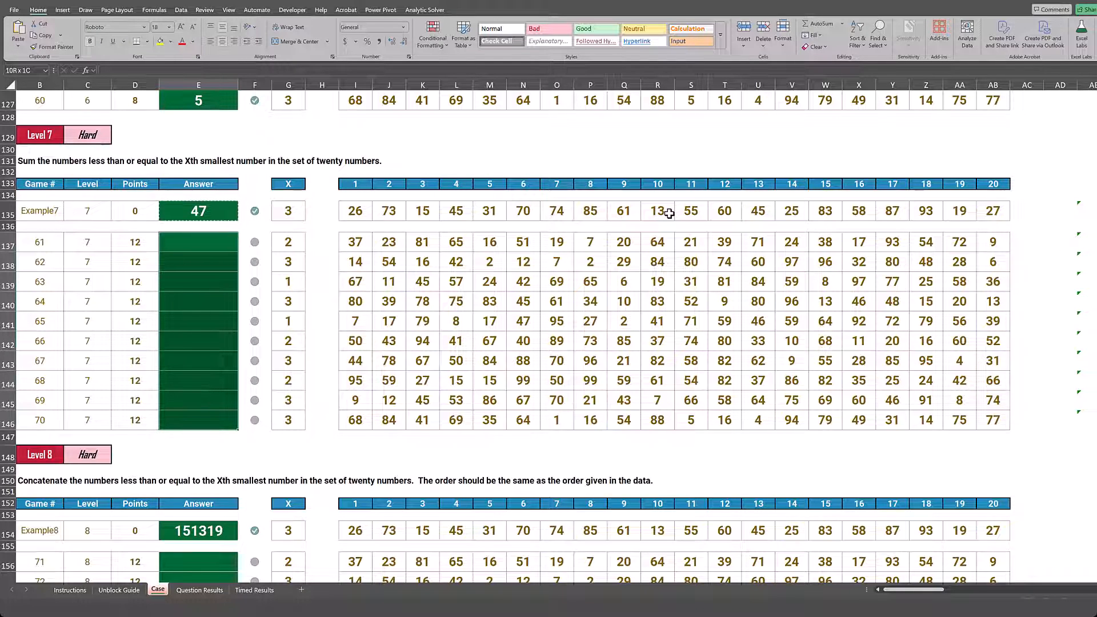
key("ctrl+v")
Read the Level 8 concatenation task and compare it with Level 7's task and answers
key("Down")
key("Down")
key("Down")
key("Down")
key("Down")
key("Down")
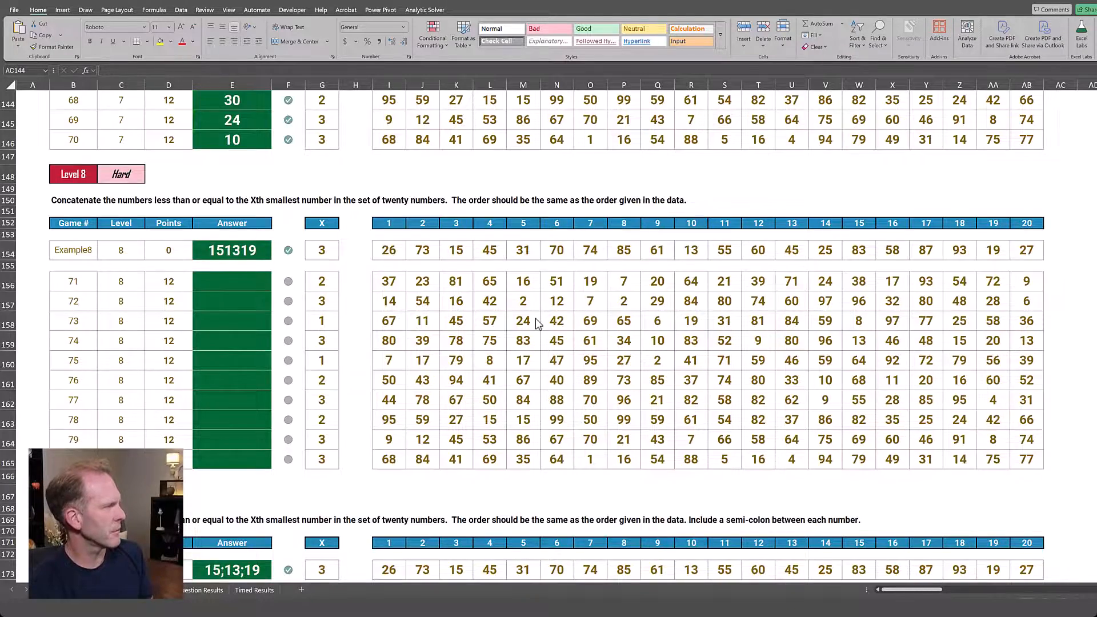
scroll(537, 323, "up", 7)
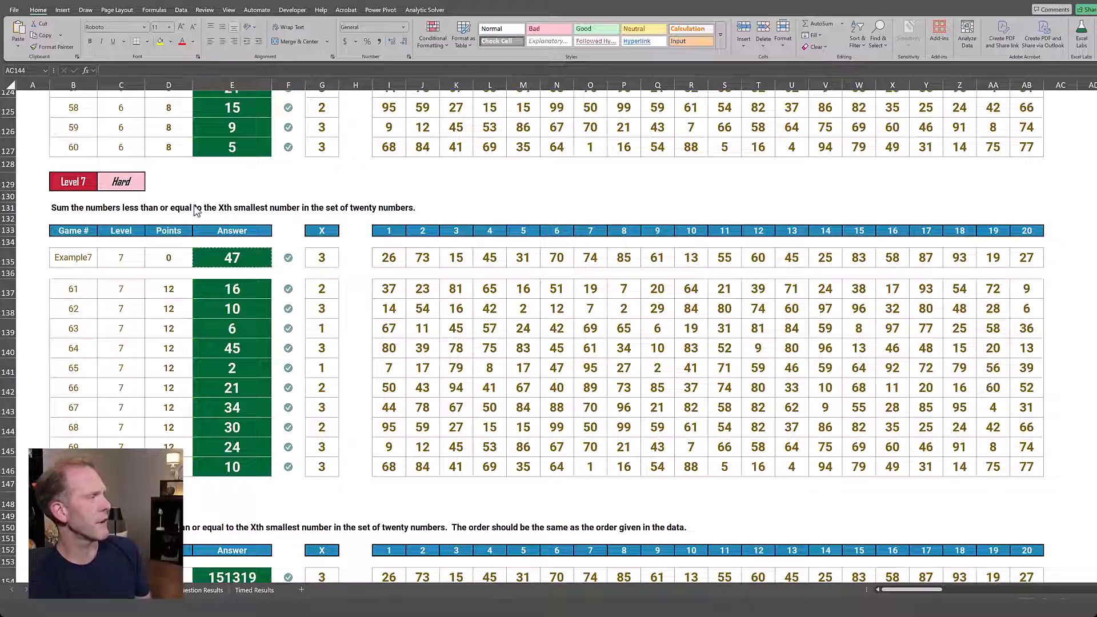
scroll(380, 374, "down", 5)
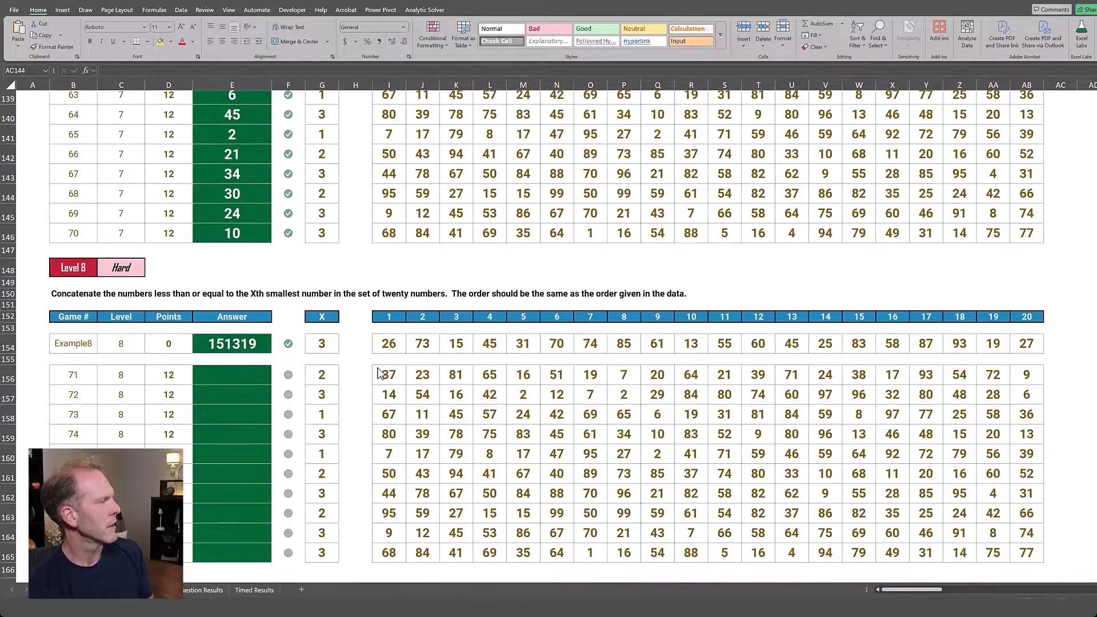
scroll(380, 374, "down", 2)
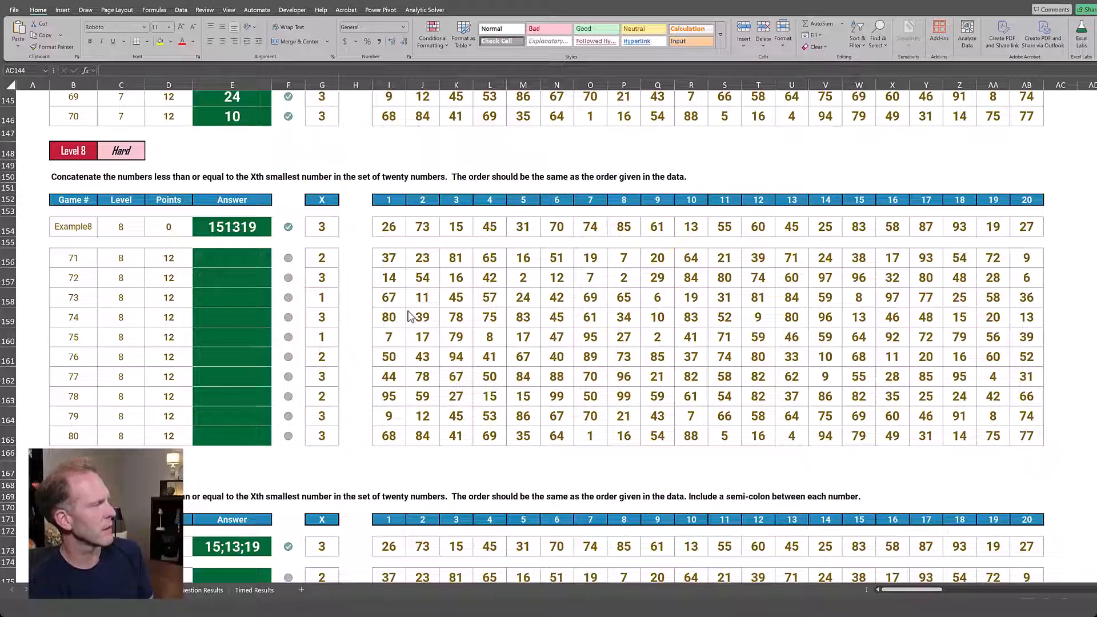
scroll(432, 302, "up", 3)
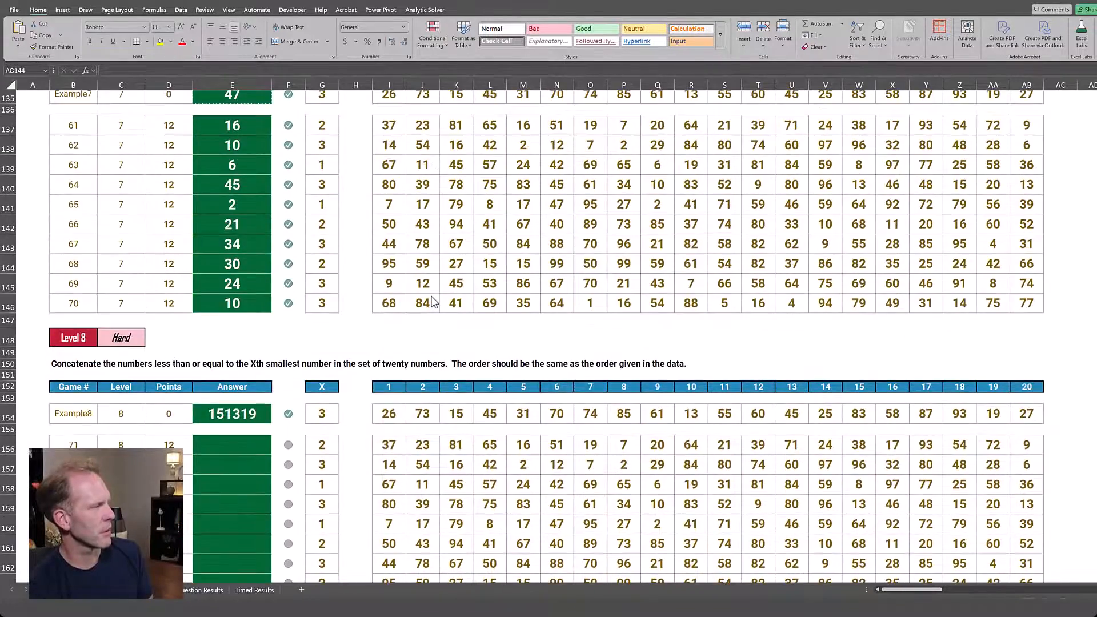
scroll(432, 302, "up", 3)
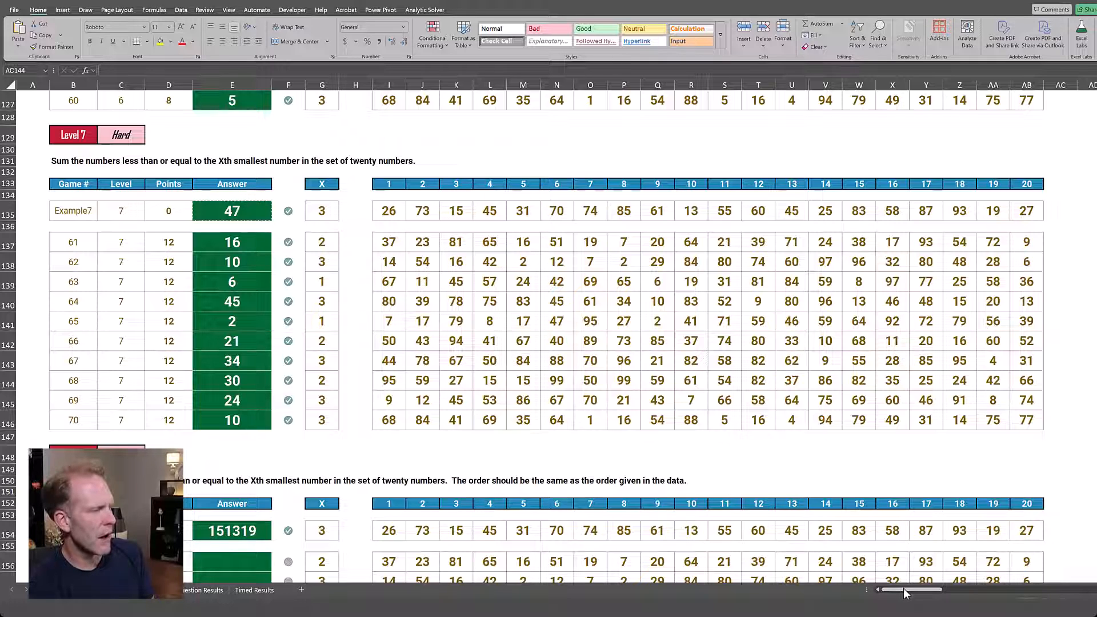
Copy the Level 7 helper formulas in AE135:AG146 to the Level 8 rows starting at AE154
left_click_drag(918, 589, 955, 591)
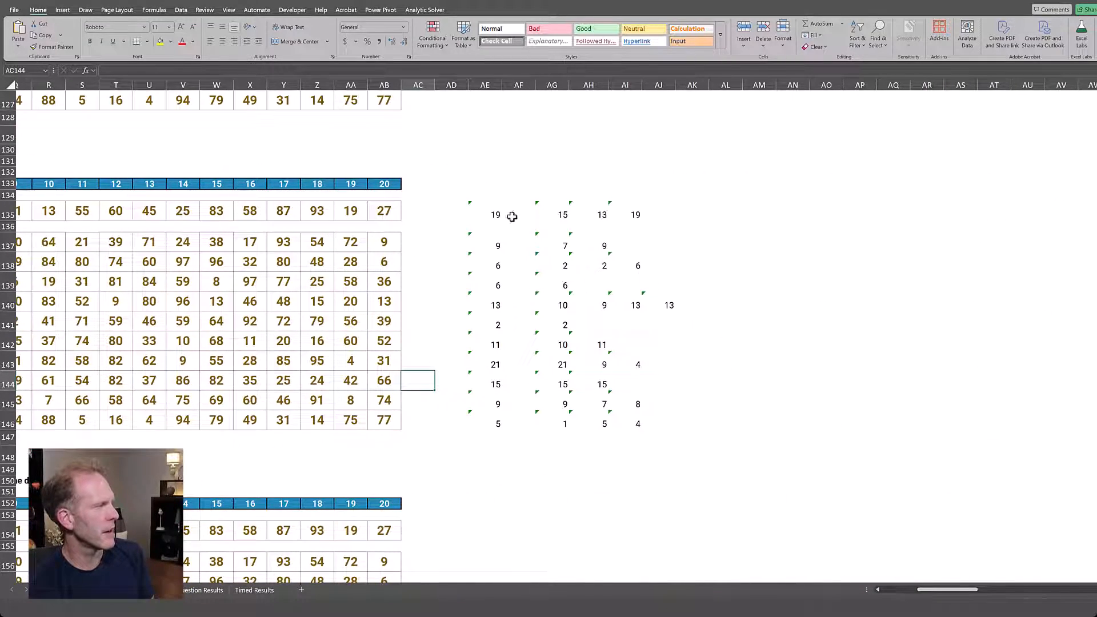
left_click_drag(497, 213, 580, 409)
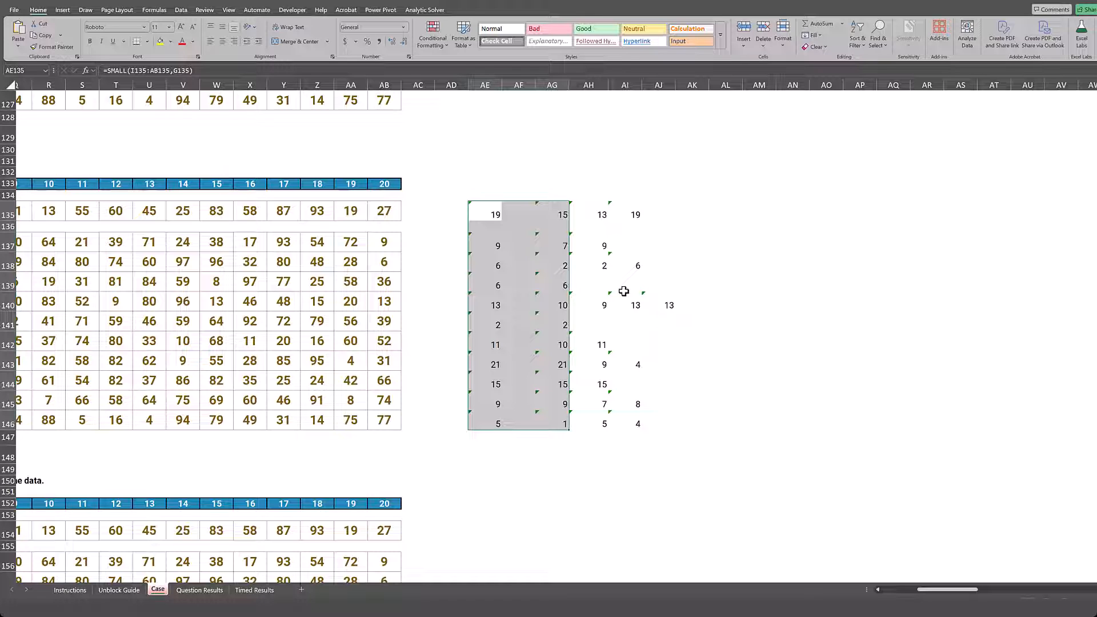
key("ctrl+c")
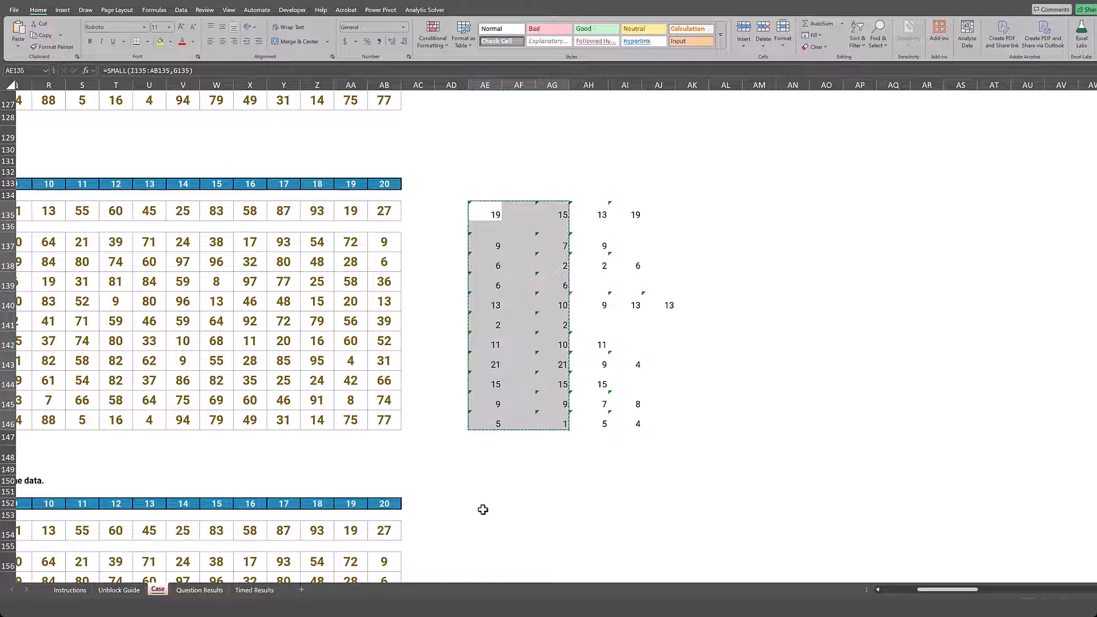
left_click(460, 524)
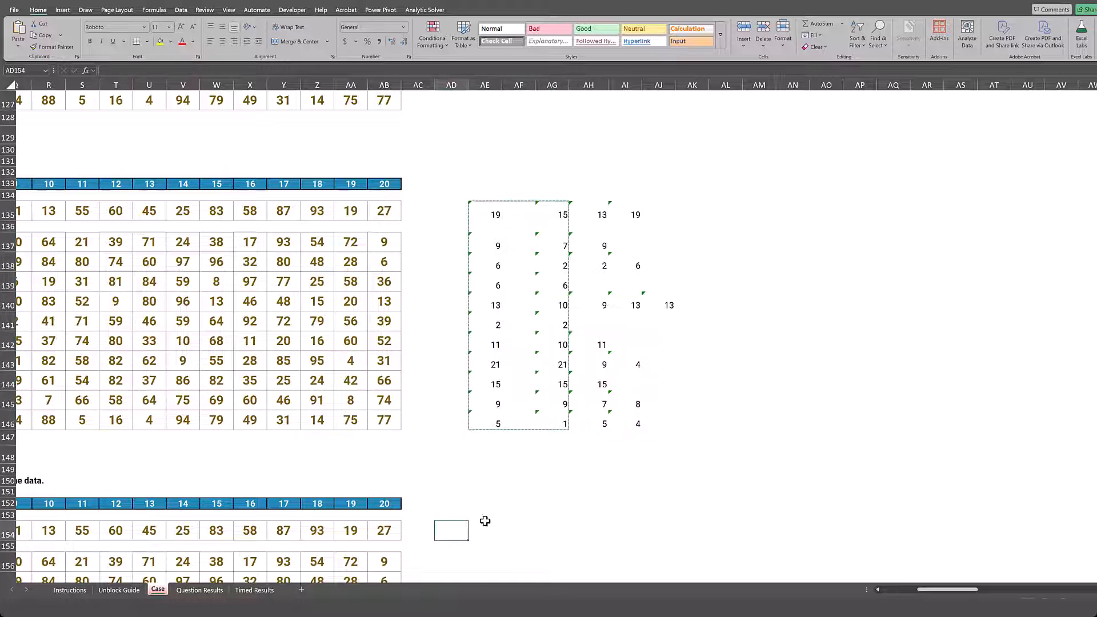
left_click(485, 521)
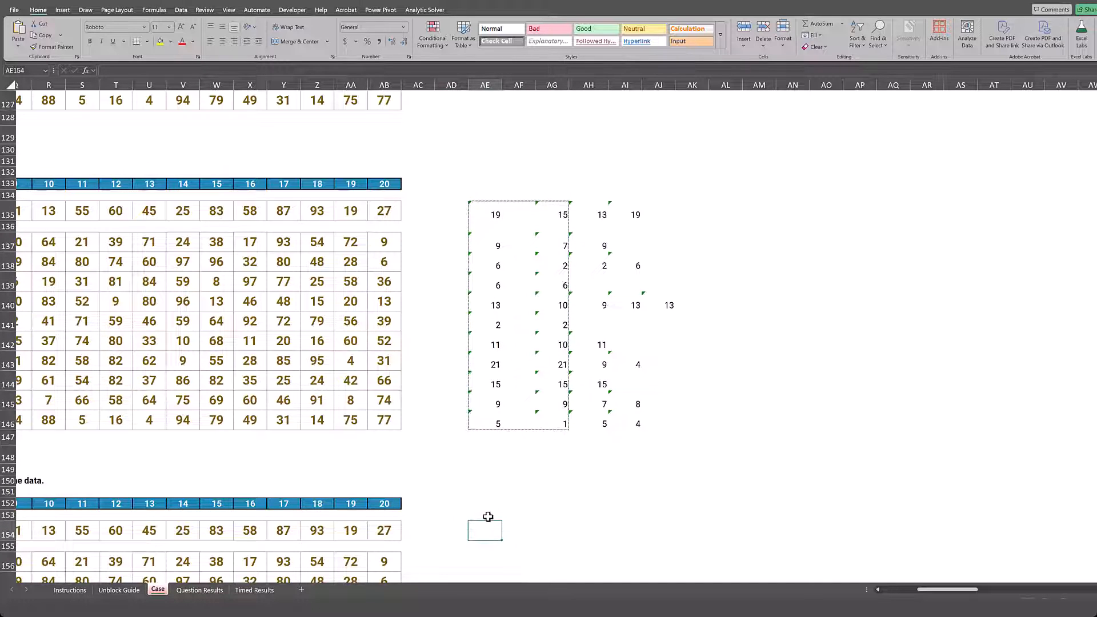
key("ctrl+v")
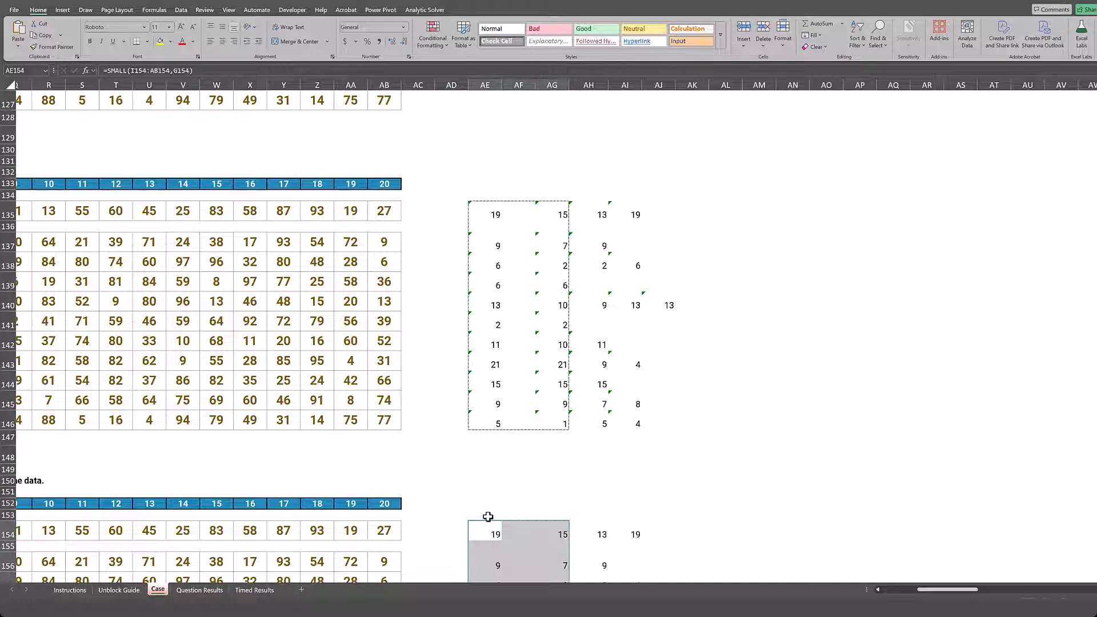
scroll(488, 517, "down", 2)
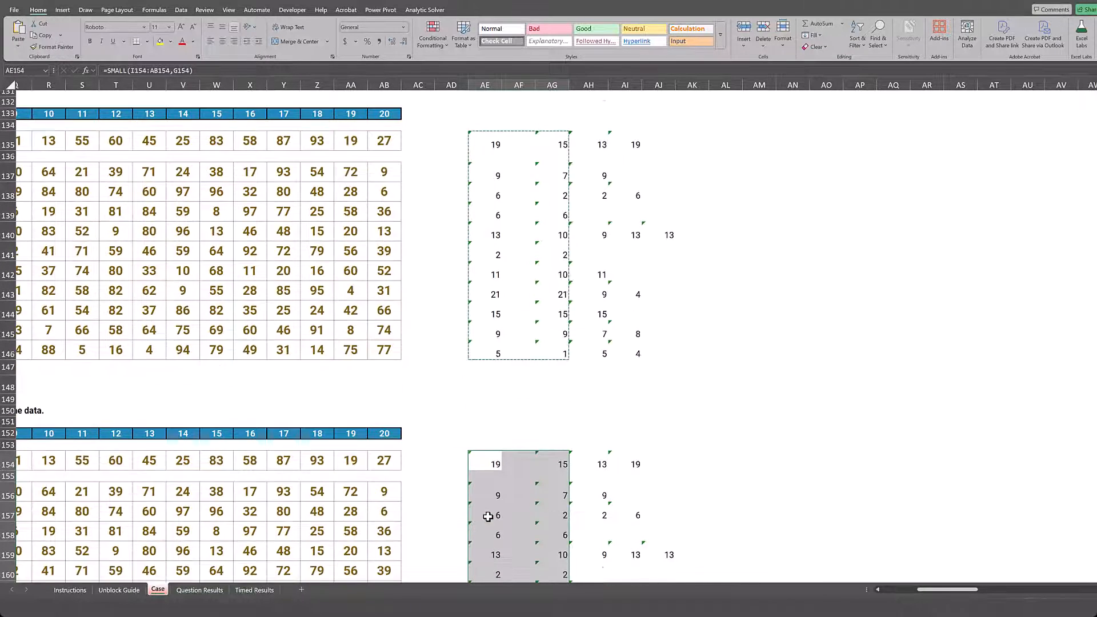
scroll(488, 517, "down", 5)
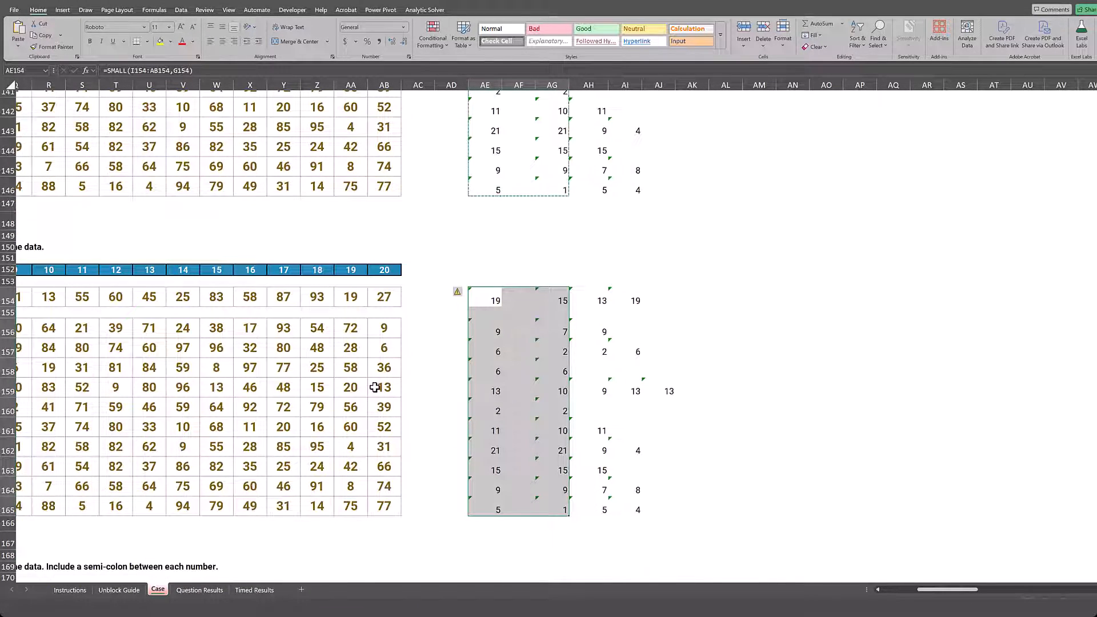
Enter =TEXTJOIN("",,AG154#) as the Example8 answer in E154 to concatenate the spilled filtered numbers without a delimiter
key("Left")
key("Left")
key("Left")
key("Left")
key("Left")
key("Left")
key("Left")
key("Left")
key("Left")
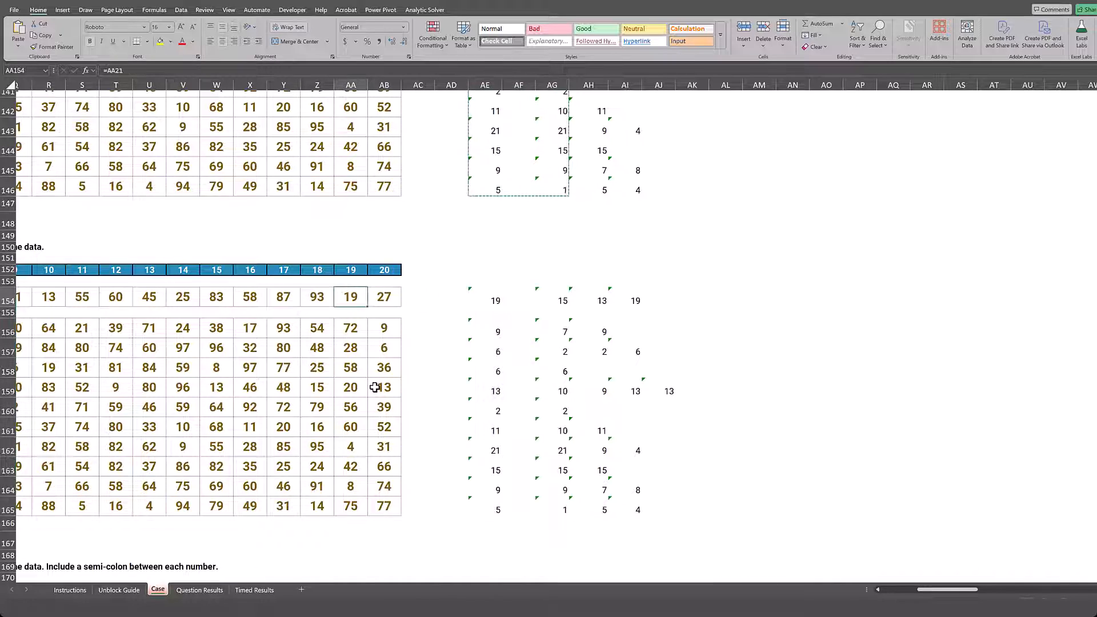
key("Left")
key("Left")
key("Left")
key("Left")
key("Left")
key("Left")
key("Left")
key("Left")
key("Left")
key("Left")
key("Left")
key("Left")
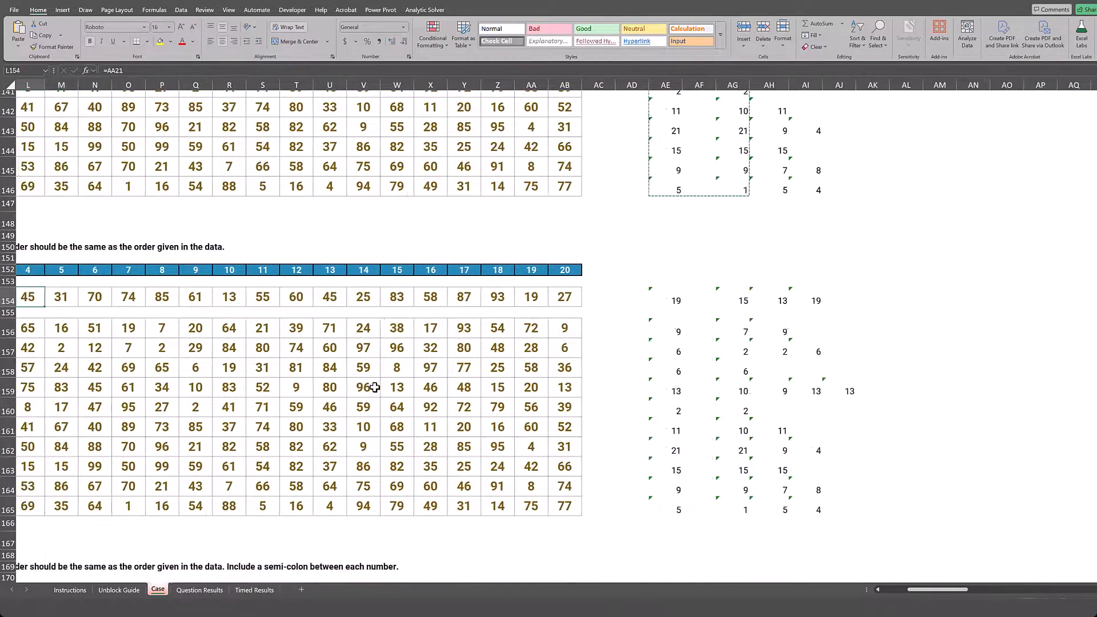
key("Left")
key("Left")
key("Left")
key("Left")
key("Left")
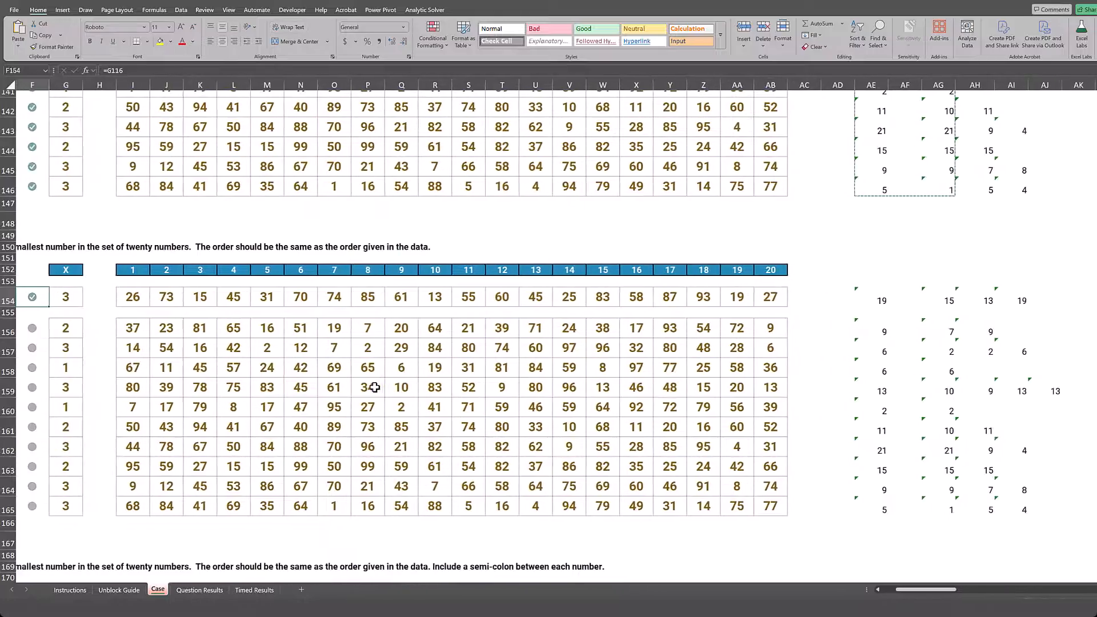
key("Left")
key("Left")
key("Left")
key("Left")
key("Right")
key("Right")
key("Right")
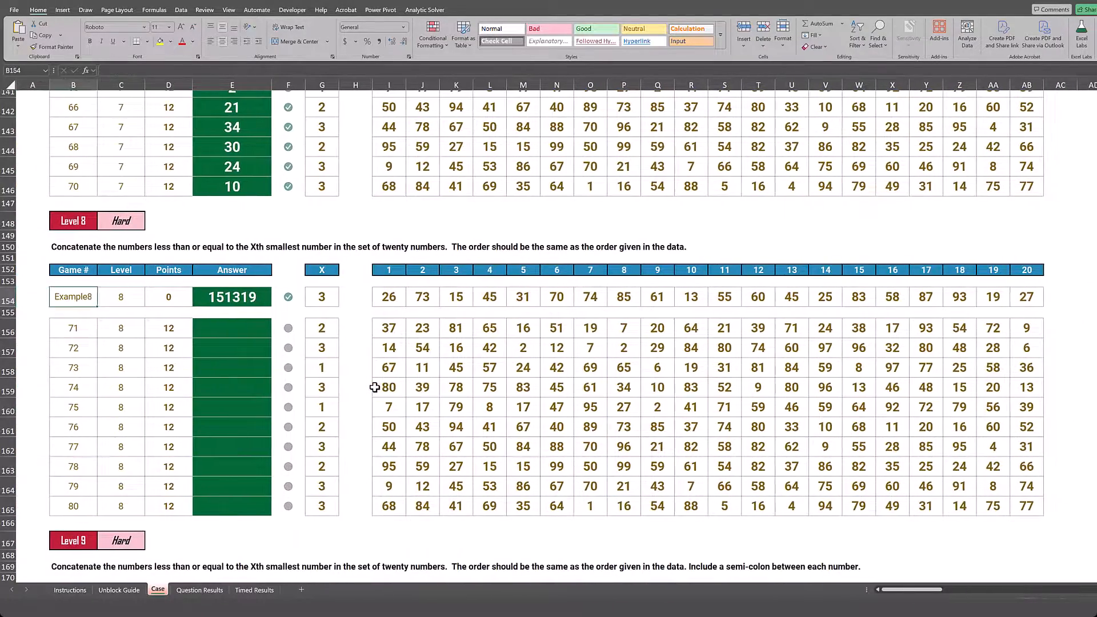
key("Right")
key("Right")
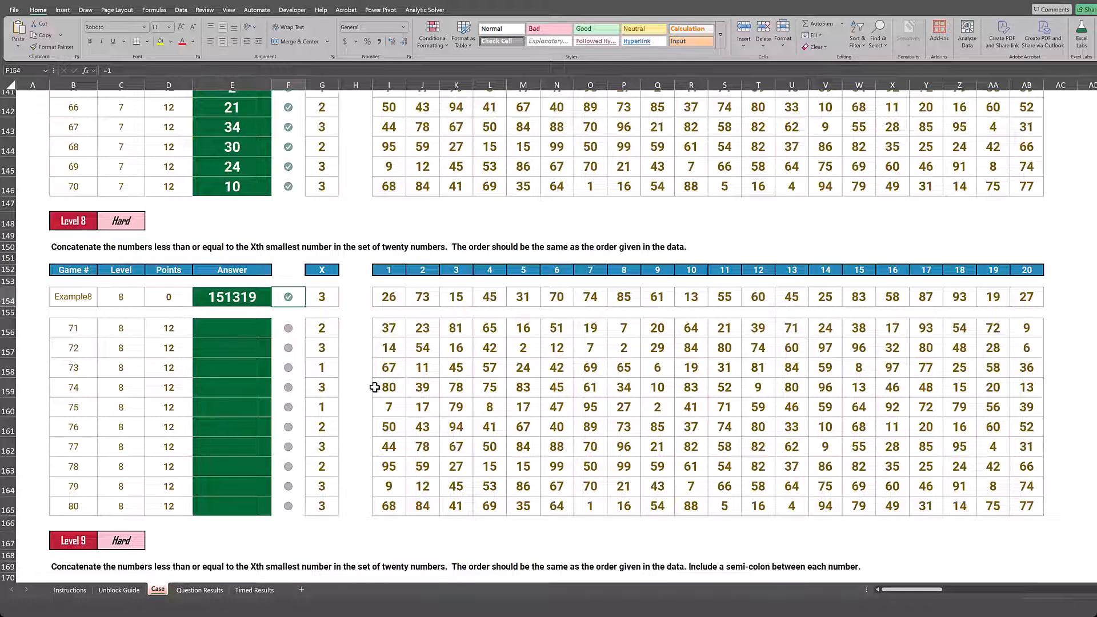
type("=")
key("Escape")
key("Left")
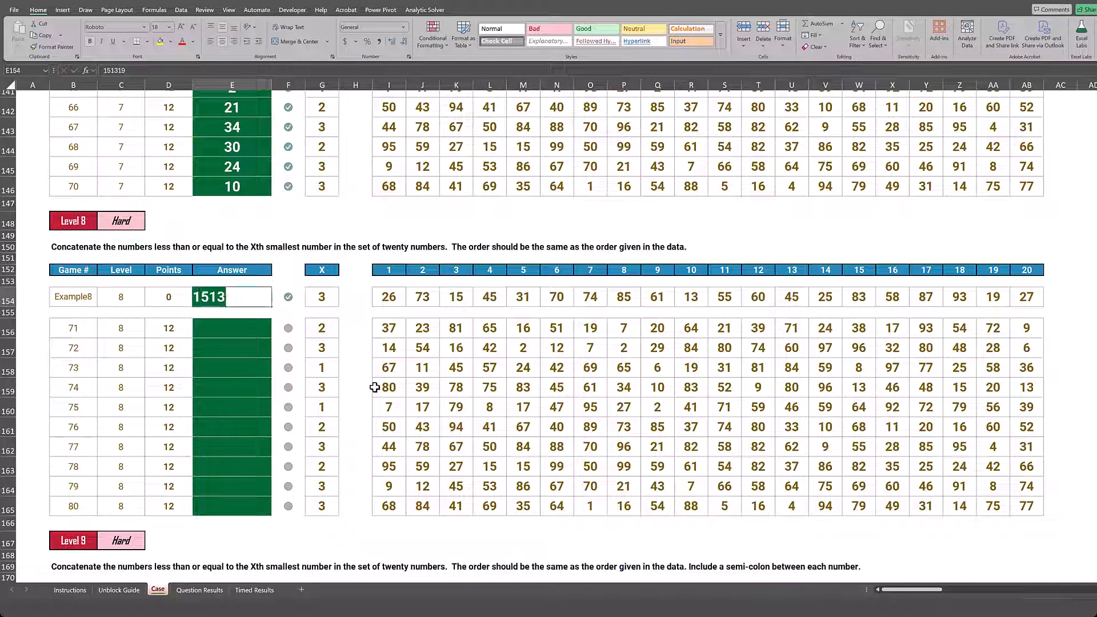
type("=text")
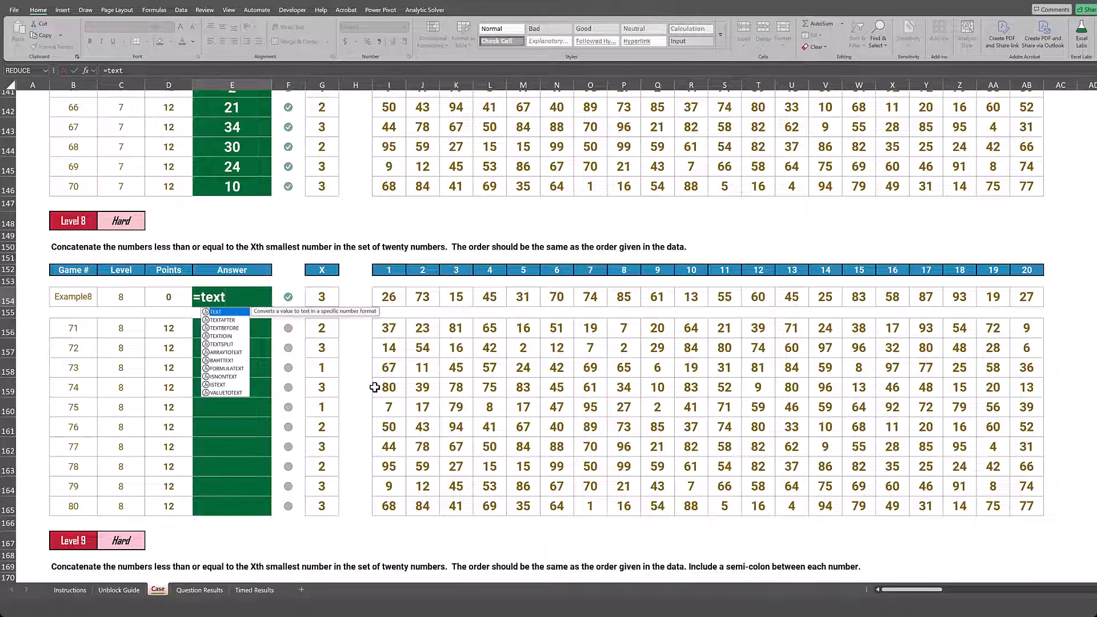
type("join")
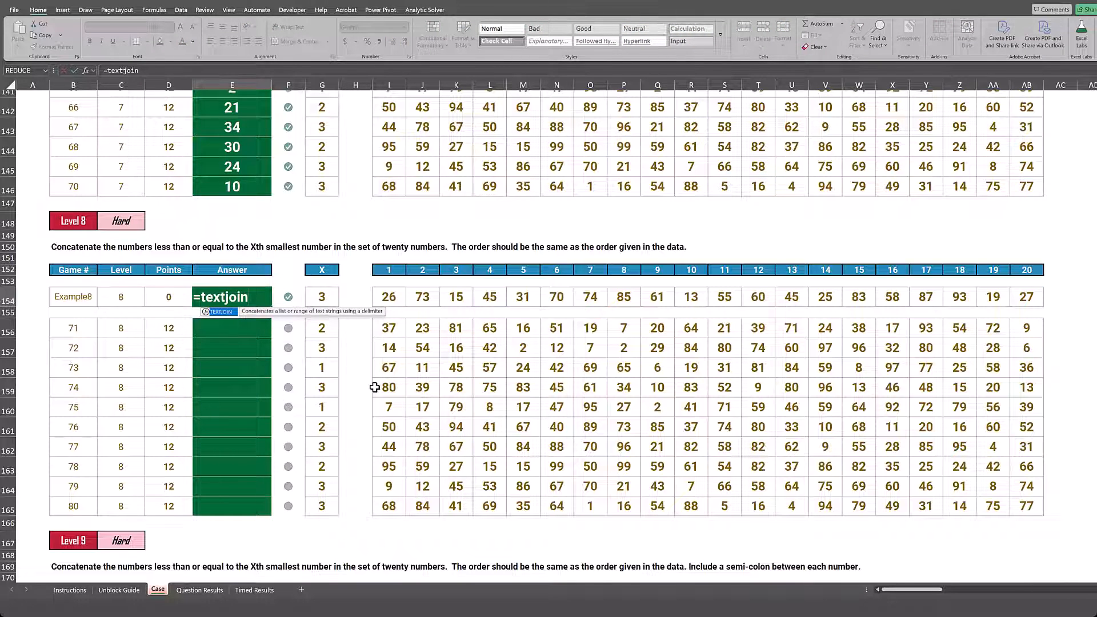
type("(")
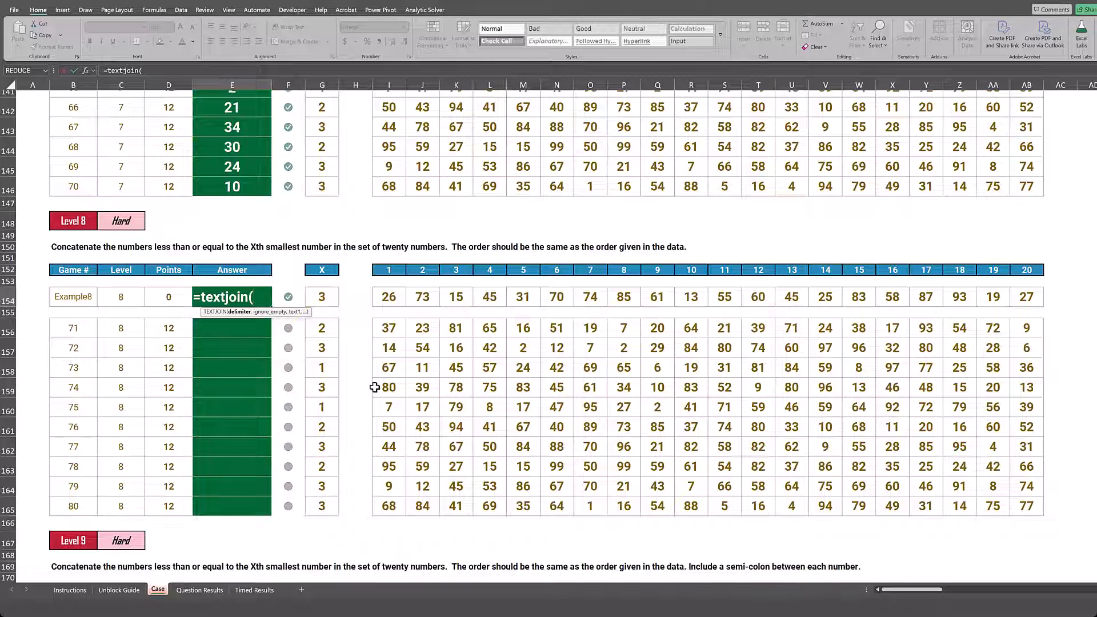
type("\"\",")
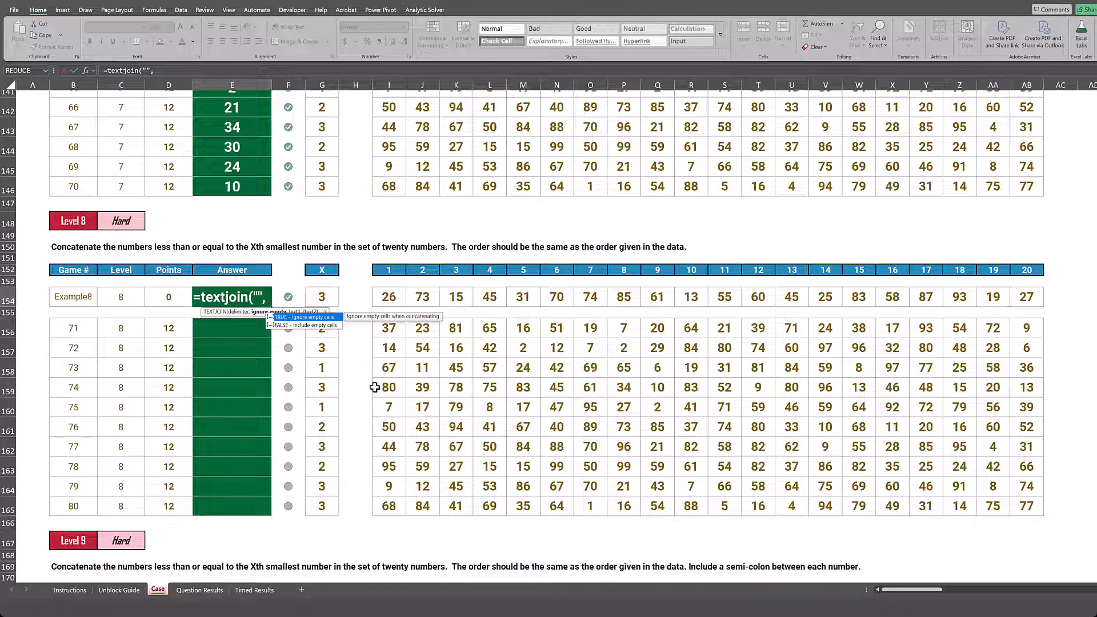
type(",")
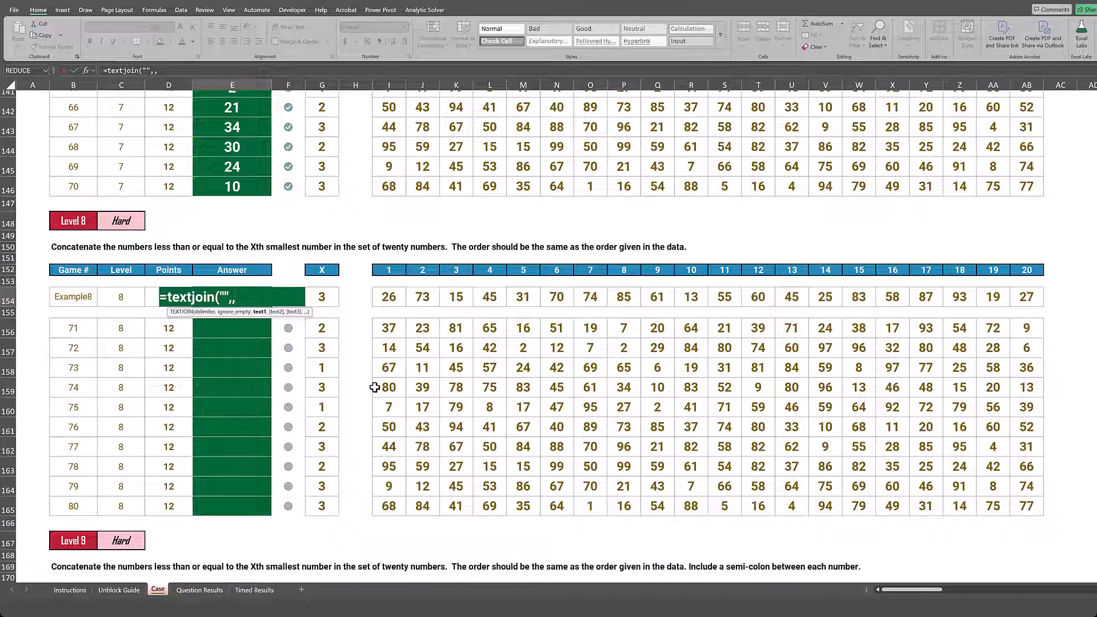
key("Right")
key("Right")
key("Right")
key("Right")
key("Right")
key("Right")
key("Right")
key("Right")
key("Right")
key("Right")
key("Right")
key("Right")
key("Right")
key("Right")
key("Right")
key("Right")
key("Right")
key("Right")
key("Right")
key("Right")
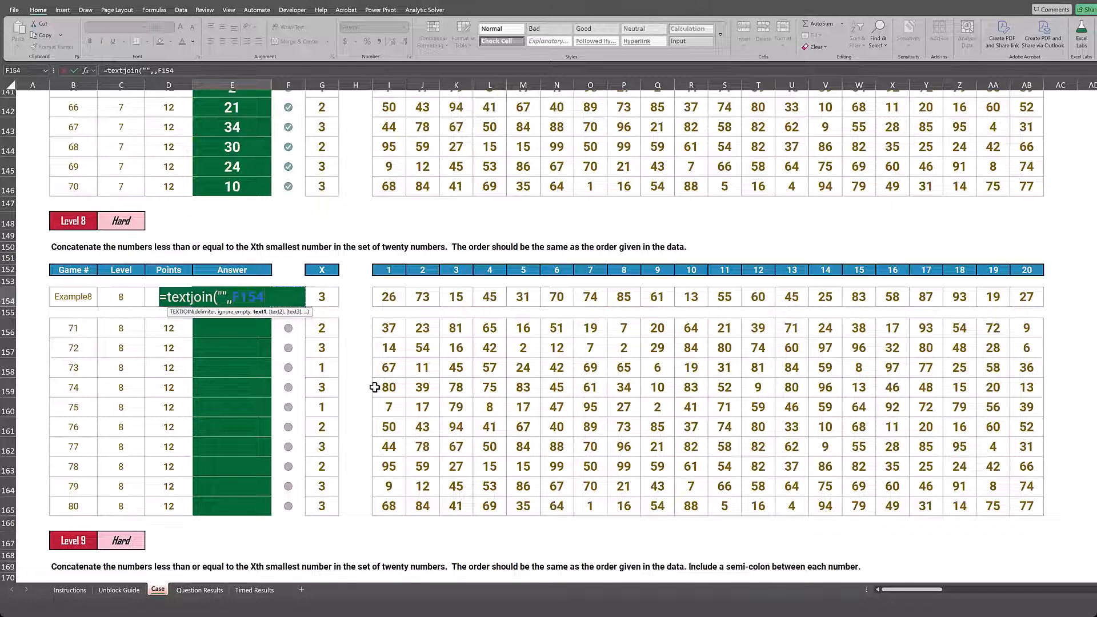
key("Right")
key("Right")
key("Right")
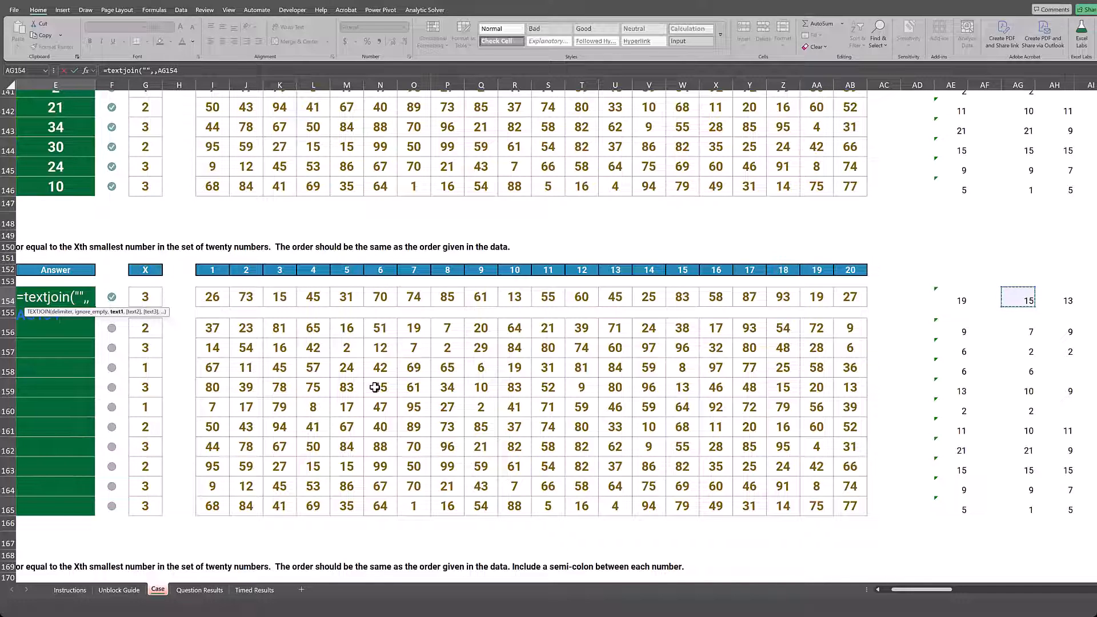
type("#")
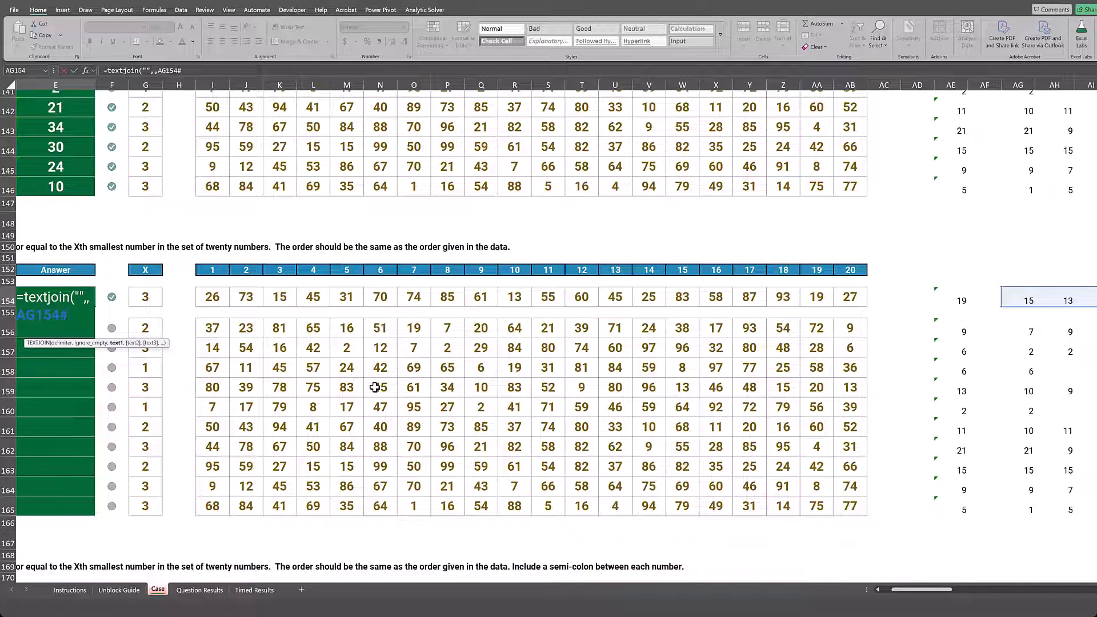
type(")")
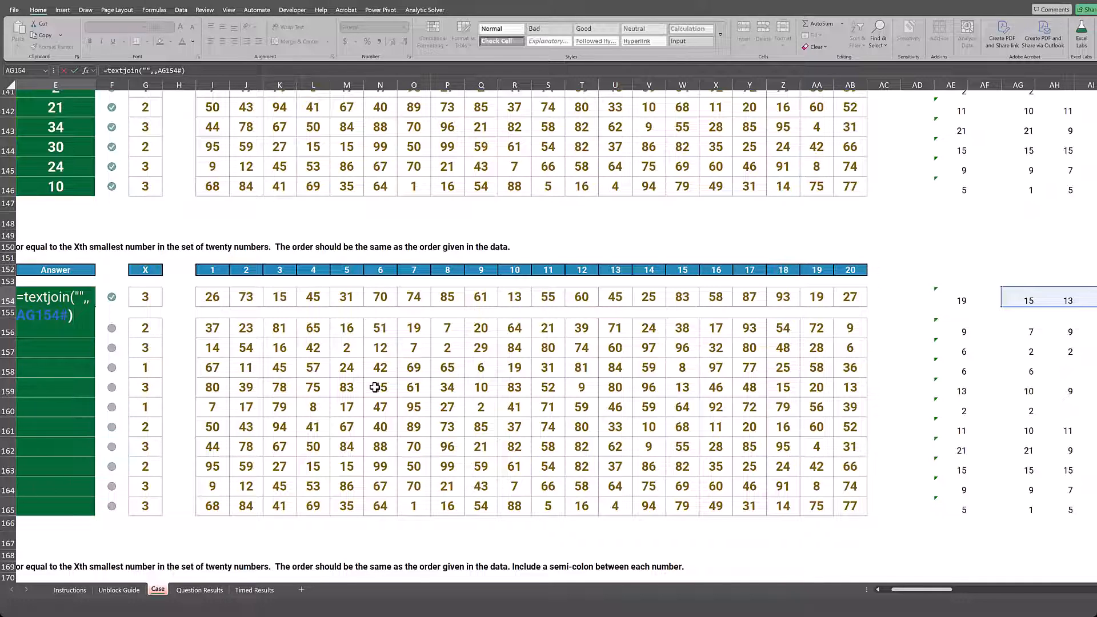
key("Return")
Copy the TEXTJOIN answer formula from E154 into the answer cells of games 71 to 80, E156:E165
key("Up")
key("Left")
key("Left")
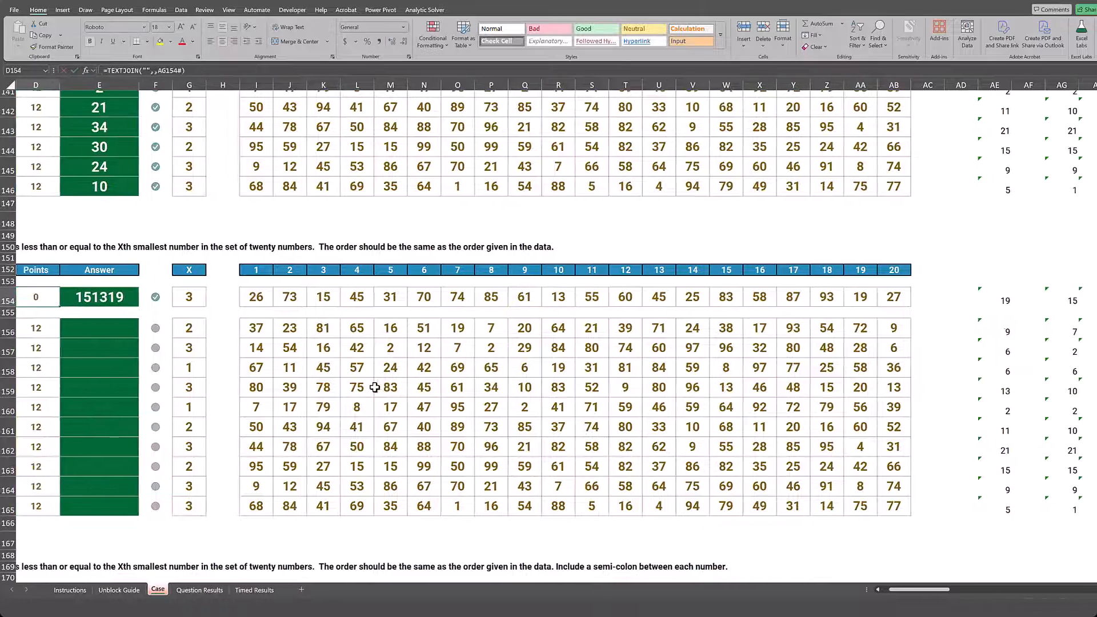
key("Right")
key("Right")
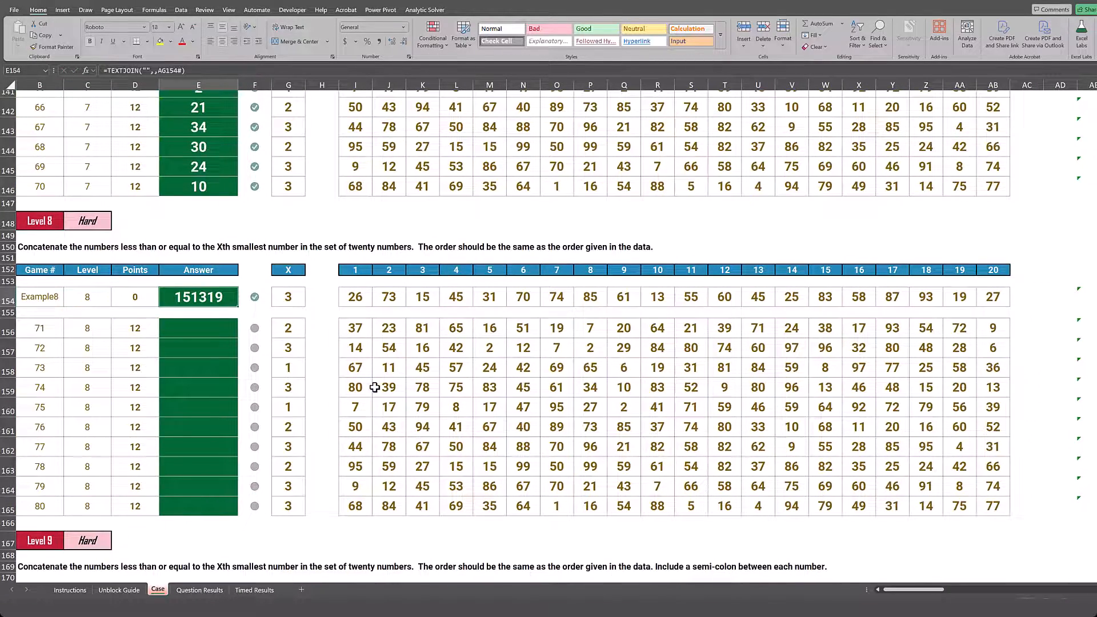
key("ctrl+c")
key("Down")
key("Down")
key("shift+Down")
key("shift+Down")
key("shift+Down")
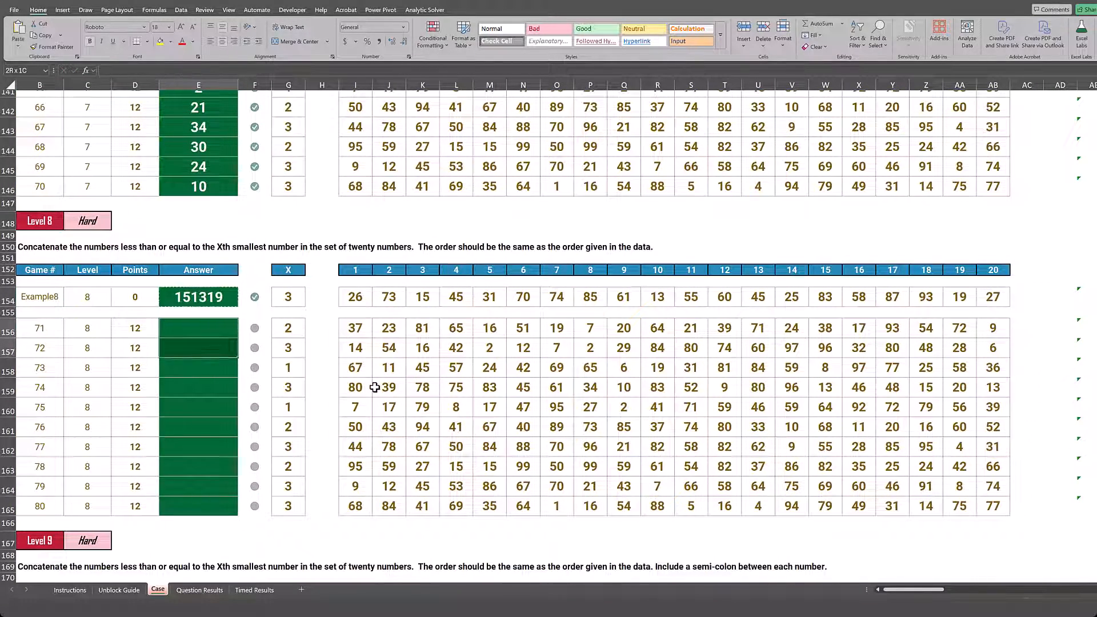
key("shift+Down")
key("shift+Down")
key("shift+Down")
key("shift+Down")
key("shift+Down")
key("shift+Down")
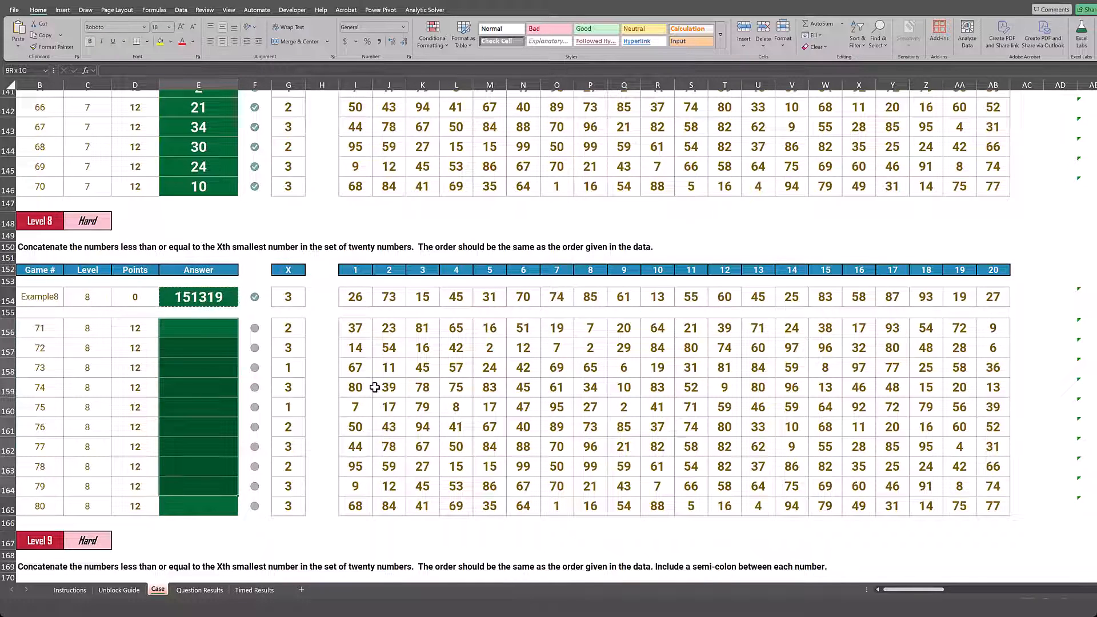
key("ctrl+v")
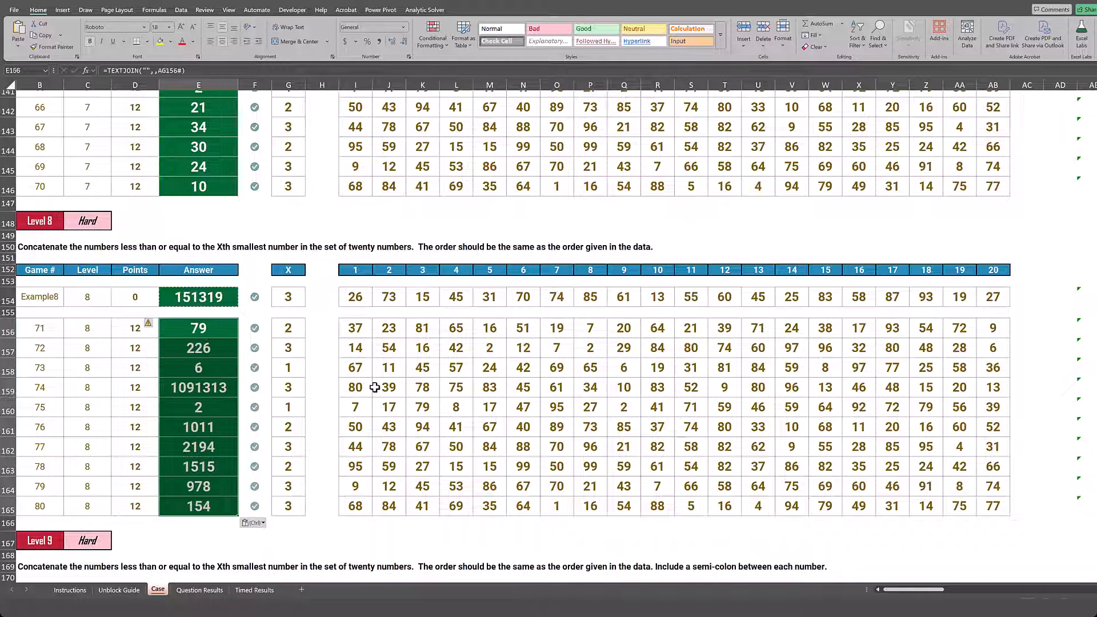
Review the answer check marks in column F for games 71 to 80 of Level 8
key("Right")
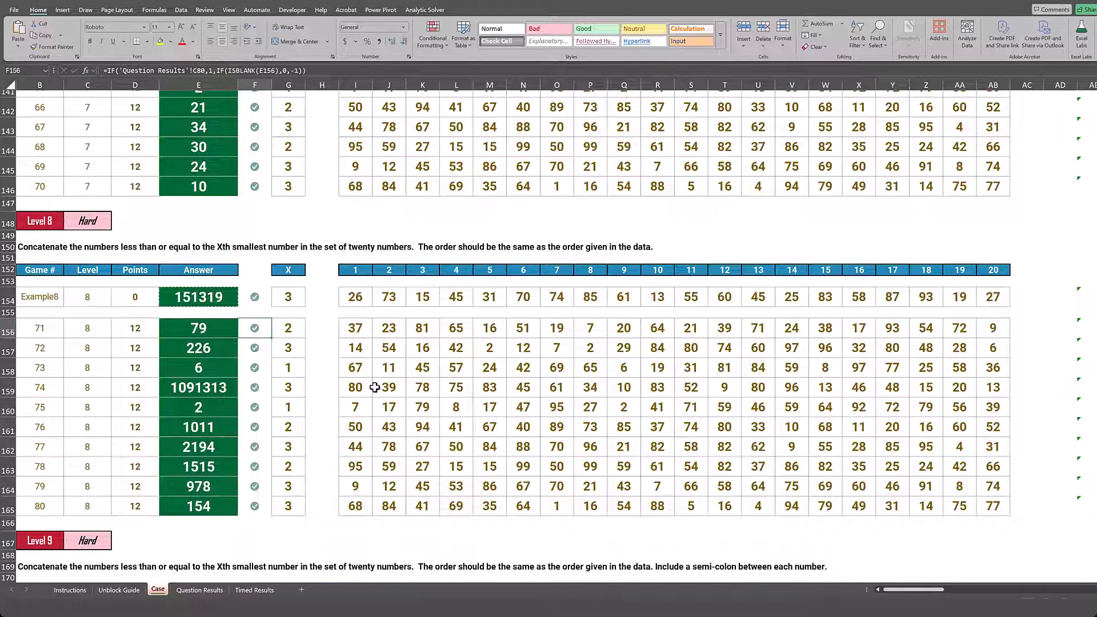
key("Down")
key("Down")
key("Down")
key("Down")
key("Down")
key("Down")
key("Down")
key("Down")
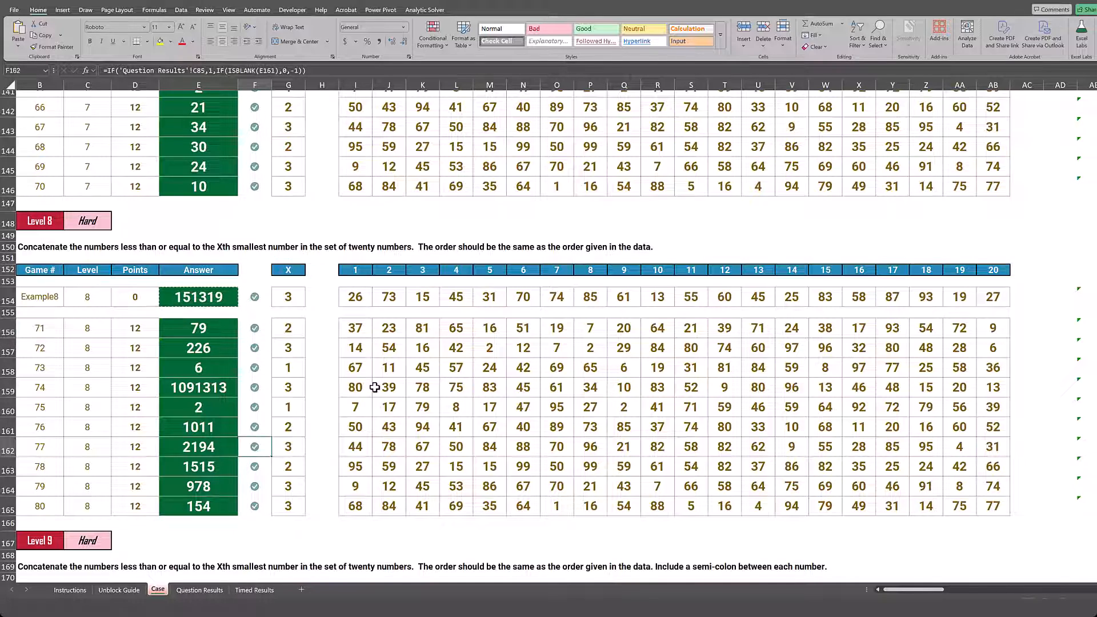
key("Down")
key("Down")
Read the Level 9 concatenation task and inspect its Example9 answer in E173
key("Down")
key("Down")
key("Down")
key("Down")
key("Down")
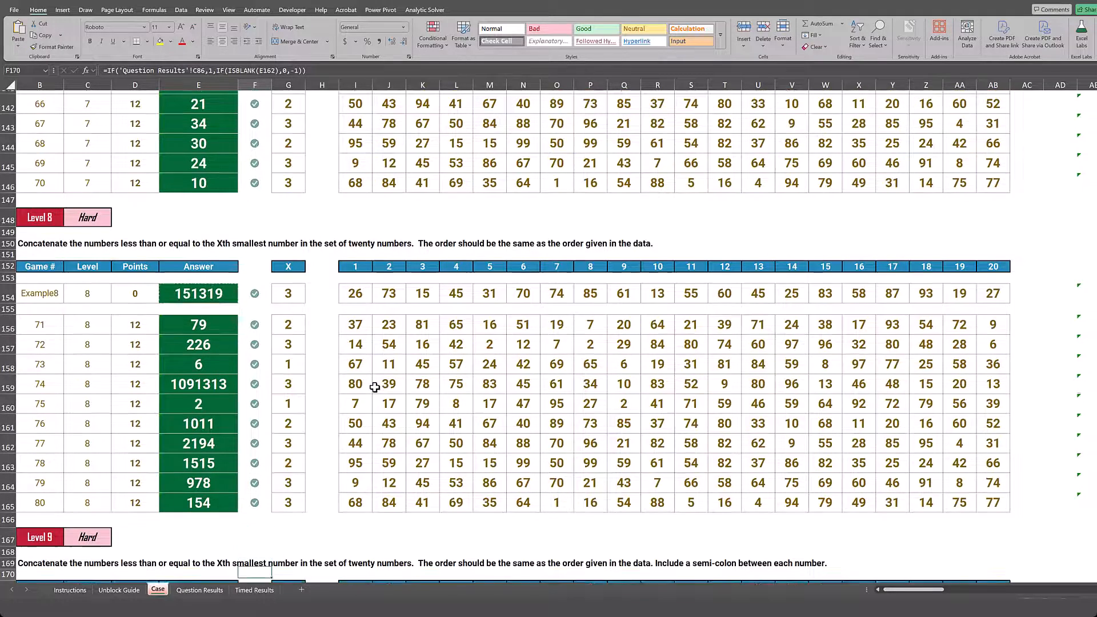
key("Down")
key("Down")
key("Down")
key("Down")
key("Down")
key("Down")
key("Down")
key("Down")
key("Down")
key("Down")
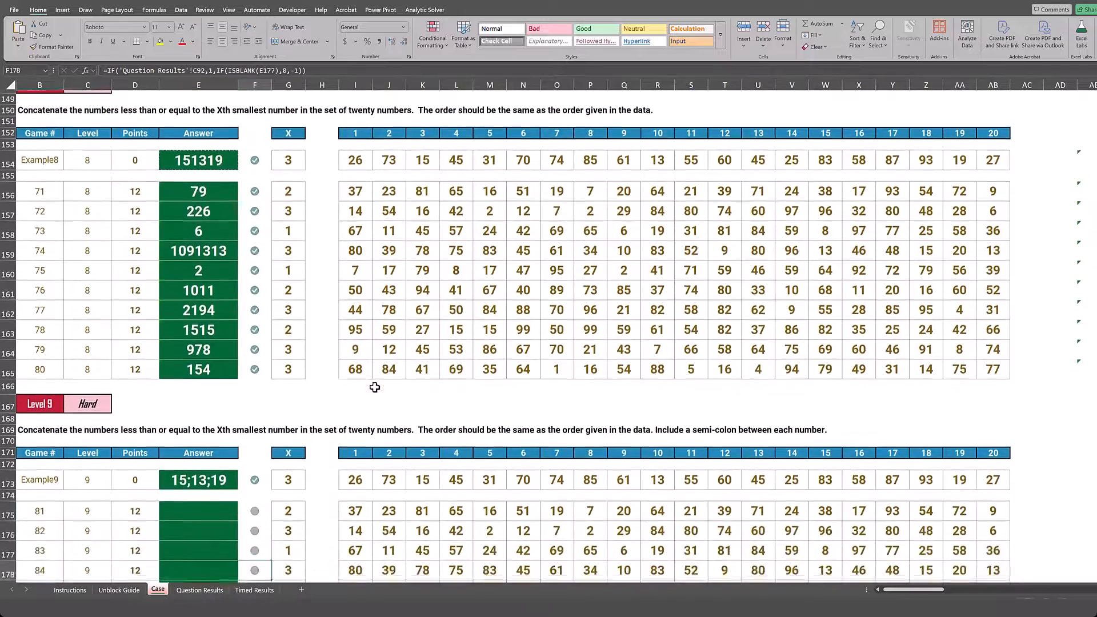
key("Down")
key("Down")
key("Down")
key("Down")
key("Down")
key("Down")
key("Down")
key("Down")
key("Down")
key("Down")
key("Down")
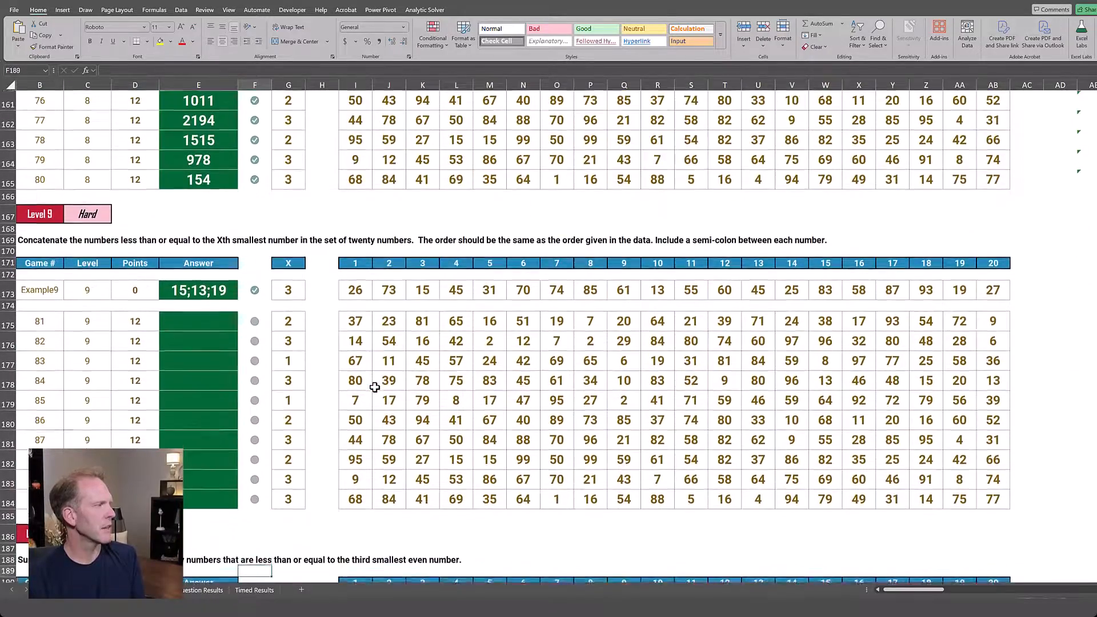
key("Down")
key("Down")
key("Down")
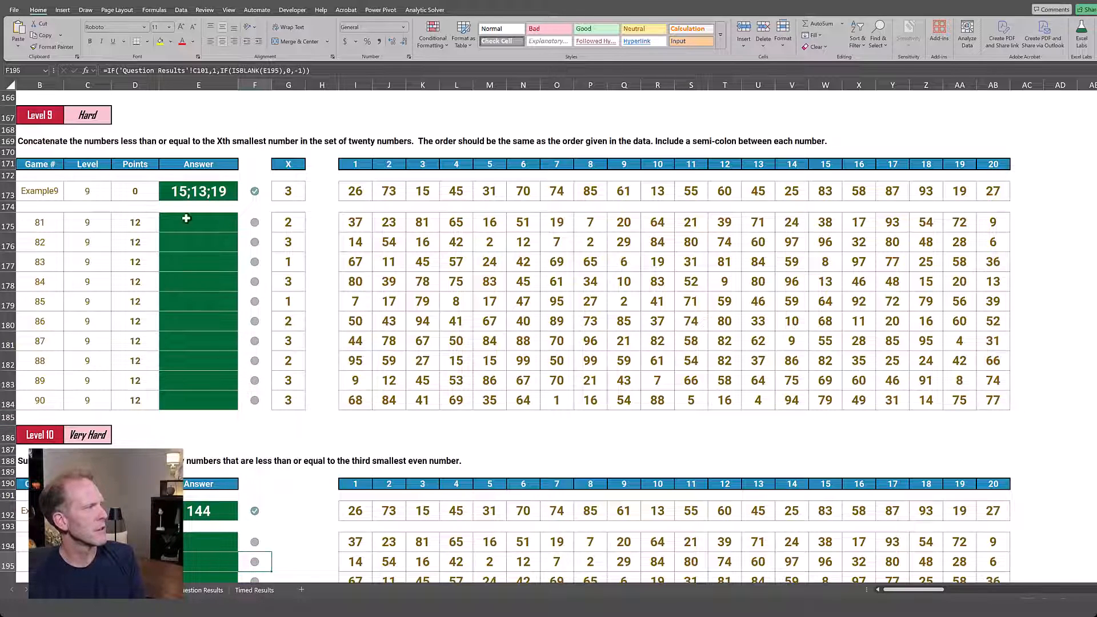
left_click(183, 194)
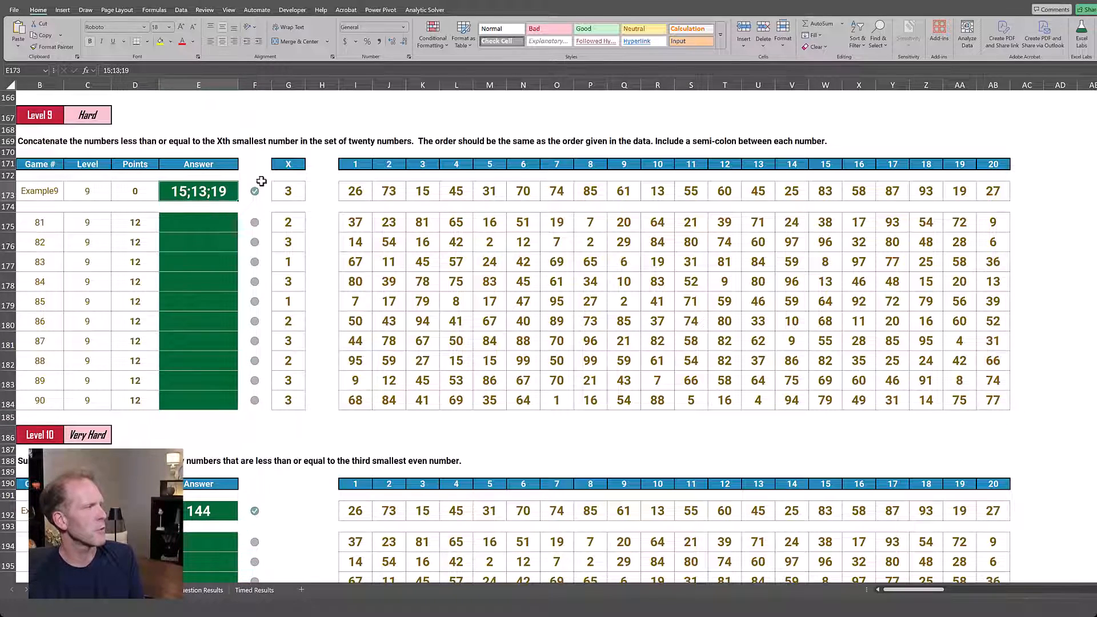
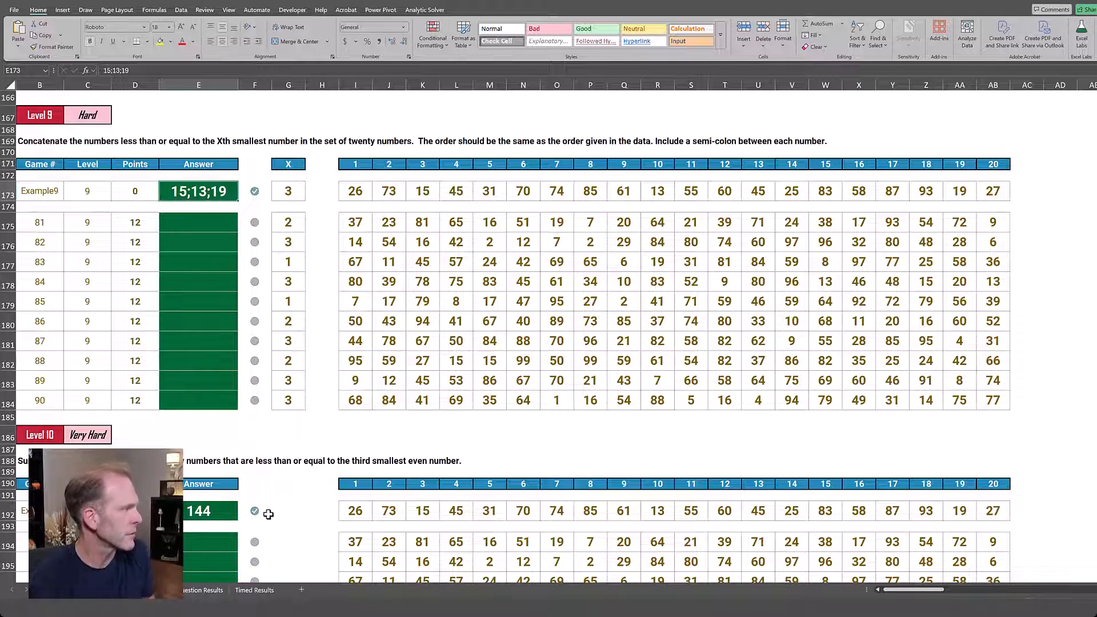
Copy the Level 8 helper formulas in AE154:AG165 to the Level 9 rows starting at AE173
scroll(612, 196, "up", 6)
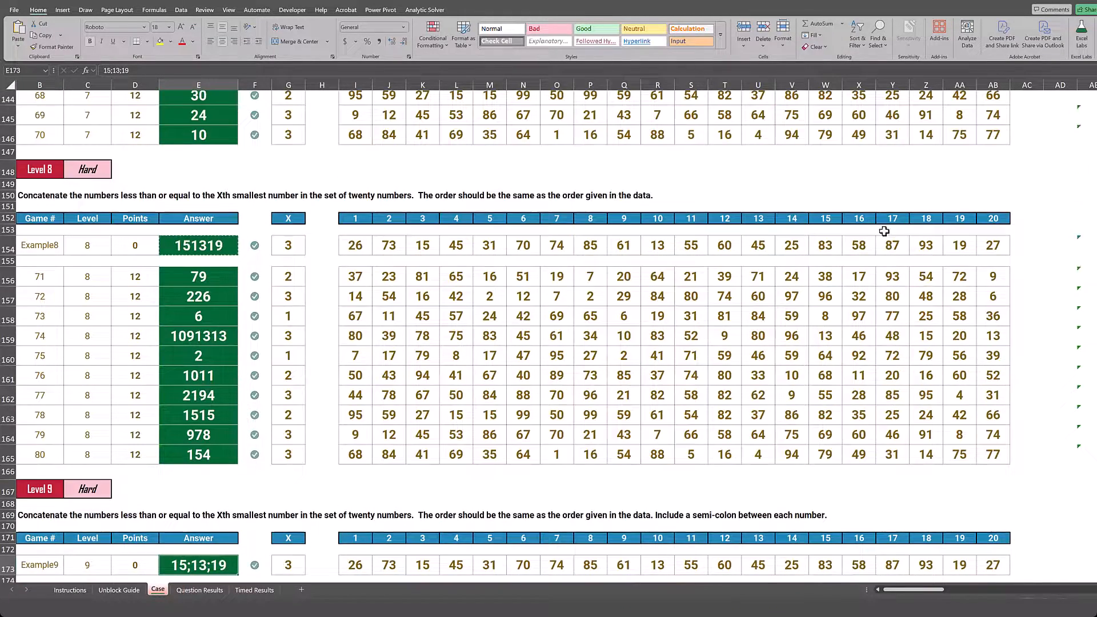
left_click(1084, 245)
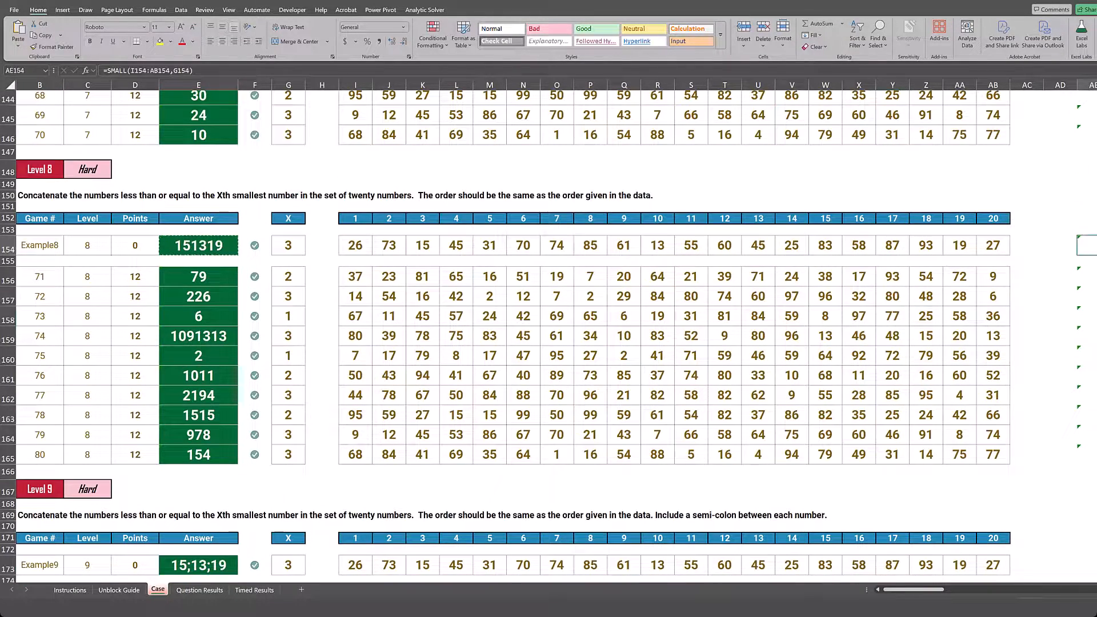
left_click_drag(1087, 246, 1031, 460)
key("ctrl+c")
key("Down")
key("Down")
key("Down")
key("Down")
key("Down")
key("Down")
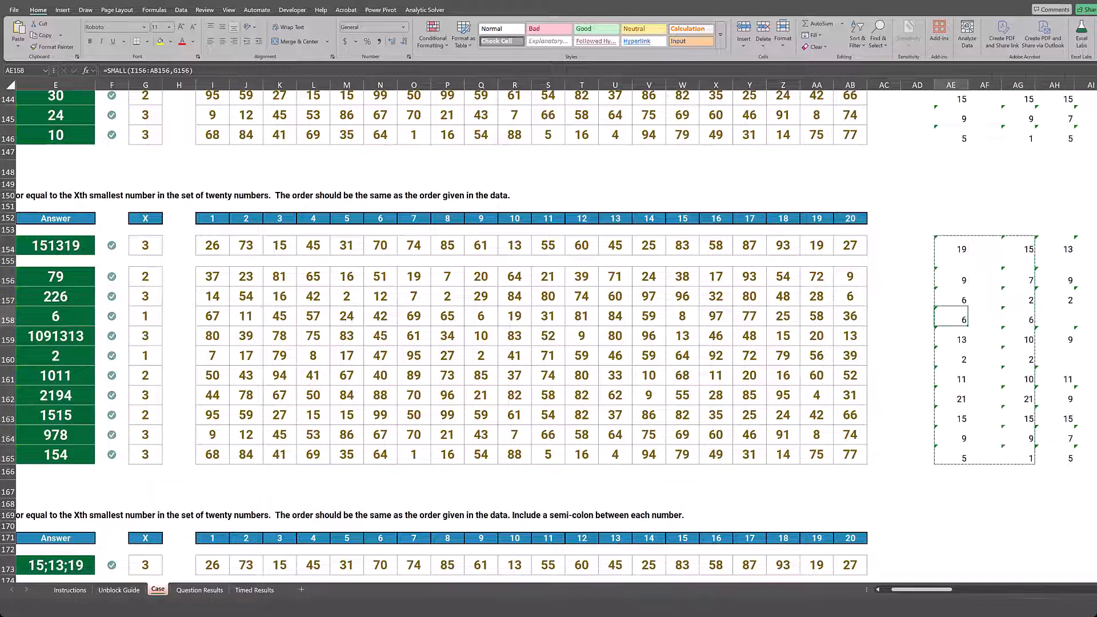
key("Down")
key("Down")
key("Down")
key("Down")
key("Down")
key("Down")
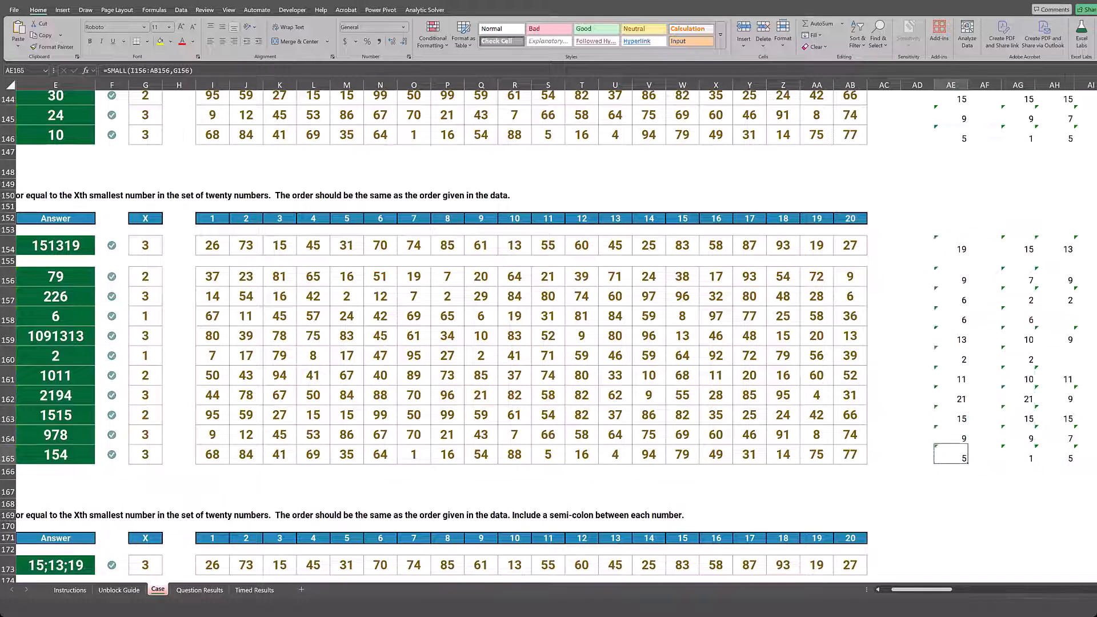
key("Down")
key("Down")
key("Down")
key("Down")
key("Down")
key("Down")
key("Down")
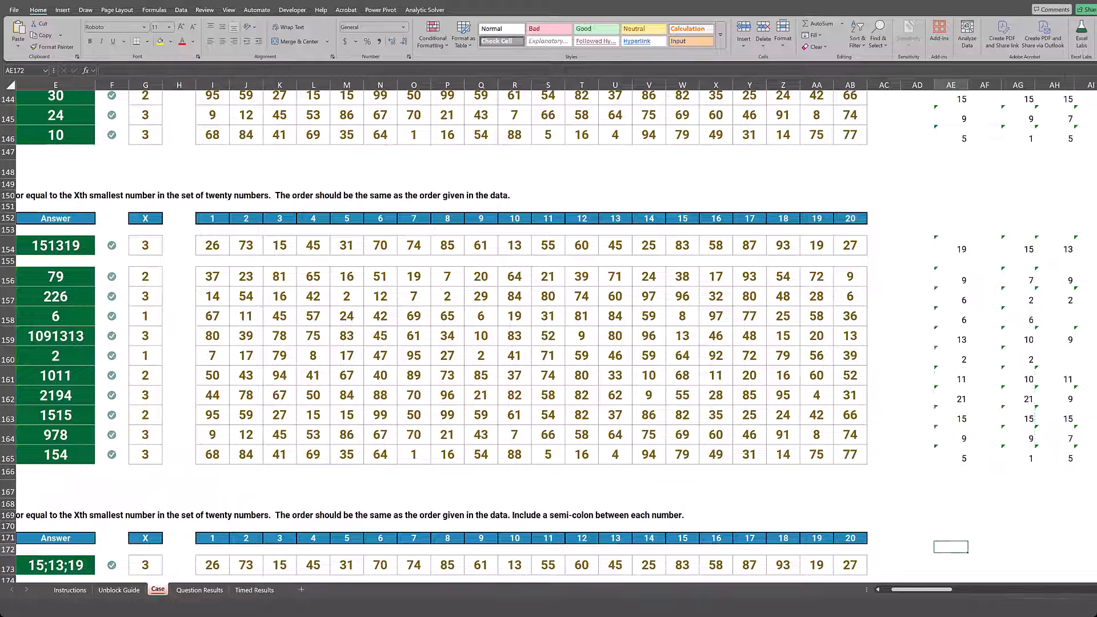
scroll(549, 331, "down", 1)
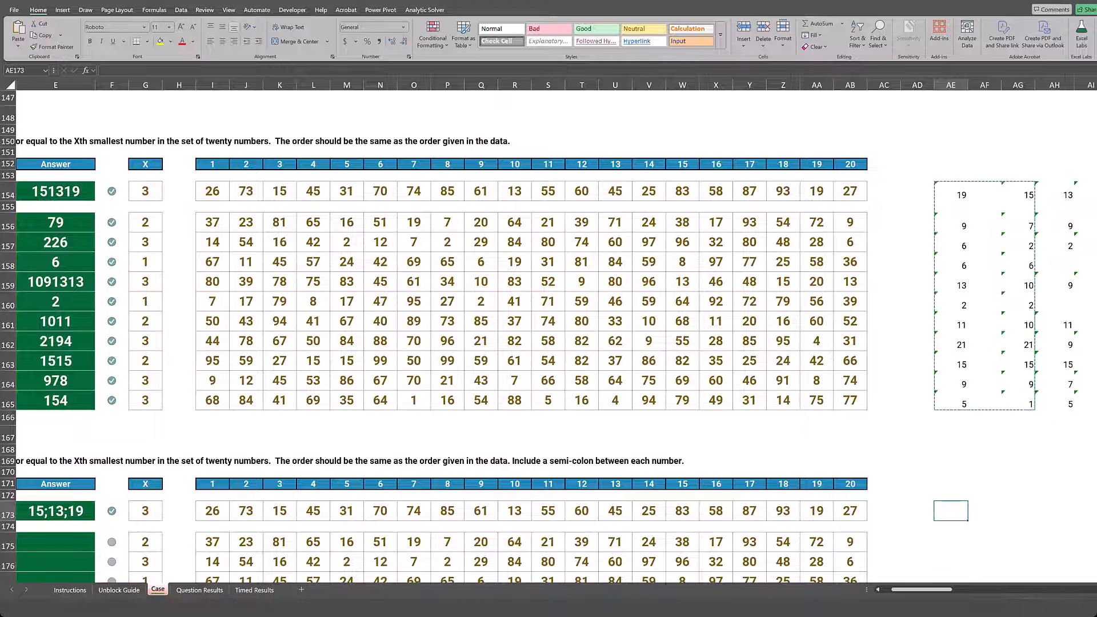
key("ctrl+v")
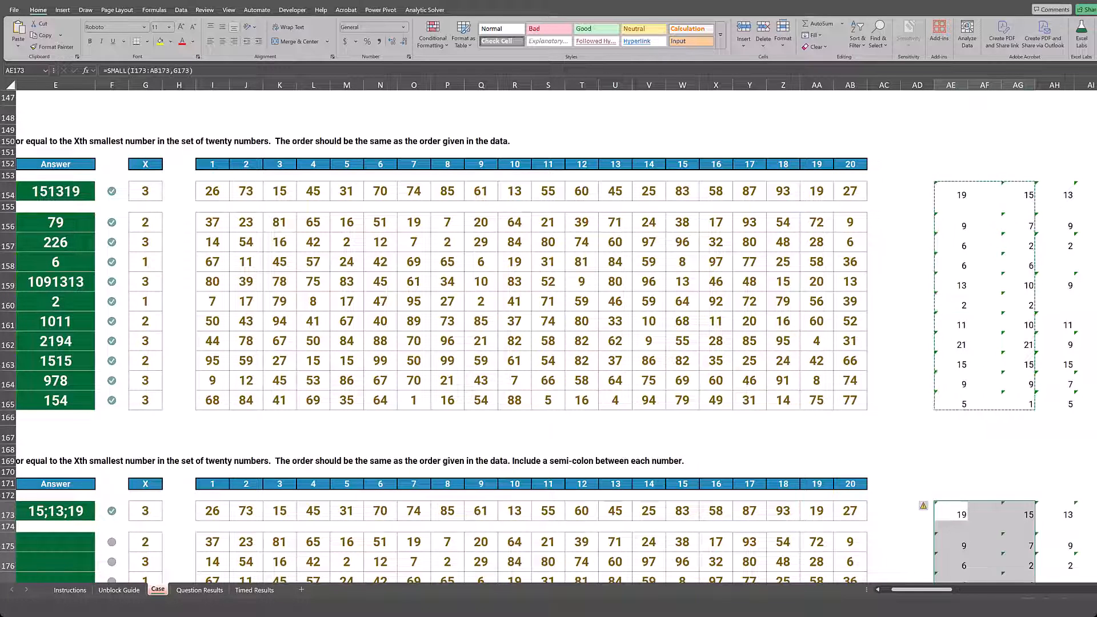
Enter the formula =TEXTJOIN(";",,AG173#) in Level 9's Example9 answer cell E173
left_click(917, 510)
key("Left")
key("Left")
key("Left")
key("Left")
key("Left")
key("Left")
key("Left")
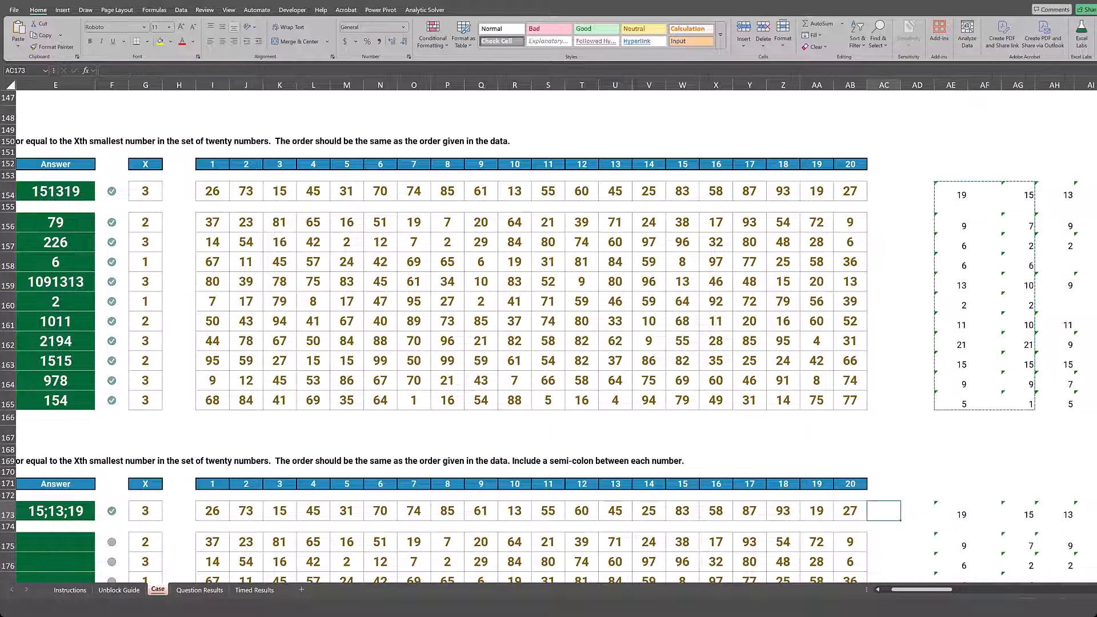
key("Escape")
key("Left")
key("Left")
key("Left")
key("Left")
key("Left")
key("Left")
key("Left")
key("Left")
key("Left")
key("Left")
key("Left")
key("Left")
key("Left")
key("Left")
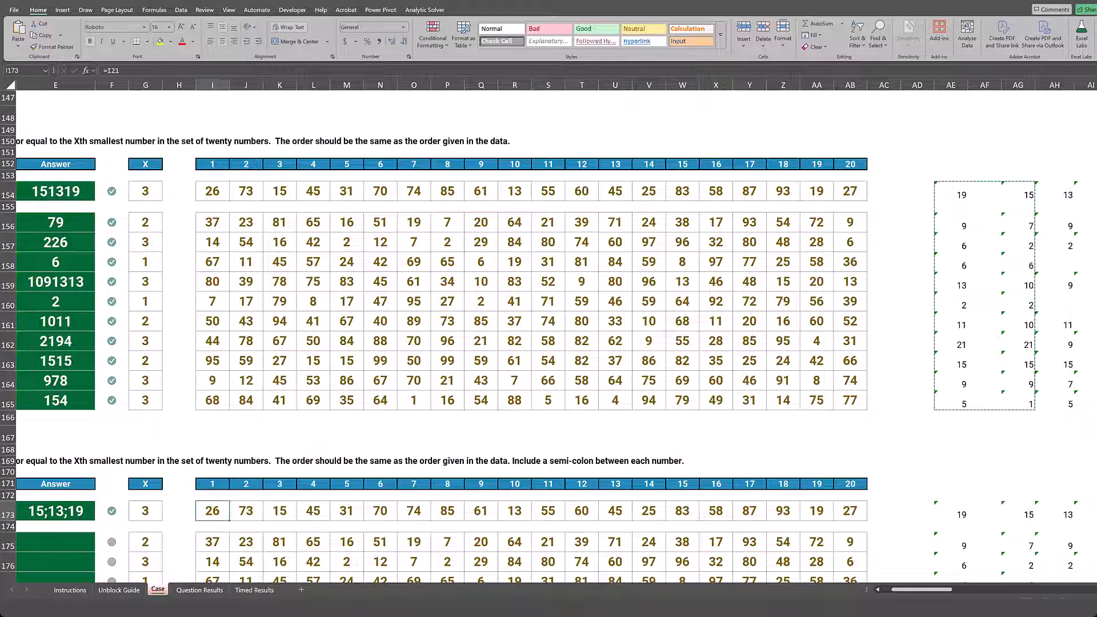
key("Left")
key("Left")
key("Left")
key("Left")
key("Left")
key("Left")
key("Left")
key("Right")
key("Right")
key("Right")
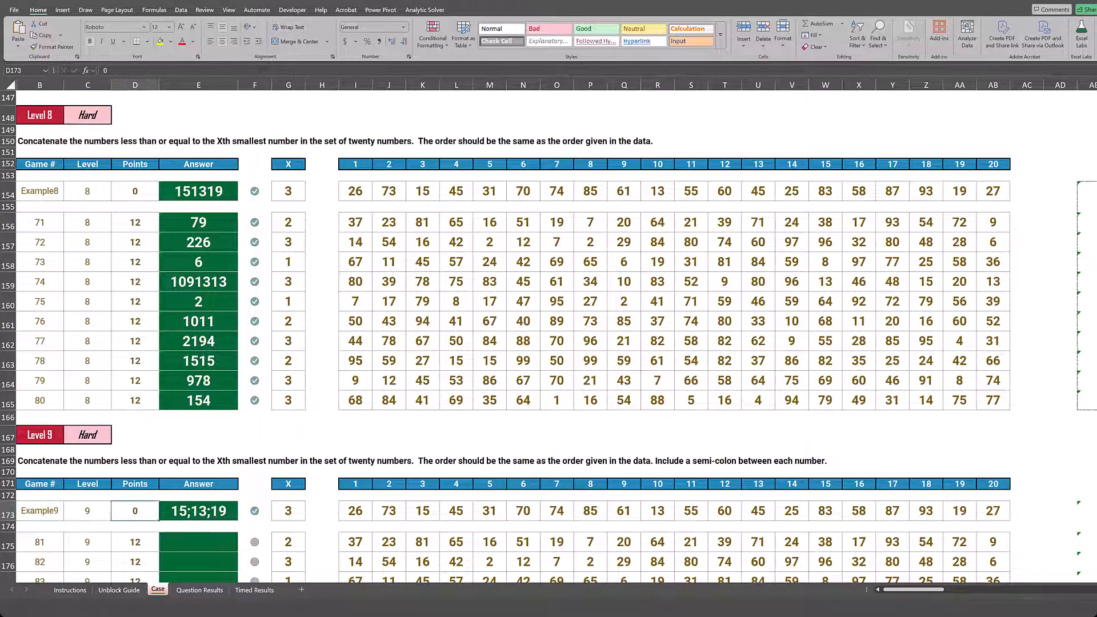
type("=text")
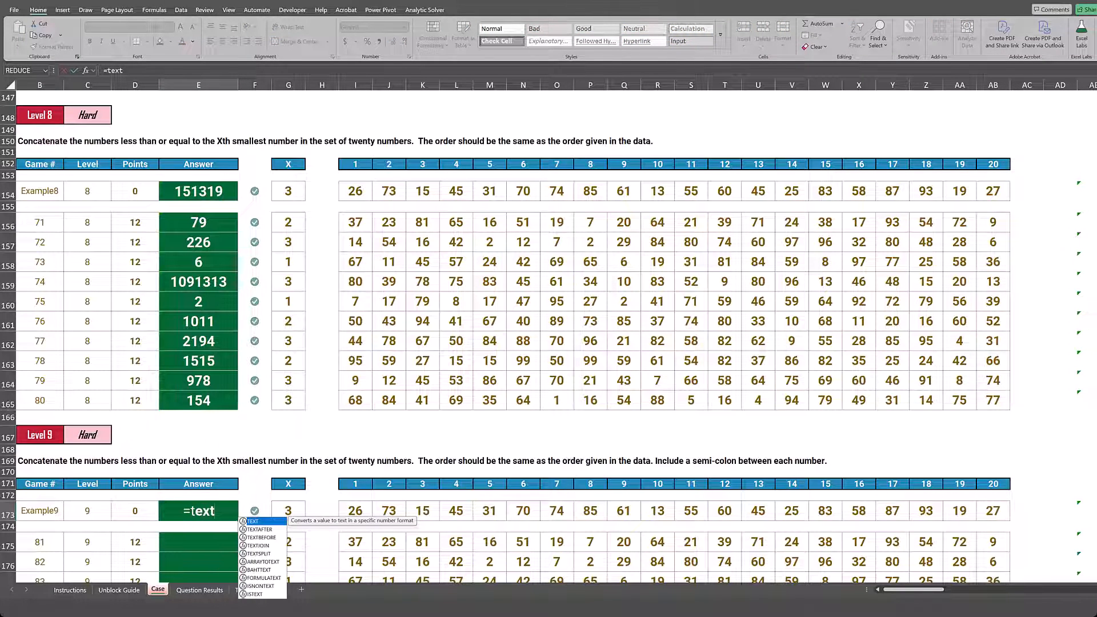
type("join(")
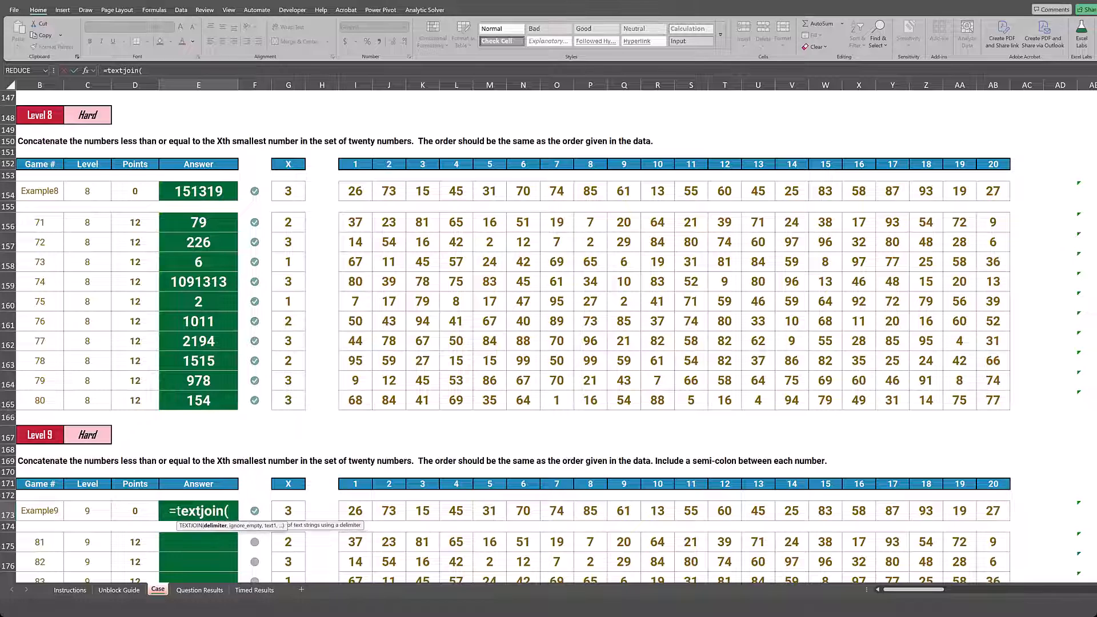
type("\"")
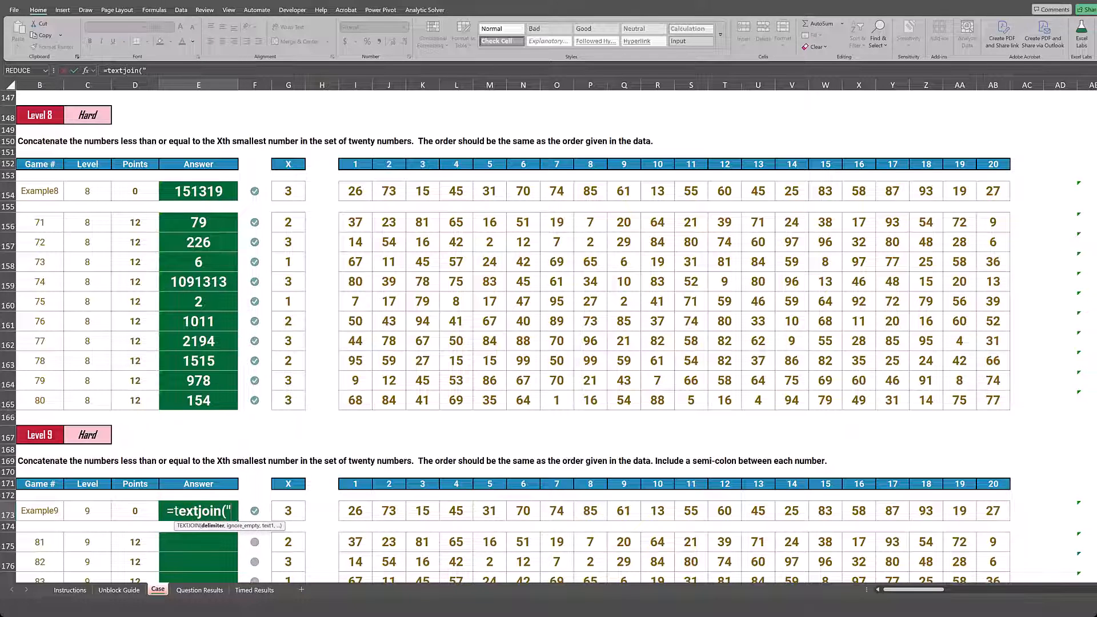
type(";\"")
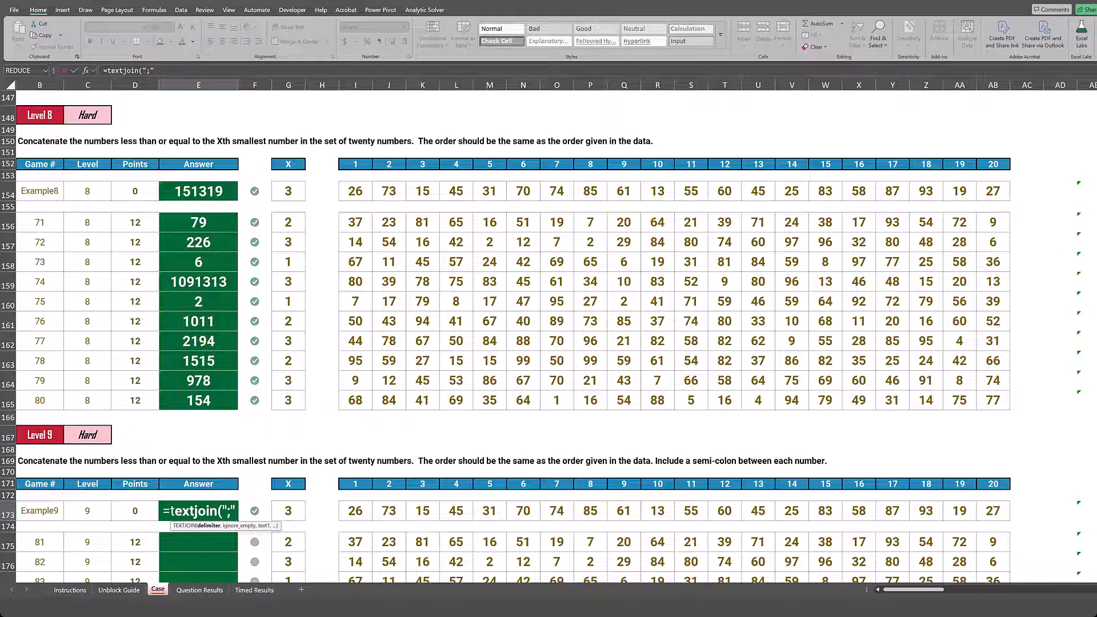
type(",,")
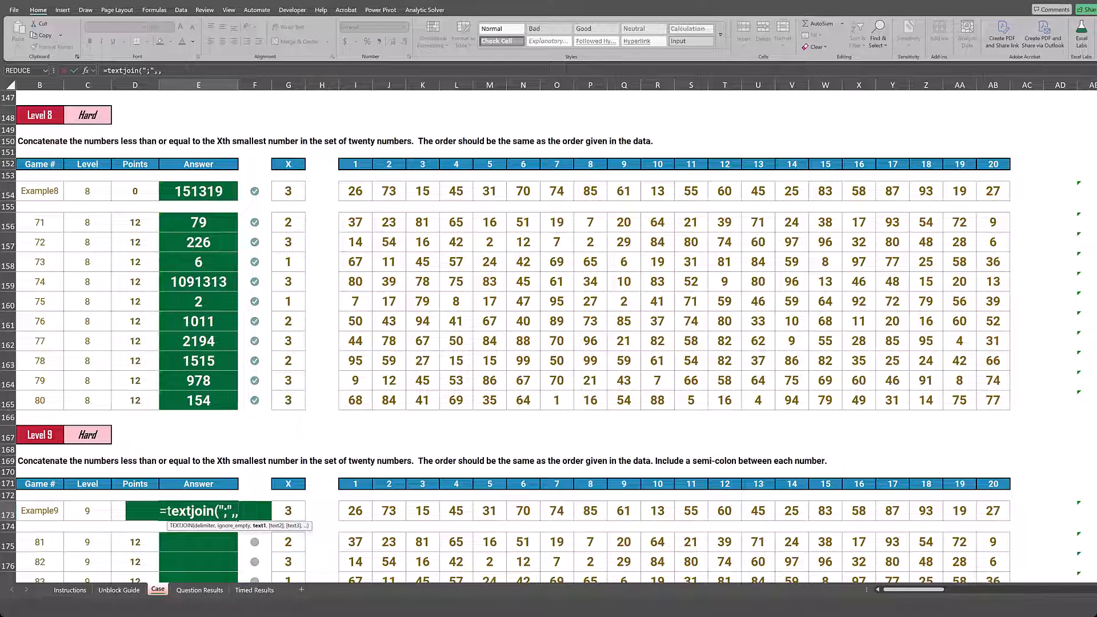
key("ctrl+Right")
key("ctrl+Right")
key("ctrl+Right")
key("ctrl+Right")
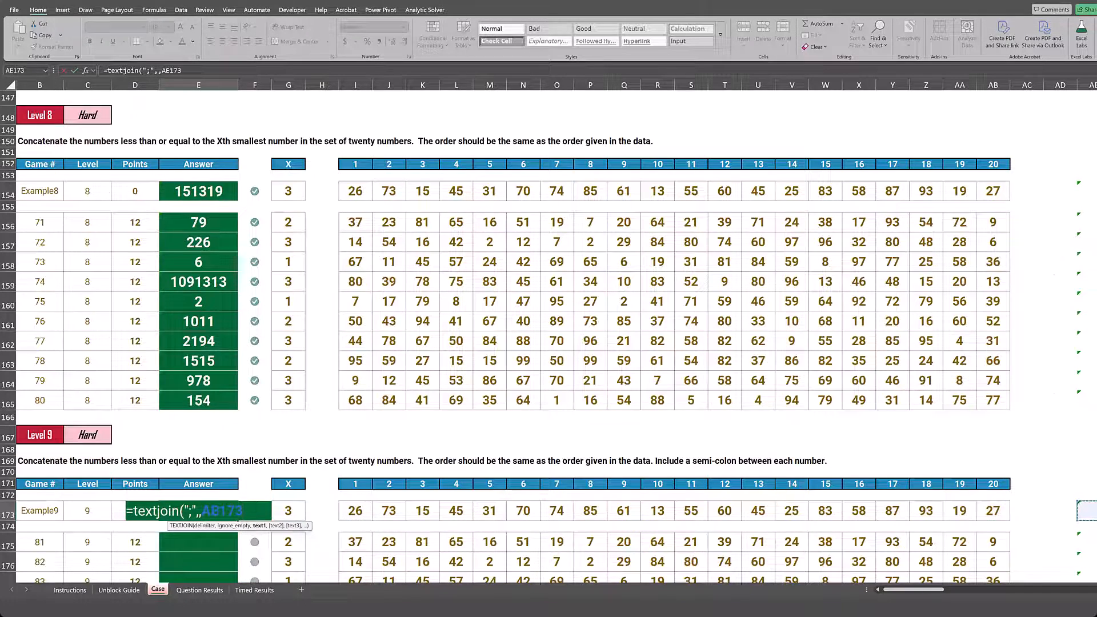
key("Right")
key("Right")
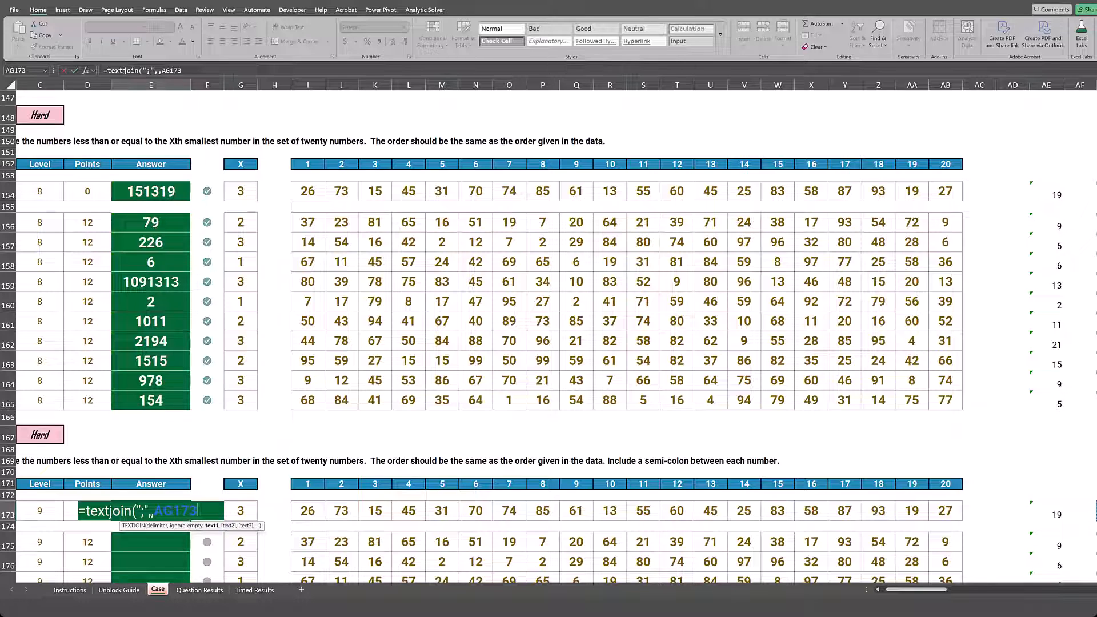
type("#")
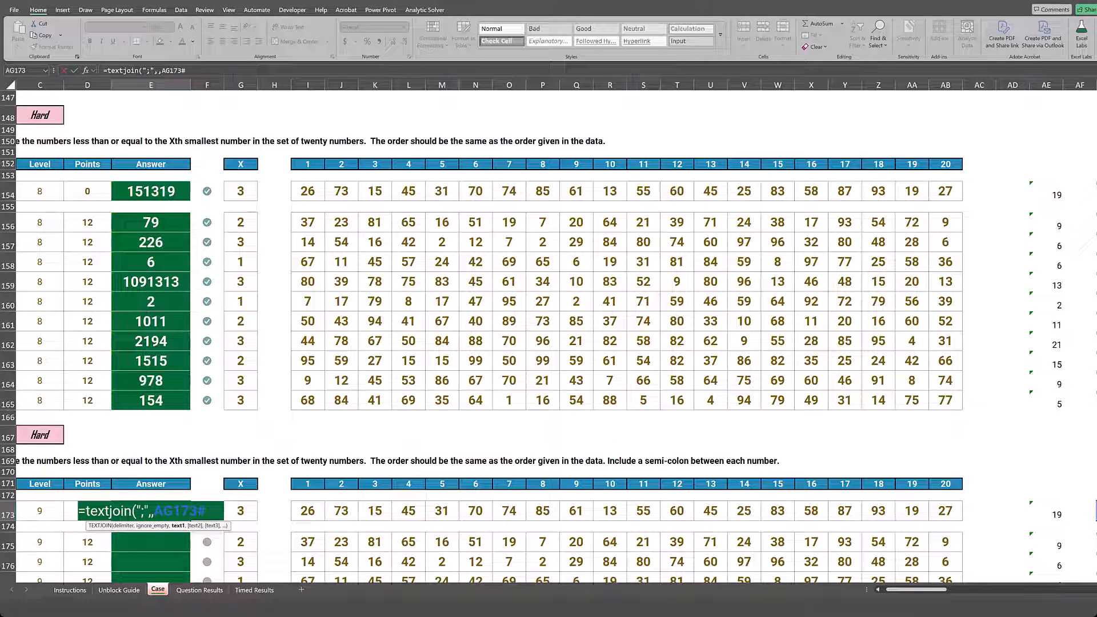
type(")")
key("ctrl+Return")
Copy the semicolon TEXTJOIN formula from E173 into the answer cells of games 81 to 90, E175:E184
key("ctrl+c")
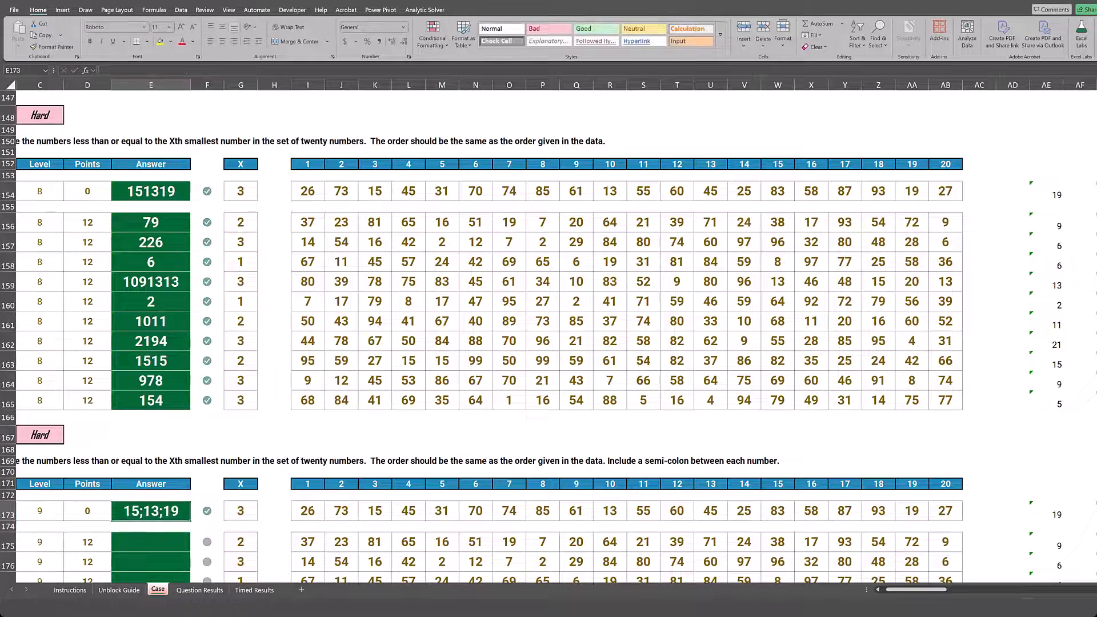
key("Down")
key("Down")
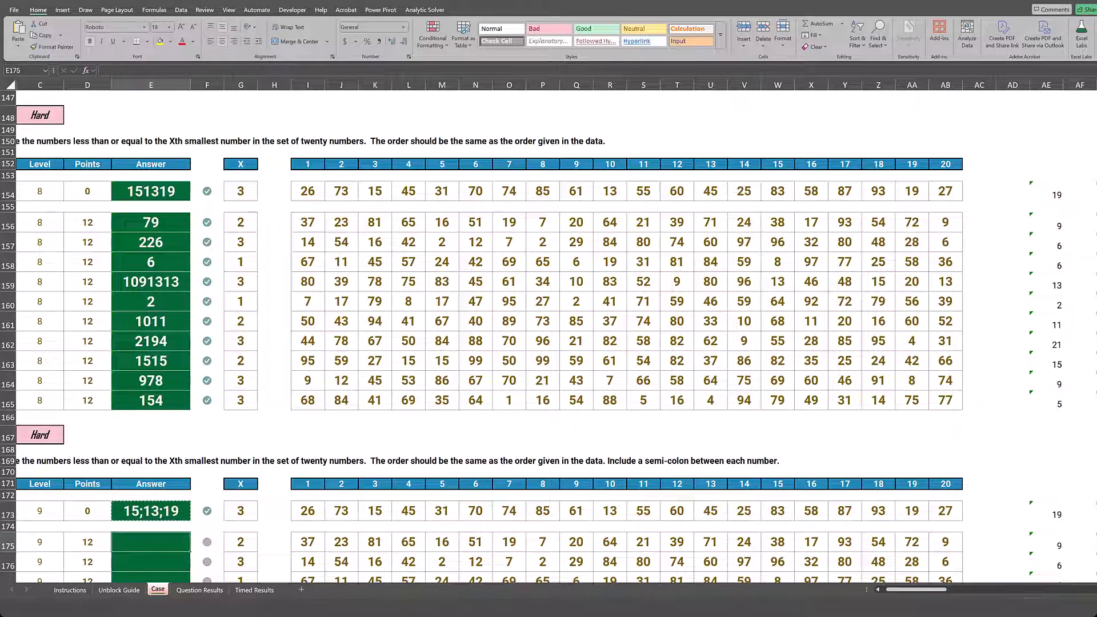
key("shift+Down")
key("shift+Down")
key("shift+Down")
key("shift+Down")
key("shift+Down")
key("shift+Down")
key("shift+Down")
key("shift+Down")
key("shift+Down")
key("shift+Down")
key("shift+Down")
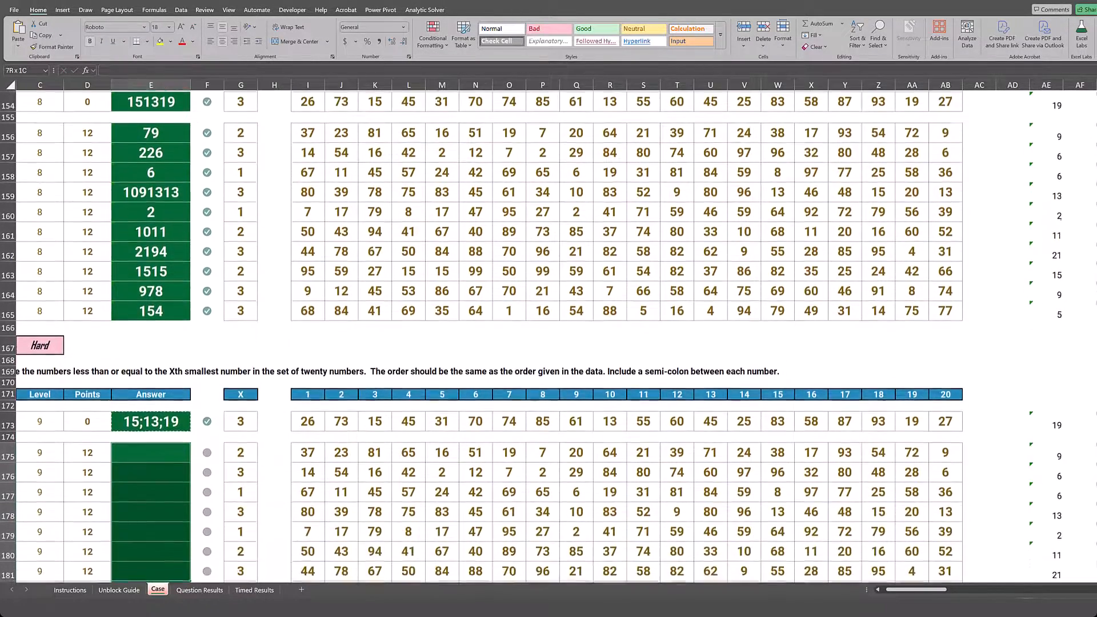
key("shift+Up")
key("shift+Up")
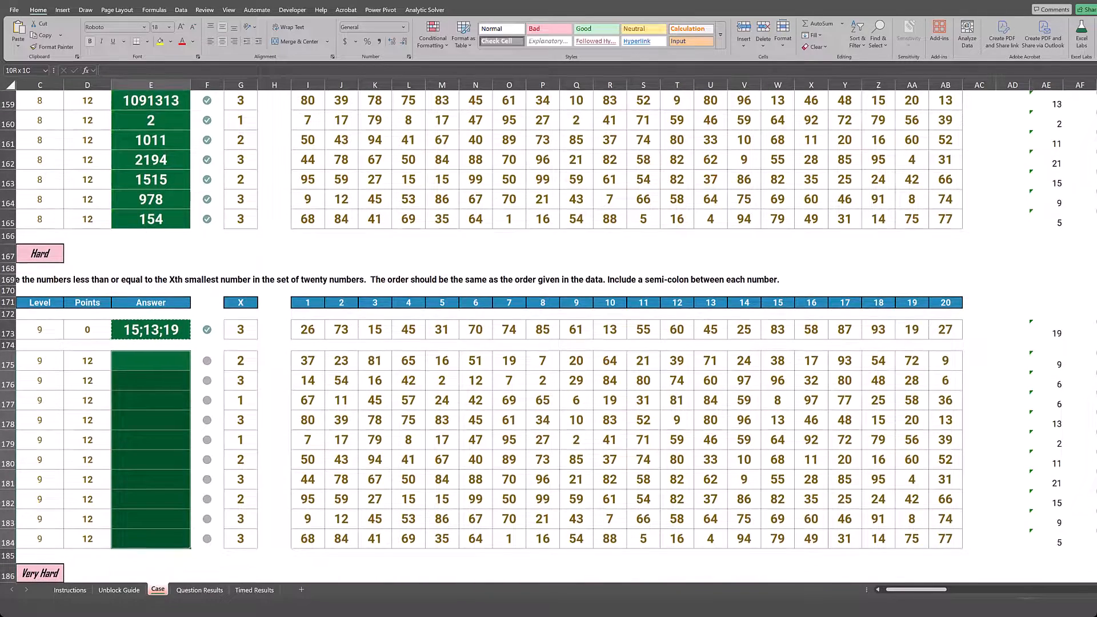
key("ctrl+v")
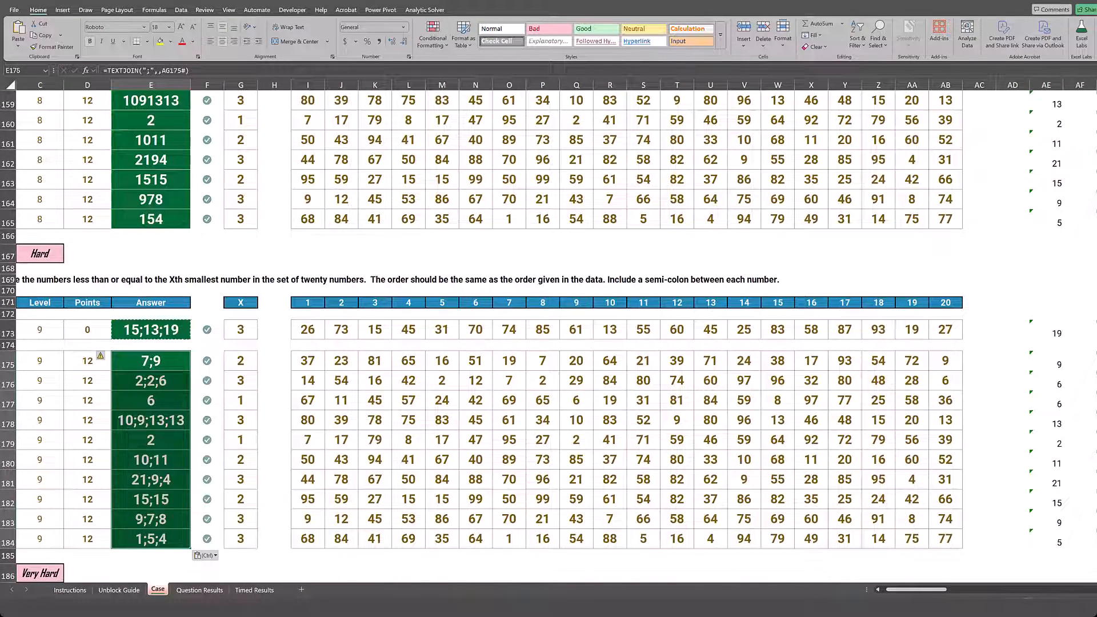
Read the Level 10 task about summing even numbers up to the third smallest even number
key("Down")
key("ctrl+Down")
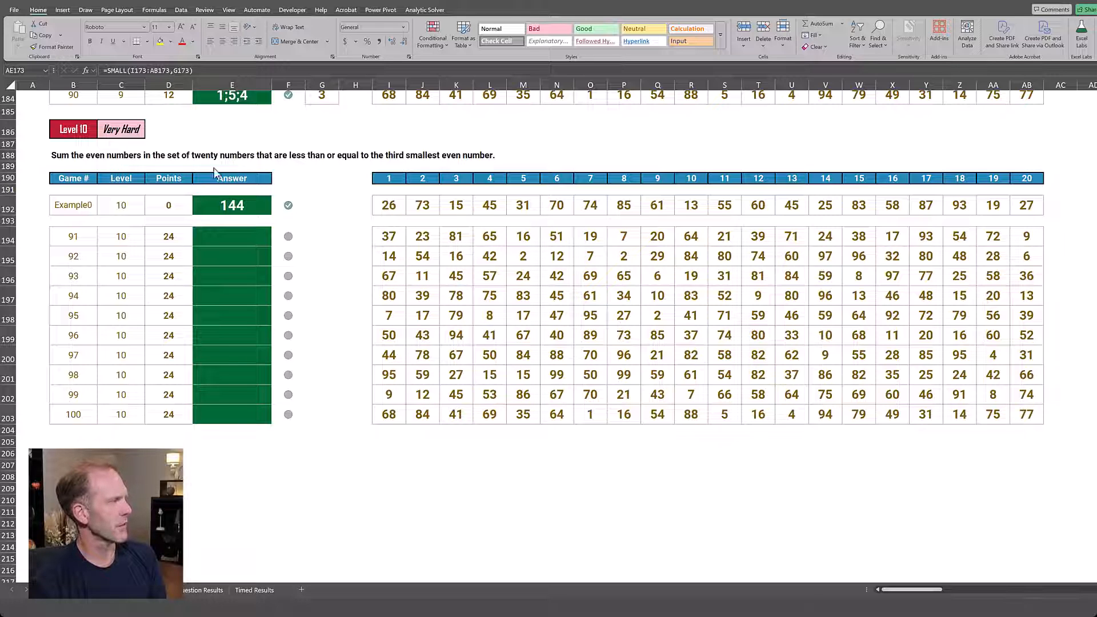
left_click(388, 209)
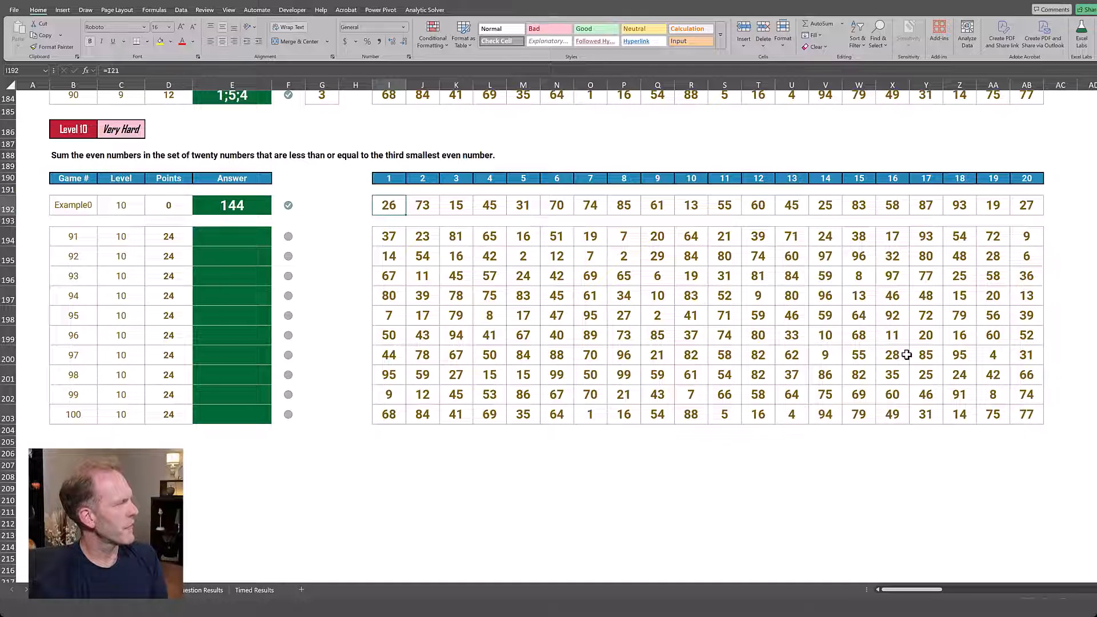
key("Up")
key("Up")
key("Up")
key("Up")
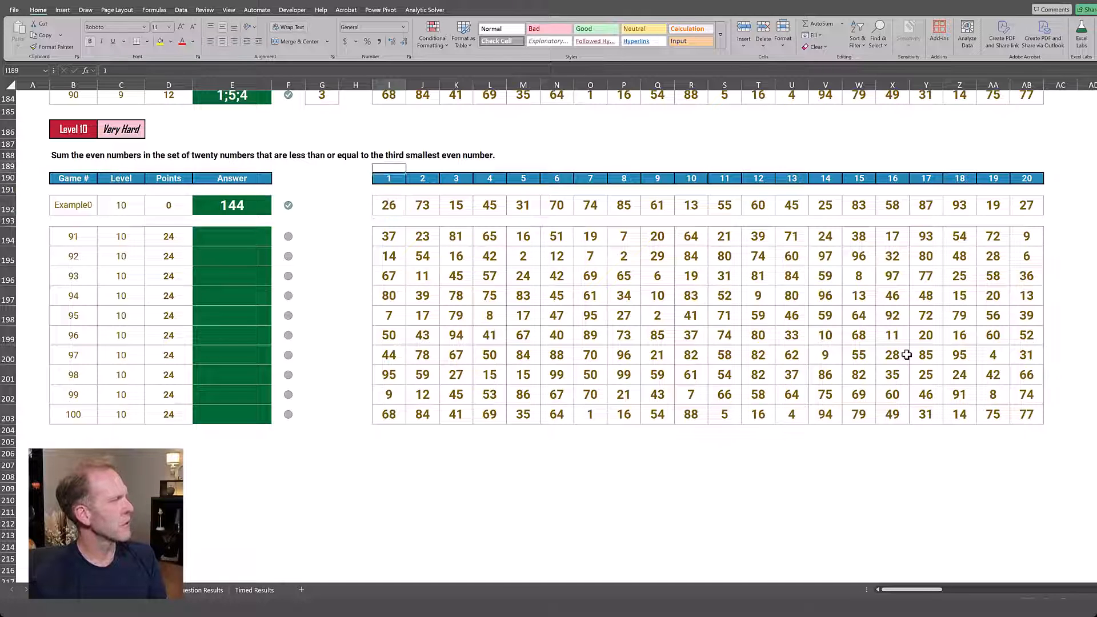
key("Left")
key("Left")
key("Left")
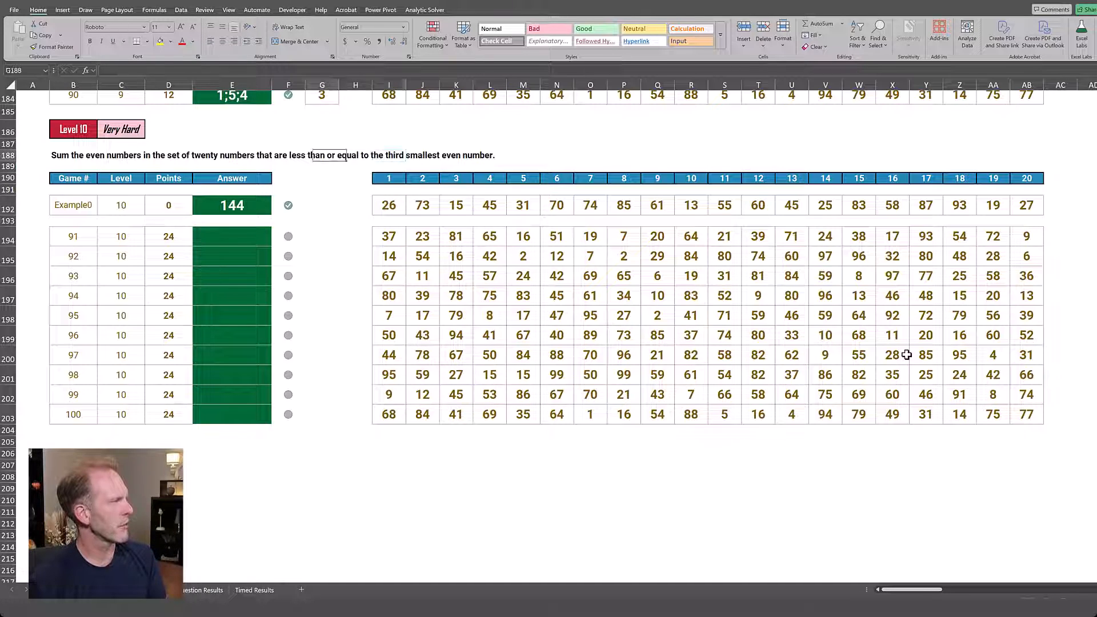
key("Right")
key("Right")
key("Right")
key("Down")
key("Down")
key("Down")
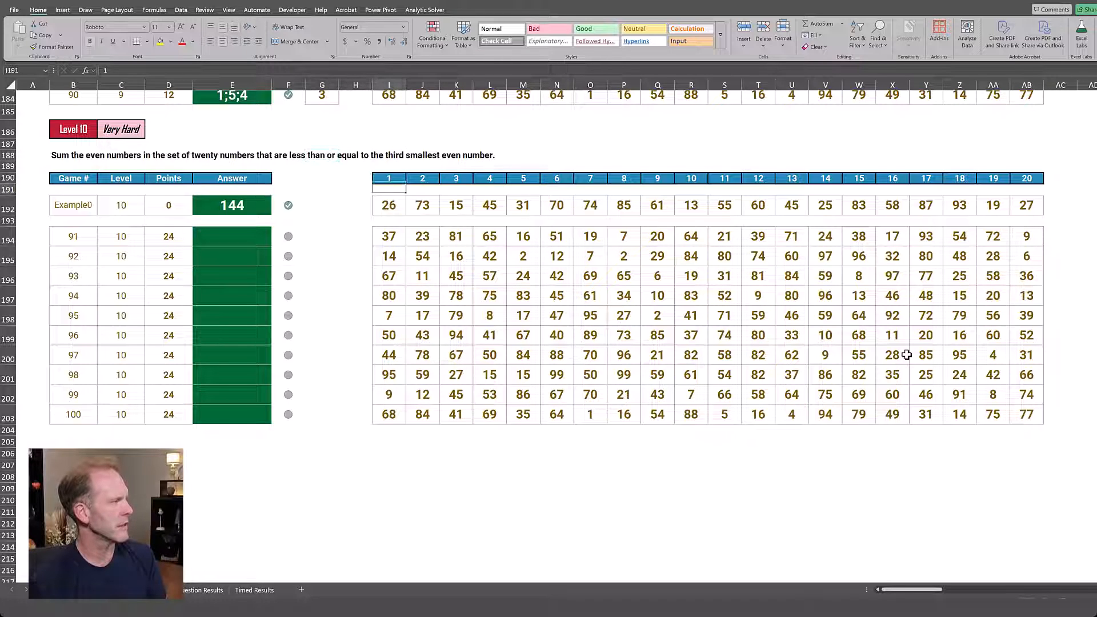
key("Down")
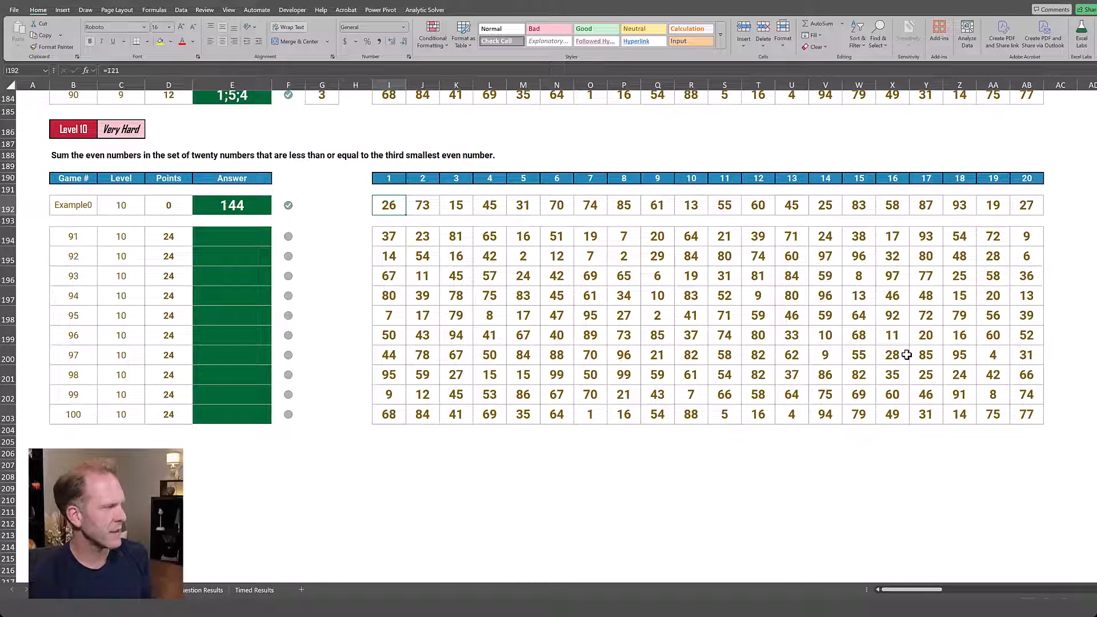
Examine the Level 10 example's numbers in row 192 to plan how to pick out the even ones
key("shift+Right")
key("shift+Right")
key("shift+Right")
key("shift+Right")
key("shift+Right")
key("shift+Right")
key("shift+Right")
key("shift+Right")
key("shift+Right")
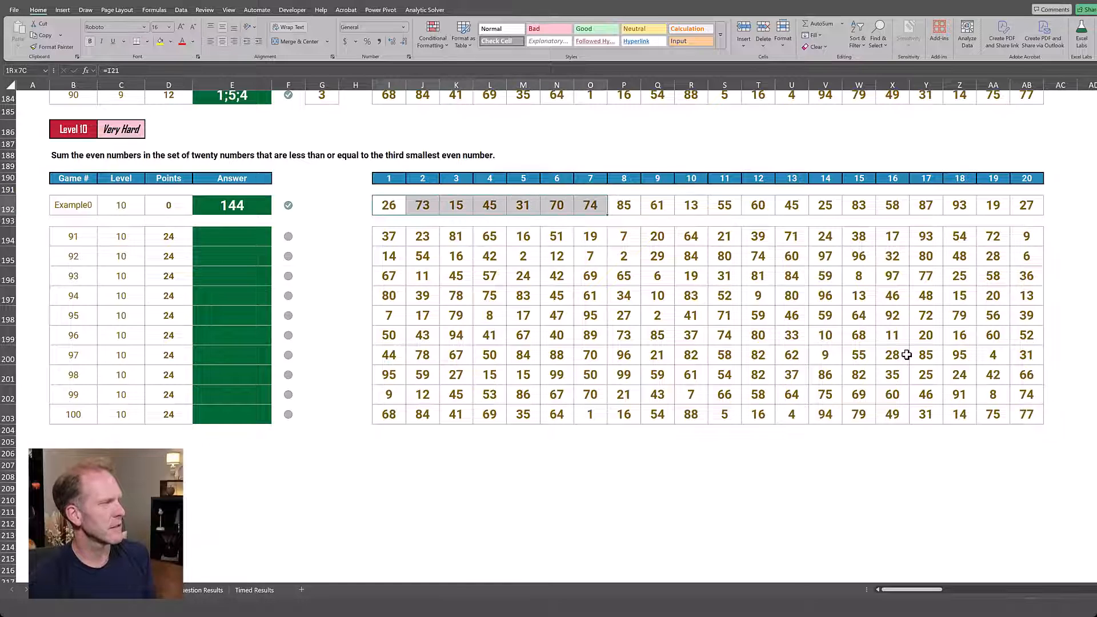
key("shift+Right")
key("shift+Right")
key("shift+Right")
key("shift+Right")
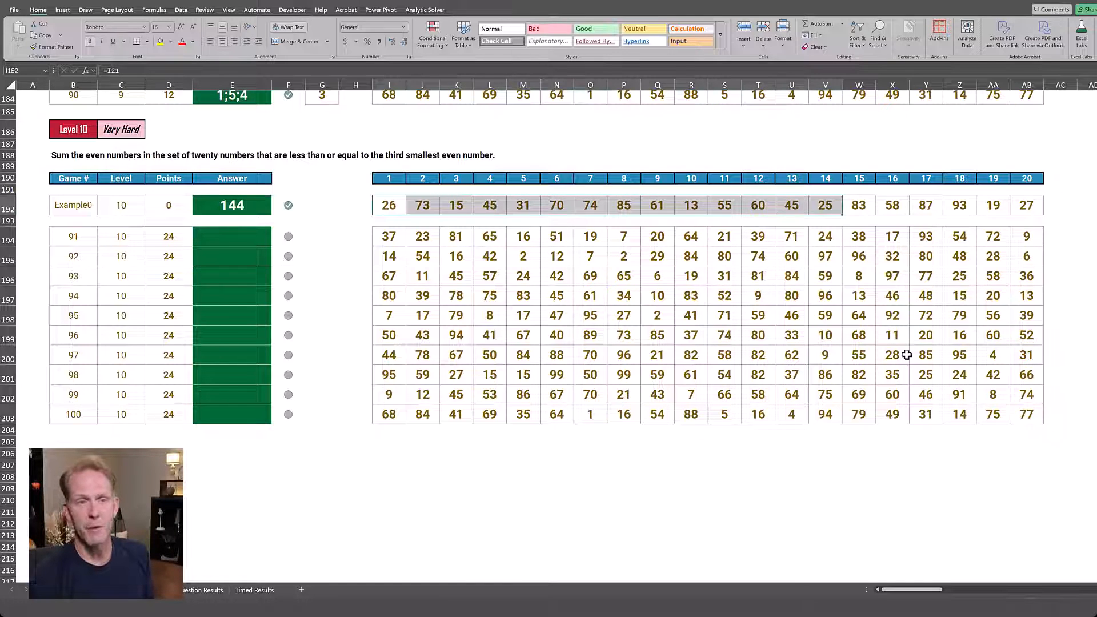
key("Right")
key("Right")
key("Right")
key("Right")
key("Right")
key("Right")
key("Right")
key("Right")
key("Right")
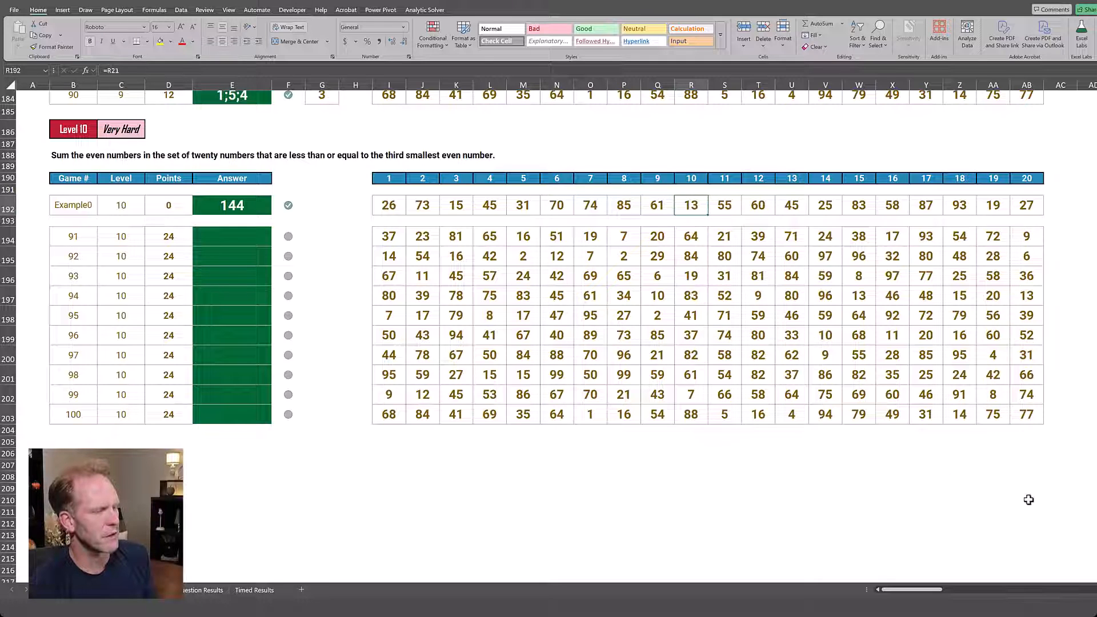
Start a FILTER formula in helper cell AG192 with the Level 10 example numbers I192:AB192 as its array
scroll(917, 219, "right", 5)
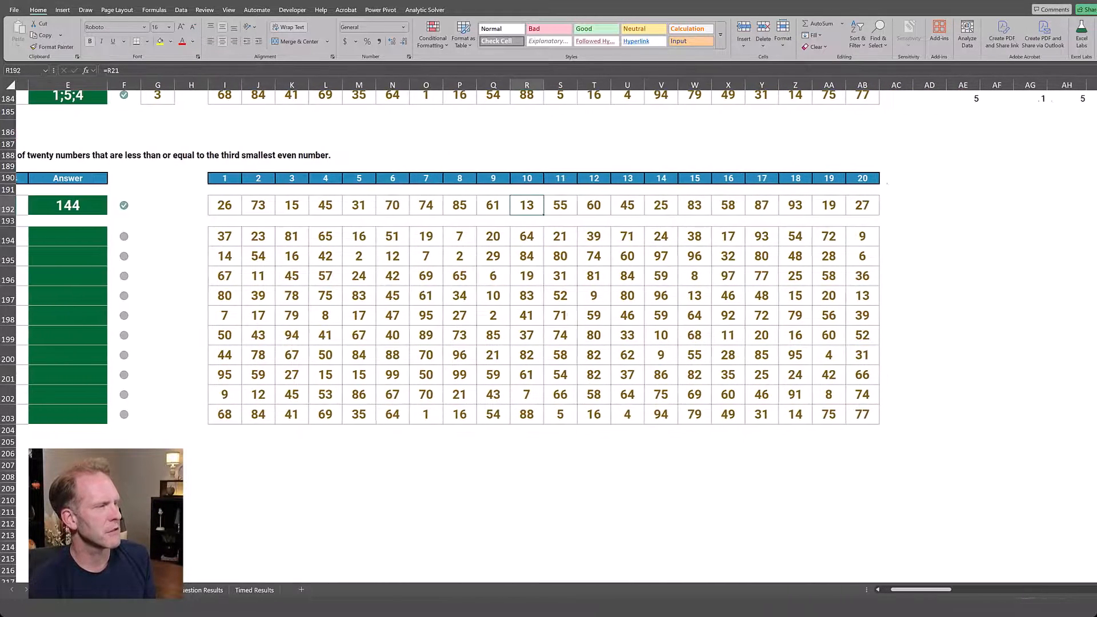
left_click(909, 204)
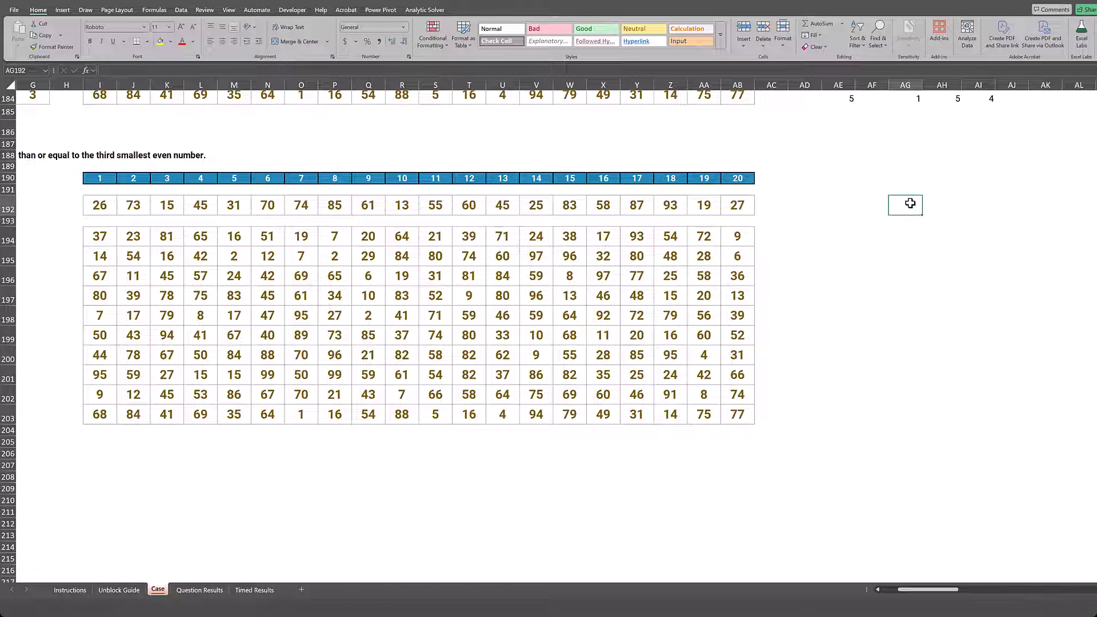
type("=fi")
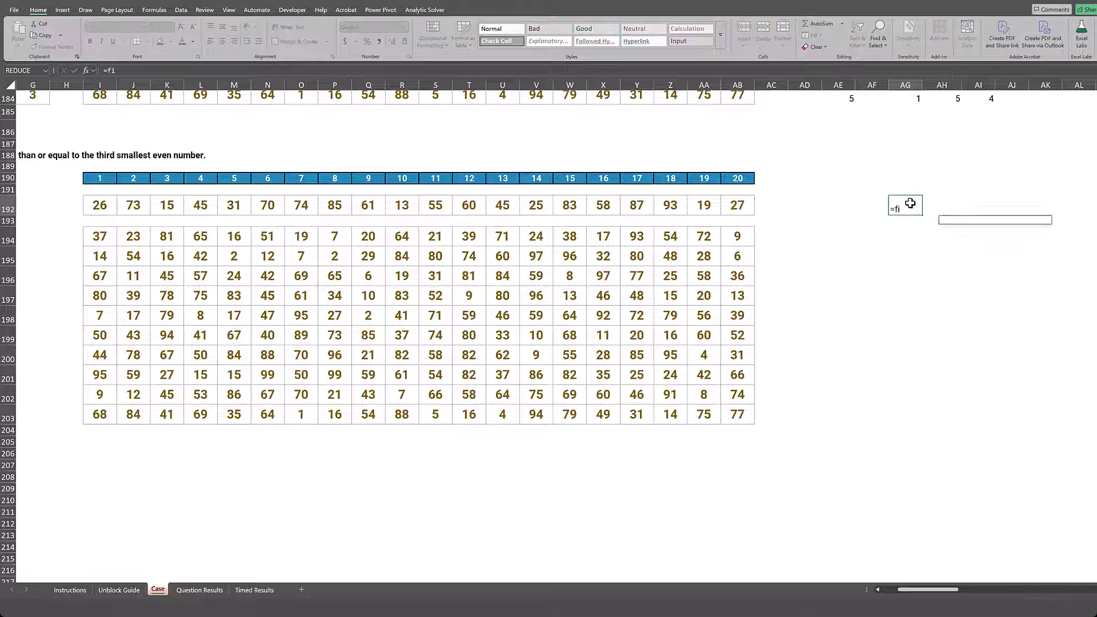
type("lter(")
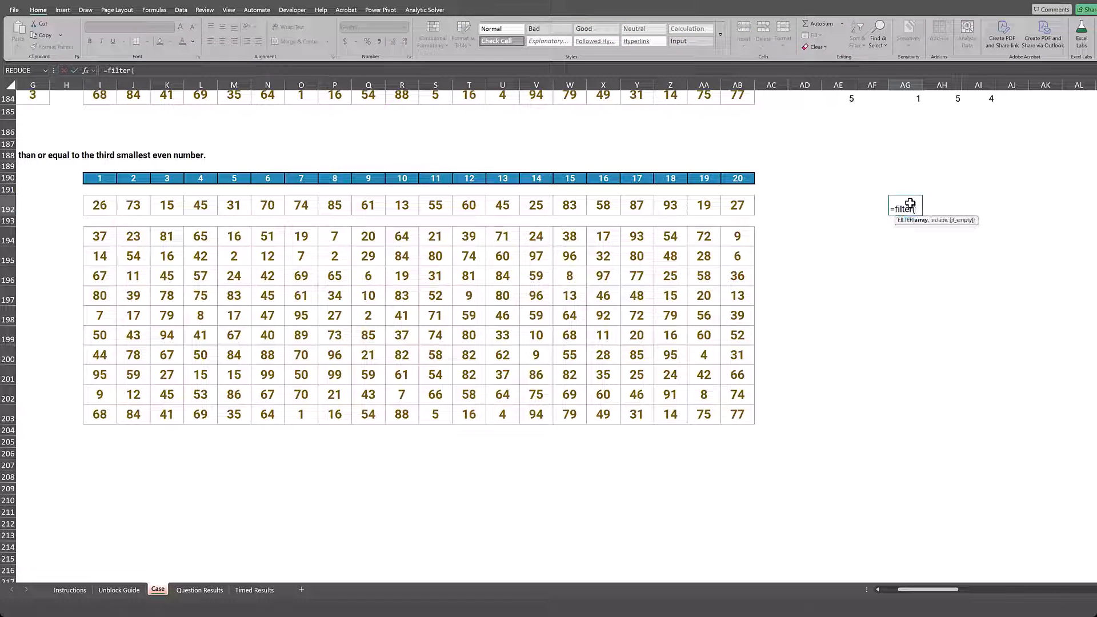
key("Left")
key("Left")
key("Left")
key("Left")
key("Left")
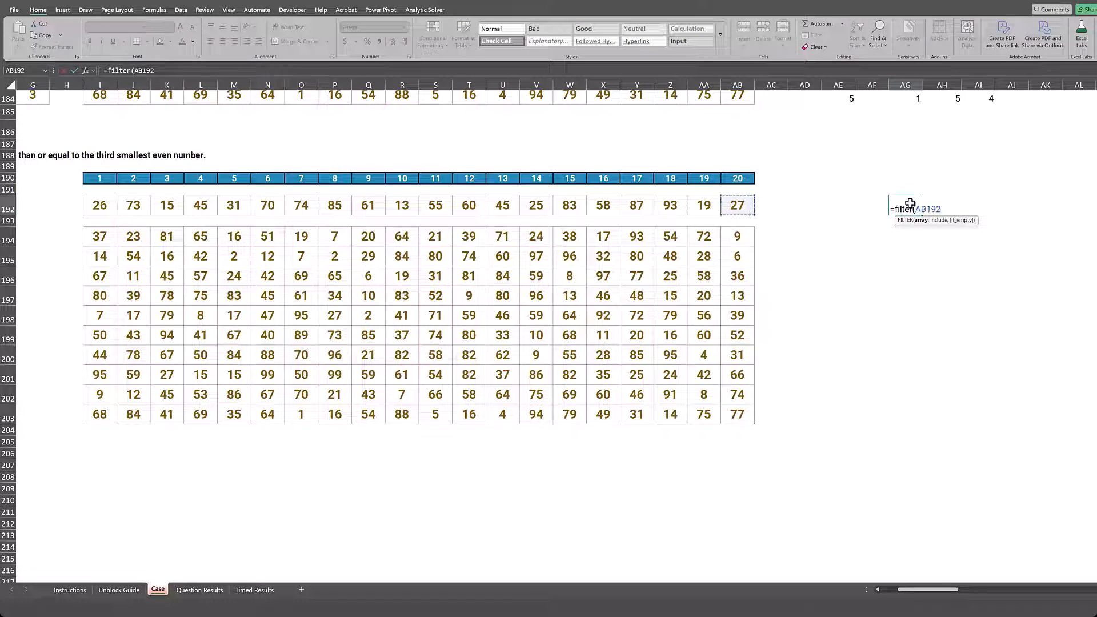
key("ctrl+shift+Left")
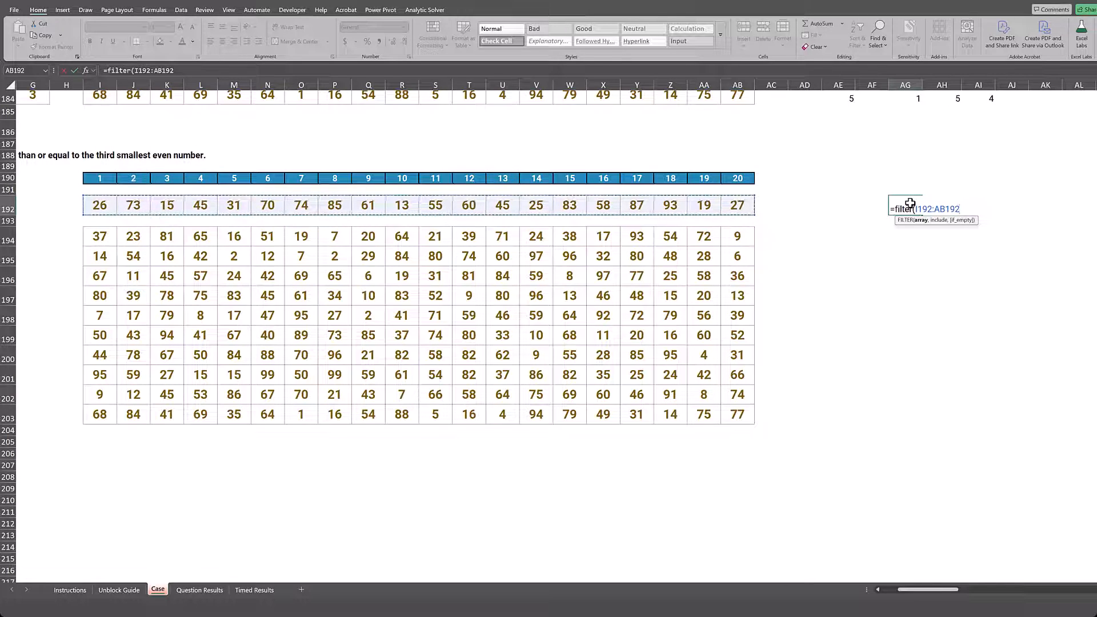
type(",")
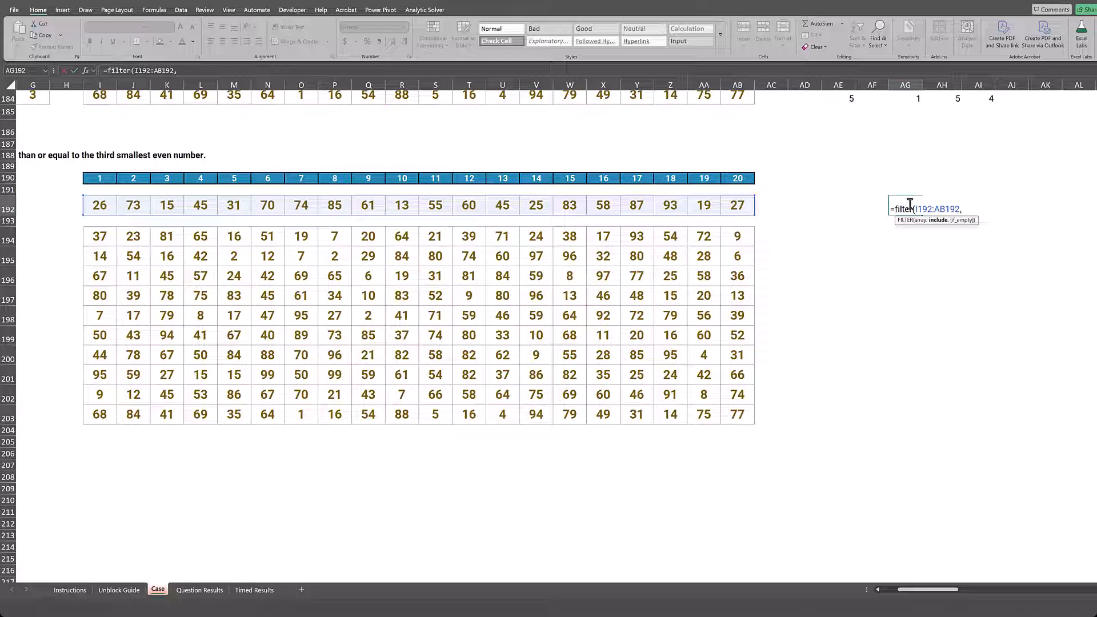
Complete the FILTER formula in AG192 with ISEVEN(+I192:AB192) as its include condition
type("iseven(")
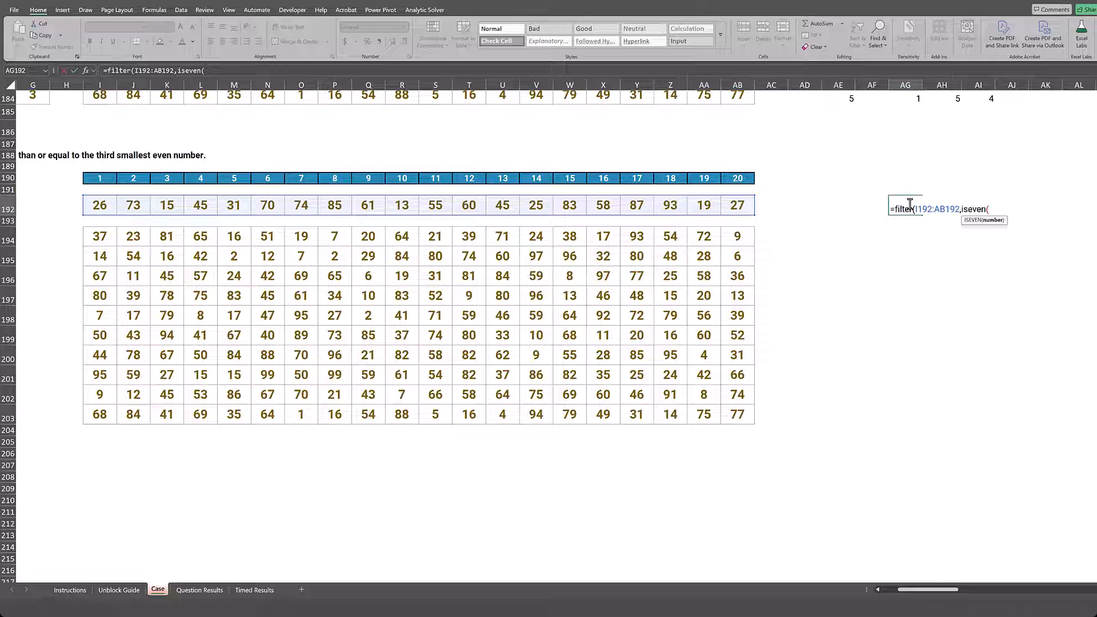
key("Left")
key("Left")
key("Left")
key("Left")
key("Left")
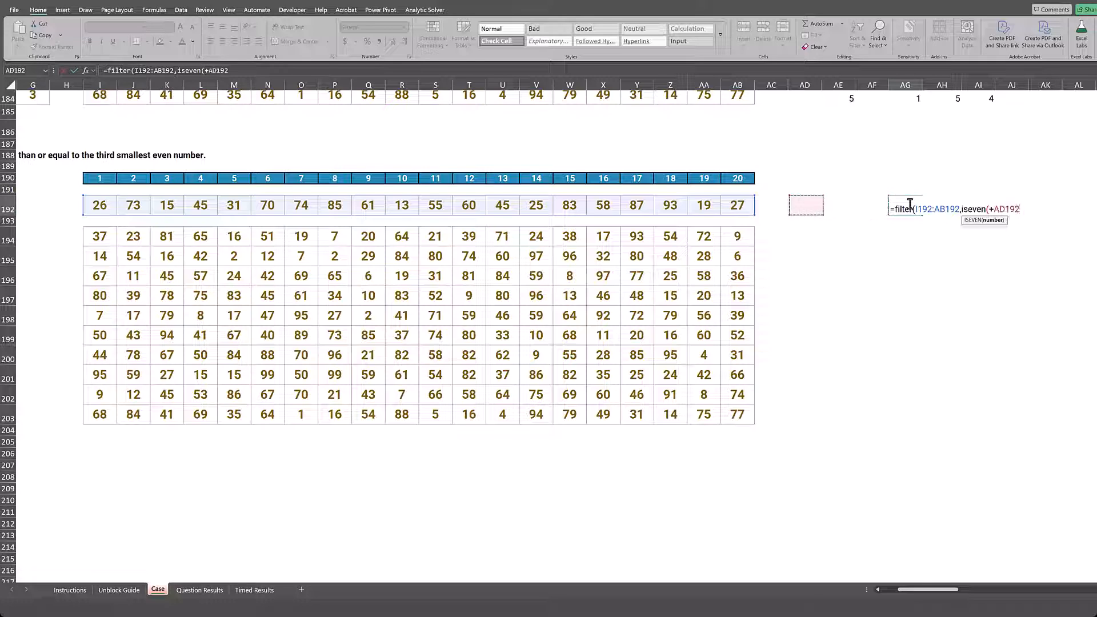
key("shift+Left")
key("shift+Left")
key("shift+Left")
key("shift+Left")
key("shift+Left")
key("shift+Left")
key("shift+Left")
key("shift+Left")
key("shift+Left")
key("shift+Left")
key("shift+Left")
key("shift+Left")
key("shift+Left")
key("shift+Left")
key("shift+Left")
key("shift+Left")
key("shift+Left")
key("shift+Left")
key("shift+Left")
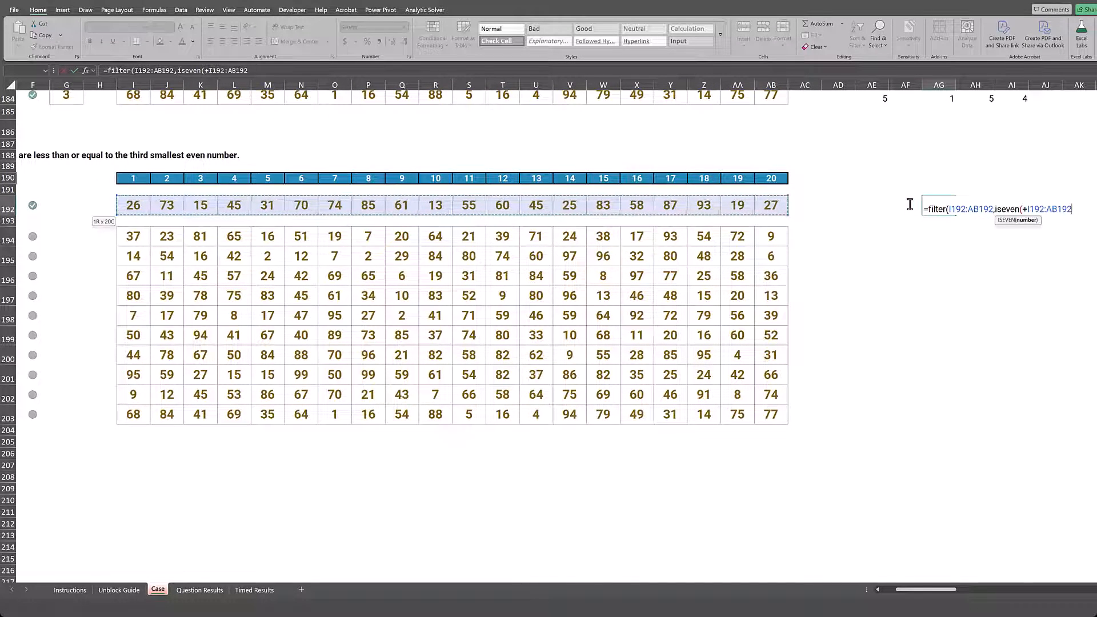
type(")")
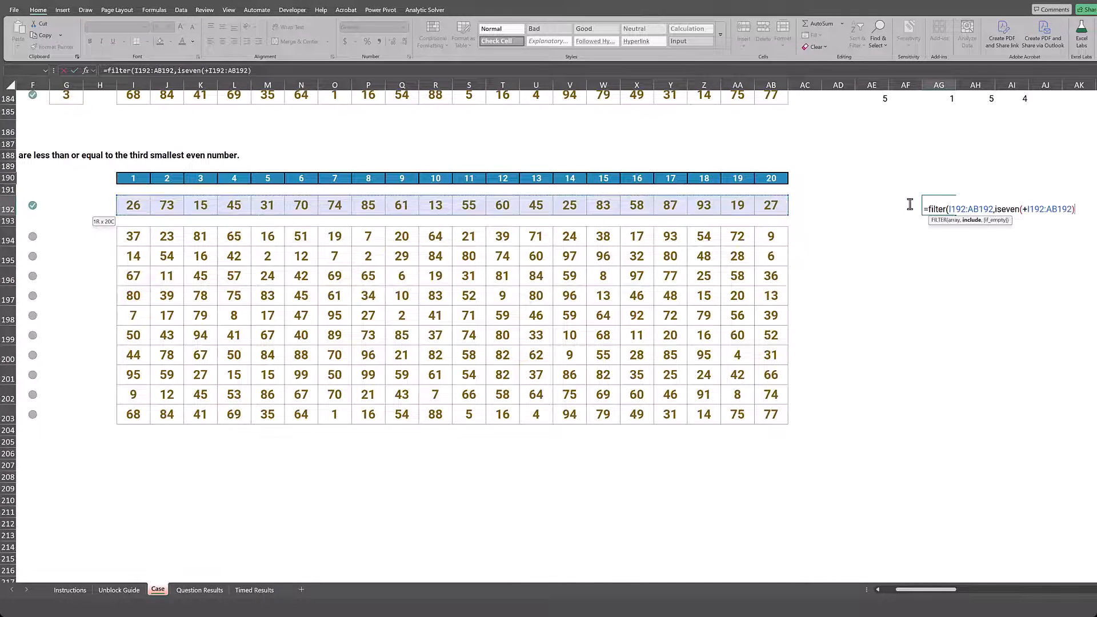
type(")")
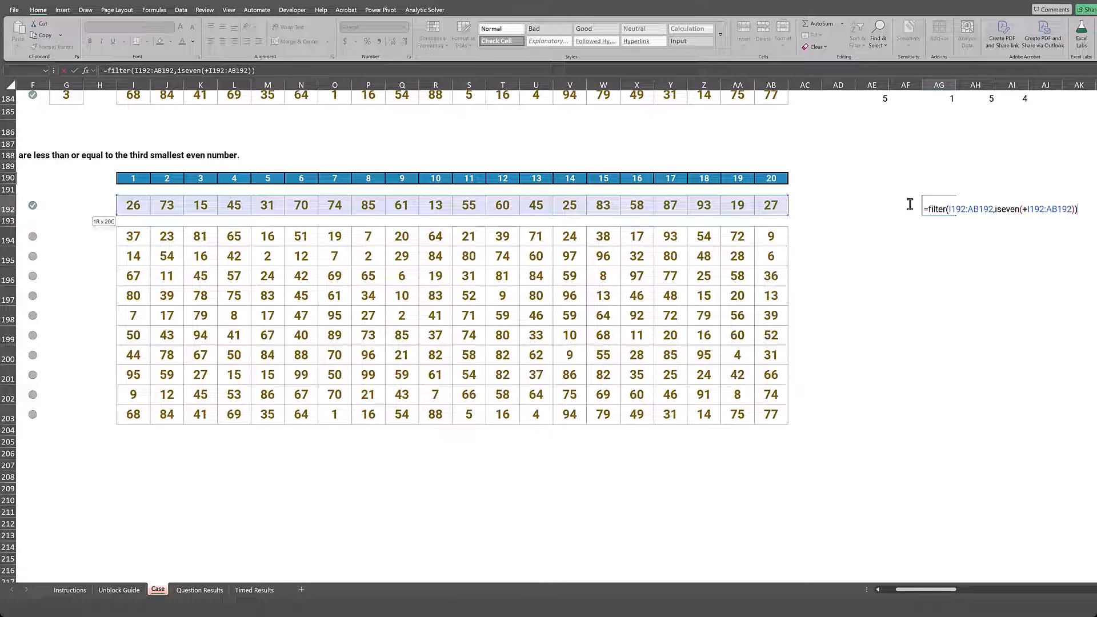
key("Return")
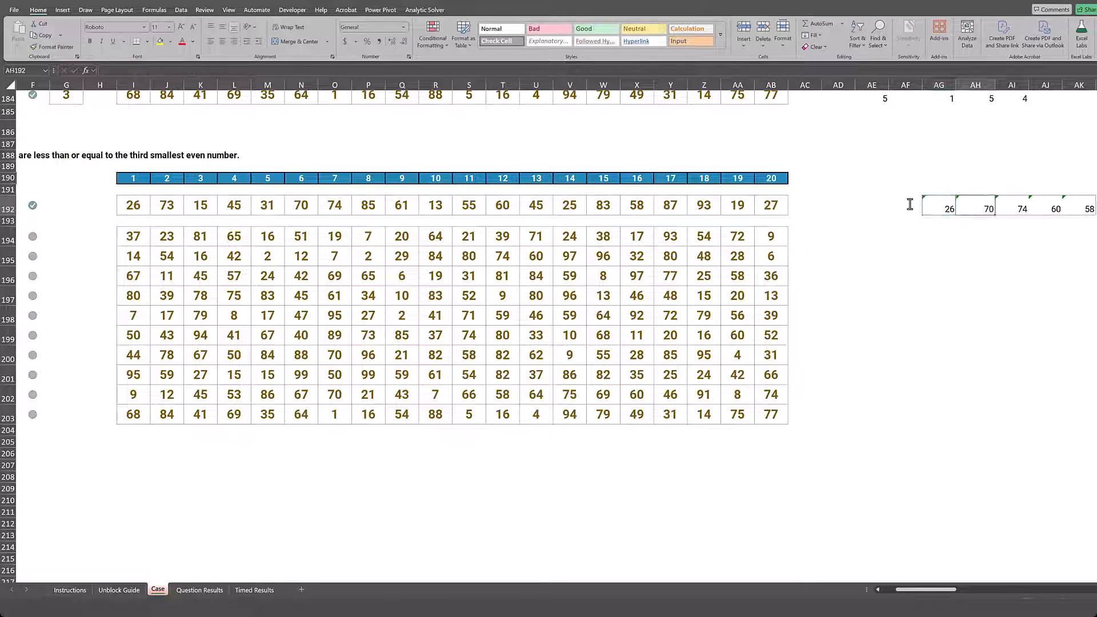
Enter =SMALL(AG192#,3) in AE192 to find the third smallest of the filtered even numbers
key("Left")
key("Left")
key("Left")
key("Left")
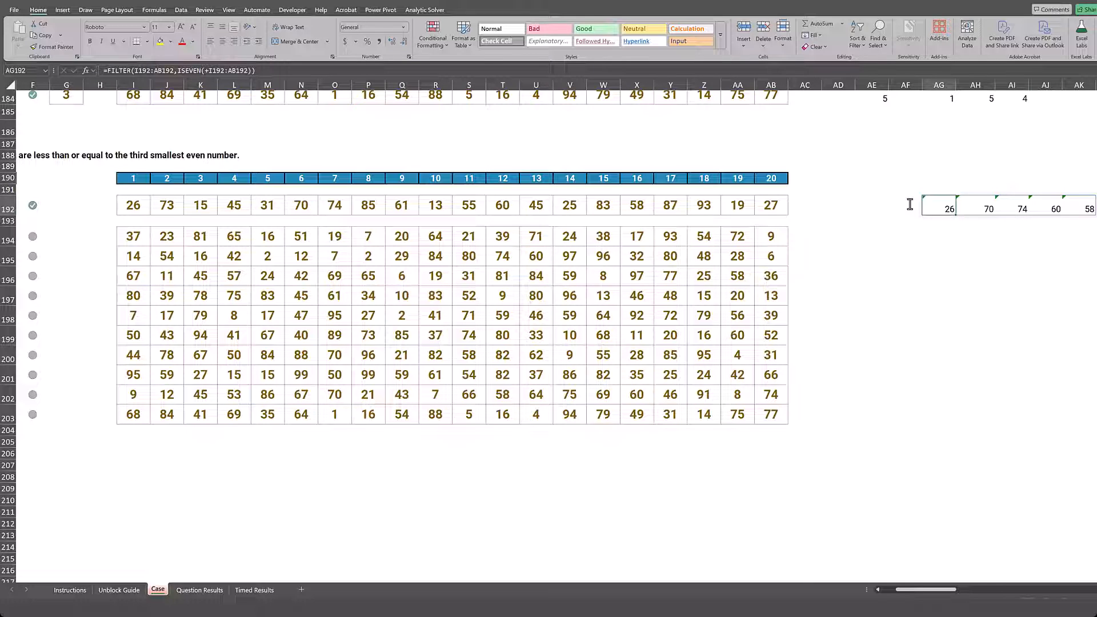
key("Left")
key("Left")
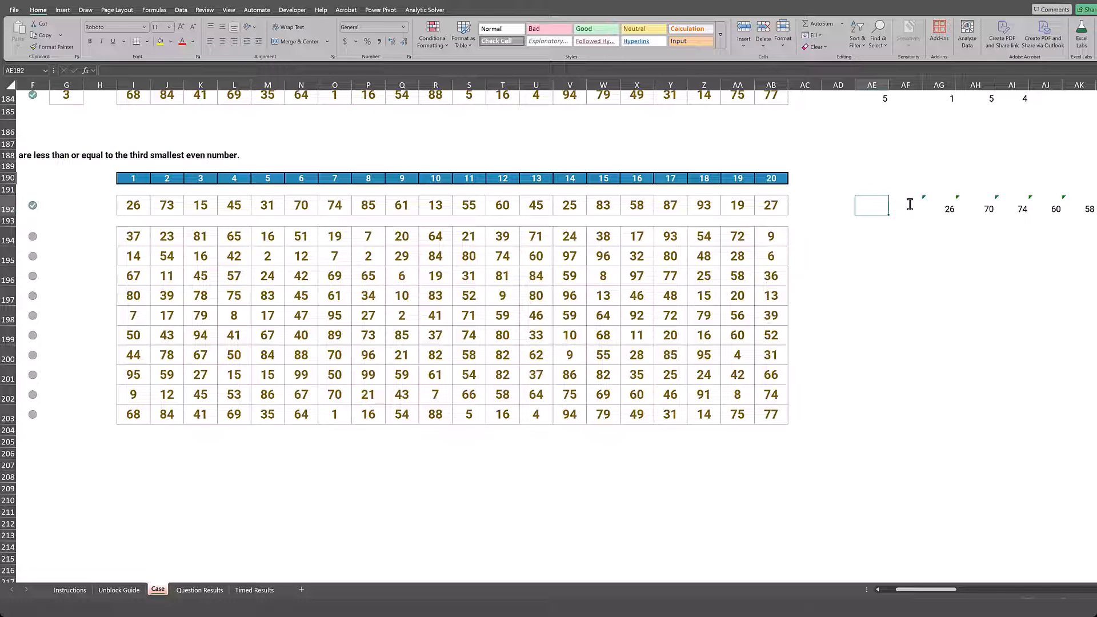
type("=")
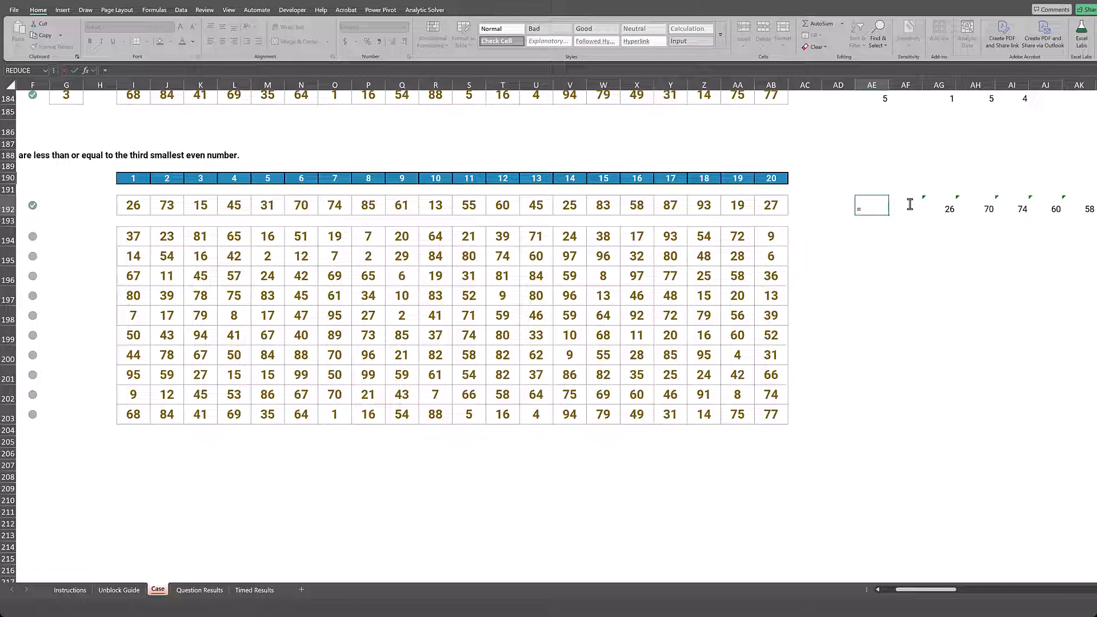
type("smal")
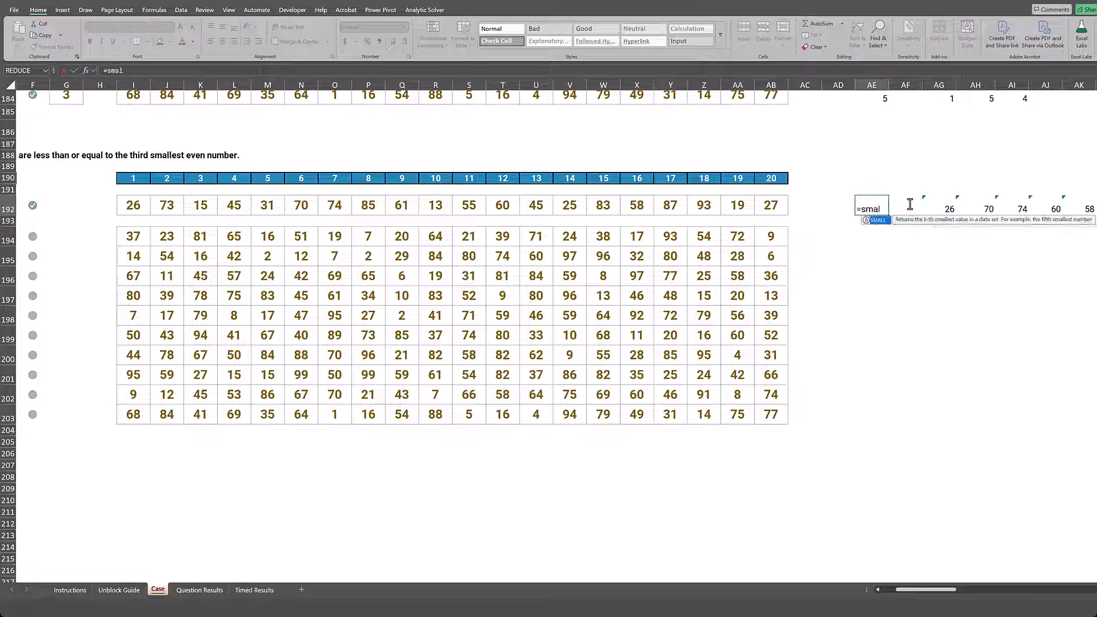
type("l(")
type("AG192#")
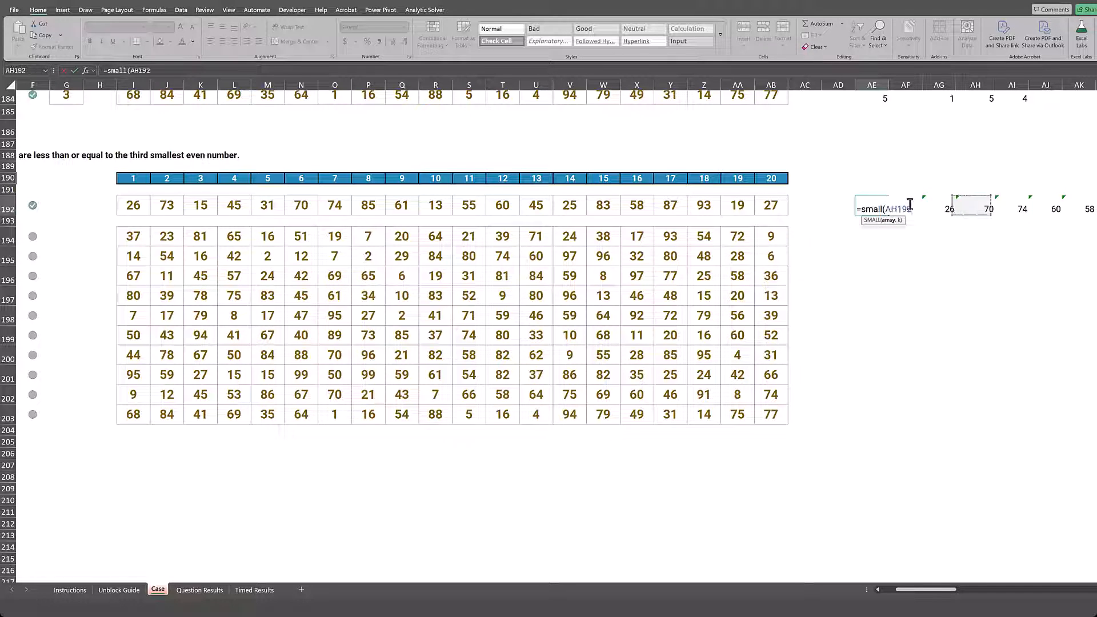
type(",3)")
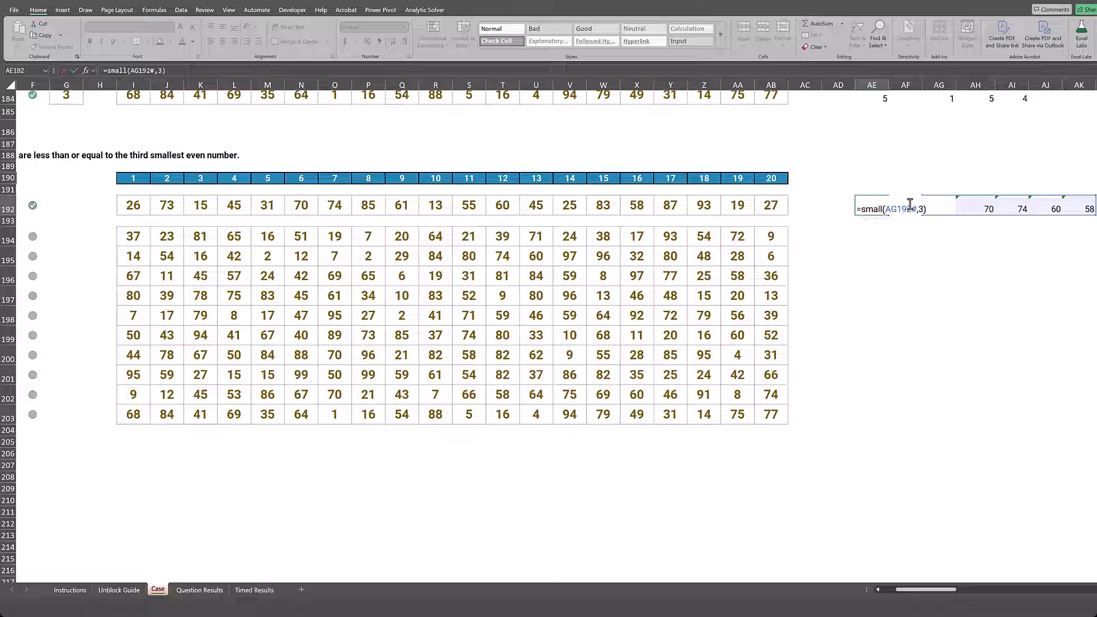
key("ctrl+Return")
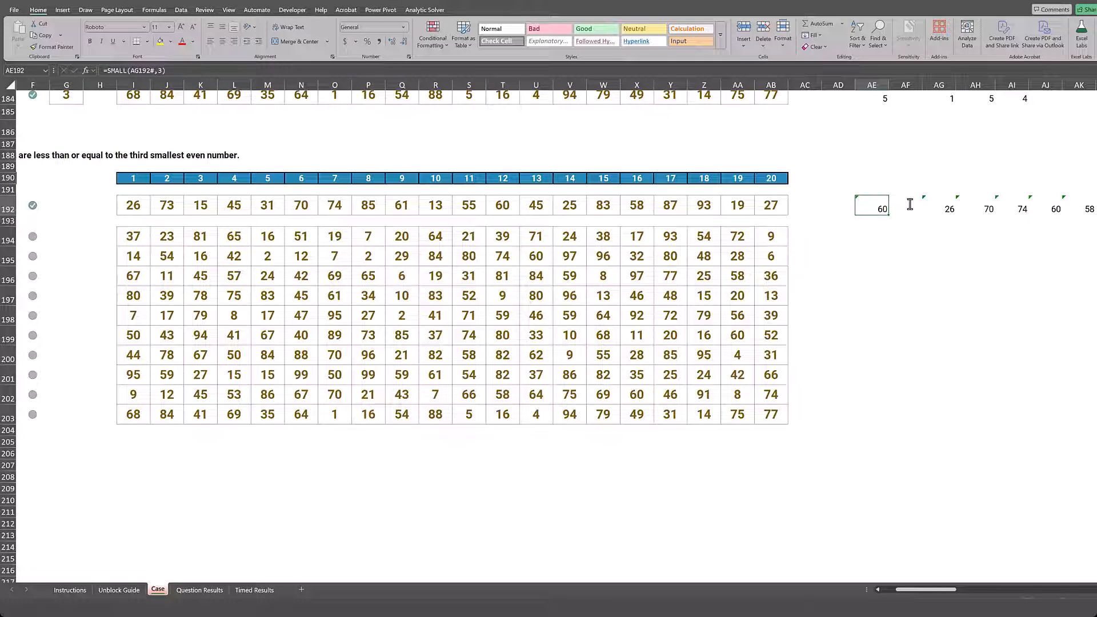
Review the helper cells AE192 and AG192# against the Level 10 example numbers
key("Left")
key("Left")
key("Right")
key("Right")
key("Right")
key("Right")
key("Left")
key("Left")
key("Left")
key("Left")
key("Left")
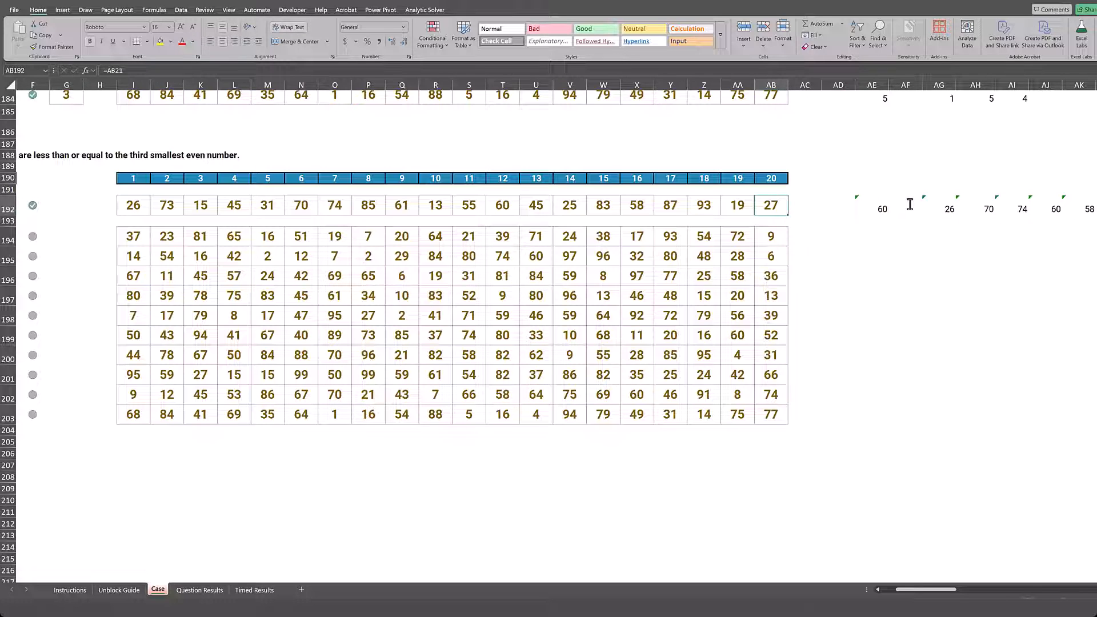
key("Right")
key("Right")
key("Right")
key("Right")
key("Right")
key("shift+Right")
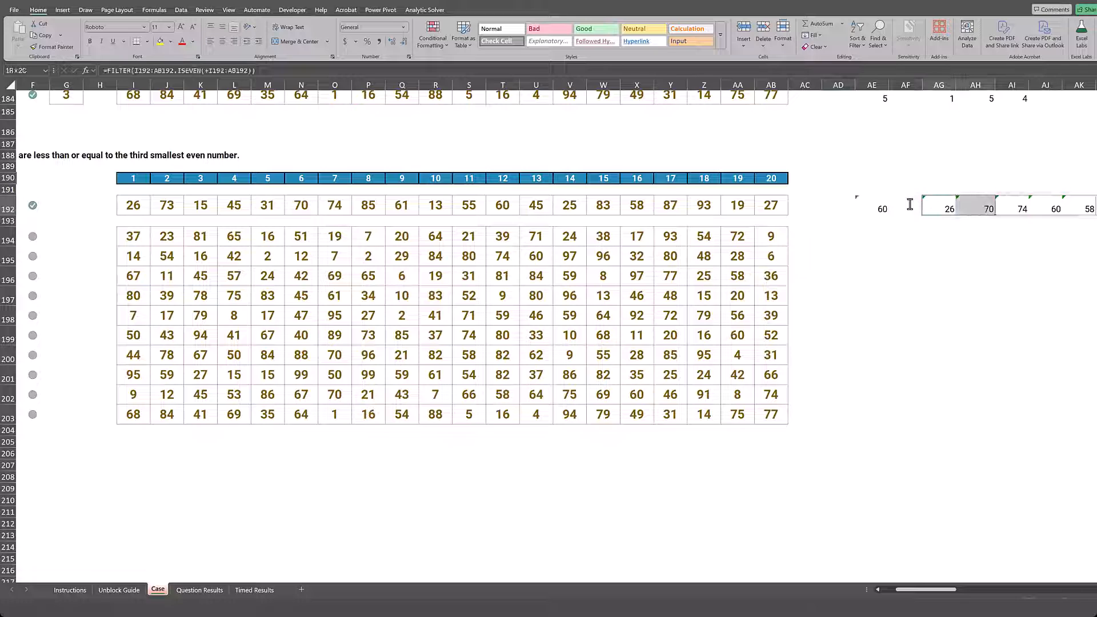
key("shift+Right")
key("shift+Right")
key("shift+Right")
key("shift+Left")
key("shift+Right")
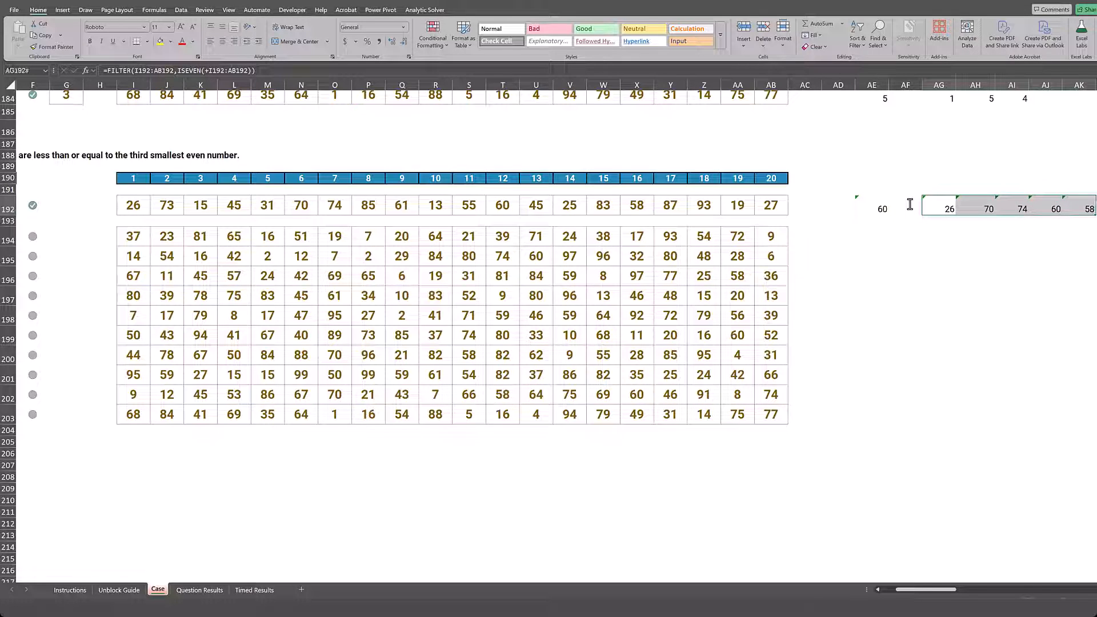
key("Left")
key("Left")
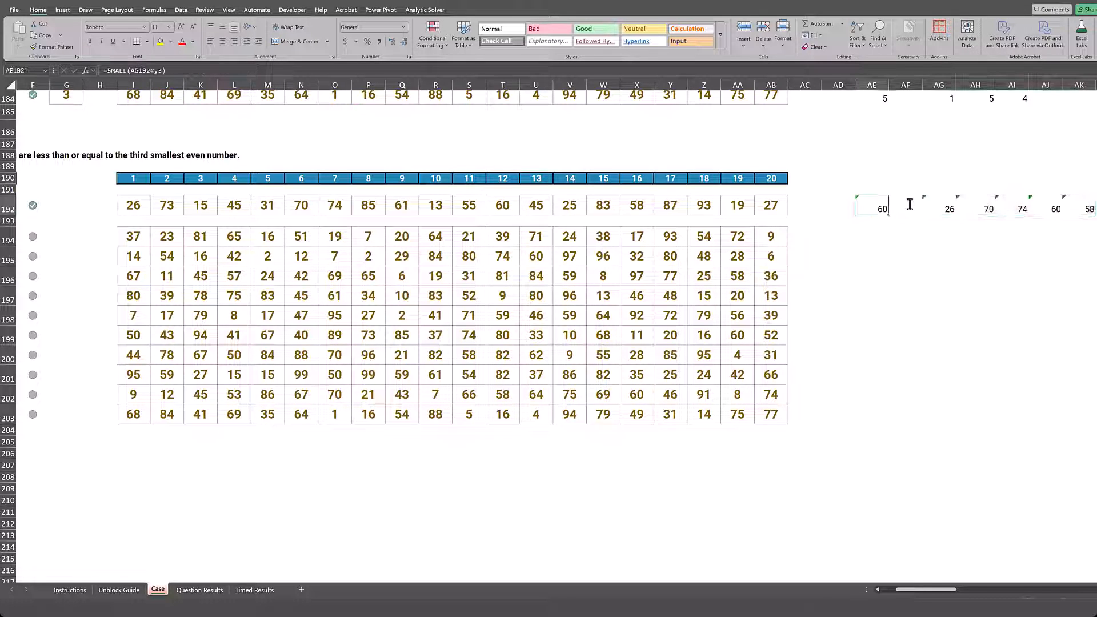
key("shift+Right")
key("shift+Right")
key("shift+Right")
key("shift+Right")
key("shift+Right")
key("shift+Right")
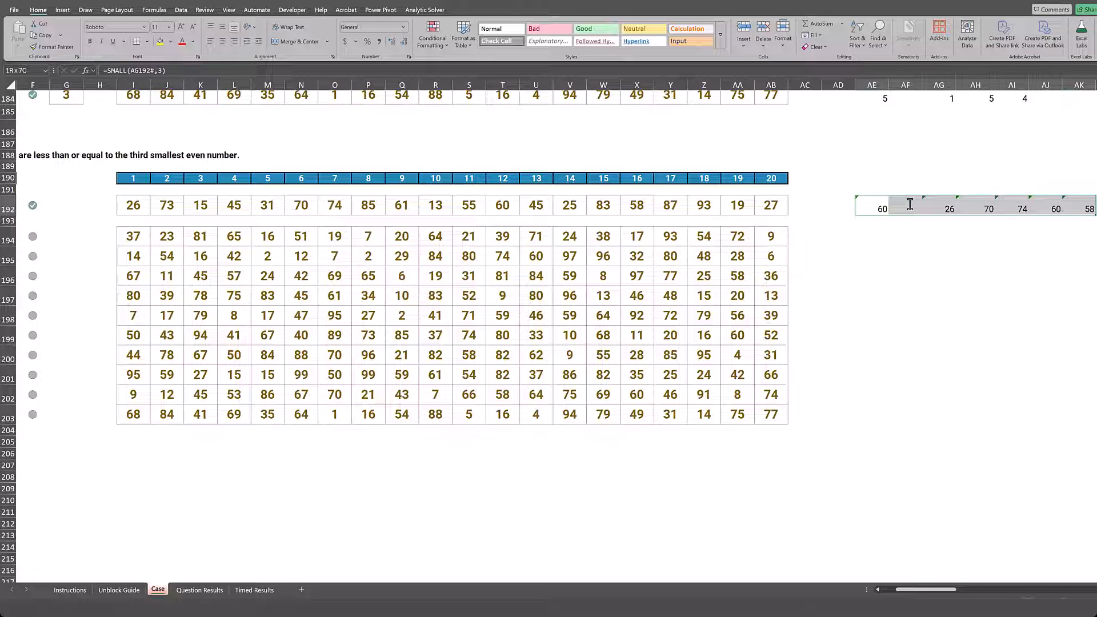
key("Left")
key("Left")
key("Left")
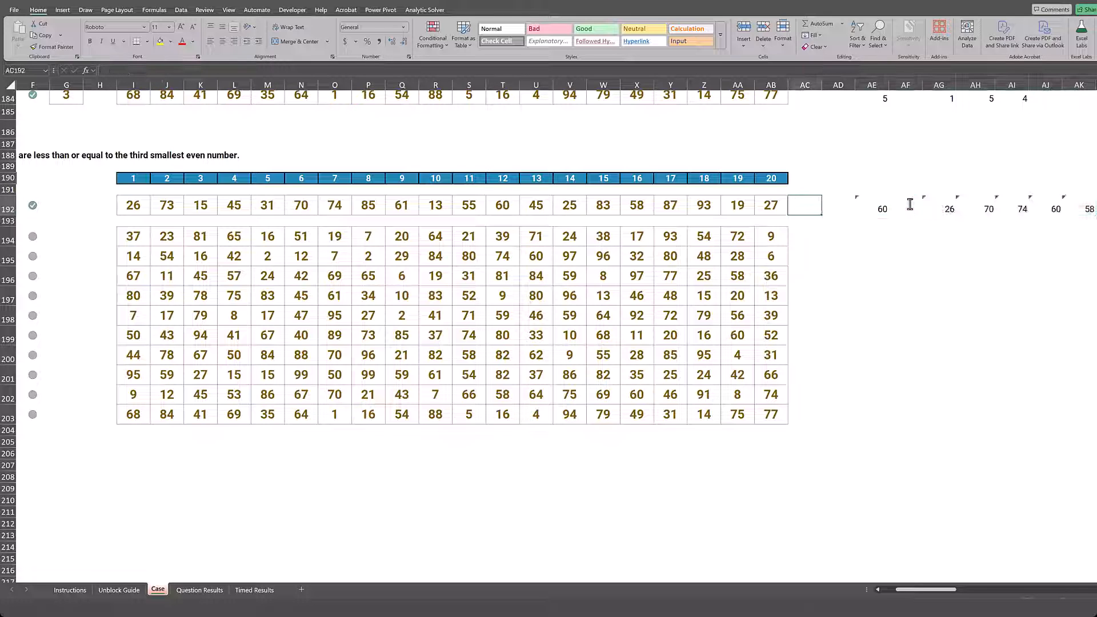
Start a SUMIFS formula in example answer cell E192 with the filtered even numbers AG192# as its sum range
key("ctrl+Left")
key("ctrl+Left")
key("ctrl+Left")
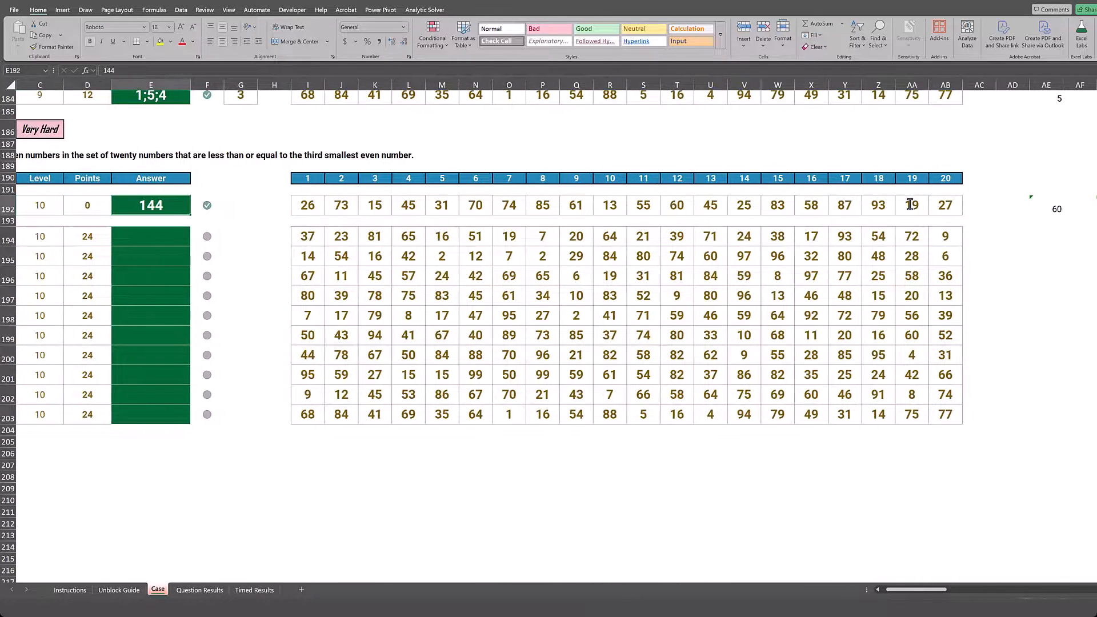
type("=sum(")
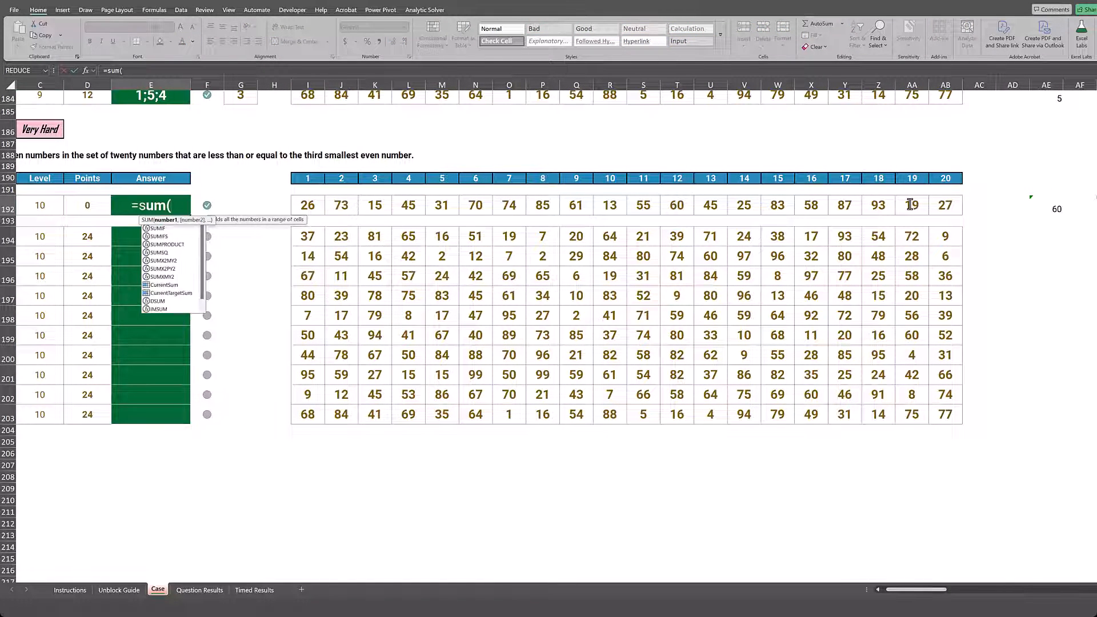
key("BackSpace")
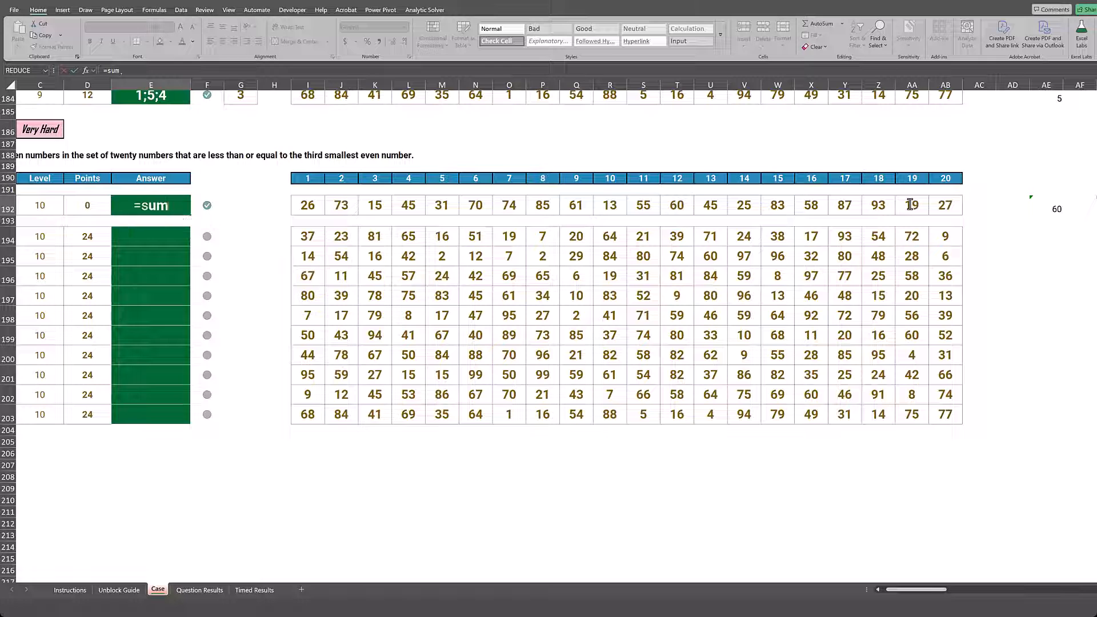
type("ifs(")
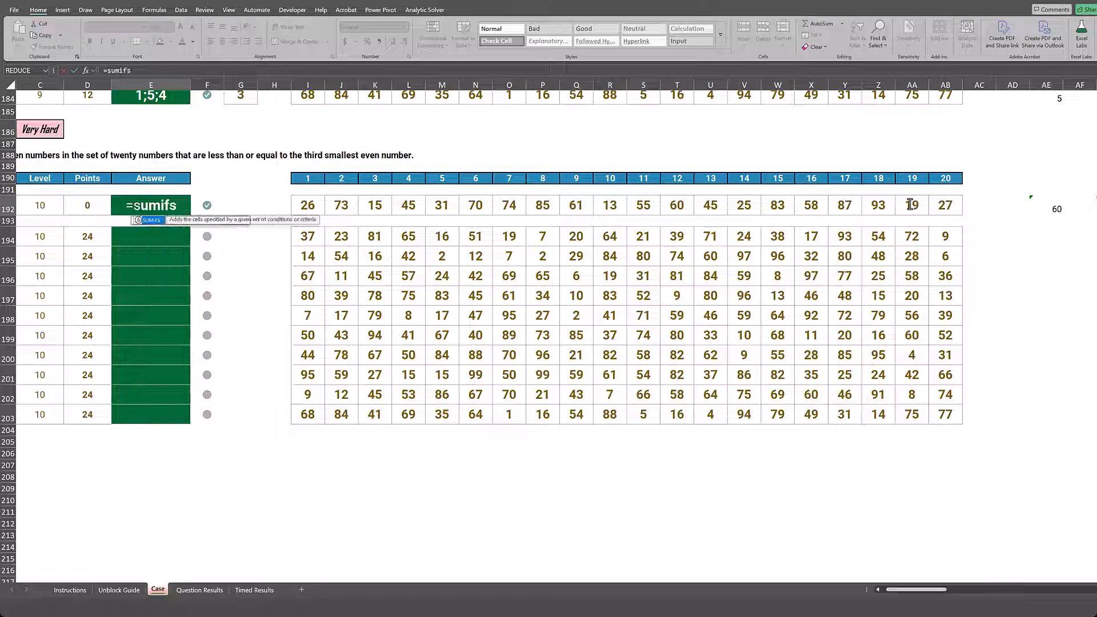
key("Right")
key("Right")
key("Right")
key("Right")
key("Right")
key("Right")
key("Right")
key("Right")
key("Right")
key("Right")
key("Right")
key("Right")
key("Right")
key("Right")
key("Right")
key("Right")
key("Right")
key("Right")
key("Right")
key("Right")
key("Right")
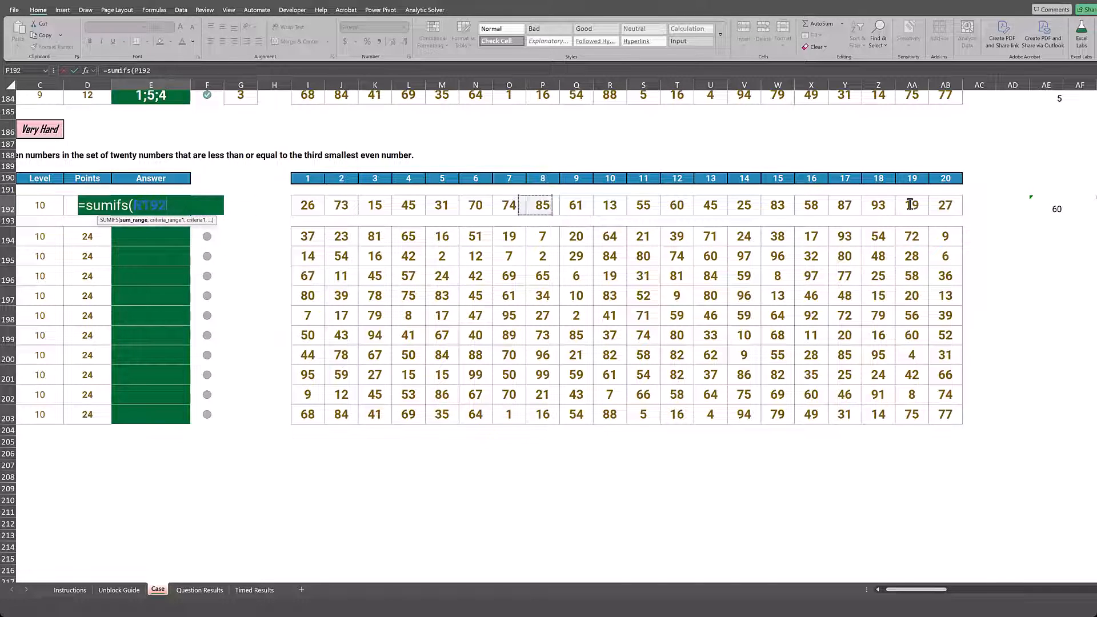
key("Right")
key("Right")
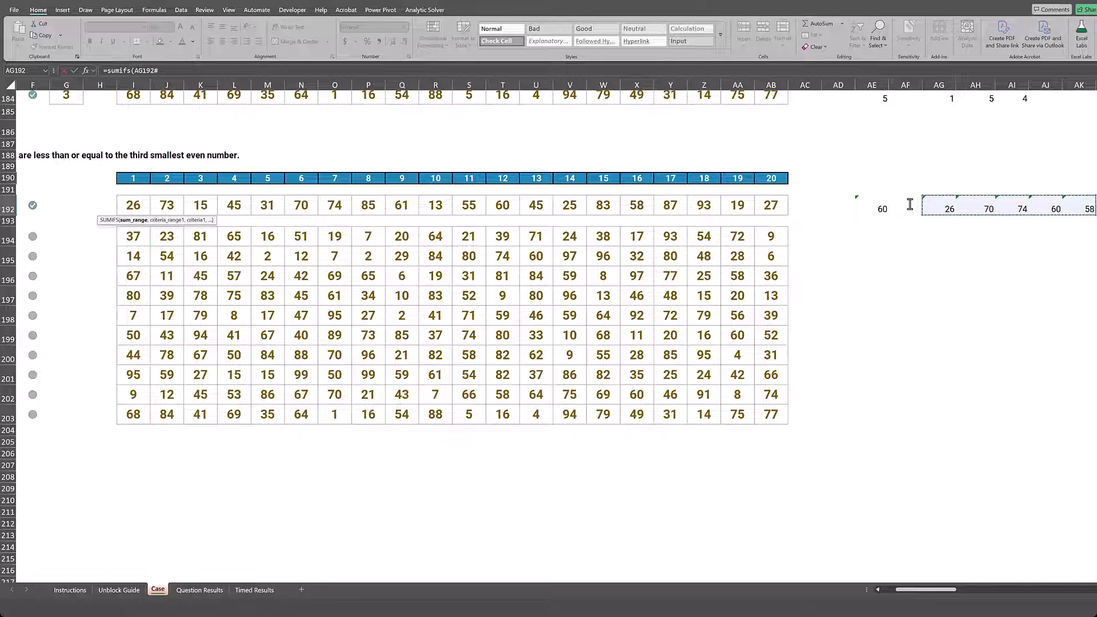
Complete the SUMIFS formula in E192 with AG192# as criteria range and "<="&AE192 as criterion
type(",")
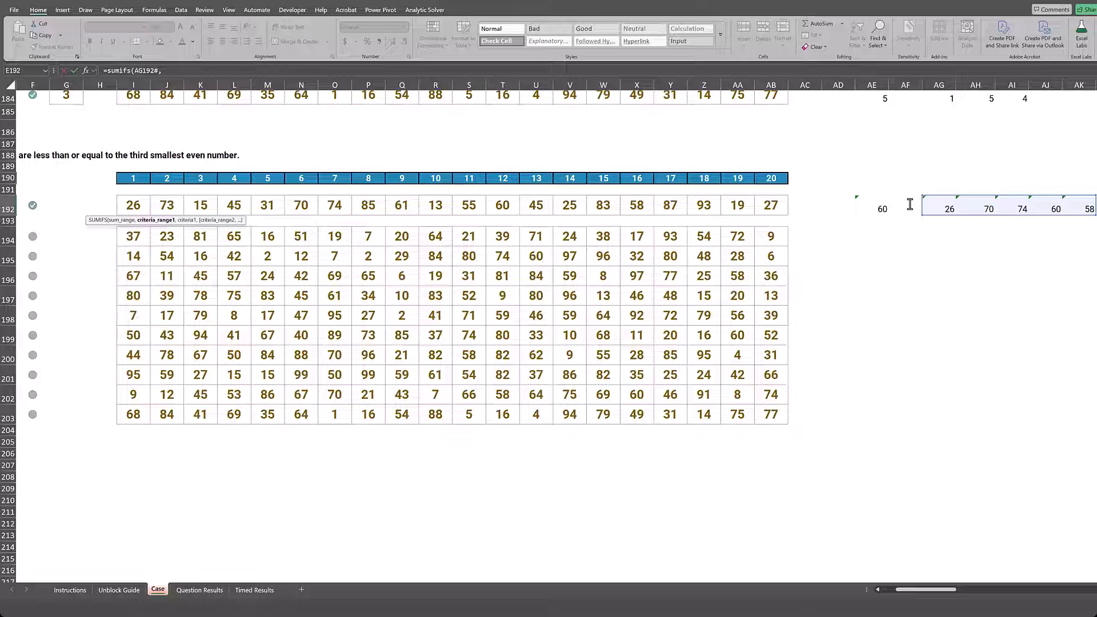
key("Right")
key("Right")
key("Right")
key("Right")
key("Right")
key("Right")
key("Right")
key("Right")
key("Right")
key("Right")
key("Right")
key("Right")
key("Right")
key("Right")
key("Right")
key("Right")
key("Right")
key("Right")
key("Right")
key("Right")
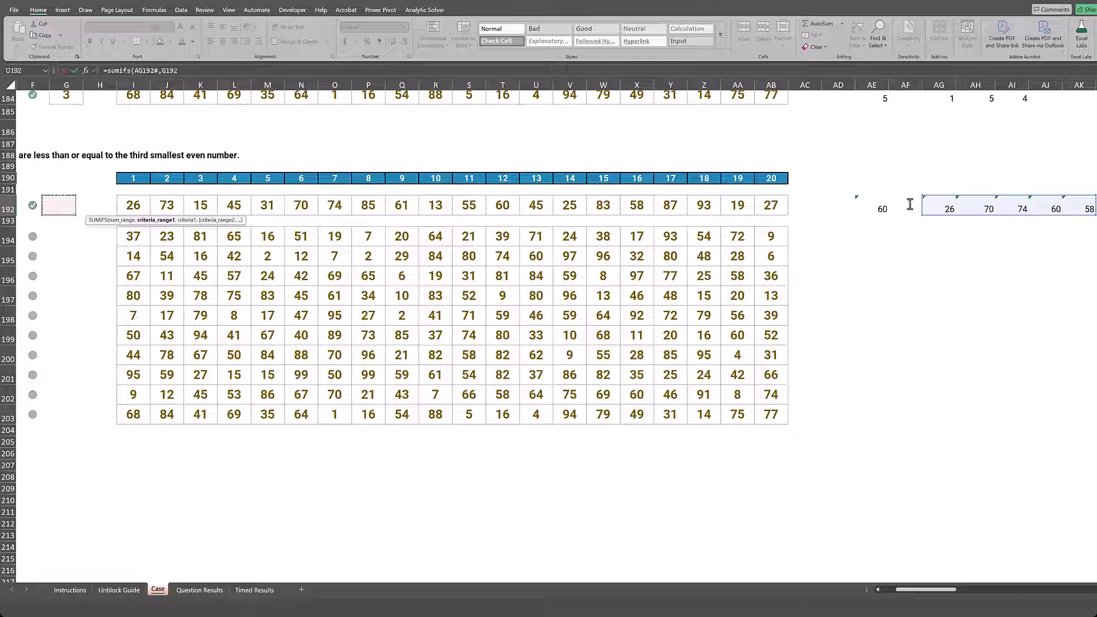
key("Right")
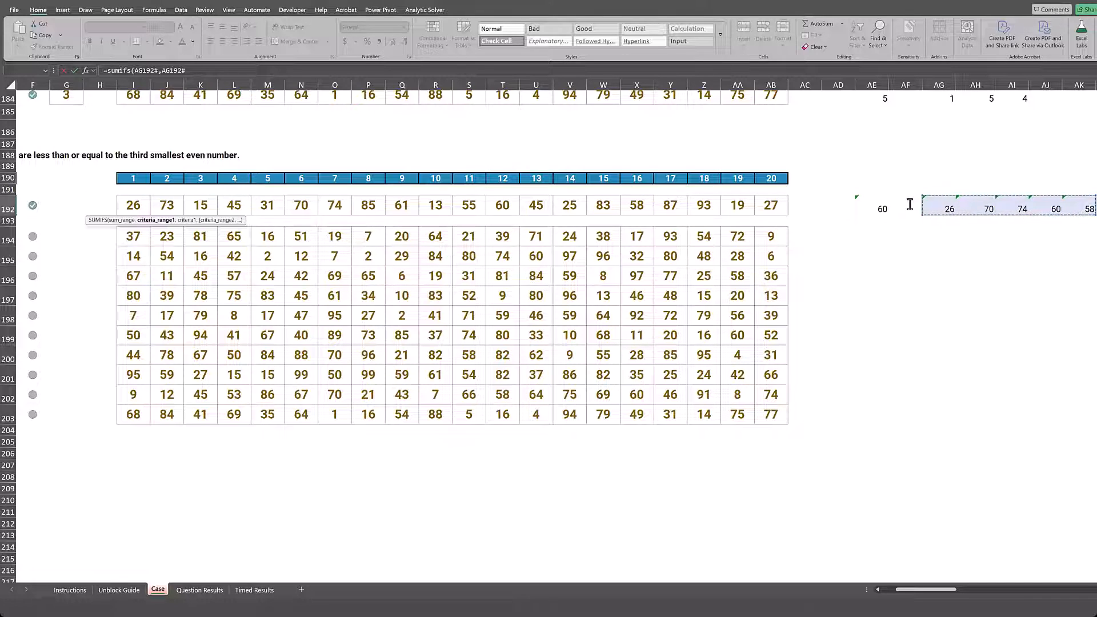
type(",\"<=\"&")
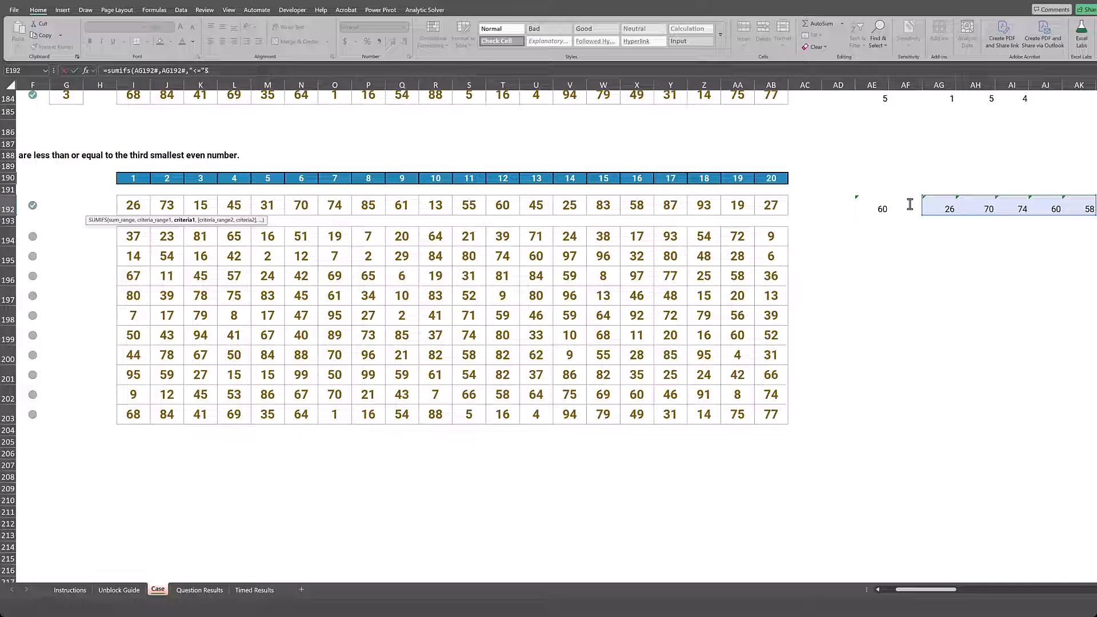
key("Left")
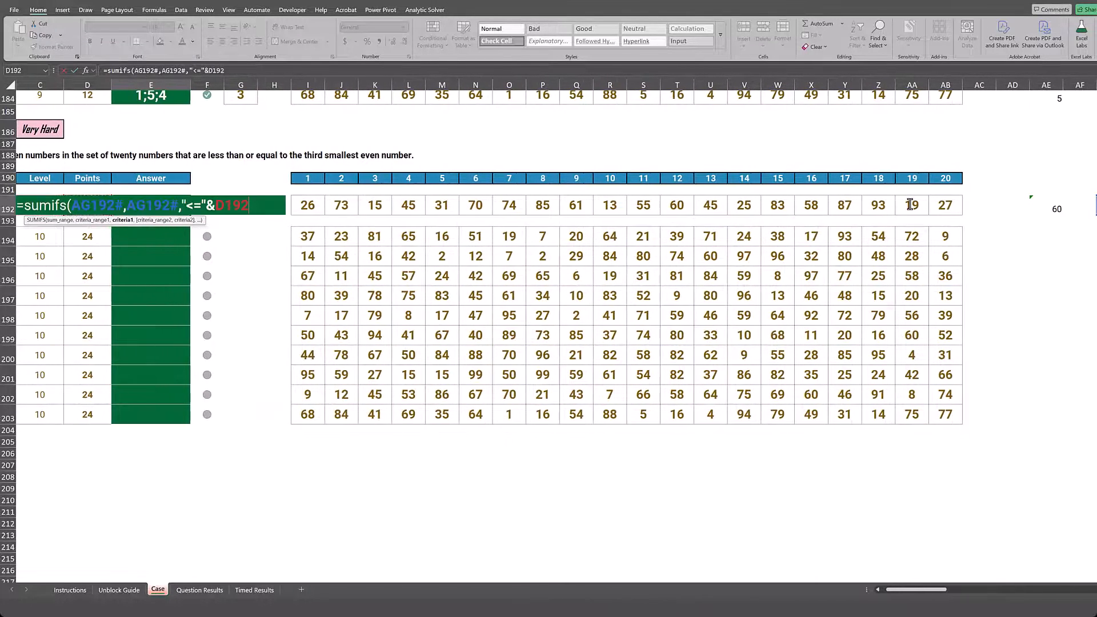
key("ctrl+Right")
key("ctrl+Right")
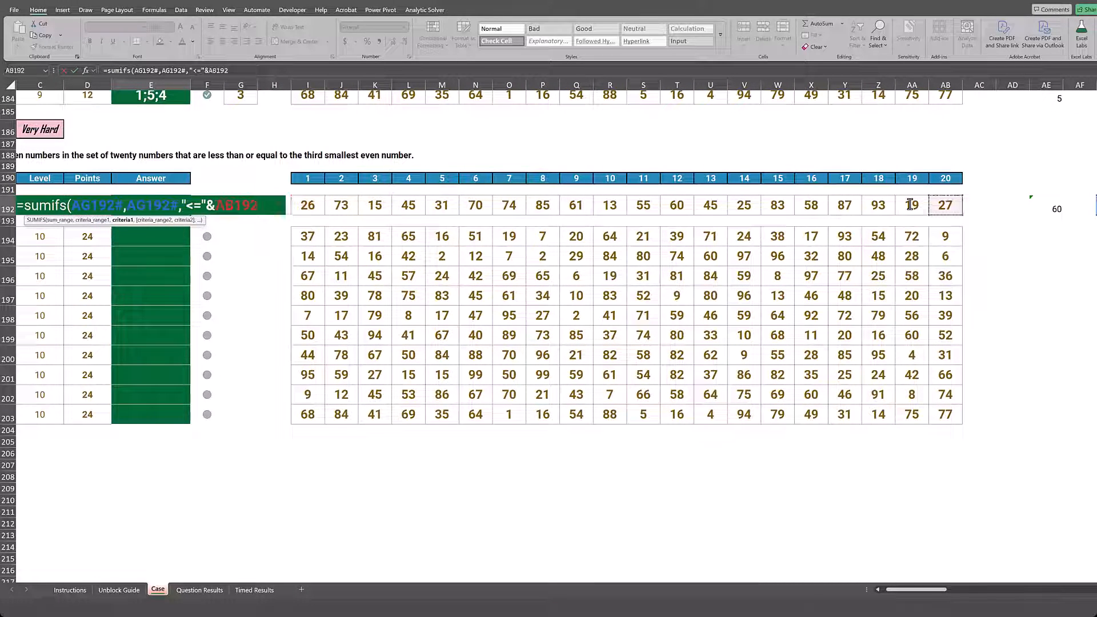
key("Right")
key("Right")
key("Right")
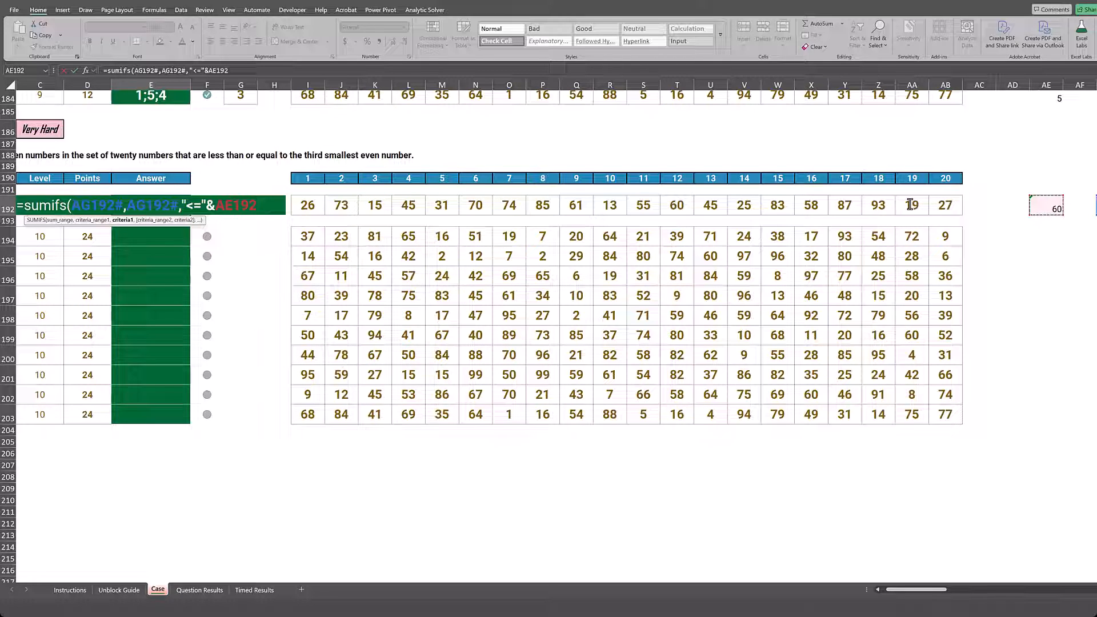
type(")")
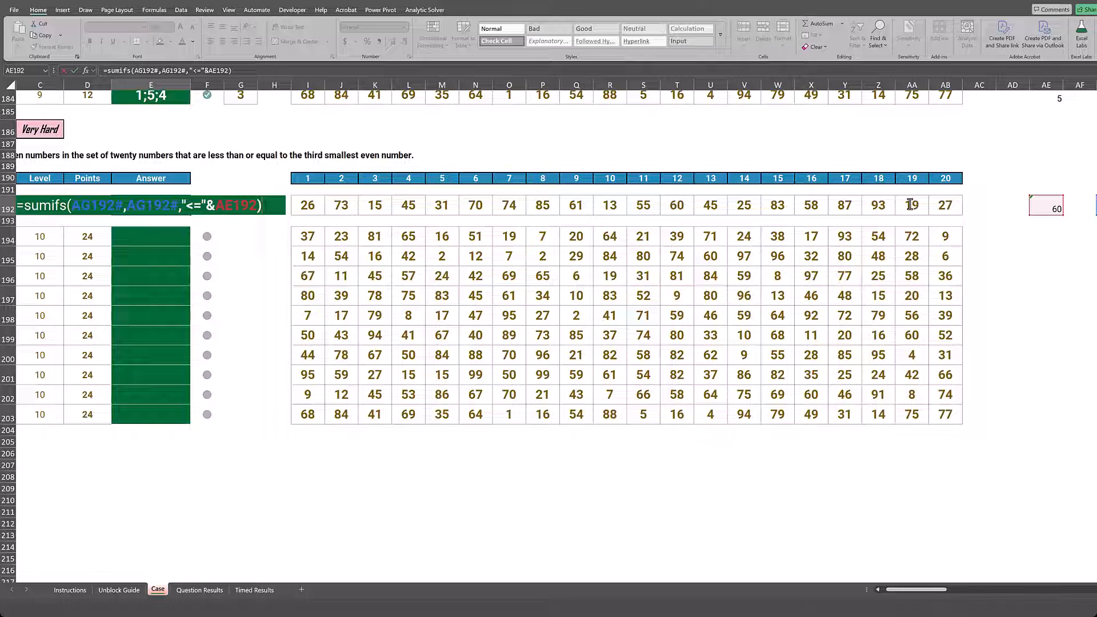
key("ctrl+Return")
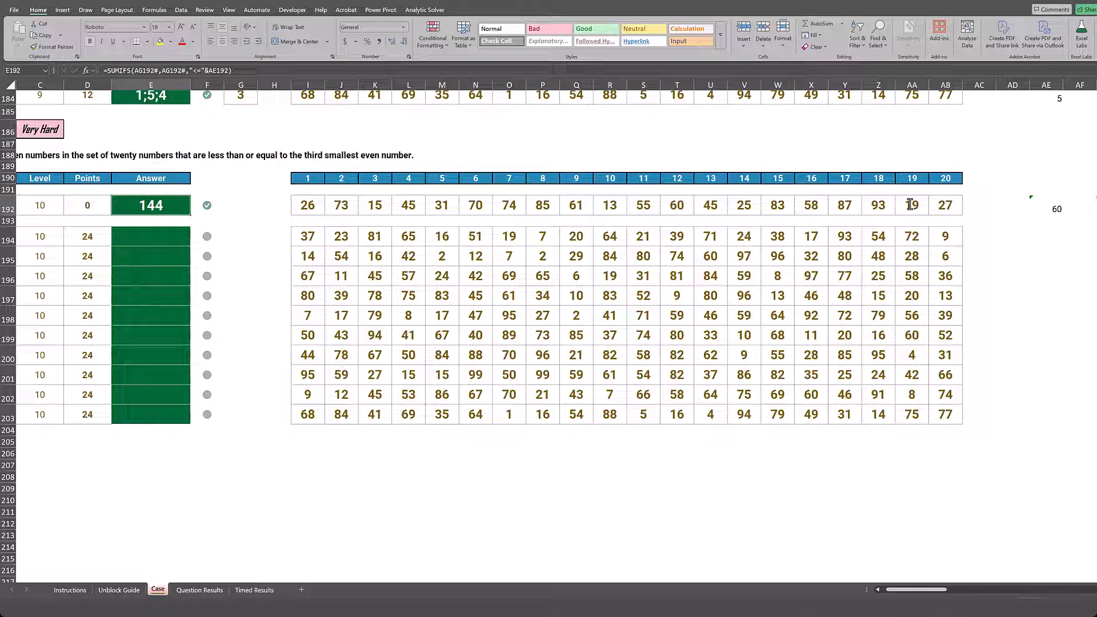
Fill the helper formulas in AE192:AG192 down through row 203
key("Right")
key("Right")
key("Right")
key("Right")
key("Right")
key("Right")
key("Right")
key("Right")
key("Right")
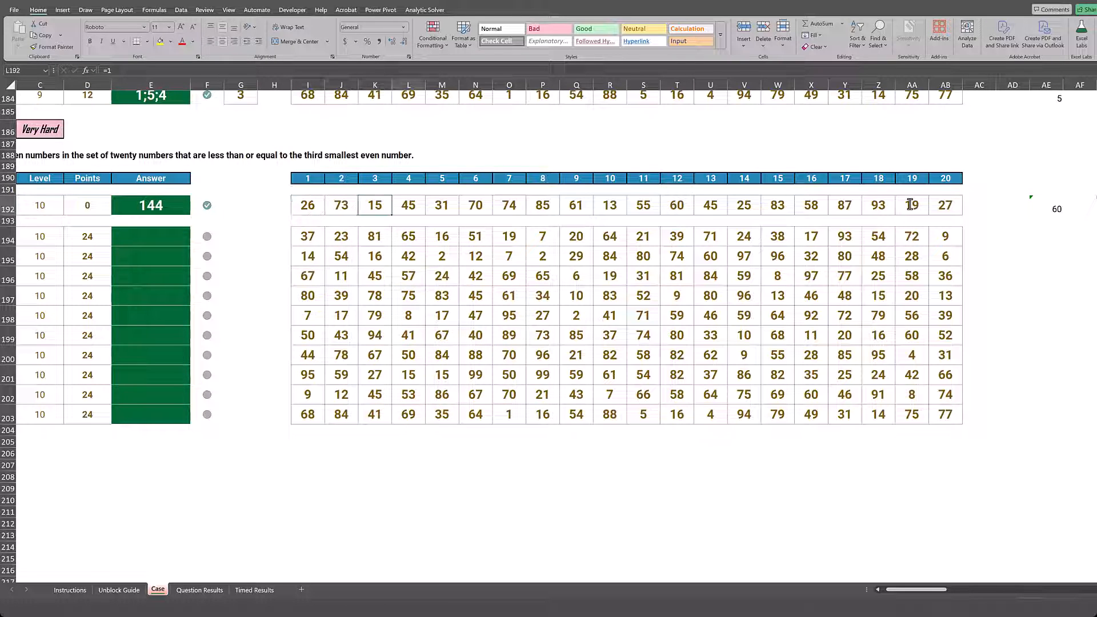
key("Right")
key("Right")
key("Right")
key("Right")
key("Right")
key("Right")
key("Right")
key("Right")
key("Right")
key("Right")
key("Right")
key("Right")
key("Right")
key("Right")
key("Right")
key("Right")
key("Right")
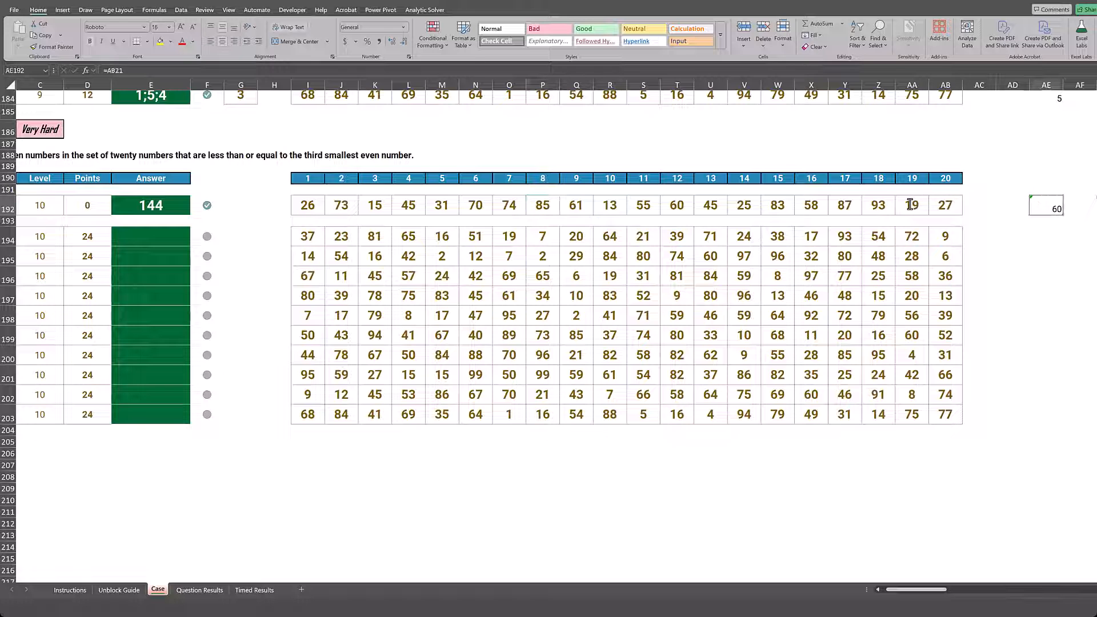
key("shift+Right")
key("shift+Right")
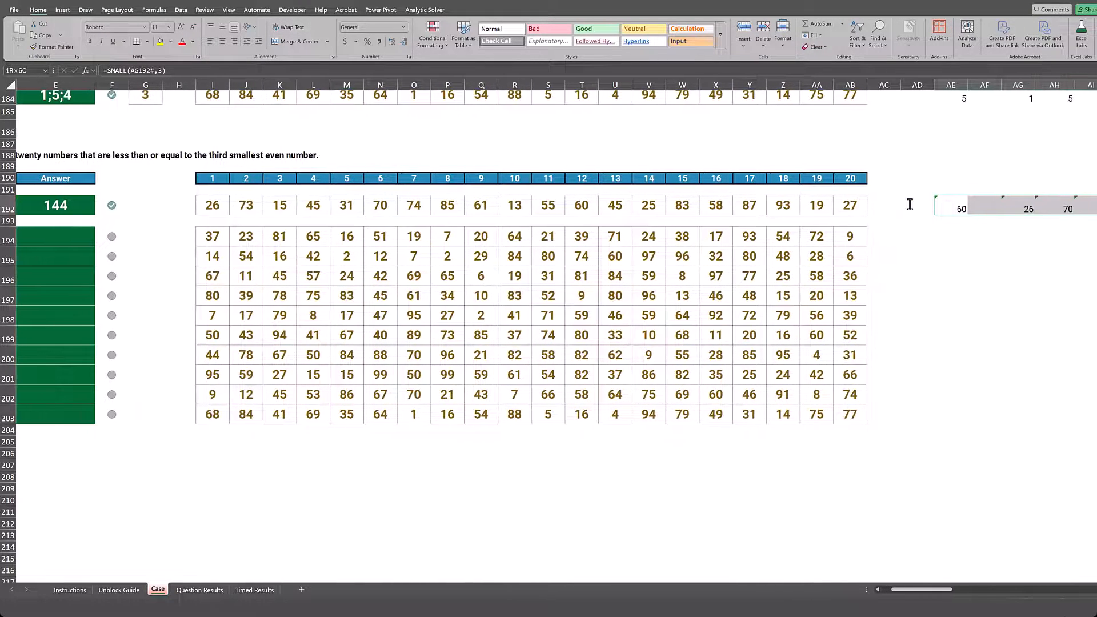
key("shift+Down")
key("shift+Down")
key("shift+Down")
key("shift+Down")
key("shift+Down")
key("shift+Down")
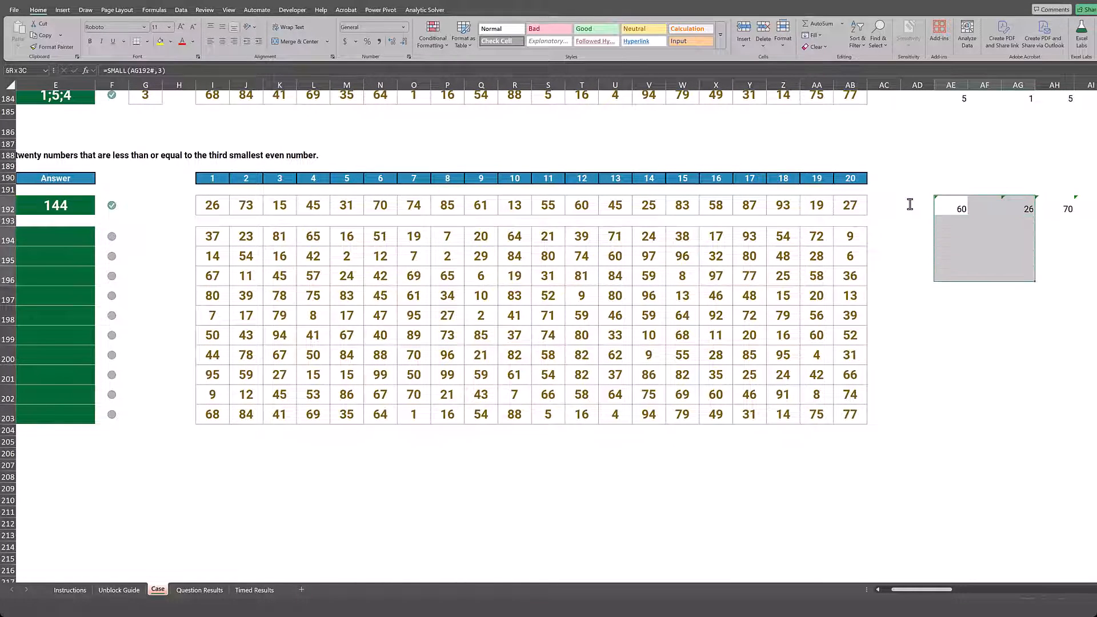
key("shift+Down")
key("shift+Down")
key("shift+Down")
key("shift+Down")
key("shift+Down")
key("shift+Down")
key("shift+Down")
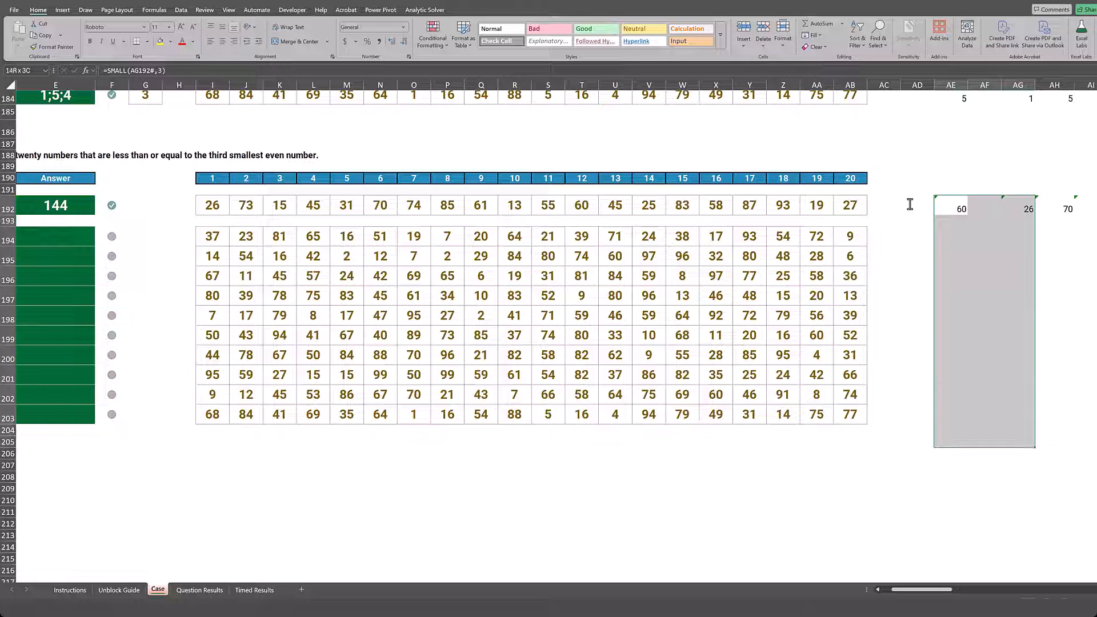
key("shift+Up")
key("shift+Up")
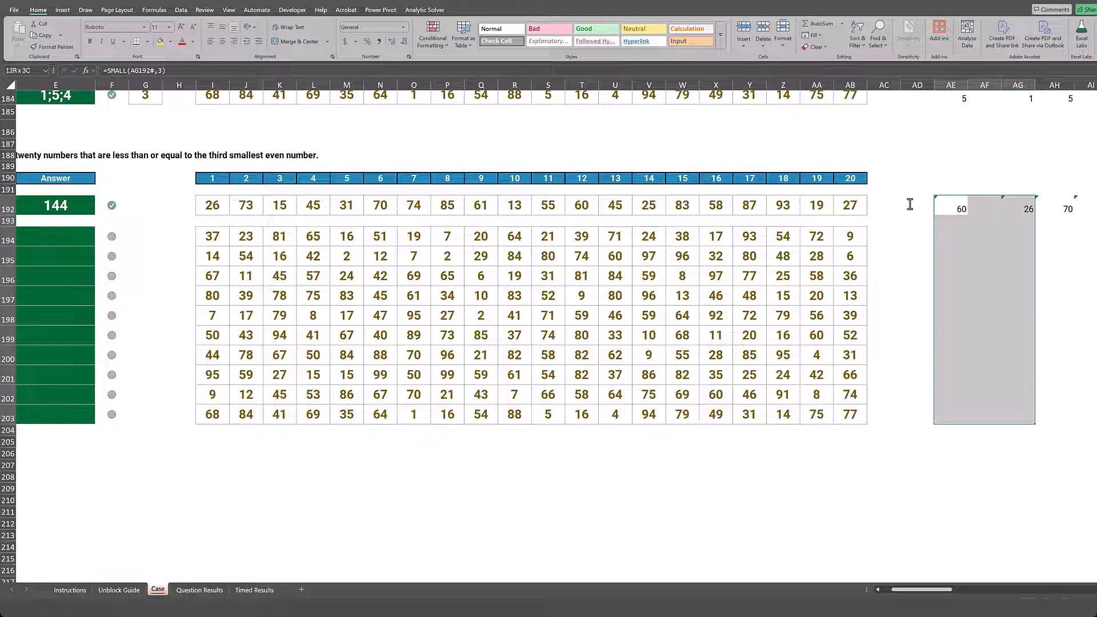
key("ctrl+d")
Clear the unneeded helper formulas in AE193:AG193, the blank spacer row below the example
key("Up")
key("Up")
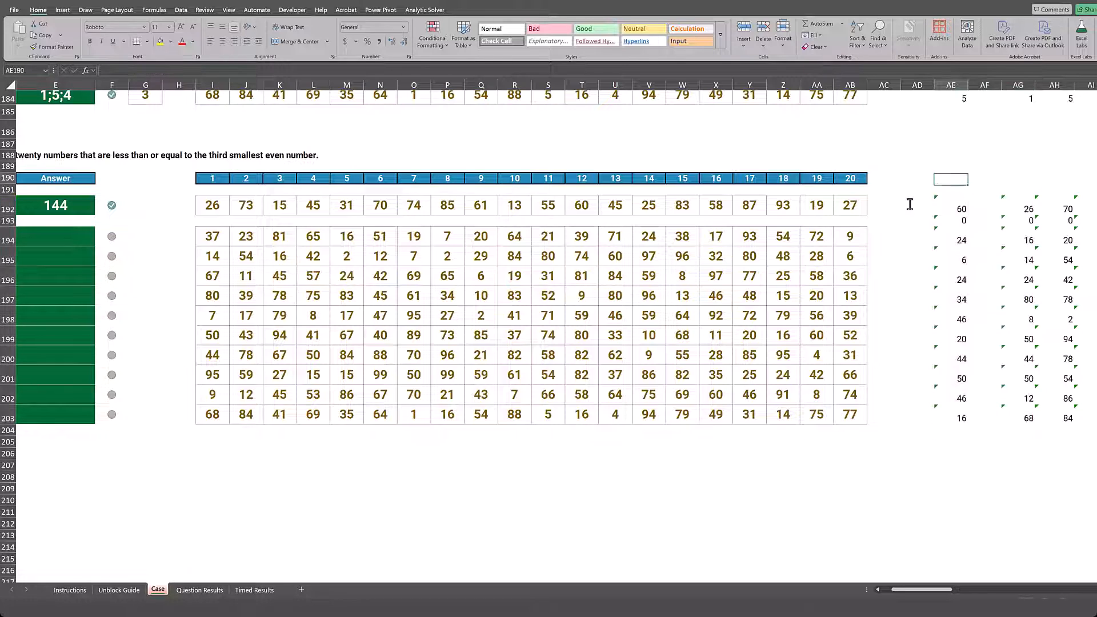
key("Down")
key("Down")
key("Down")
key("shift+Right")
key("shift+Right")
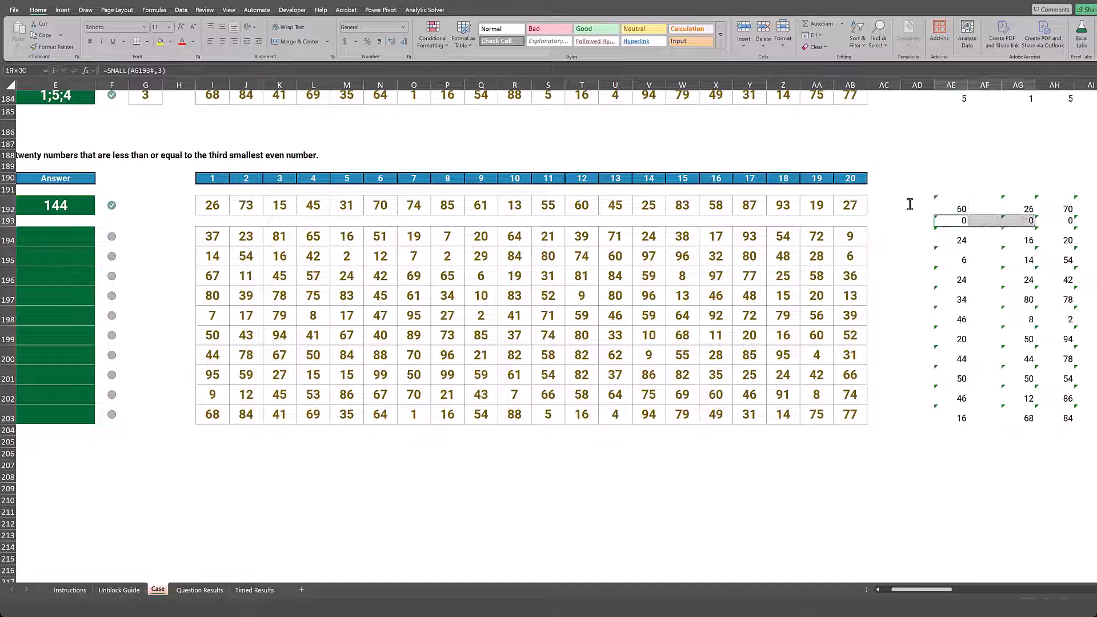
key("Delete")
Try to copy the SUMIFS formula from example cell E192 into the Level 10 answer cells E194:E203
key("Home")
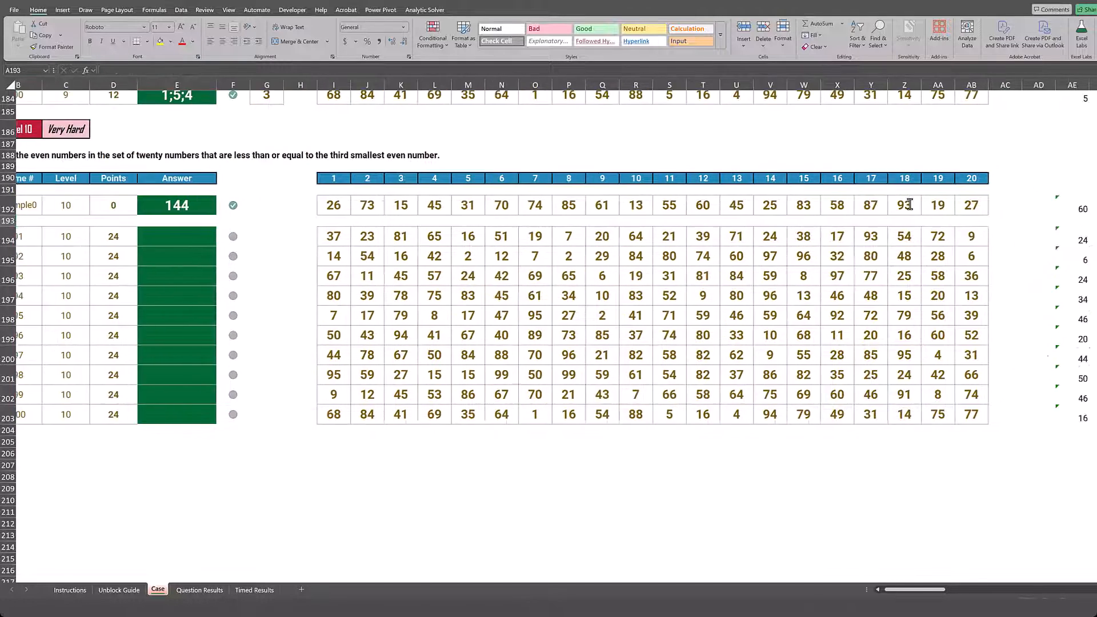
key("Right")
key("Right")
key("Right")
key("Right")
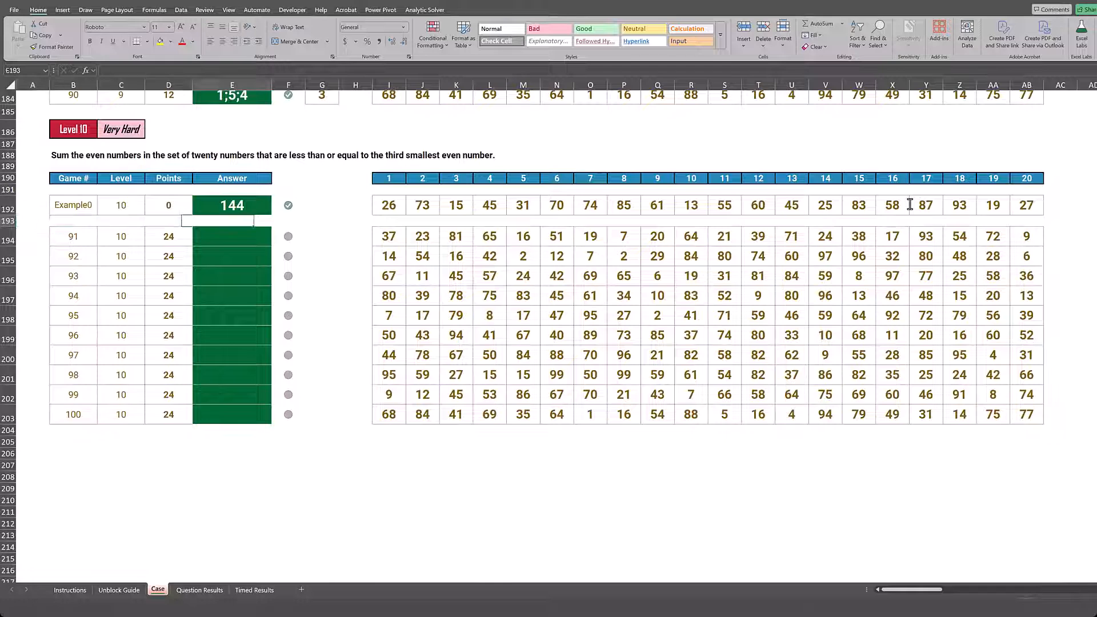
key("Up")
key("ctrl+c")
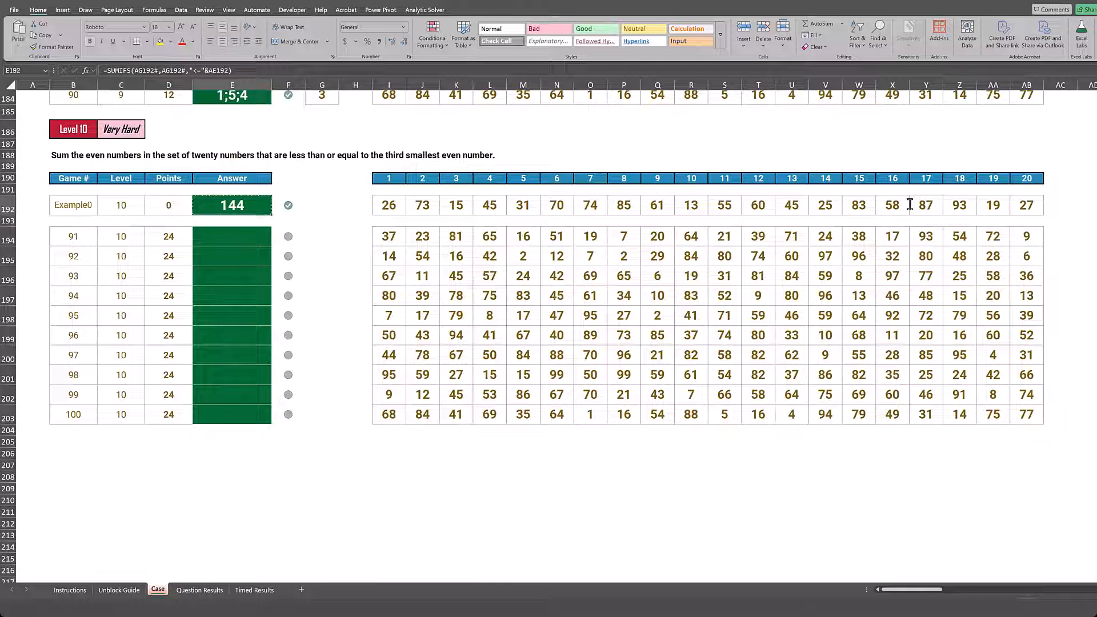
key("Down")
key("Down")
key("shift+Down")
key("shift+Down")
key("shift+Down")
key("shift+Down")
key("shift+Down")
key("shift+Down")
key("shift+Down")
key("shift+Down")
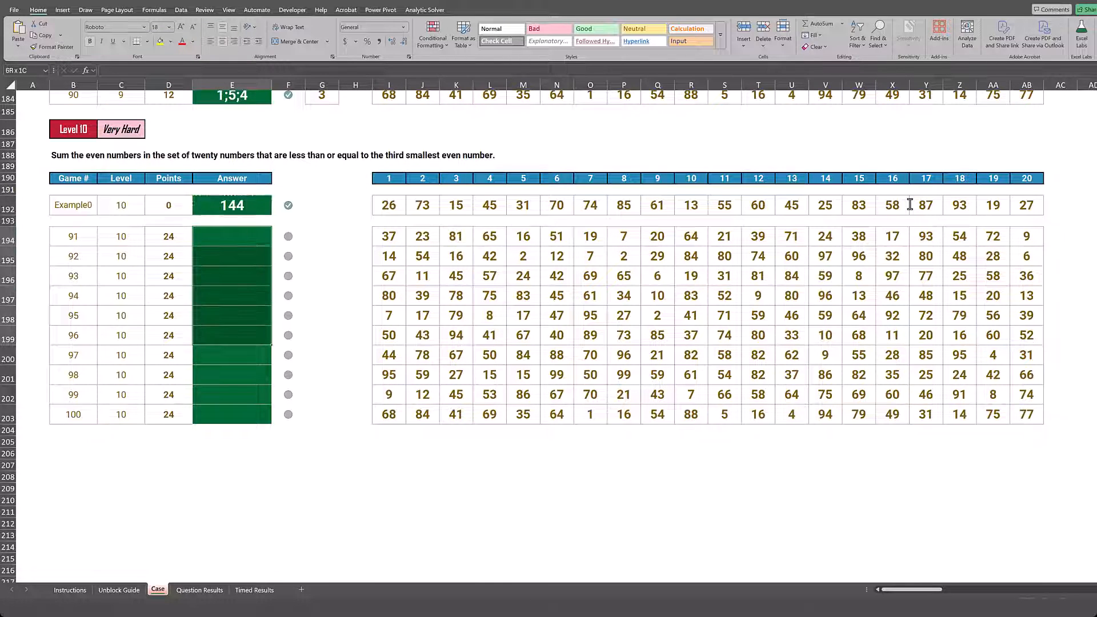
key("shift+Down")
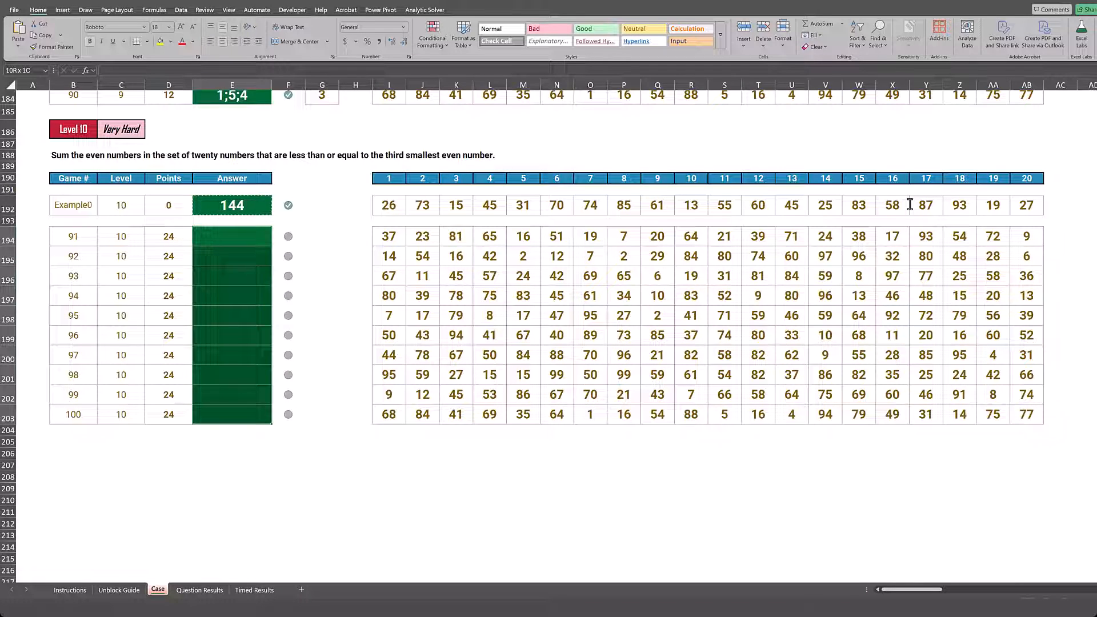
key("Return")
key("Up")
key("Up")
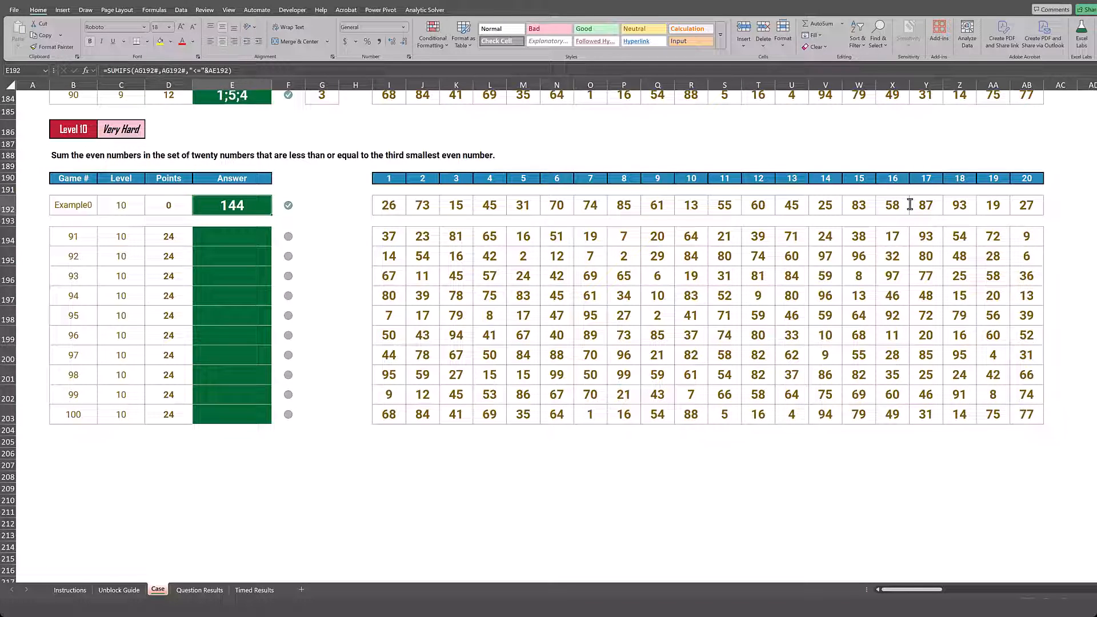
Copy the SUMIFS formula in E192 and paste it into answer cells E194:E203 for games 91 to 100
key("ctrl+c")
key("Down")
key("Down")
key("shift+Down")
key("shift+Down")
key("shift+Down")
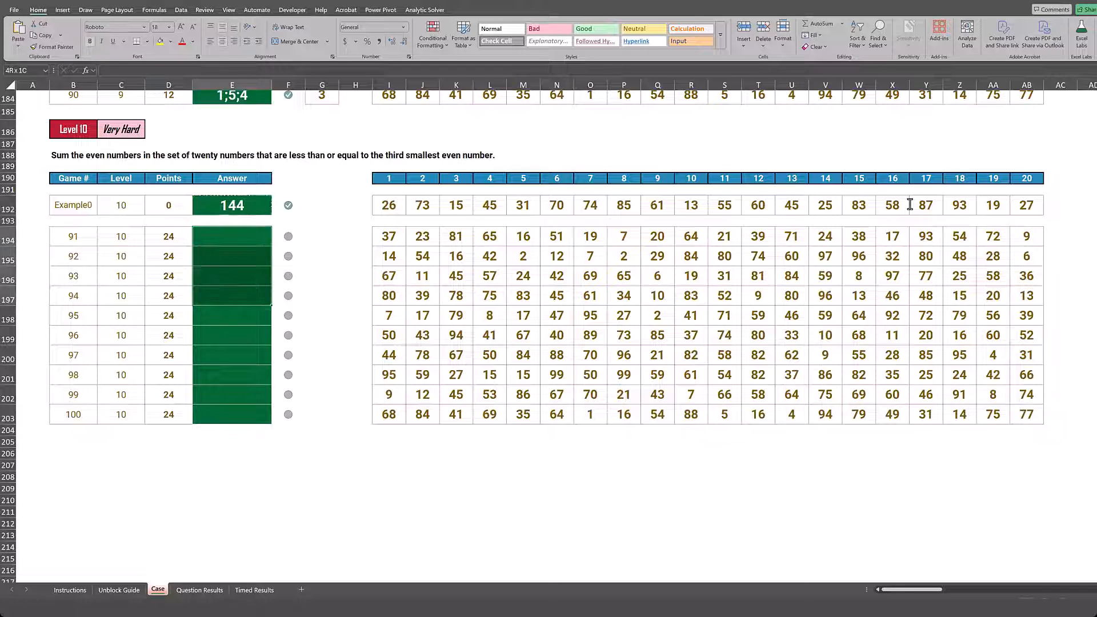
key("shift+Down")
key("shift+Down")
key("shift+Down")
key("shift+Down")
key("shift+Down")
key("shift+Down")
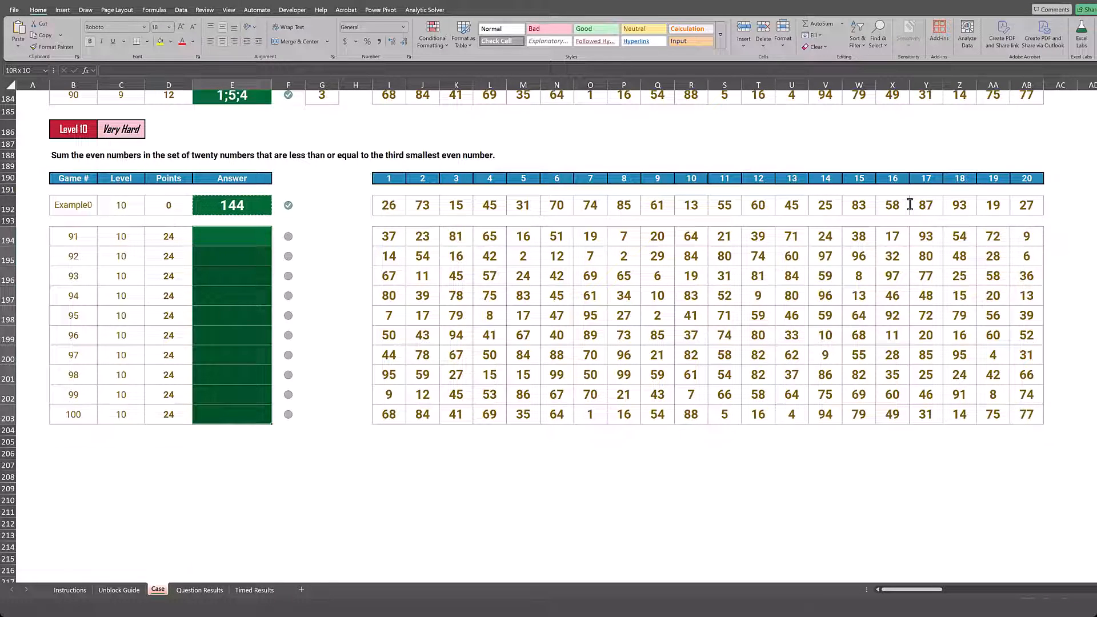
key("ctrl+v")
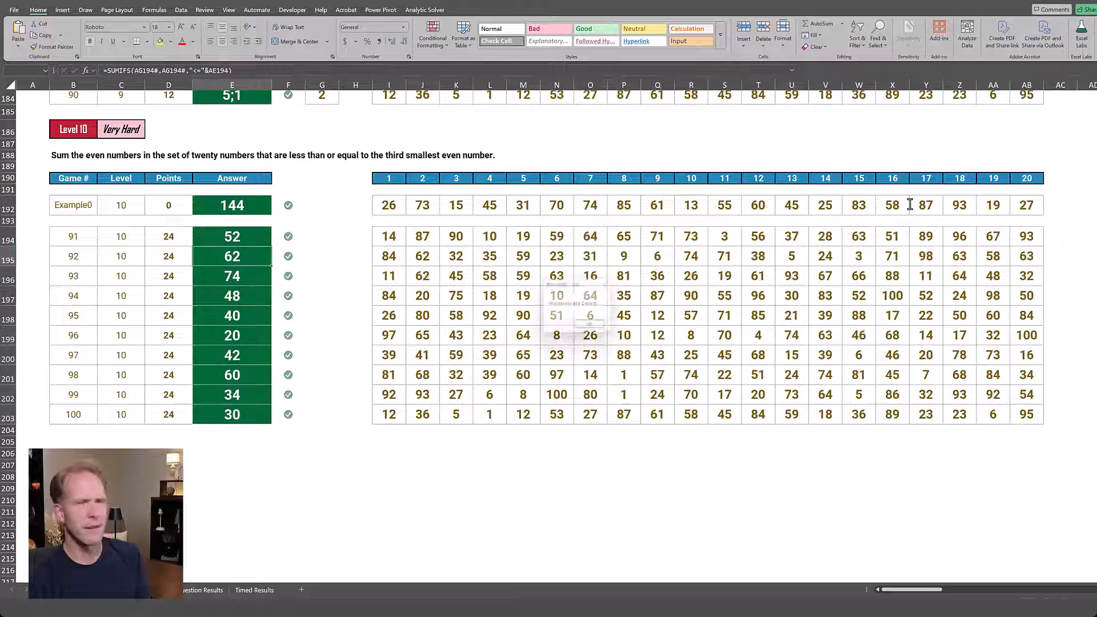